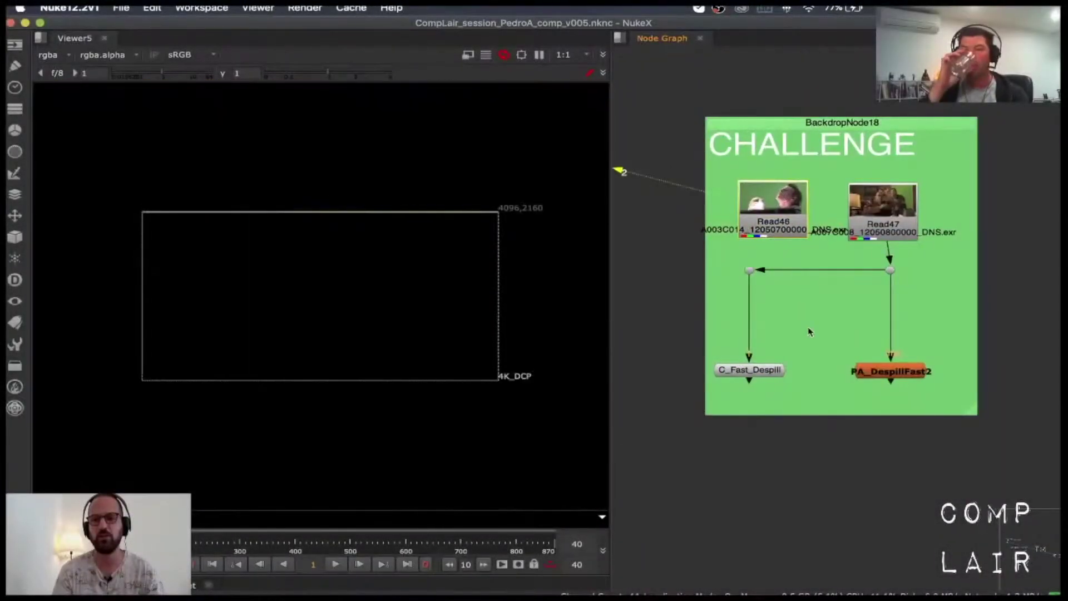
# - Show the output of the PA_DespillFast2 node in the viewer and open the node's properties
pyautogui.moveTo(829, 345); pyautogui.dragTo(956, 414)
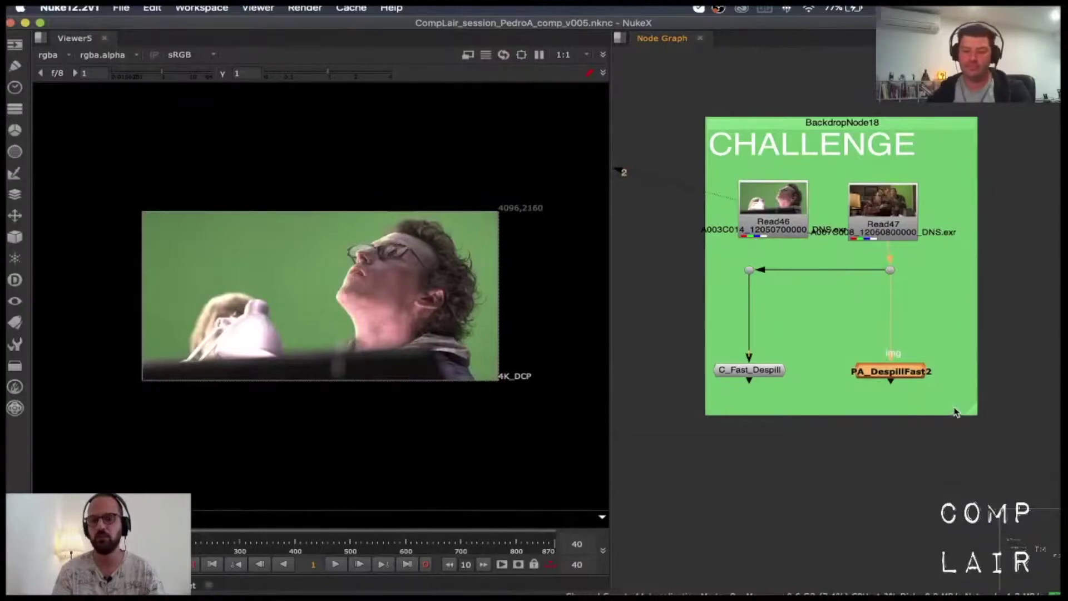
pyautogui.press('2')
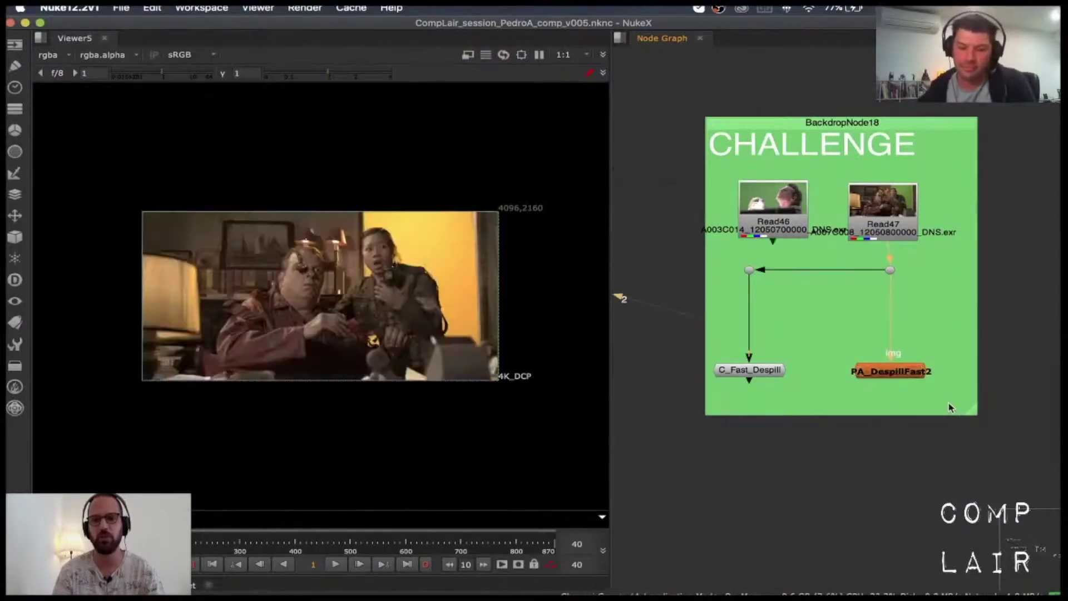
pyautogui.scroll(4, 896, 381)
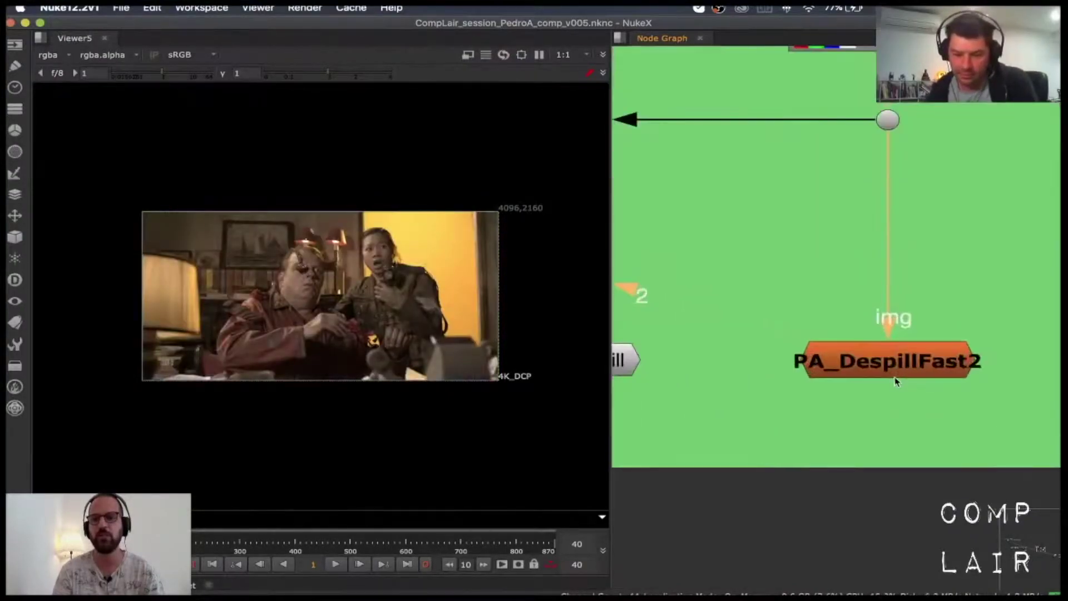
pyautogui.moveTo(897, 374); pyautogui.dragTo(819, 384, button='middle')
pyautogui.doubleClick(811, 387)
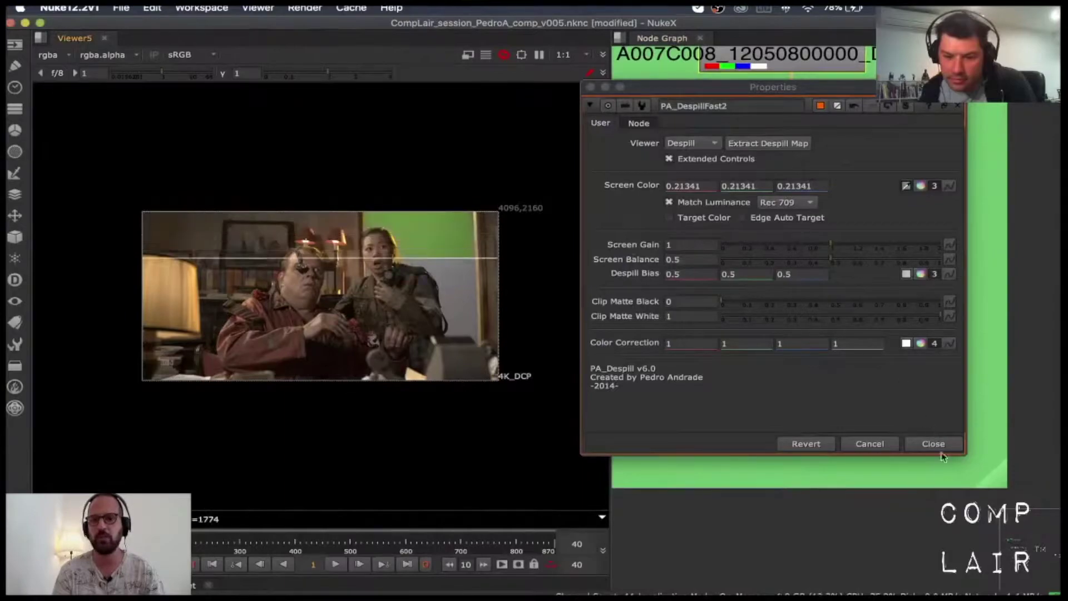
# - Close the PA_DespillFast2 properties and set the viewer's downscale ratio to 1:2
pyautogui.click(948, 446)
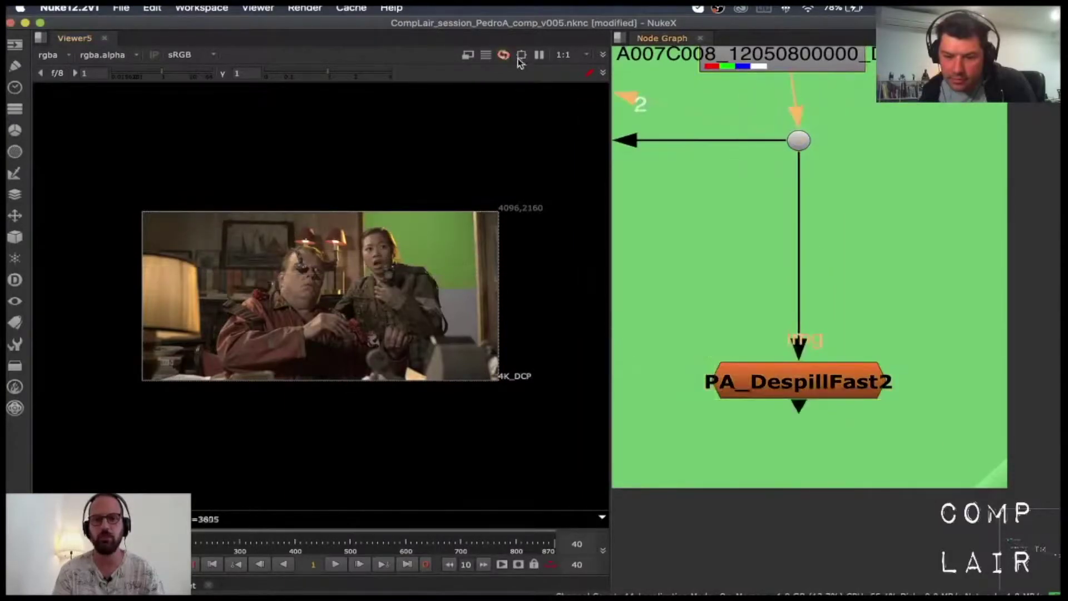
pyautogui.click(565, 56)
pyautogui.click(568, 81)
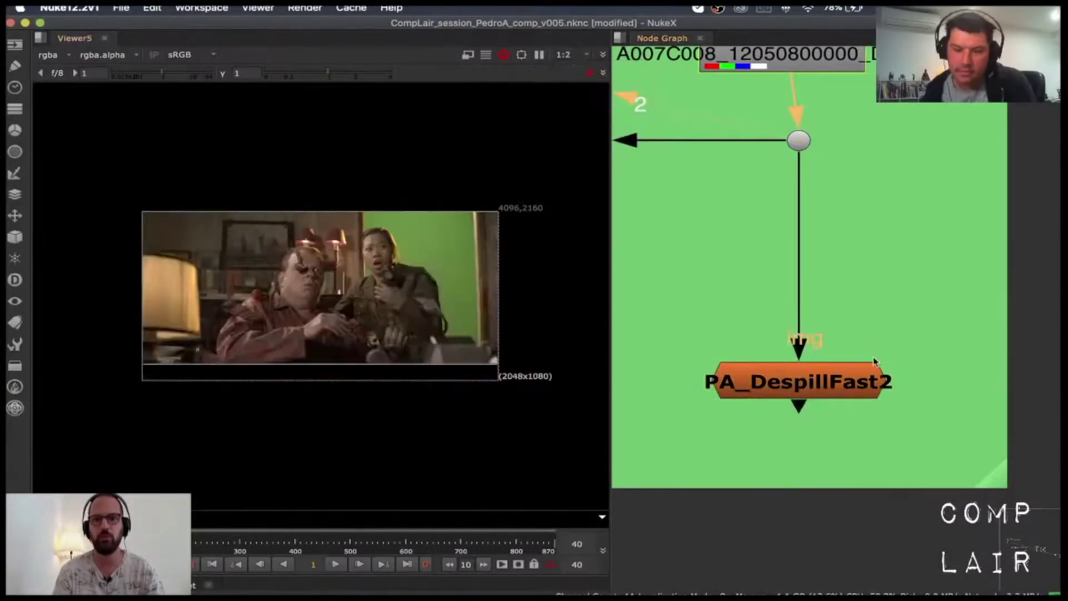
# - Sample the green screen beside the woman as the Screen Color of PA_DespillFast2, and close its properties to inspect the result
pyautogui.doubleClick(796, 382)
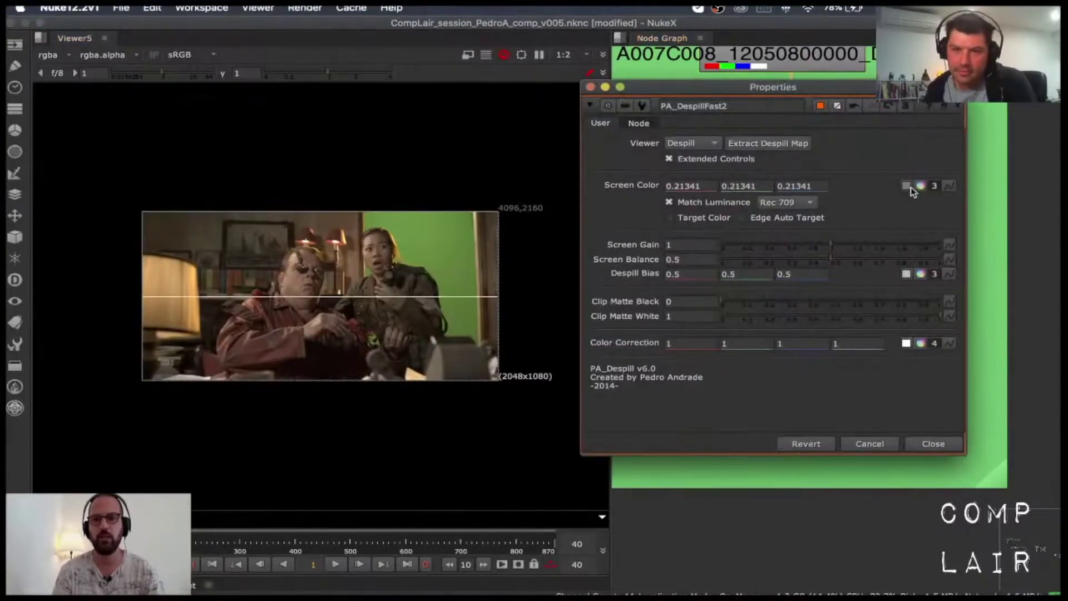
pyautogui.click(907, 186)
pyautogui.keyDown('super'); pyautogui.click(449, 248); pyautogui.keyUp('super')
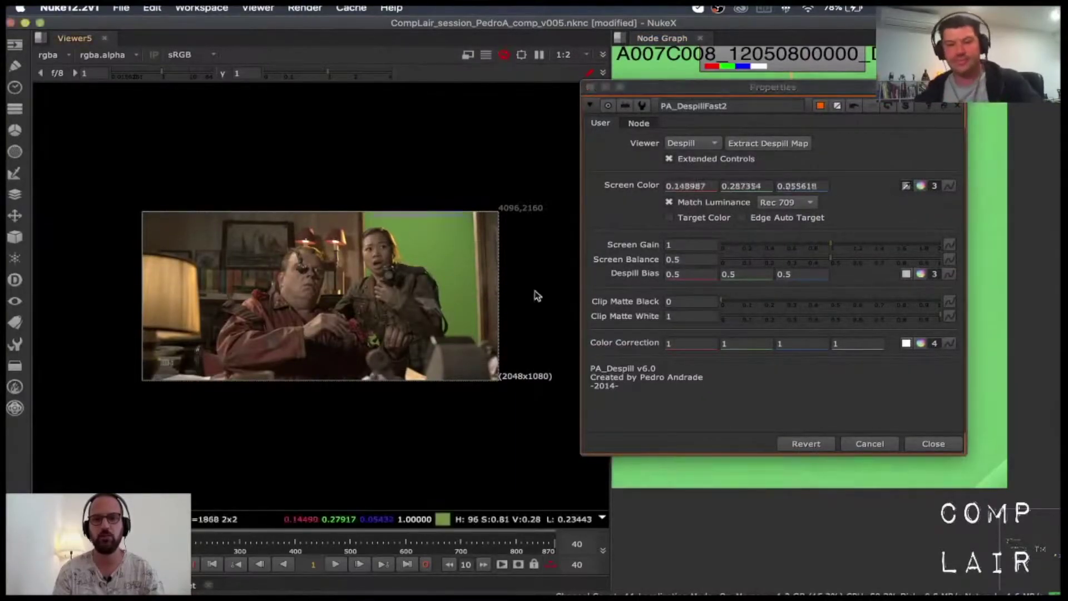
pyautogui.click(934, 444)
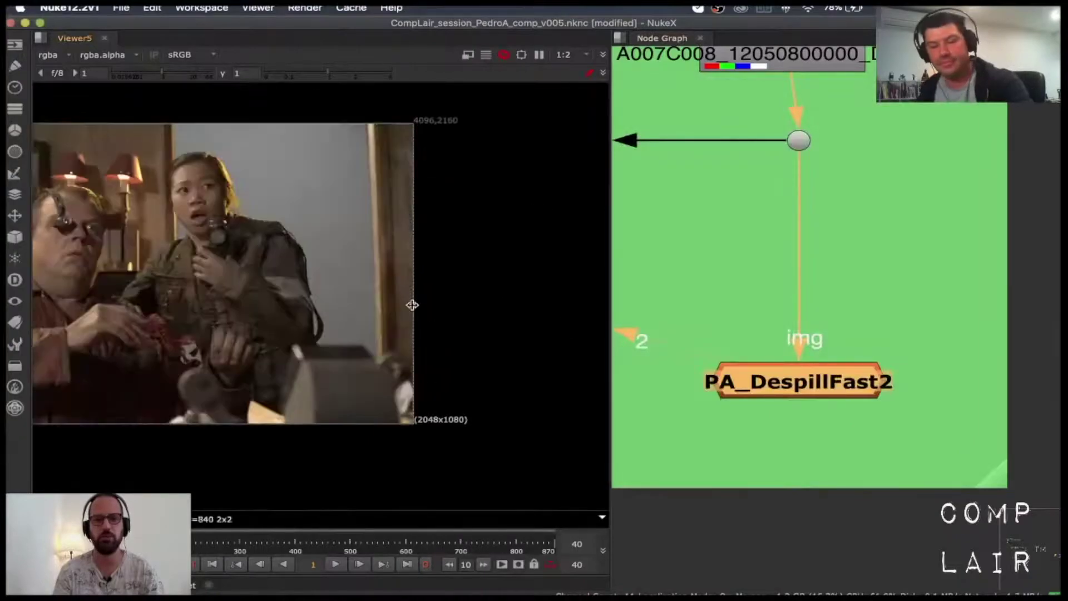
pyautogui.scroll(3, 478, 338)
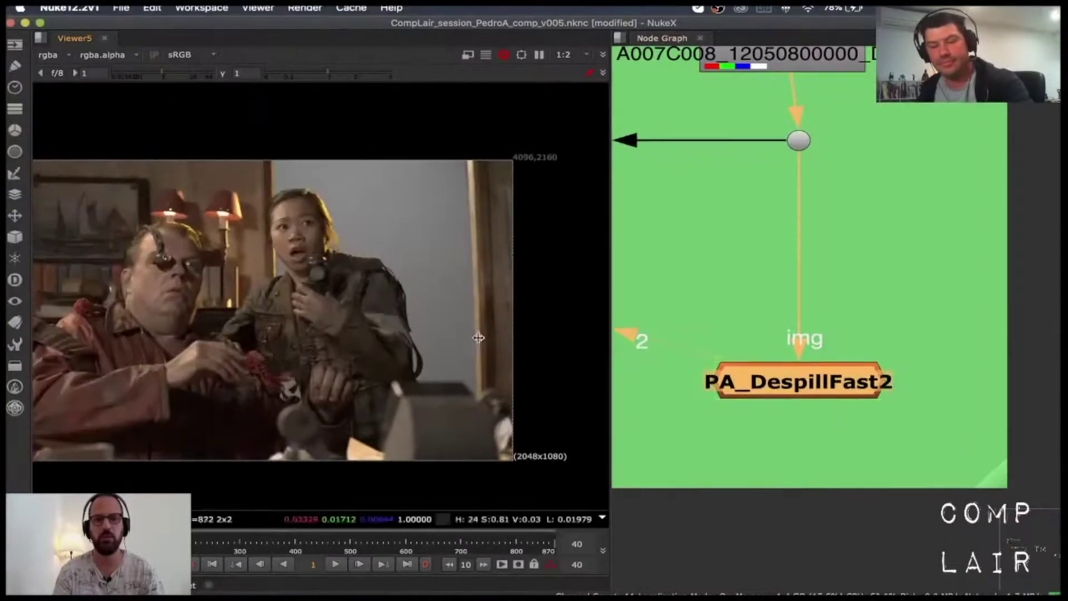
# - Enable Target Color on PA_DespillFast2 and sample a target color from the woman in the viewer image
pyautogui.doubleClick(757, 387)
pyautogui.click(697, 218)
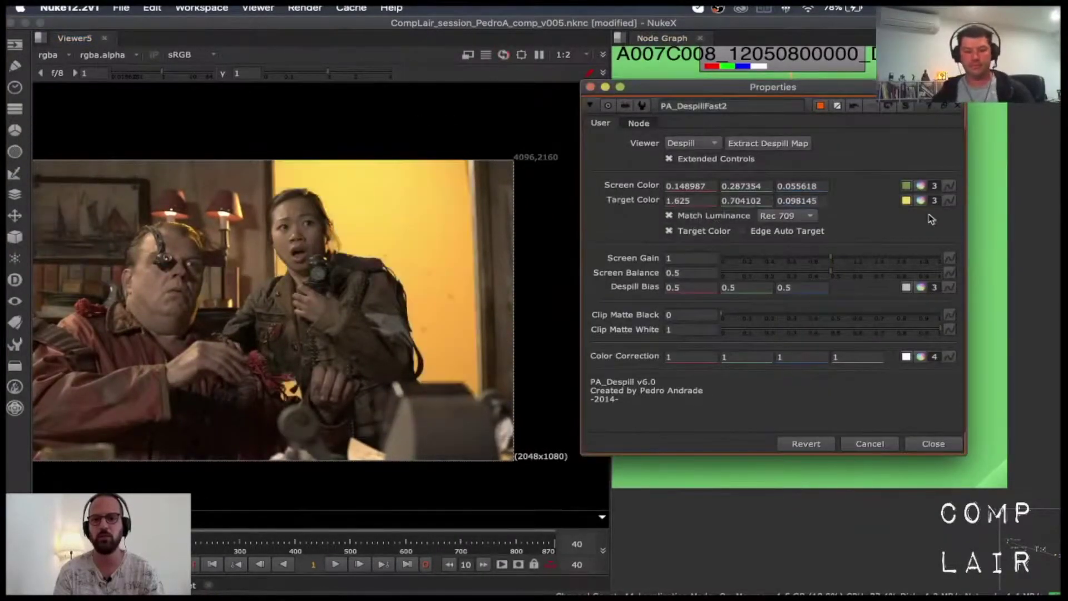
pyautogui.click(906, 201)
pyautogui.scroll(3, 473, 307)
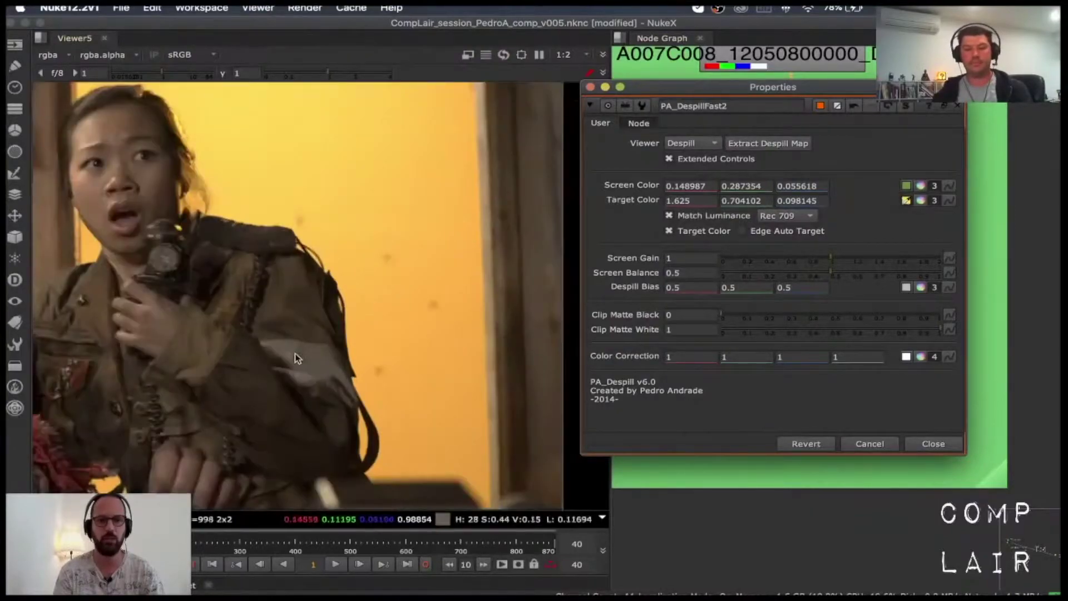
pyautogui.keyDown('ctrl'); pyautogui.click(295, 300); pyautogui.keyUp('ctrl')
pyautogui.keyDown('ctrl'); pyautogui.moveTo(295, 300); pyautogui.dragTo(181, 146); pyautogui.keyUp('ctrl')
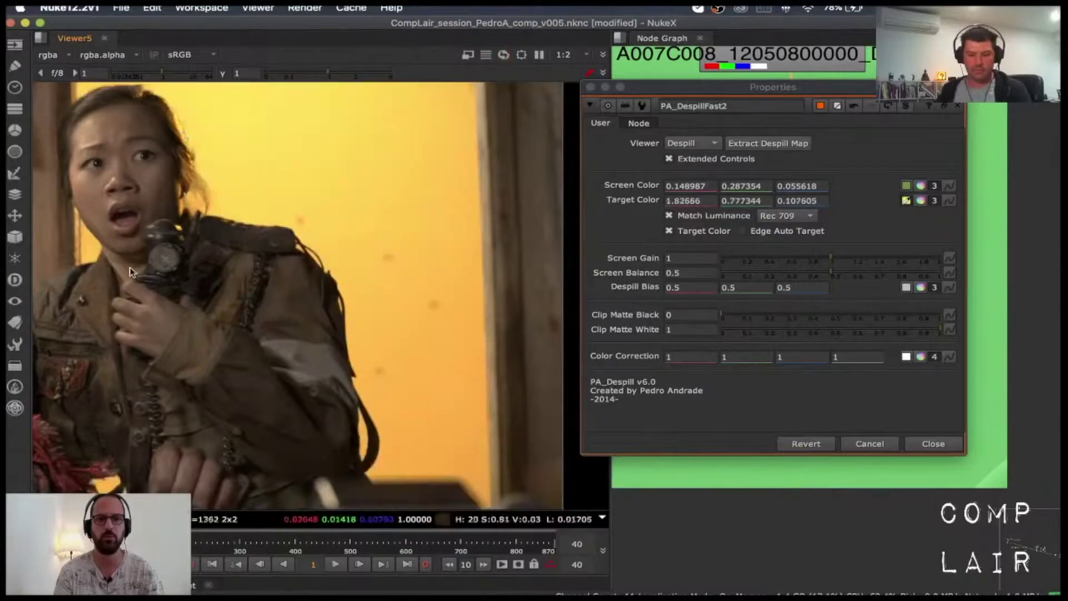
# - Resample the Target Color from the woman's face, the wall and her jacket, ending on a dark brown tone
pyautogui.moveTo(284, 267); pyautogui.dragTo(333, 269, button='middle')
pyautogui.moveTo(94, 188); pyautogui.dragTo(249, 188, button='middle')
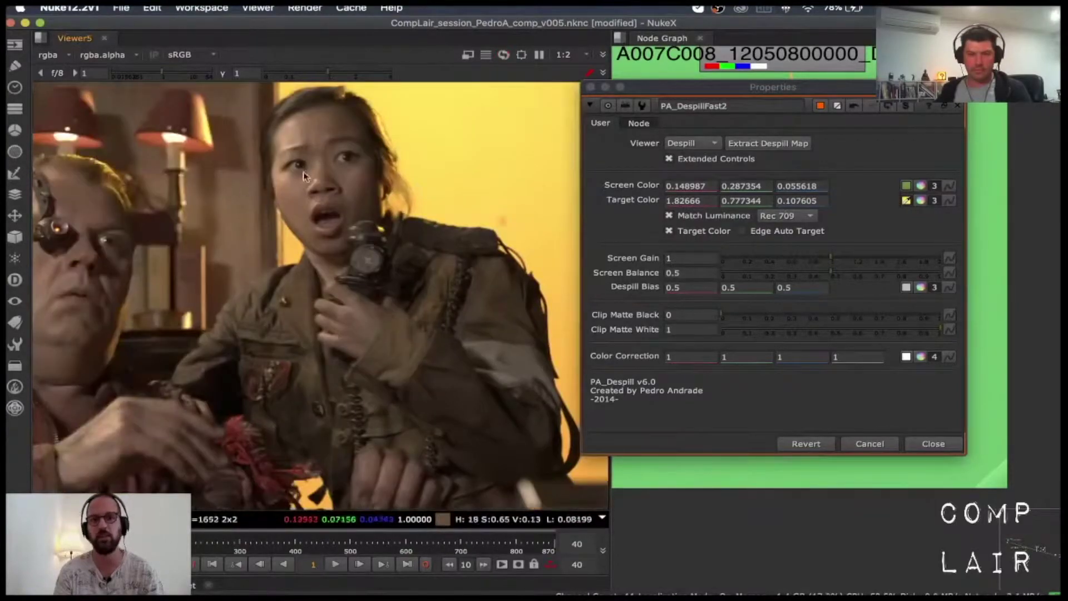
pyautogui.keyDown('ctrl'); pyautogui.click(292, 186); pyautogui.keyUp('ctrl')
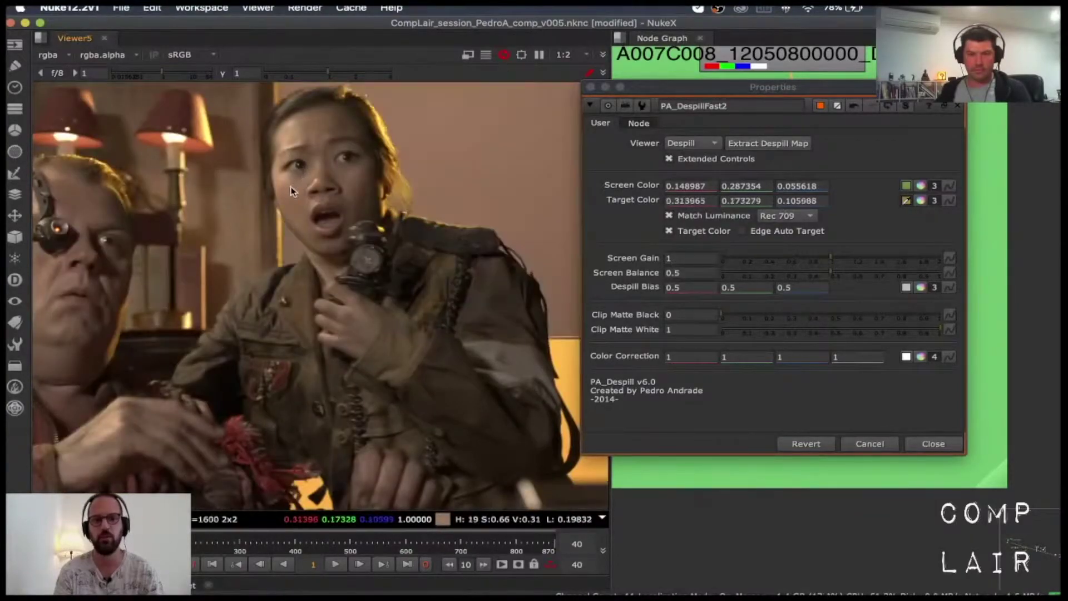
pyautogui.keyDown('ctrl'); pyautogui.click(300, 139); pyautogui.keyUp('ctrl')
pyautogui.keyDown('ctrl'); pyautogui.click(139, 187); pyautogui.keyUp('ctrl')
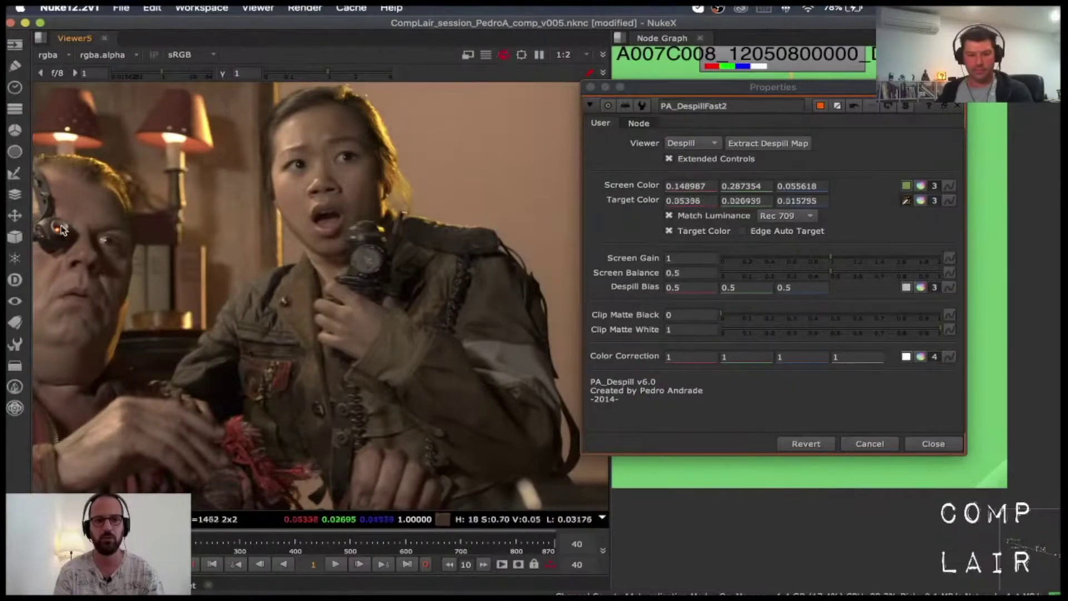
pyautogui.keyDown('ctrl'); pyautogui.moveTo(188, 129); pyautogui.dragTo(471, 256); pyautogui.keyUp('ctrl')
pyautogui.keyDown('ctrl'); pyautogui.moveTo(502, 360); pyautogui.dragTo(472, 315); pyautogui.keyUp('ctrl')
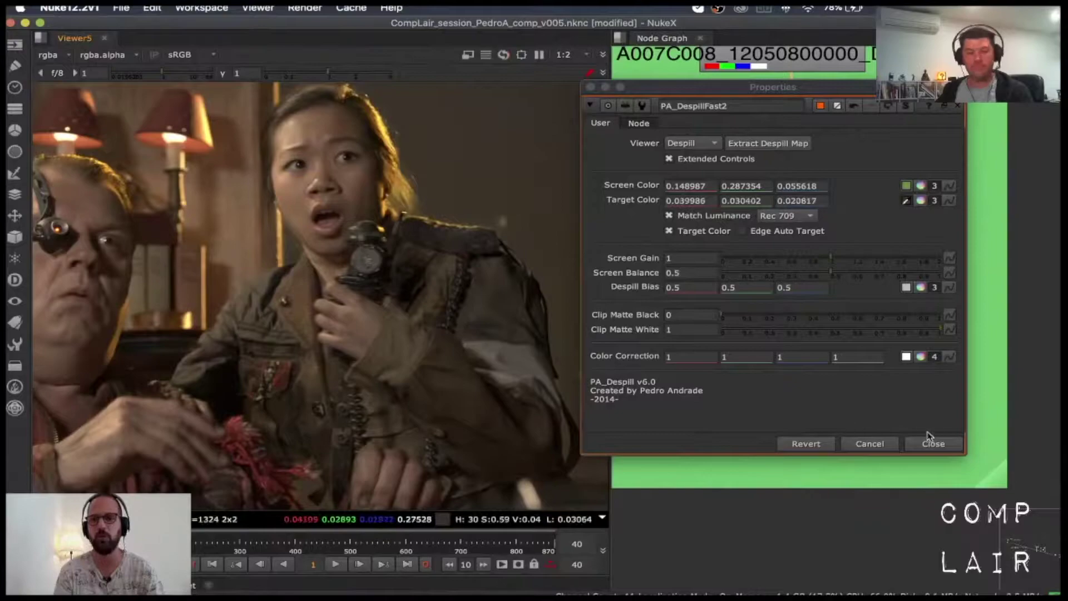
# - Enable Edge Auto Target on PA_DespillFast2 and set its Range to 30
pyautogui.click(775, 233)
pyautogui.moveTo(914, 222); pyautogui.dragTo(924, 218)
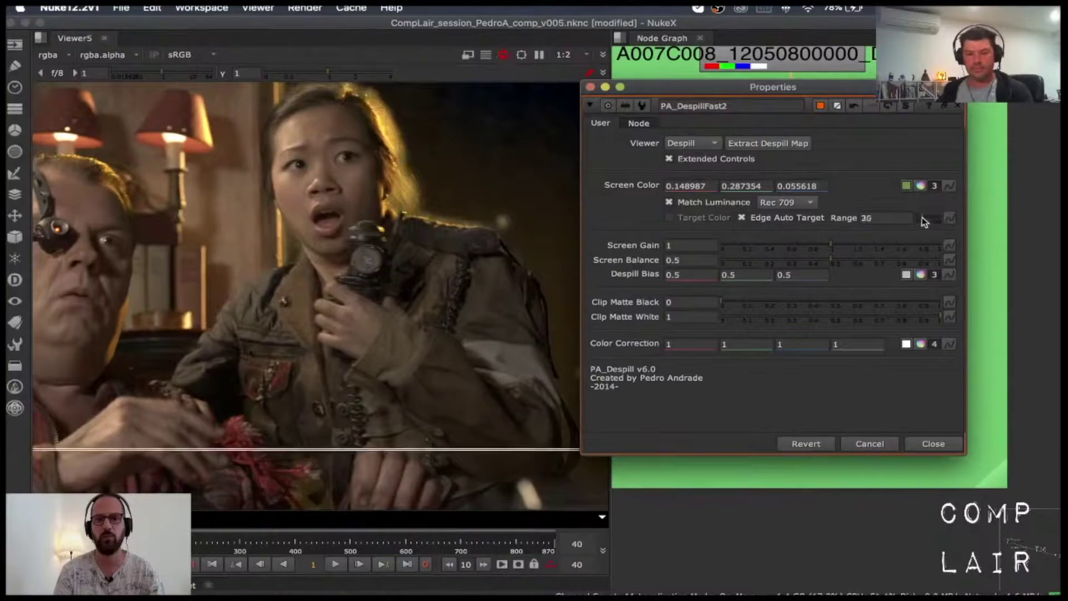
# - Examine the despilled edges around the woman's hair, shoulder and jacket against the replaced background
pyautogui.scroll(4, 476, 229)
pyautogui.scroll(3, 437, 231)
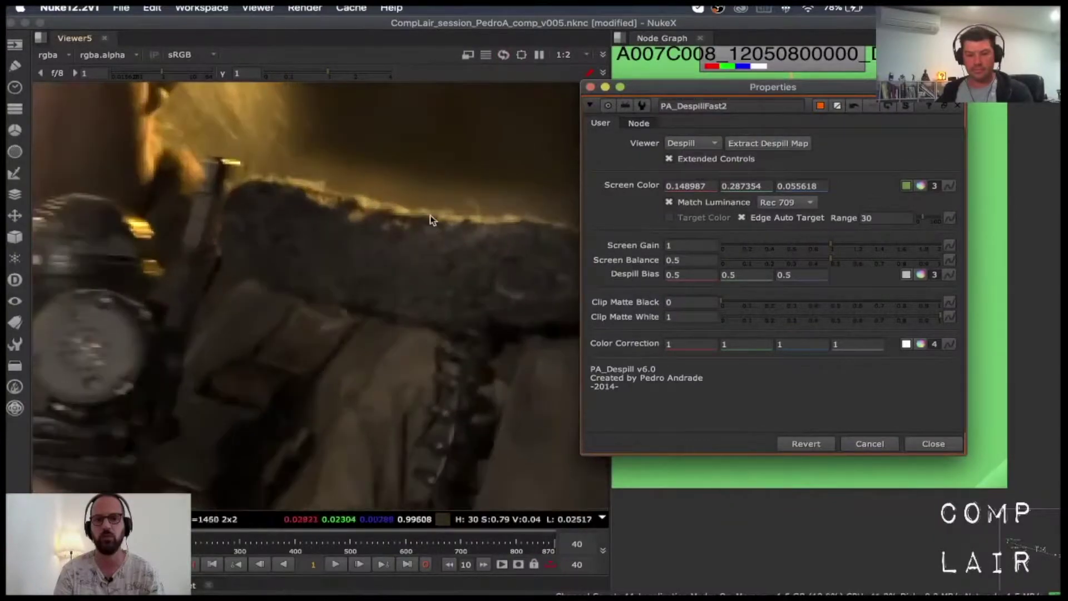
pyautogui.scroll(-6, 430, 216)
pyautogui.scroll(-3, 424, 216)
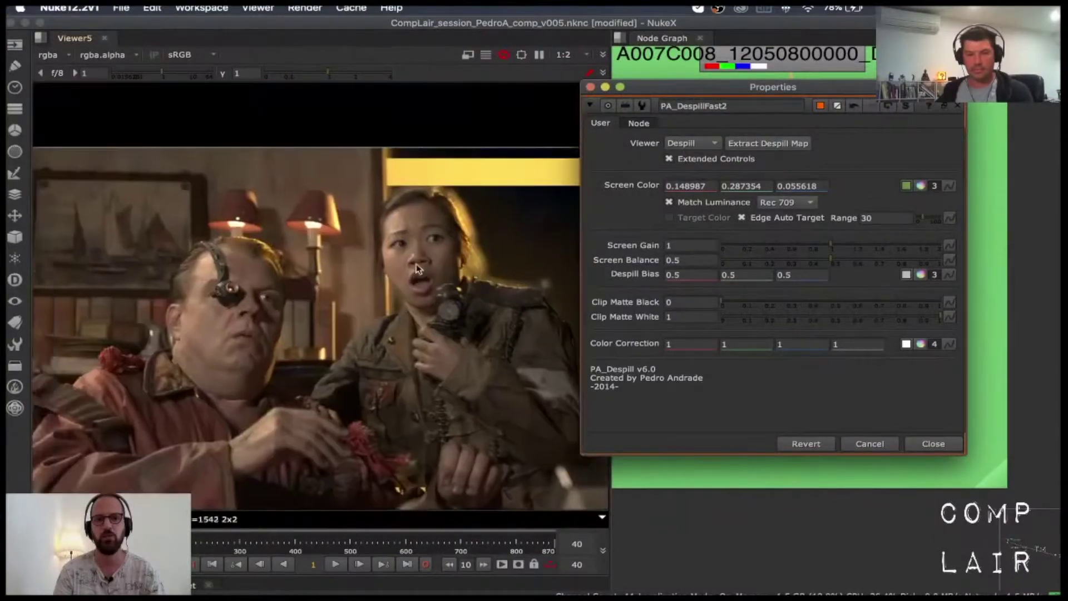
pyautogui.scroll(4, 407, 186)
pyautogui.scroll(2, 341, 196)
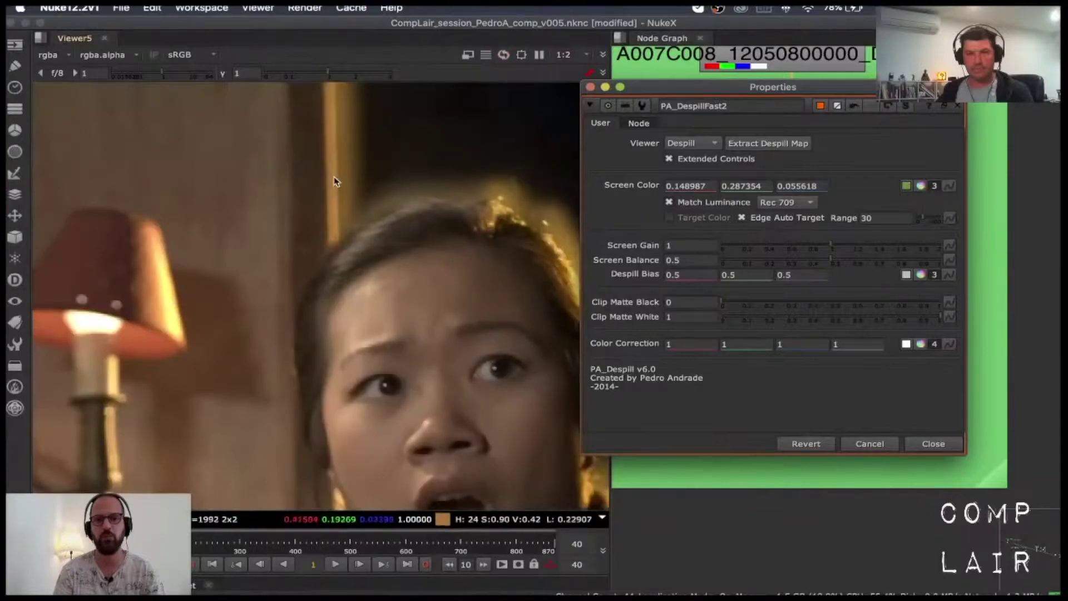
pyautogui.scroll(-4, 356, 180)
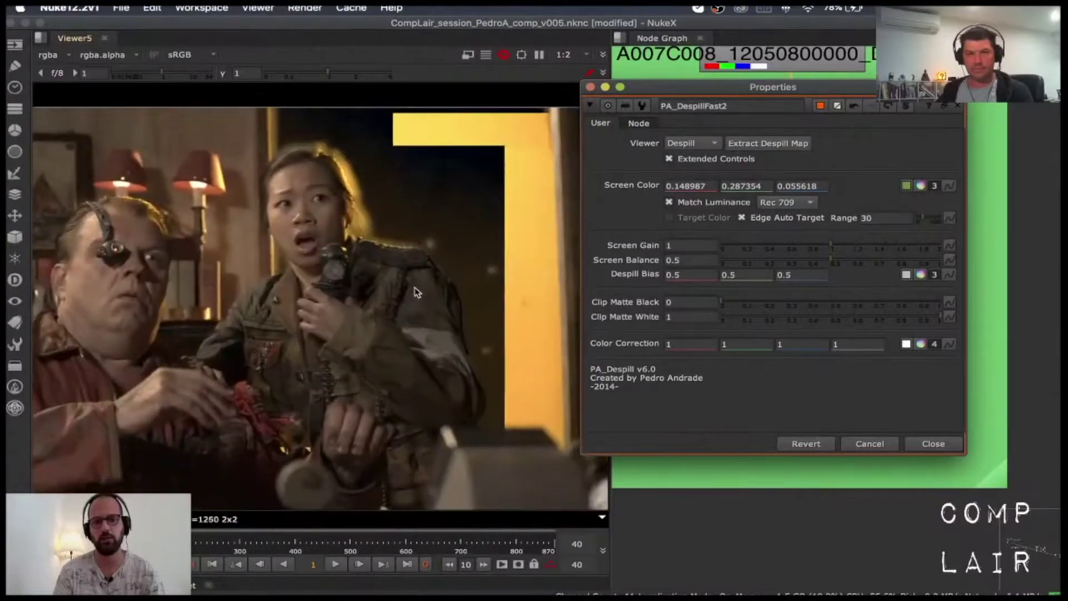
pyautogui.scroll(2, 417, 293)
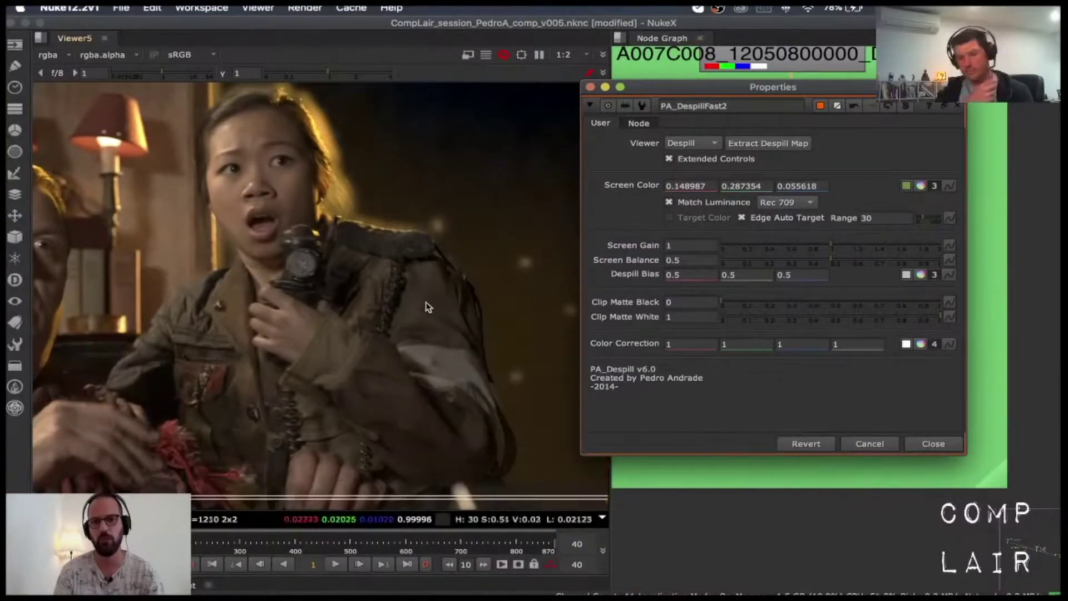
pyautogui.scroll(-3, 429, 307)
pyautogui.scroll(3, 437, 328)
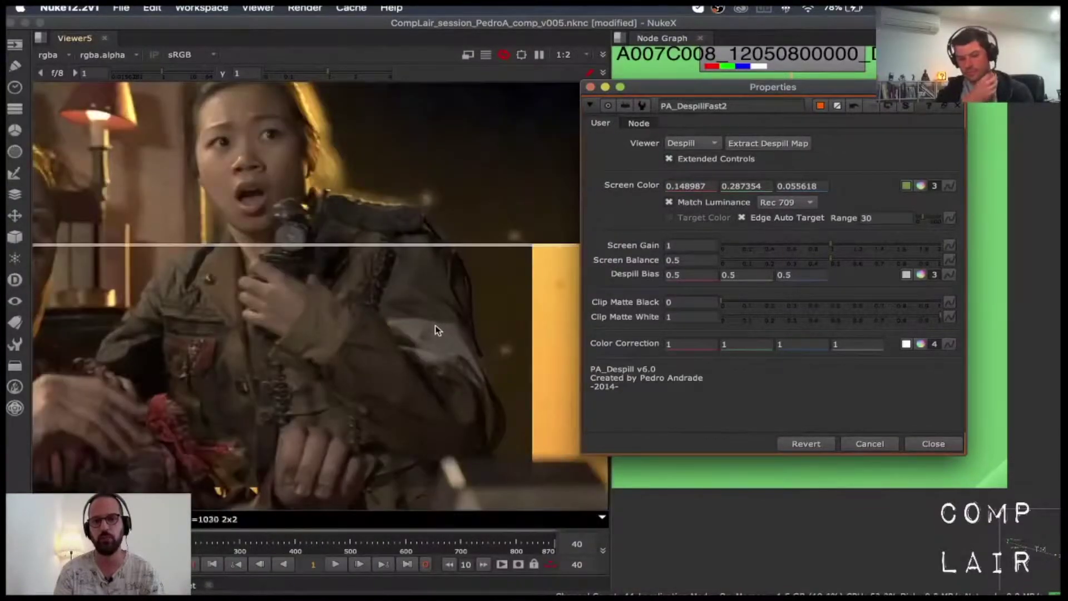
pyautogui.scroll(-3, 435, 325)
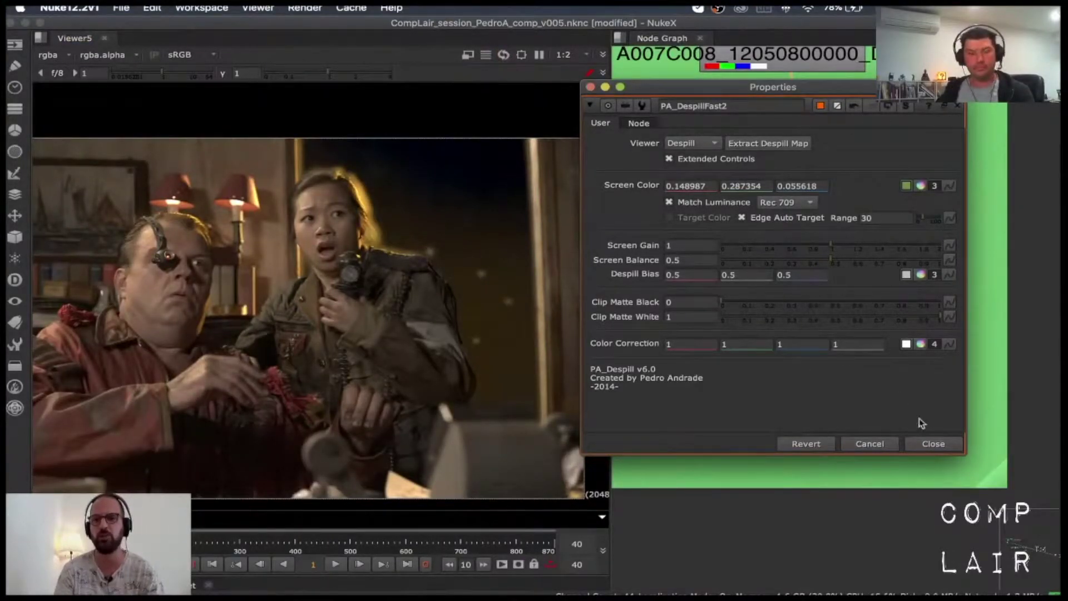
# - Close the PA_DespillFast2 properties and show the output of the C_Fast_Despill node in the viewer
pyautogui.click(942, 447)
pyautogui.moveTo(743, 412); pyautogui.dragTo(942, 413, button='middle')
pyautogui.scroll(-3, 807, 301)
pyautogui.moveTo(782, 312); pyautogui.dragTo(796, 330, button='middle')
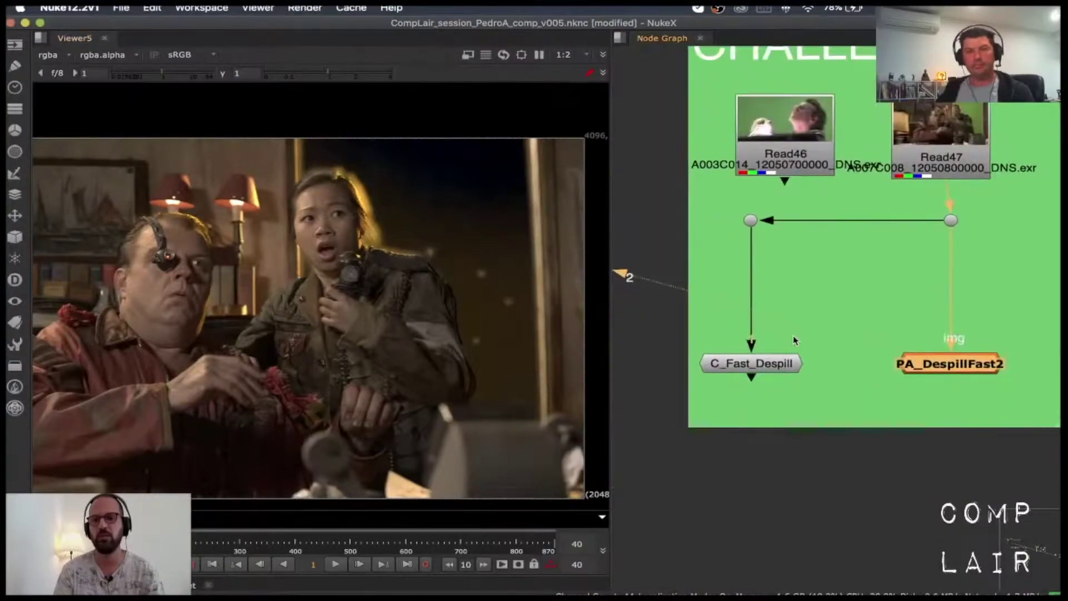
pyautogui.scroll(2, 794, 338)
pyautogui.moveTo(851, 330); pyautogui.dragTo(655, 425)
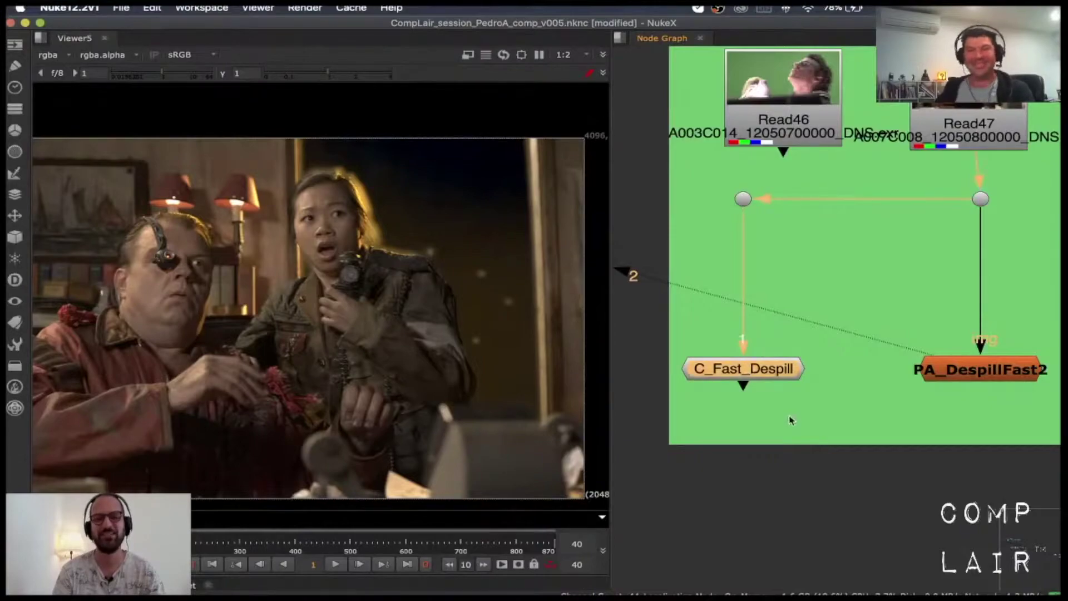
pyautogui.press('2')
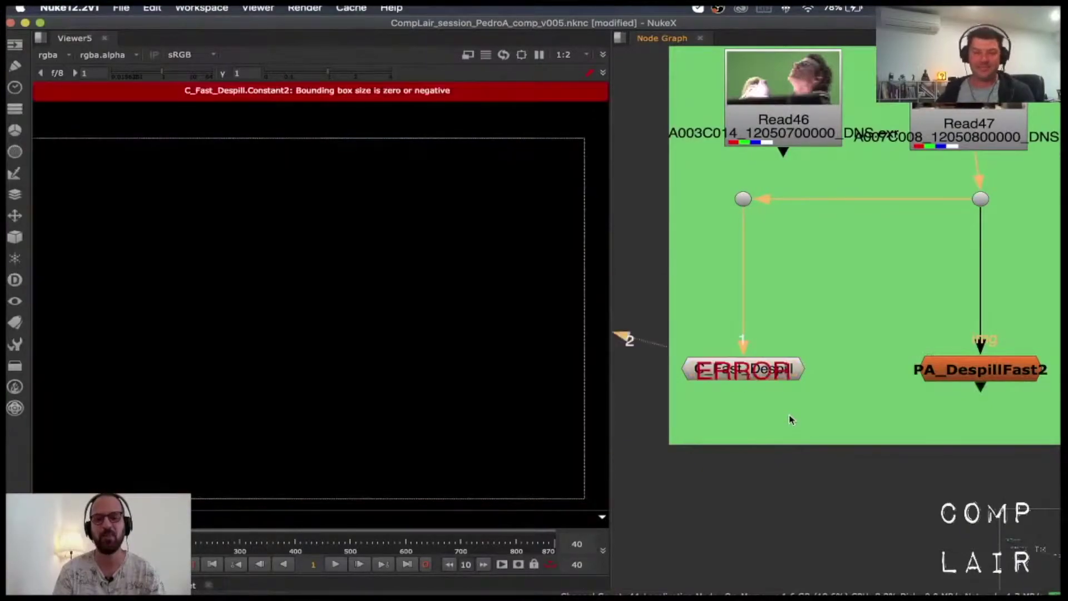
# - Open the internal node graph of the C_Fast_Despill group and locate its Constant2 node
pyautogui.click(755, 372)
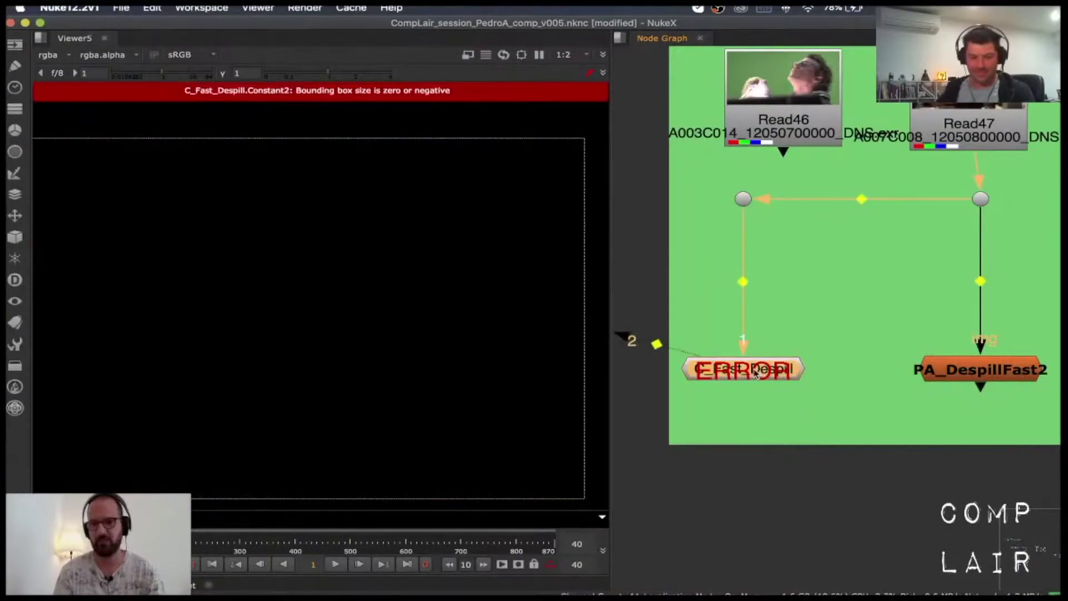
pyautogui.keyDown('ctrl'); pyautogui.doubleClick(733, 372); pyautogui.keyUp('ctrl')
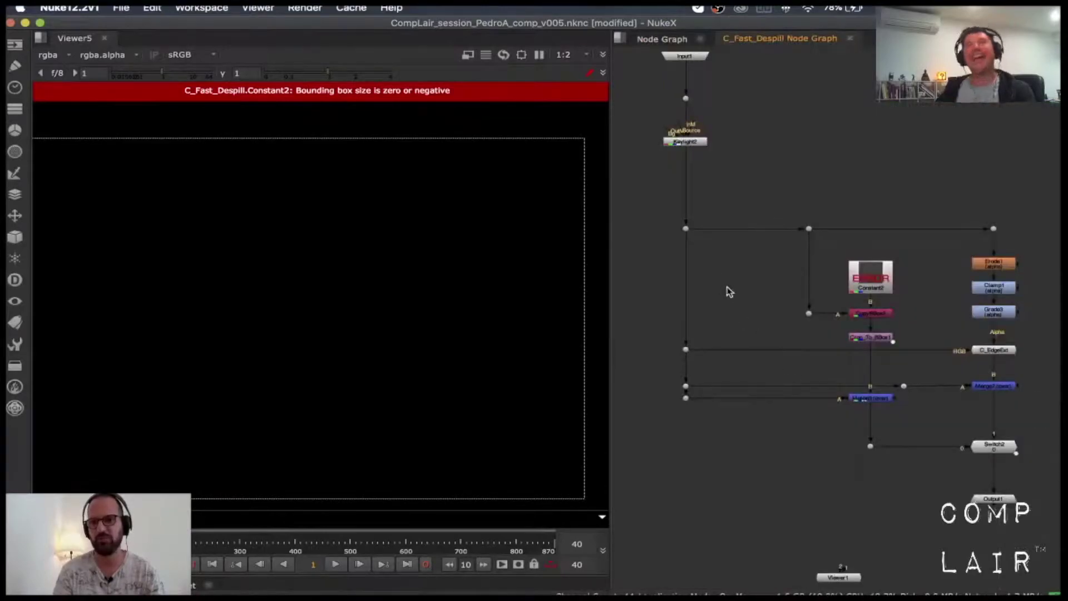
pyautogui.scroll(5, 871, 292)
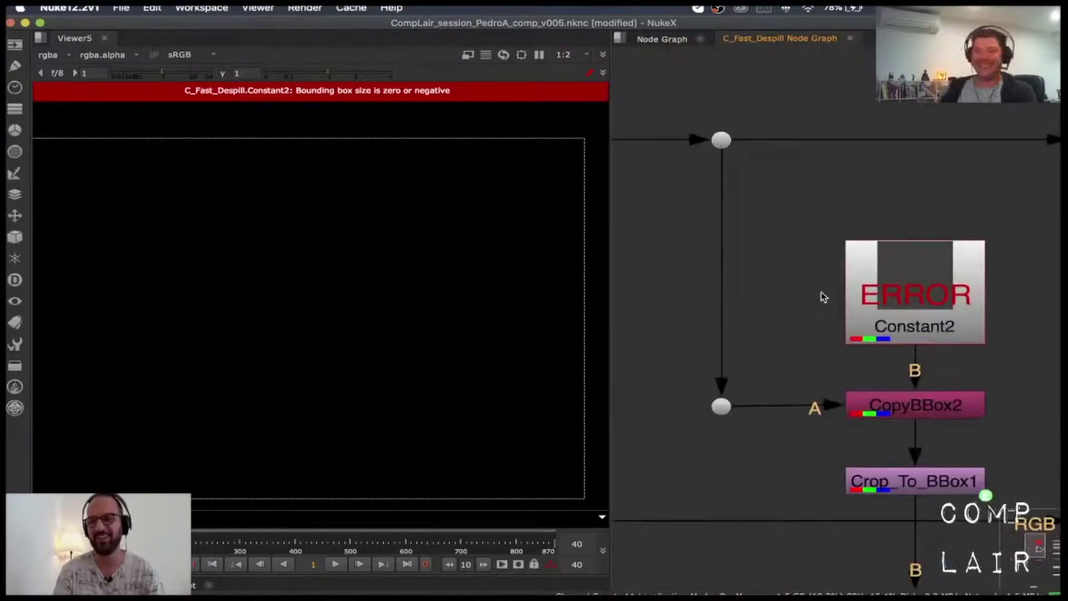
pyautogui.scroll(-2, 823, 296)
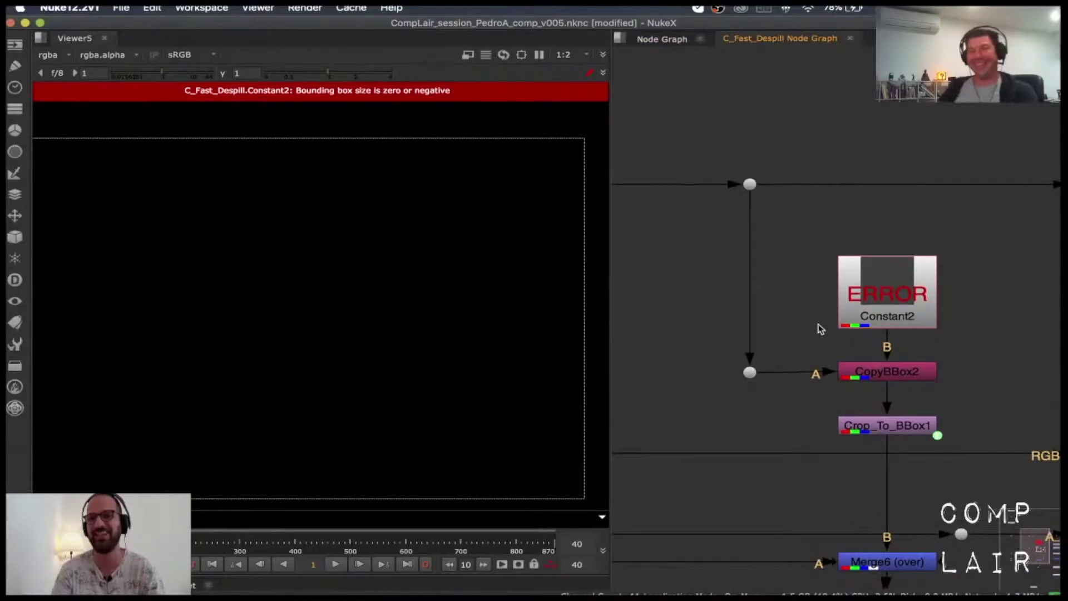
# - Set the format of the Constant2 node to root.format 1920x1080
pyautogui.doubleClick(856, 294)
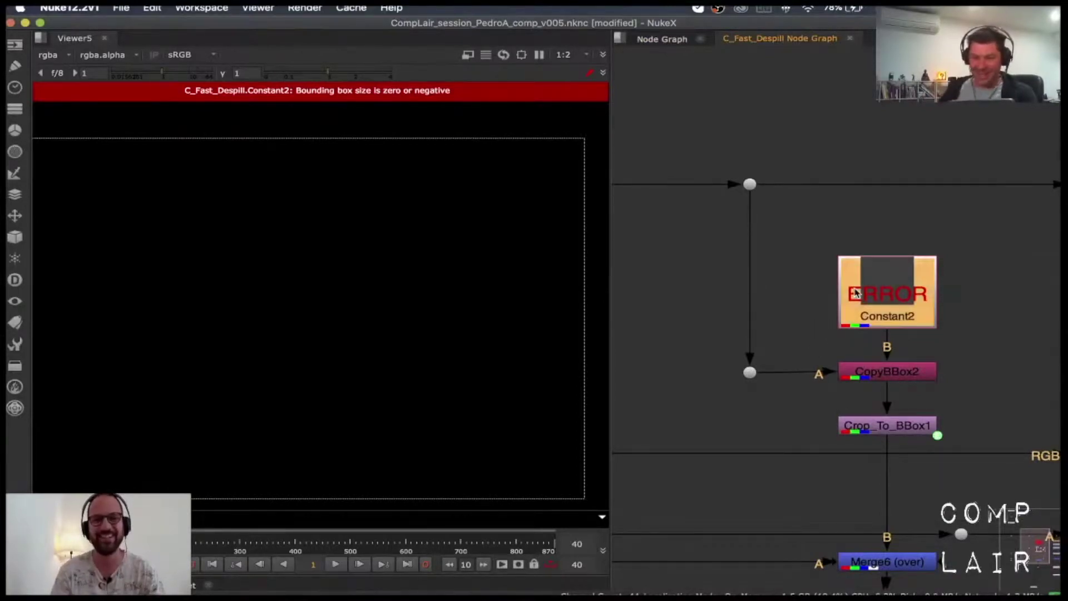
pyautogui.click(529, 272)
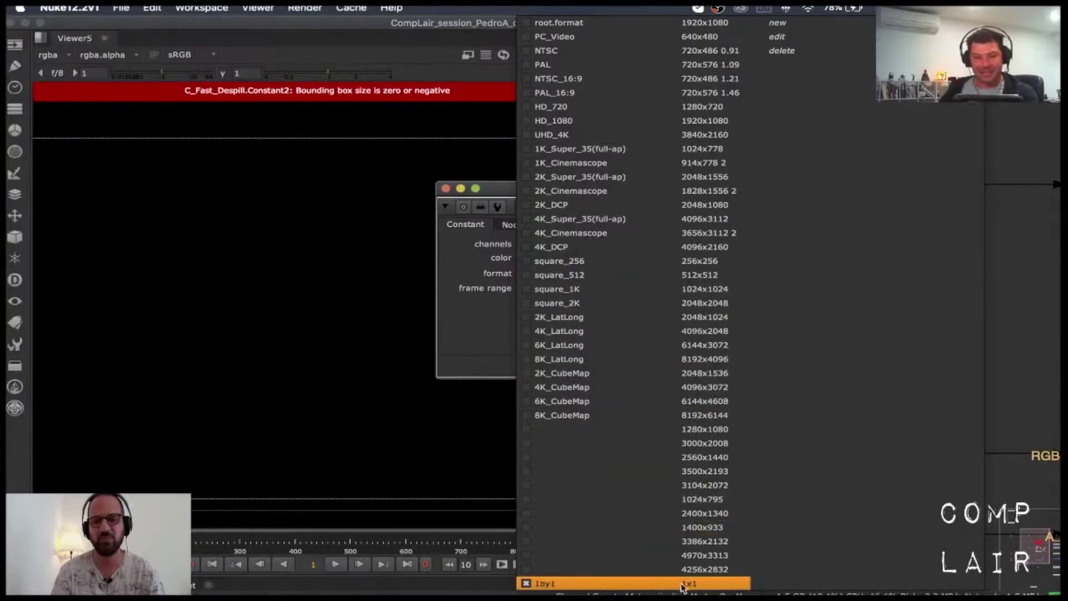
pyautogui.click(588, 22)
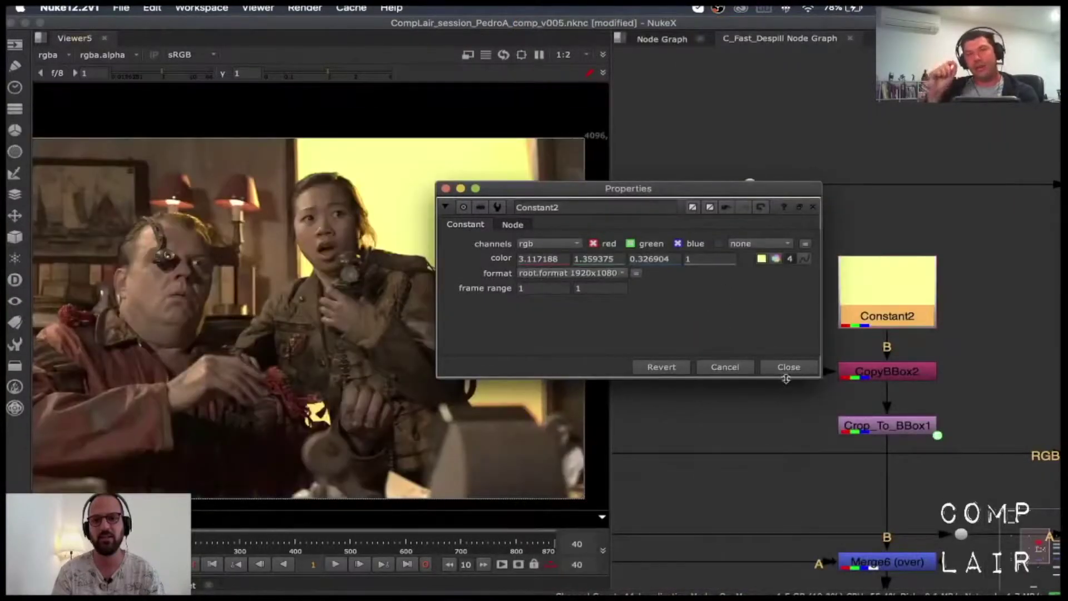
# - Close the Constant2 properties and return to the main node graph with the C_Fast_Despill and PA_DespillFast2 nodes
pyautogui.click(784, 366)
pyautogui.click(779, 362)
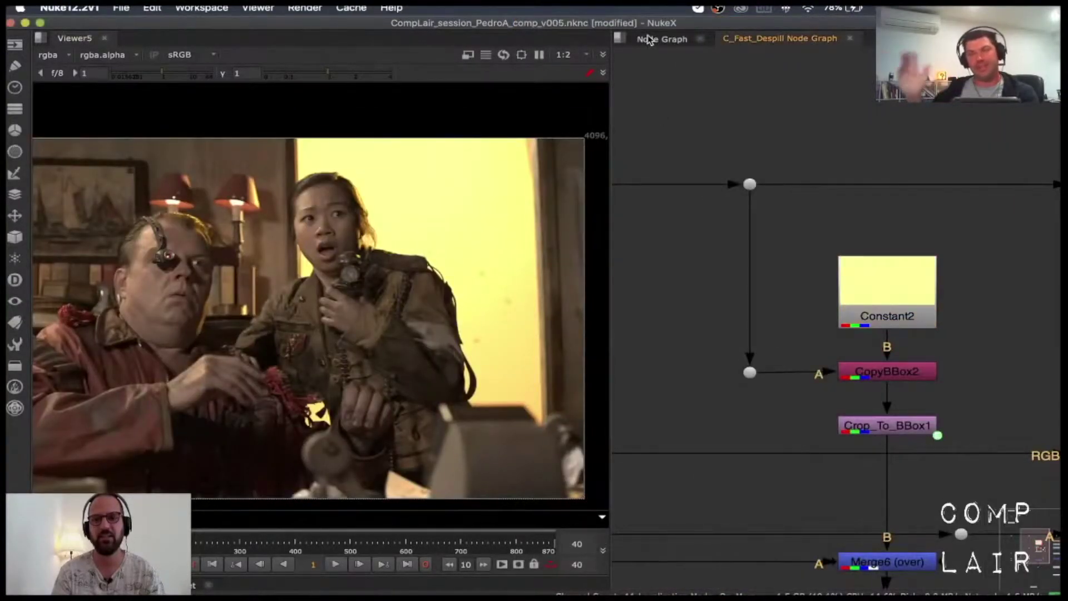
pyautogui.click(648, 39)
pyautogui.click(710, 381)
pyautogui.click(711, 370)
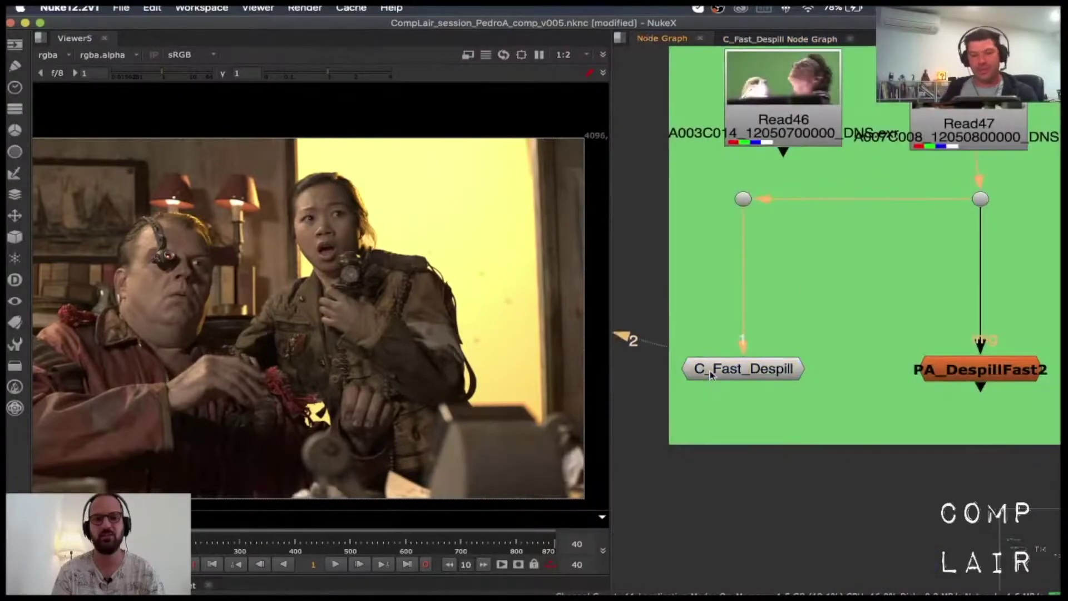
# - Switch the footage feeding both despill nodes from Read47 to Read46 and close the C_Fast_Despill properties
pyautogui.doubleClick(739, 372)
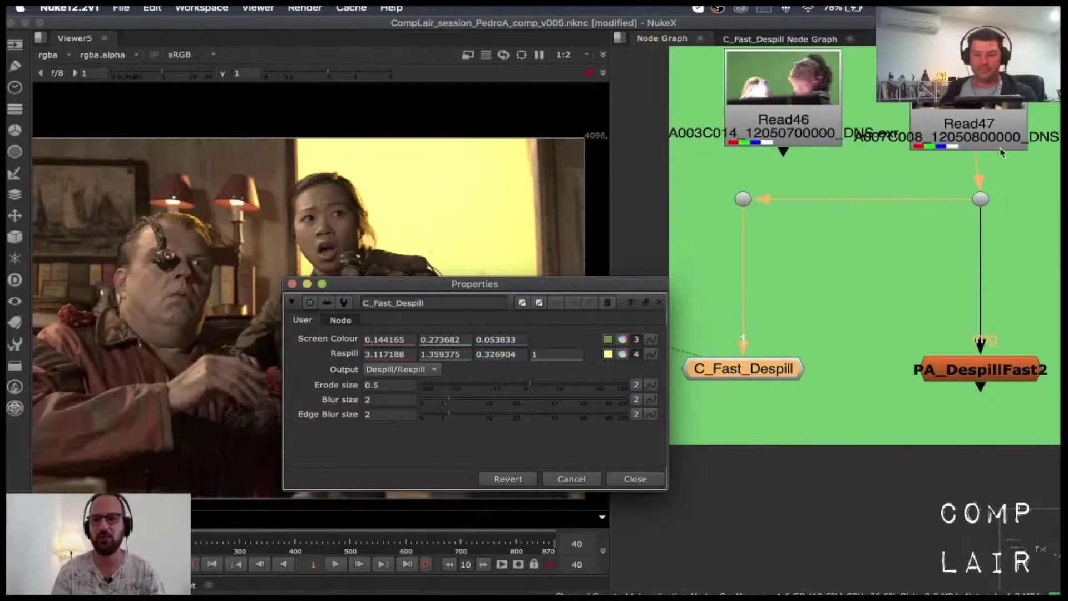
pyautogui.moveTo(977, 161); pyautogui.dragTo(757, 113)
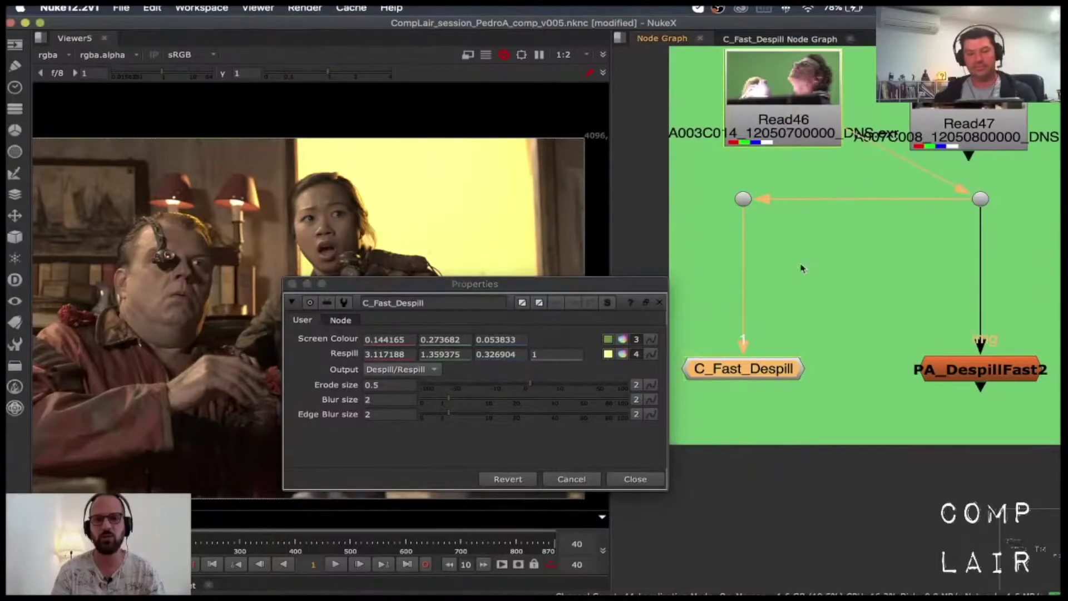
pyautogui.click(636, 480)
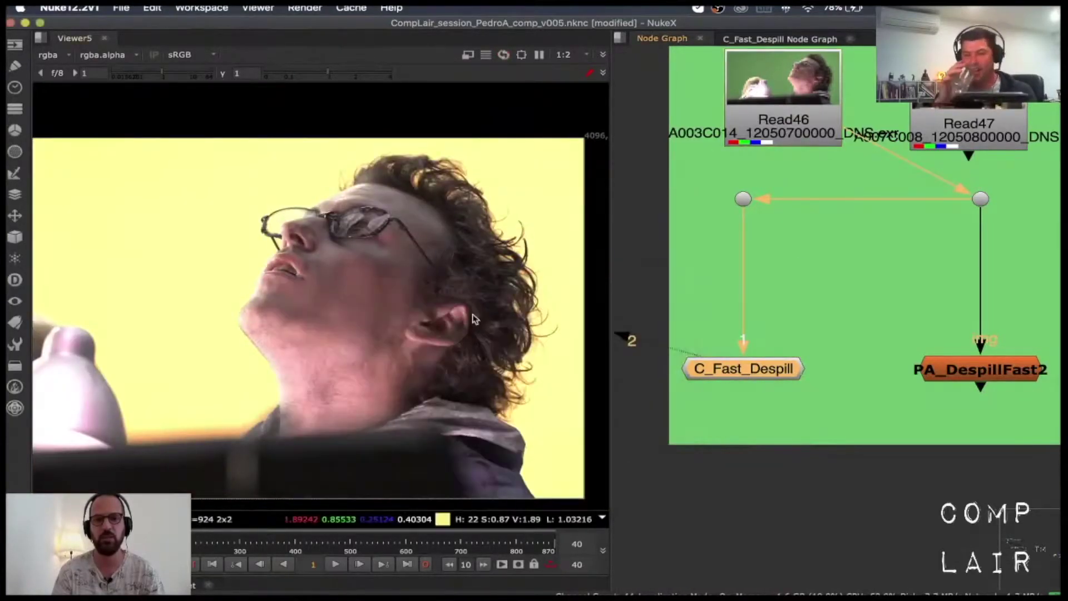
# - Reset the Respill of C_Fast_Despill to 0 and sample its Screen Colour from the green backdrop behind the man
pyautogui.doubleClick(718, 369)
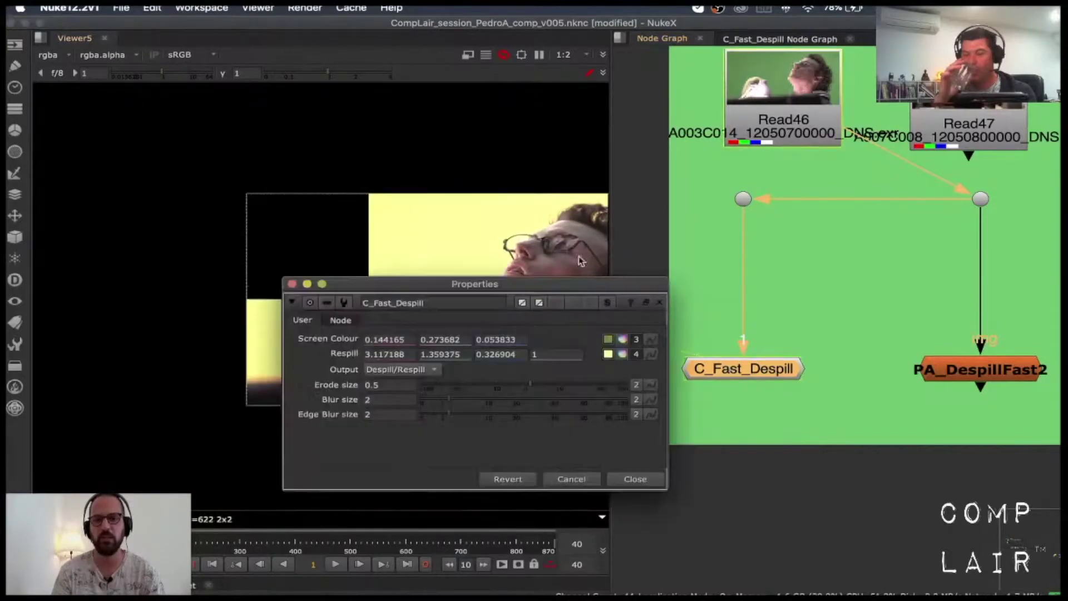
pyautogui.moveTo(596, 284); pyautogui.dragTo(854, 209)
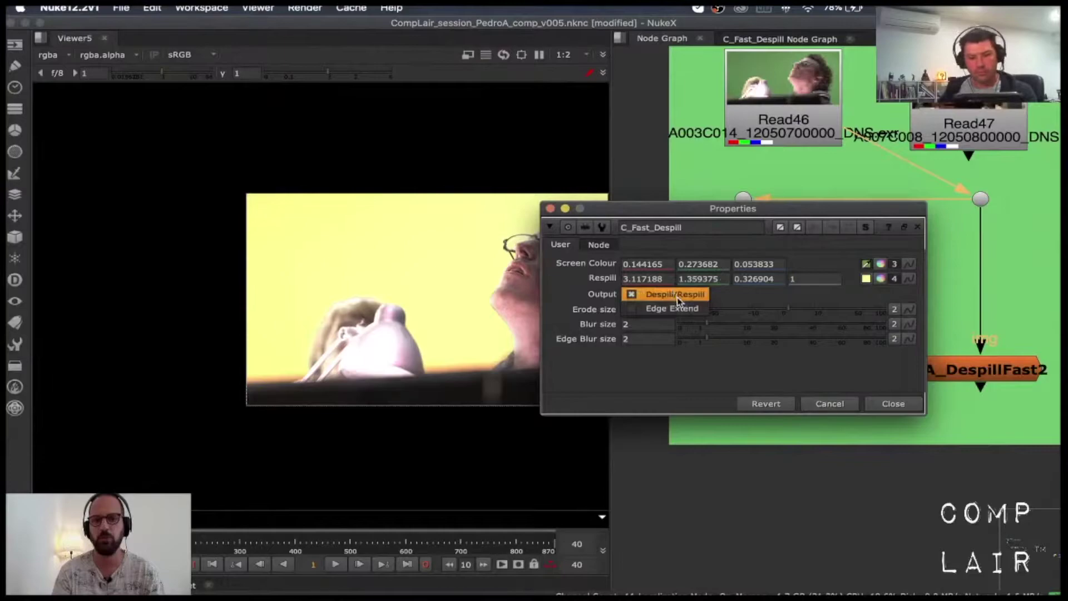
pyautogui.click(871, 245)
pyautogui.click(892, 279)
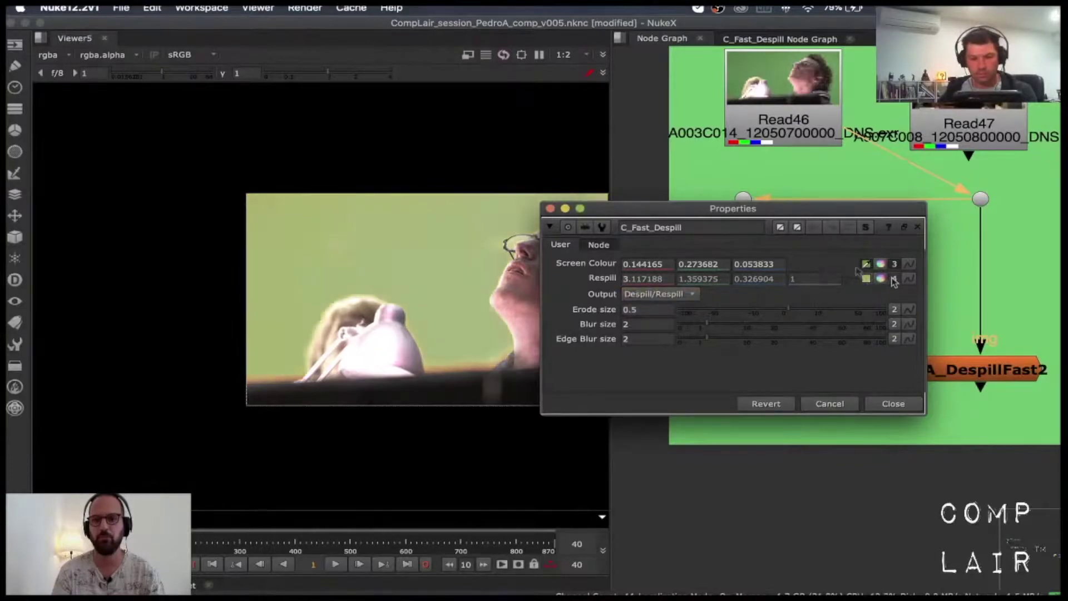
pyautogui.keyDown('super'); pyautogui.click(437, 255); pyautogui.keyUp('super')
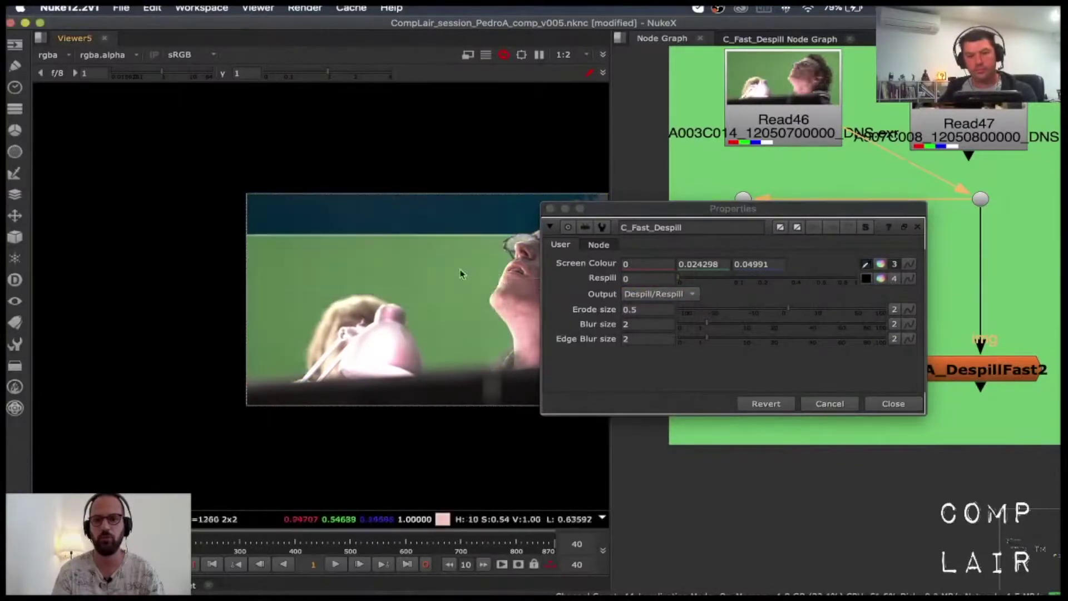
pyautogui.keyDown('ctrl'); pyautogui.click(450, 291); pyautogui.keyUp('ctrl')
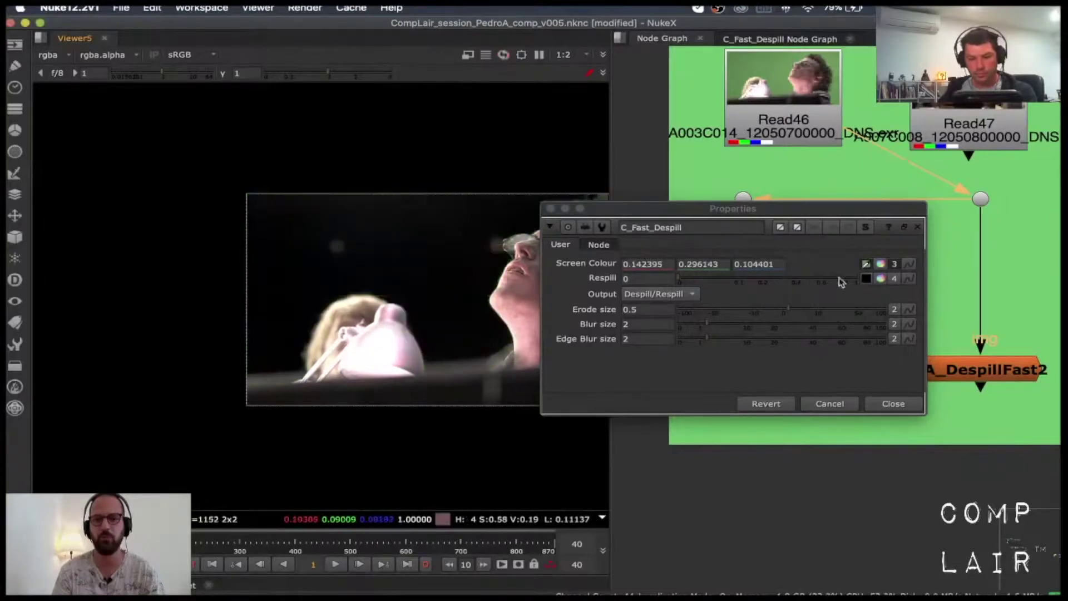
# - Sample the C_Fast_Despill Respill colour, first from the bright lamp and finally from the man's face, and close its properties
pyautogui.click(867, 278)
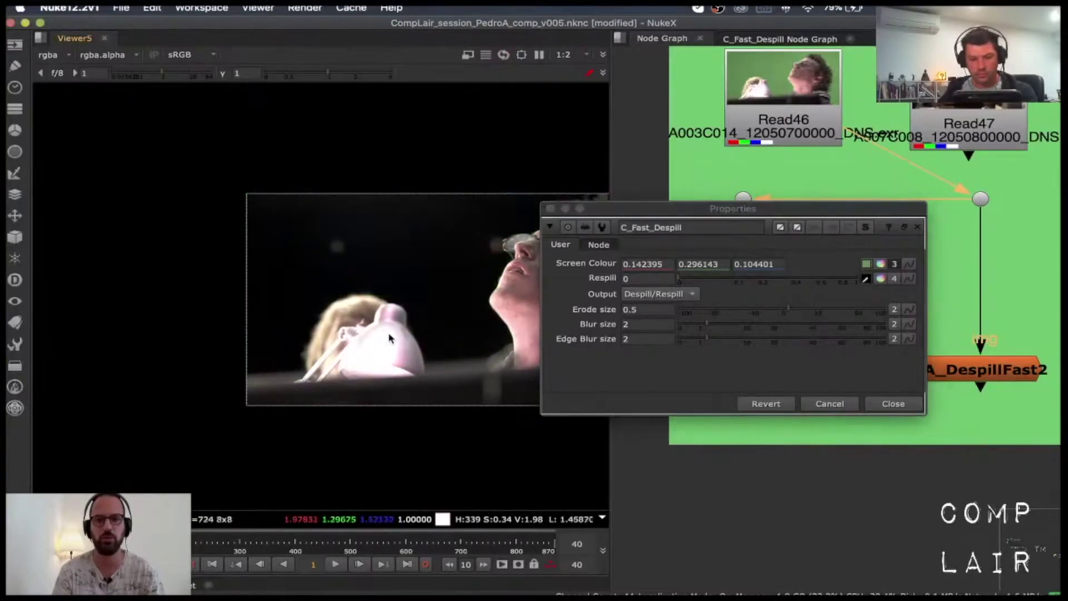
pyautogui.keyDown('ctrl'); pyautogui.click(378, 350); pyautogui.keyUp('ctrl')
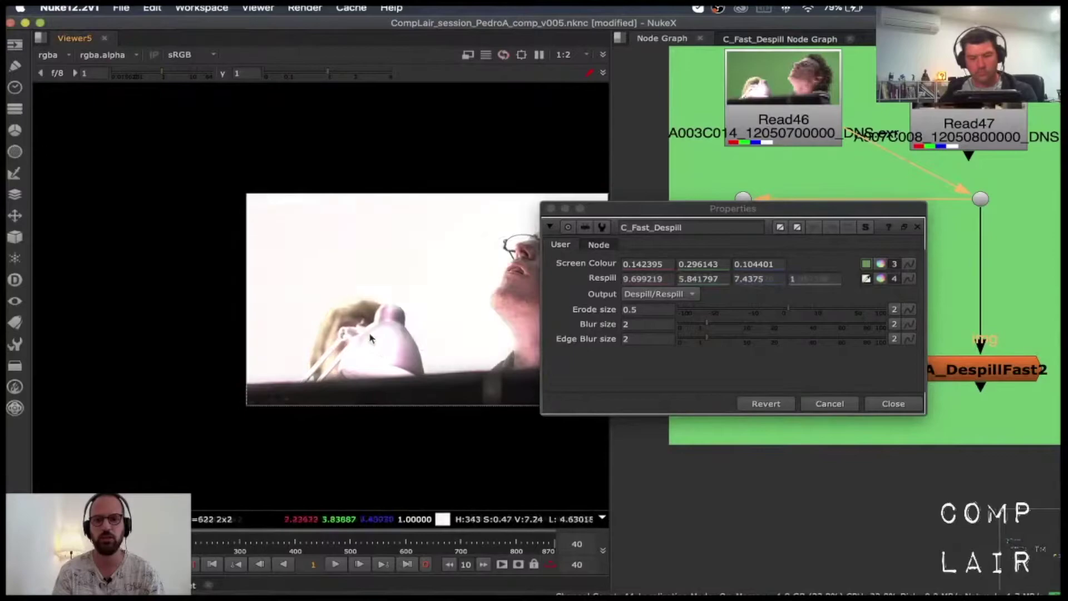
pyautogui.keyDown('ctrl'); pyautogui.moveTo(417, 339); pyautogui.dragTo(496, 300); pyautogui.keyUp('ctrl')
pyautogui.moveTo(462, 297); pyautogui.dragTo(338, 310, button='middle')
pyautogui.keyDown('ctrl'); pyautogui.click(459, 293); pyautogui.keyUp('ctrl')
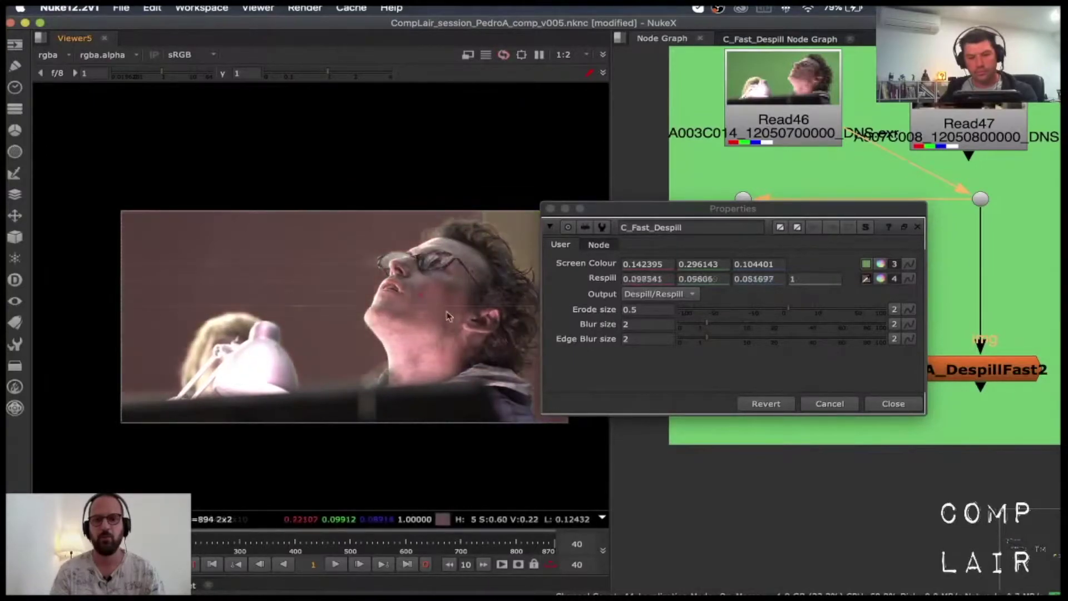
pyautogui.click(893, 404)
# - Examine the node tree in the CHRIS backdrop, from the Read nodes and Keylight2 down to Switch2
pyautogui.scroll(-3, 868, 284)
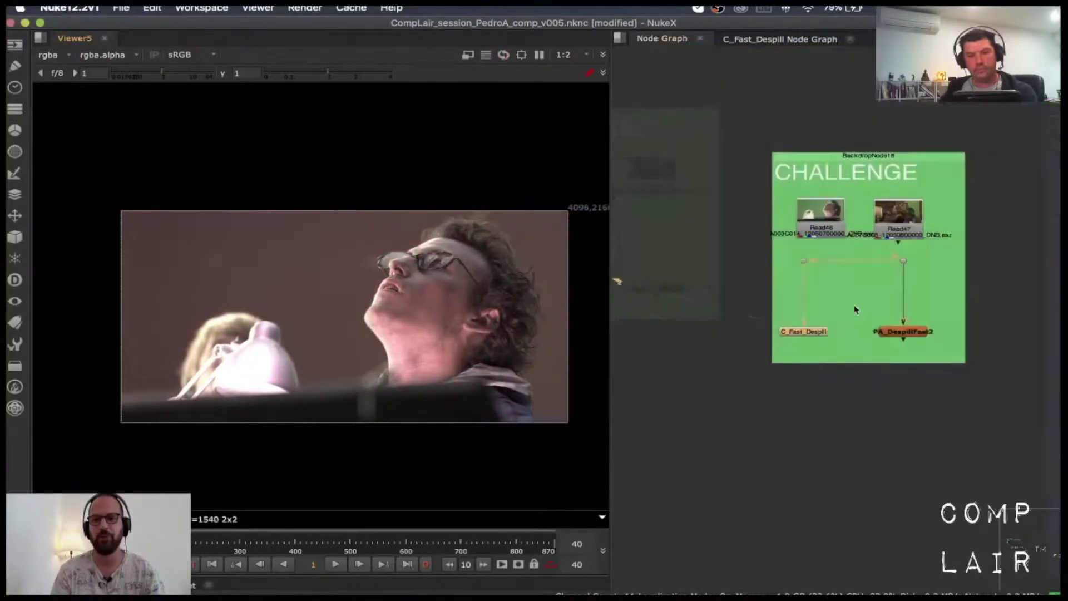
pyautogui.moveTo(896, 321); pyautogui.dragTo(663, 279, button='middle')
pyautogui.scroll(-3, 663, 278)
pyautogui.moveTo(871, 281); pyautogui.dragTo(699, 280, button='middle')
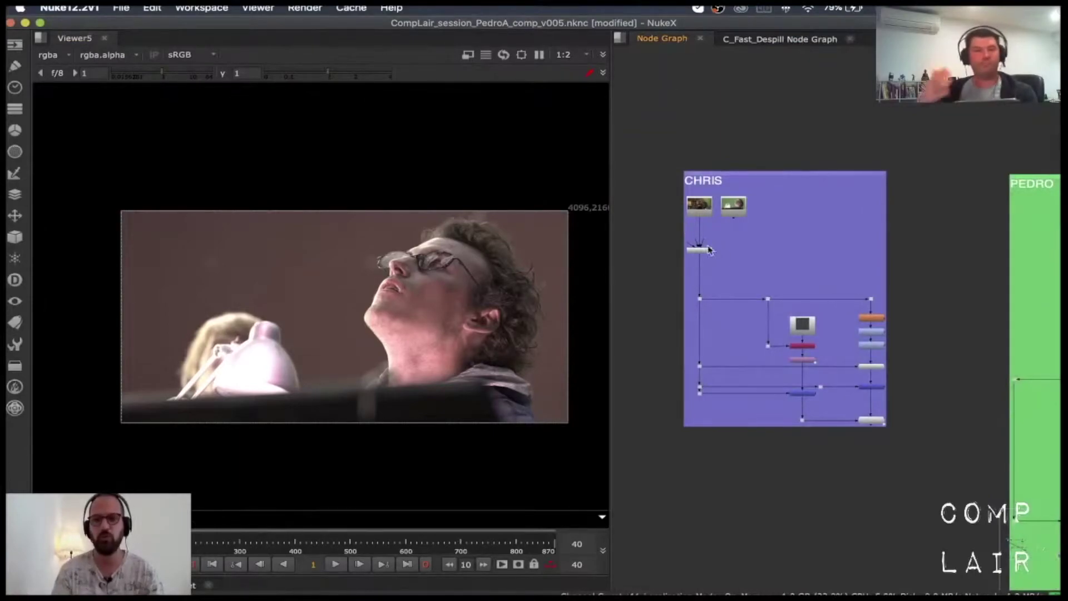
pyautogui.scroll(3, 739, 256)
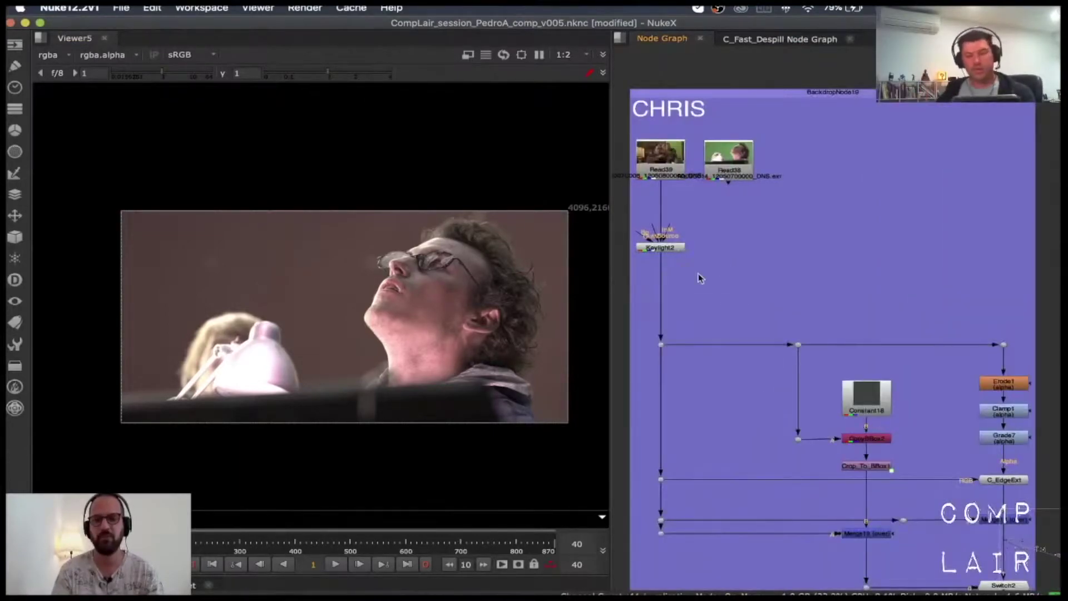
pyautogui.moveTo(699, 276); pyautogui.dragTo(758, 262, button='middle')
pyautogui.scroll(-3, 770, 266)
pyautogui.scroll(4, 776, 276)
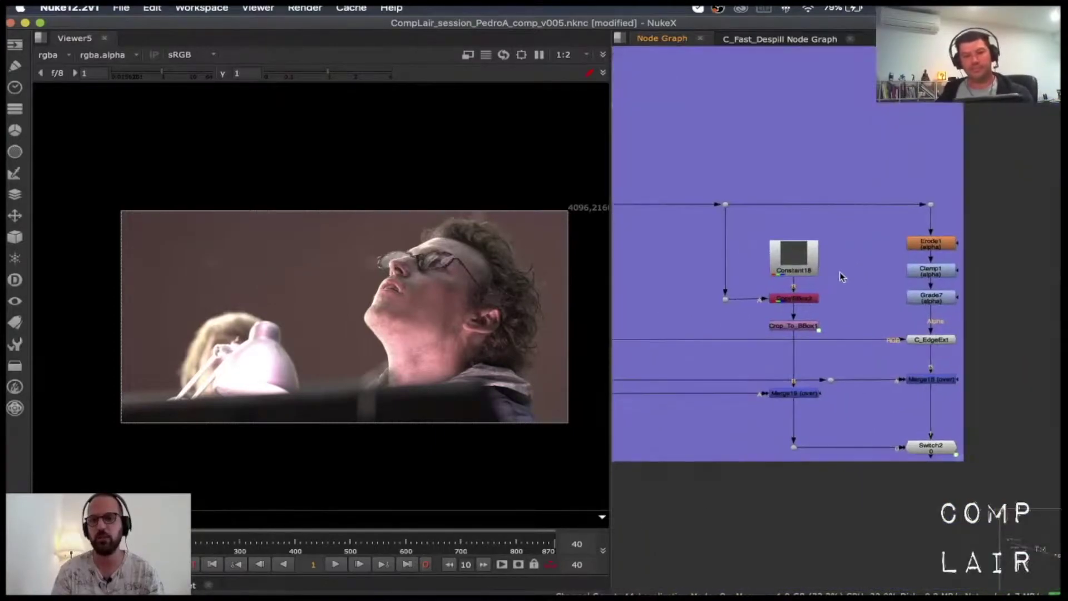
pyautogui.scroll(-2, 846, 274)
pyautogui.moveTo(982, 214); pyautogui.dragTo(993, 216, button='middle')
pyautogui.moveTo(990, 180); pyautogui.dragTo(623, 473)
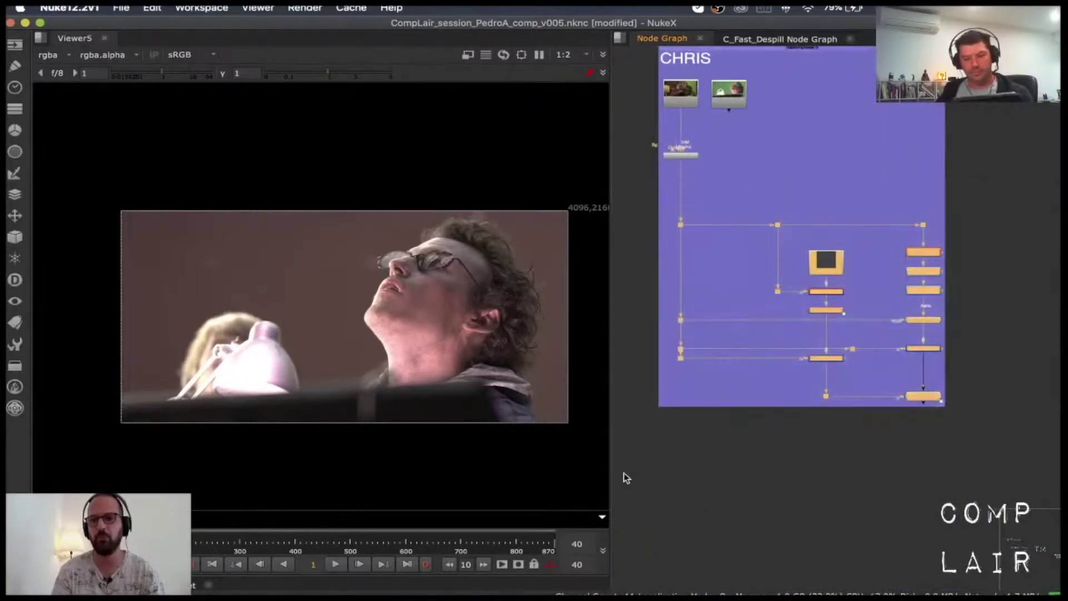
pyautogui.click(653, 450)
pyautogui.scroll(3, 893, 330)
pyautogui.scroll(-3, 893, 331)
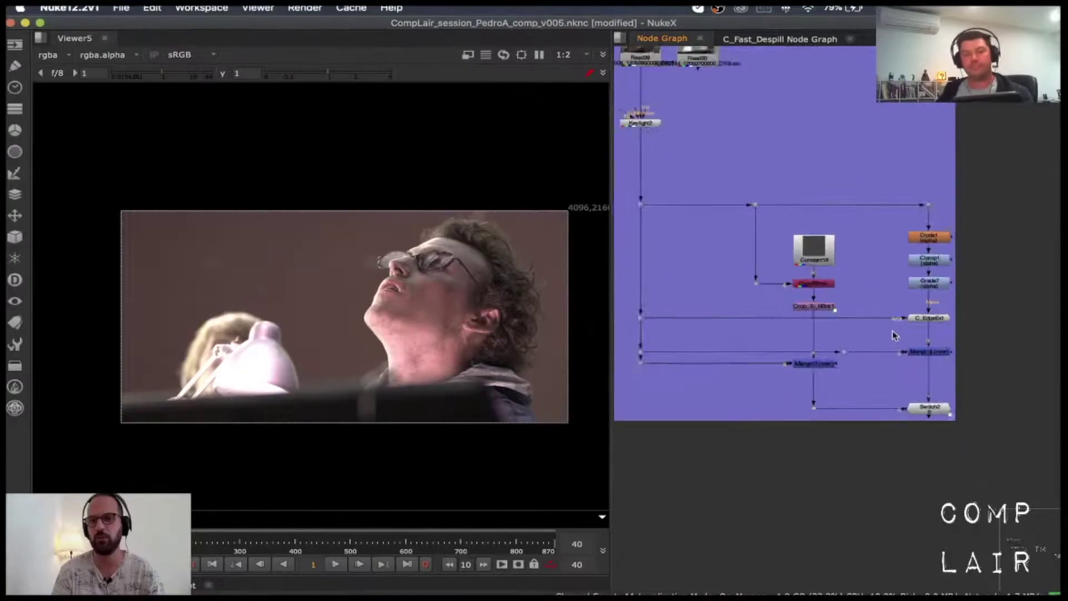
pyautogui.scroll(2, 892, 330)
pyautogui.moveTo(699, 149); pyautogui.dragTo(843, 320, button='middle')
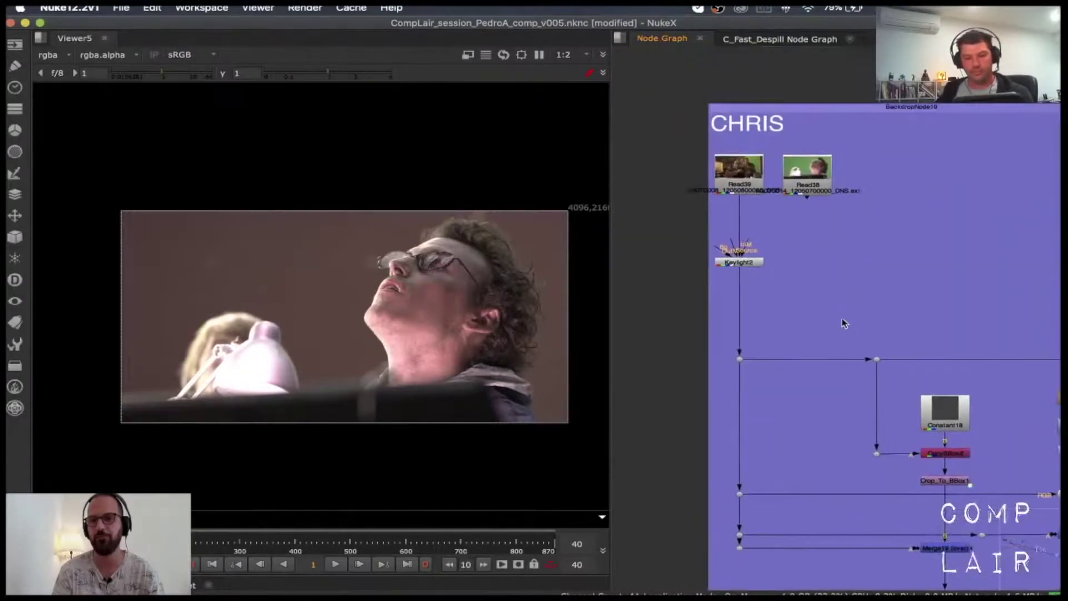
# - Show Keylight2 in the viewer with Read38 as its source and open its properties beside the image
pyautogui.scroll(3, 757, 270)
pyautogui.click(751, 259)
pyautogui.press('2')
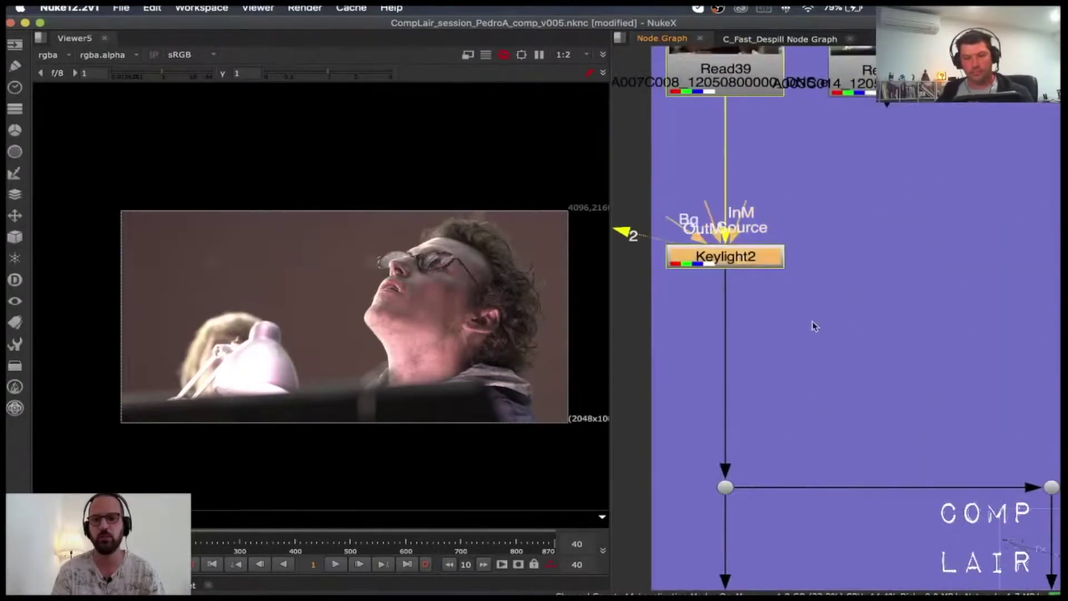
pyautogui.doubleClick(732, 258)
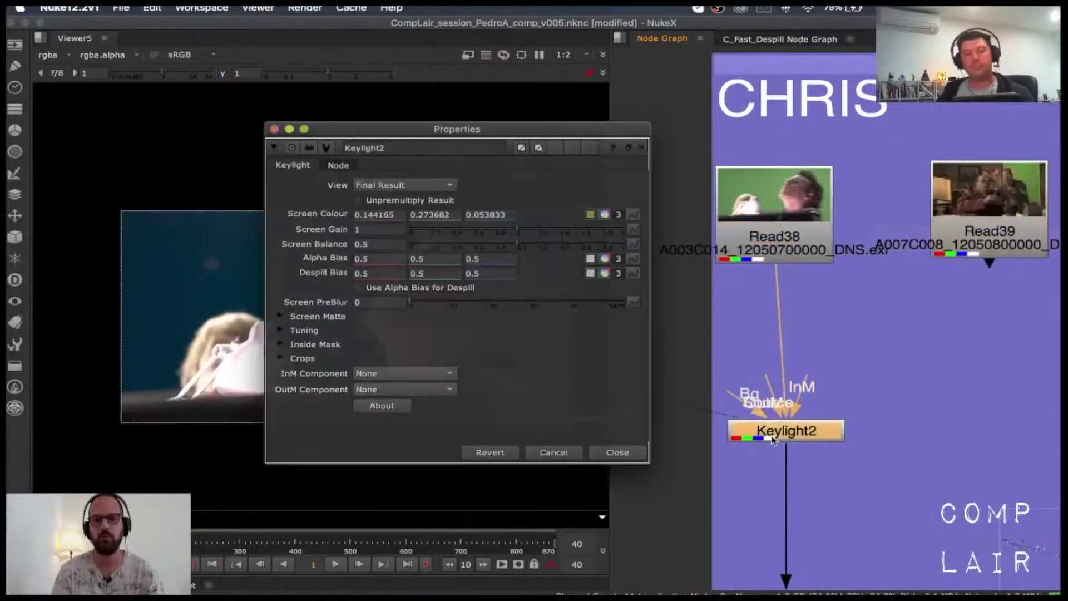
pyautogui.moveTo(593, 134); pyautogui.dragTo(844, 154)
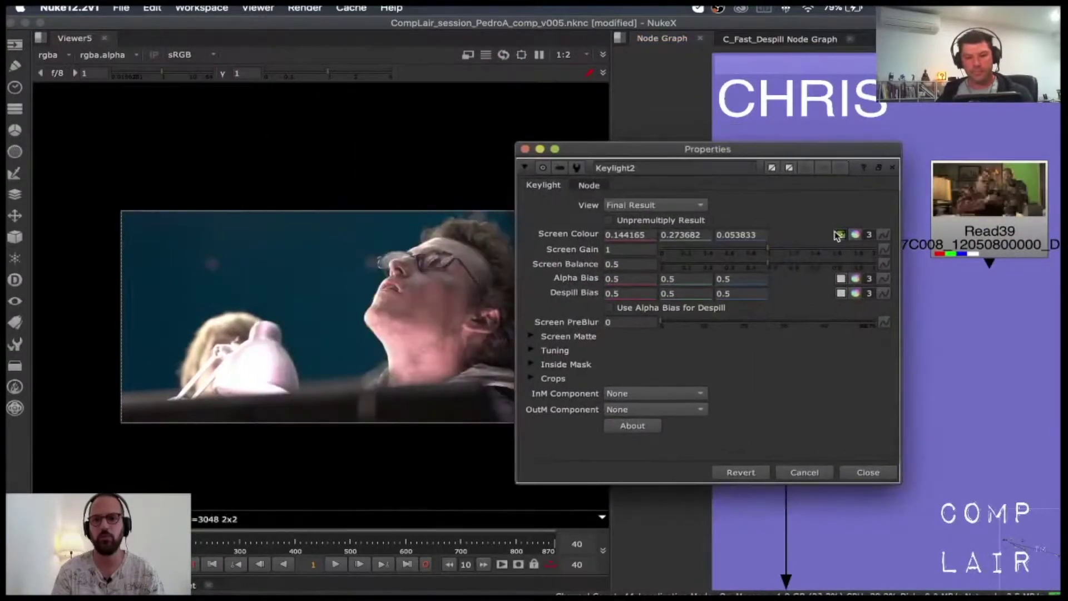
# - Sample the Keylight2 Screen Colour from the green backdrop of the Read38 footage and close the properties
pyautogui.click(838, 235)
pyautogui.keyDown('super'); pyautogui.click(267, 282); pyautogui.keyUp('super')
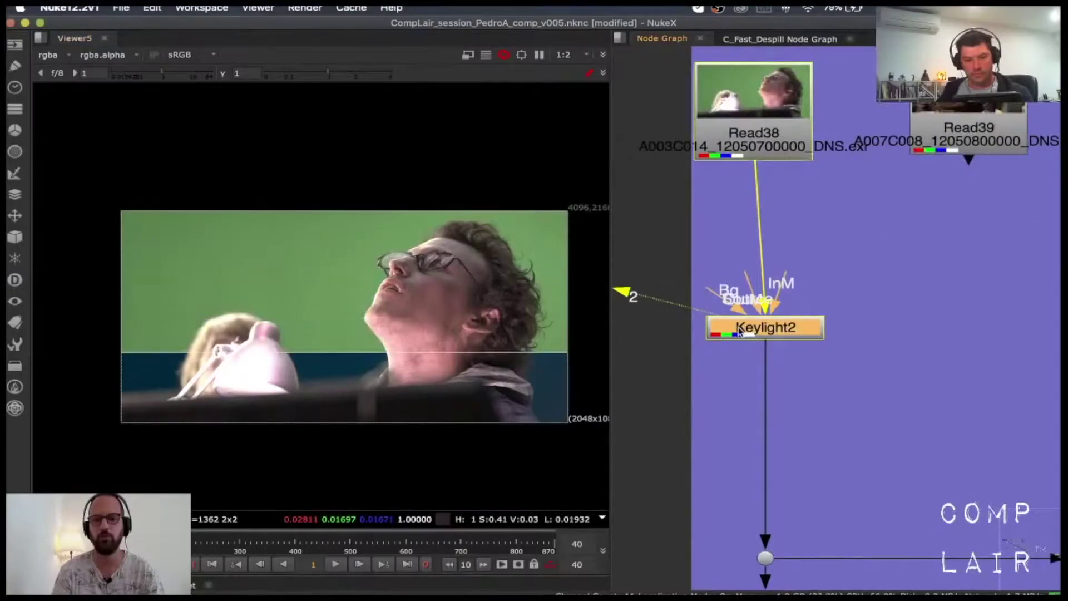
pyautogui.doubleClick(759, 326)
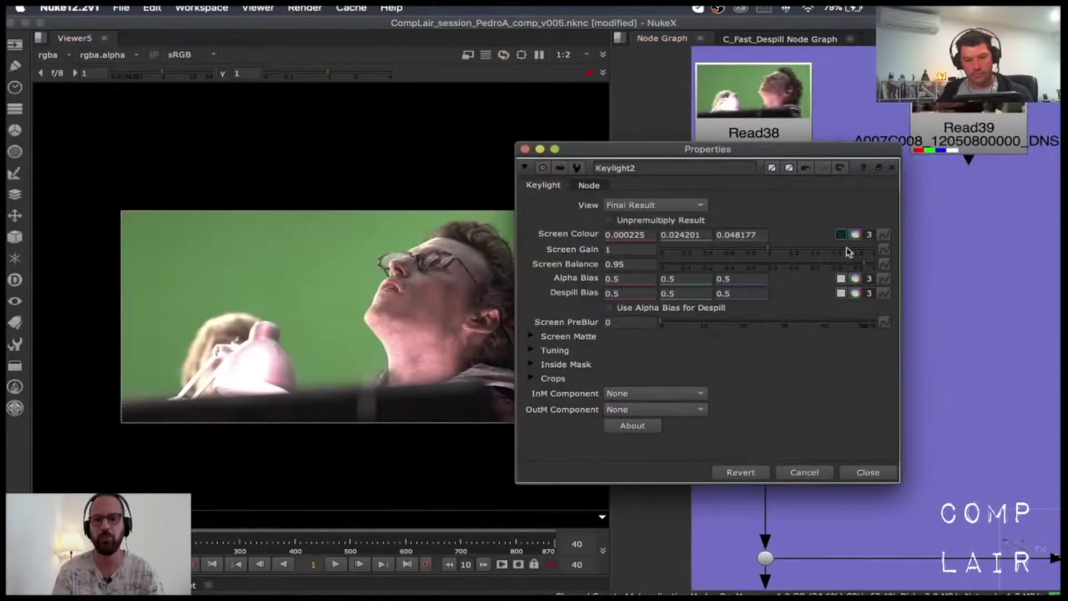
pyautogui.keyDown('super'); pyautogui.click(286, 275); pyautogui.keyUp('super')
pyautogui.click(878, 472)
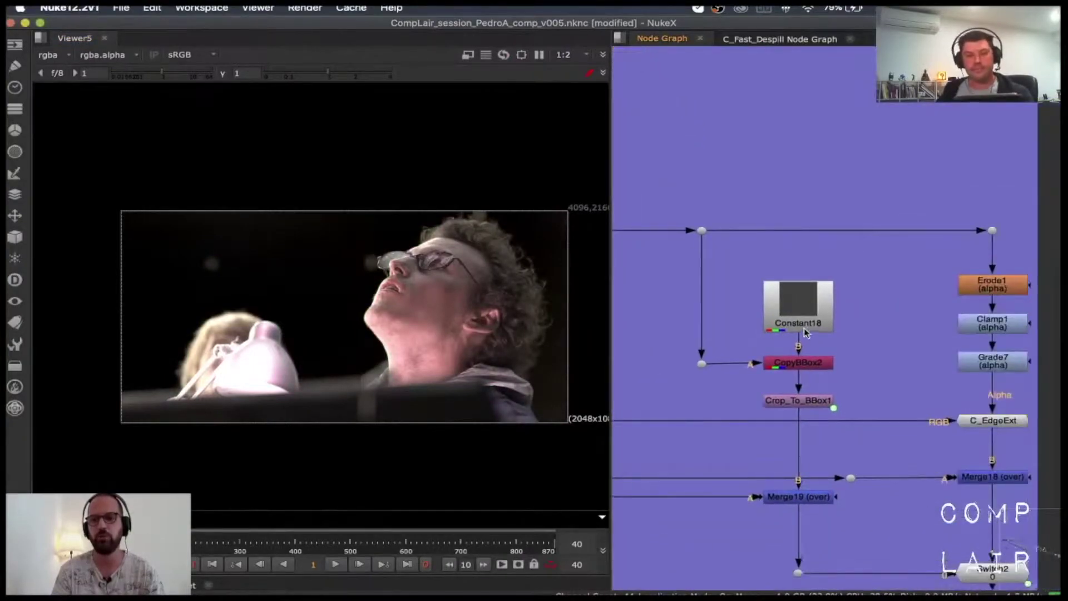
# - Check the colour and format of the Constant18 node in its properties and close them
pyautogui.moveTo(774, 344); pyautogui.dragTo(871, 361, button='middle')
pyautogui.doubleClick(898, 334)
pyautogui.moveTo(785, 236); pyautogui.dragTo(961, 161)
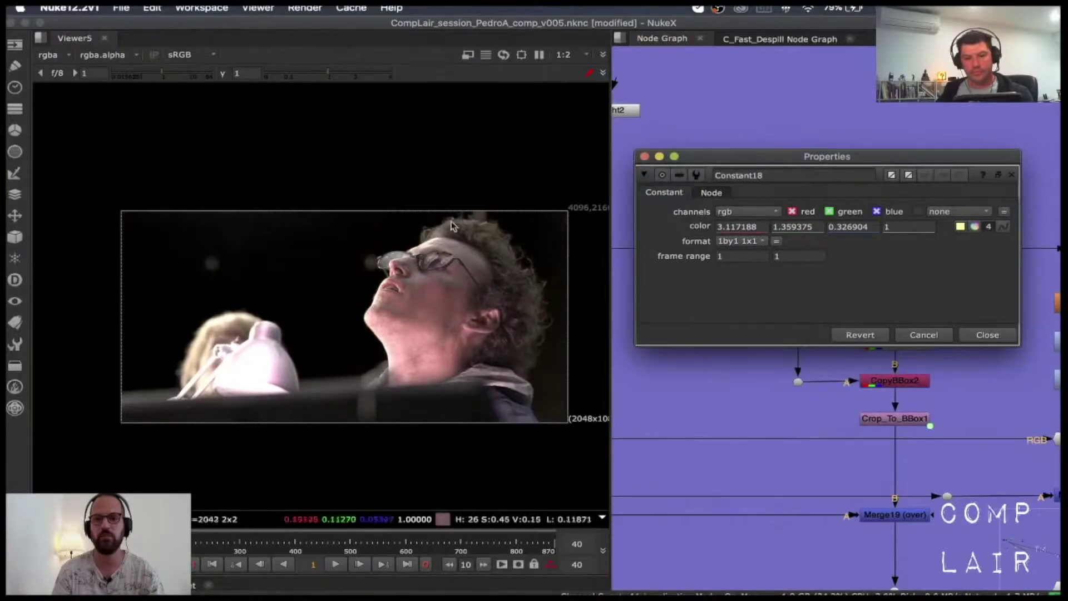
pyautogui.click(1002, 338)
# - Show the output of the Merge19 (over) node in the viewer
pyautogui.scroll(-4, 965, 333)
pyautogui.moveTo(956, 381); pyautogui.dragTo(896, 306, button='middle')
pyautogui.scroll(3, 953, 294)
pyautogui.scroll(3, 865, 377)
pyautogui.moveTo(680, 383); pyautogui.dragTo(854, 400, button='middle')
pyautogui.moveTo(742, 403); pyautogui.dragTo(661, 343)
pyautogui.press('2')
pyautogui.click(1002, 365)
pyautogui.press('2')
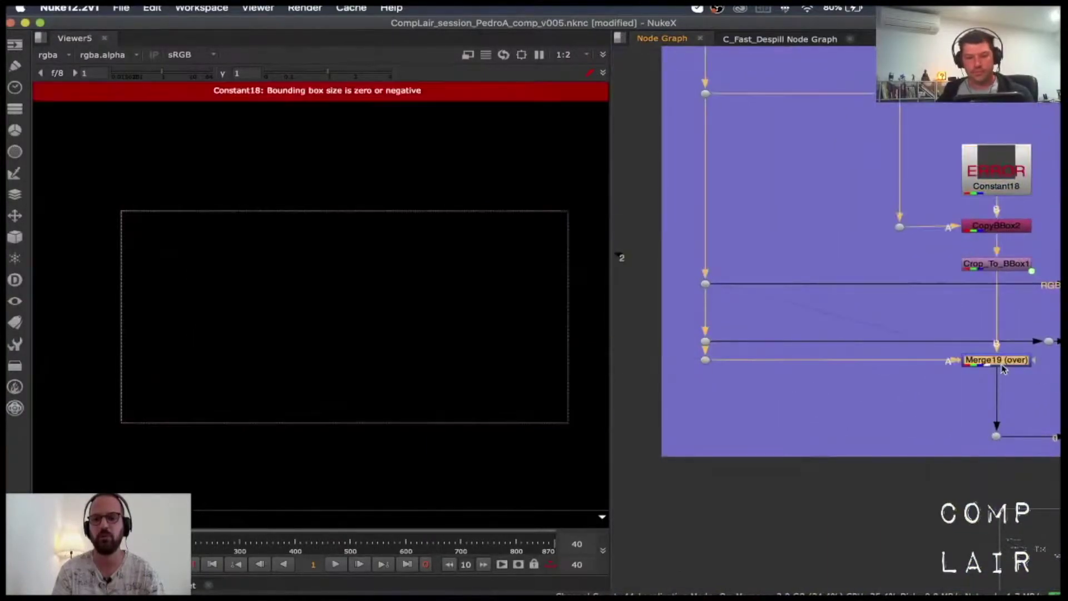
# - Set the format of the Constant18 node to root.format 1920x1080 and close its properties
pyautogui.moveTo(893, 379); pyautogui.dragTo(851, 421, button='middle')
pyautogui.doubleClick(935, 228)
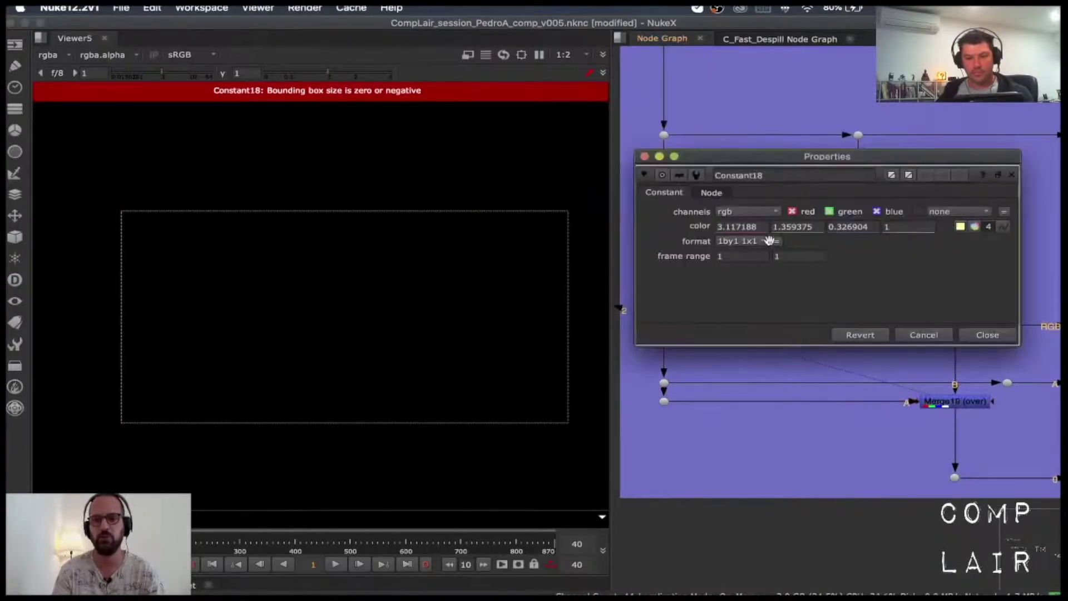
pyautogui.click(770, 241)
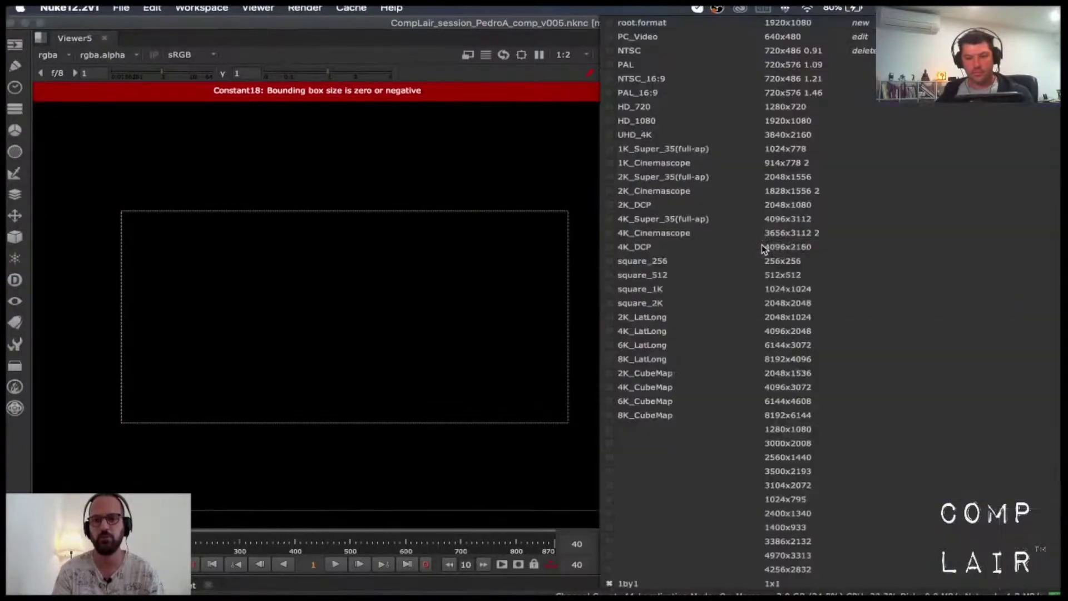
pyautogui.click(668, 22)
pyautogui.click(971, 333)
pyautogui.click(889, 335)
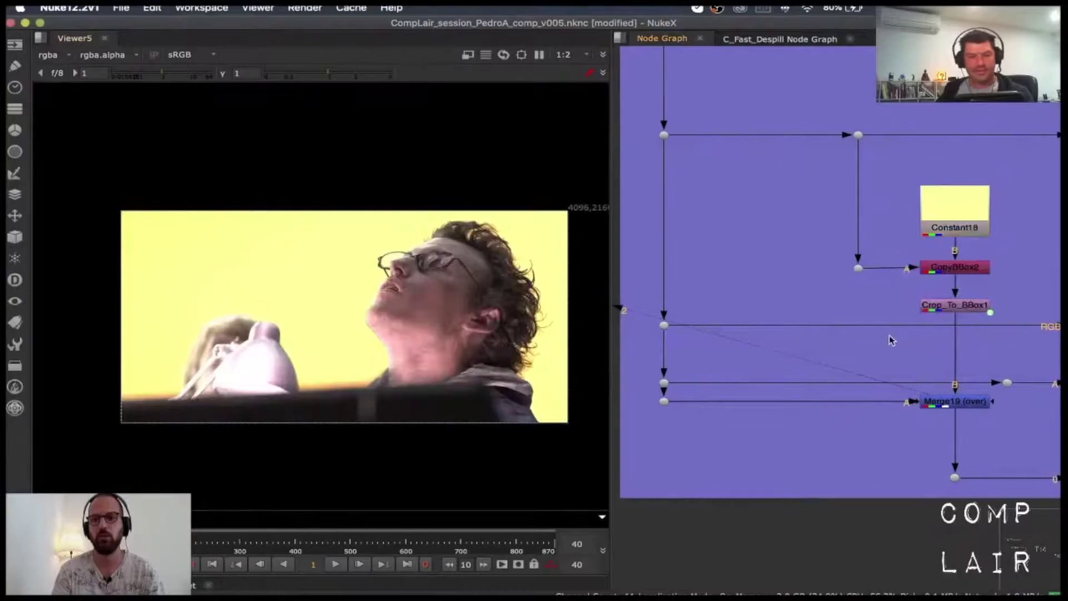
# - Sample the Constant18 colour from the man's face and neck in the viewer and close the node's properties
pyautogui.moveTo(887, 468); pyautogui.dragTo(813, 474, button='middle')
pyautogui.click(869, 415)
pyautogui.moveTo(793, 354); pyautogui.dragTo(856, 389, button='middle')
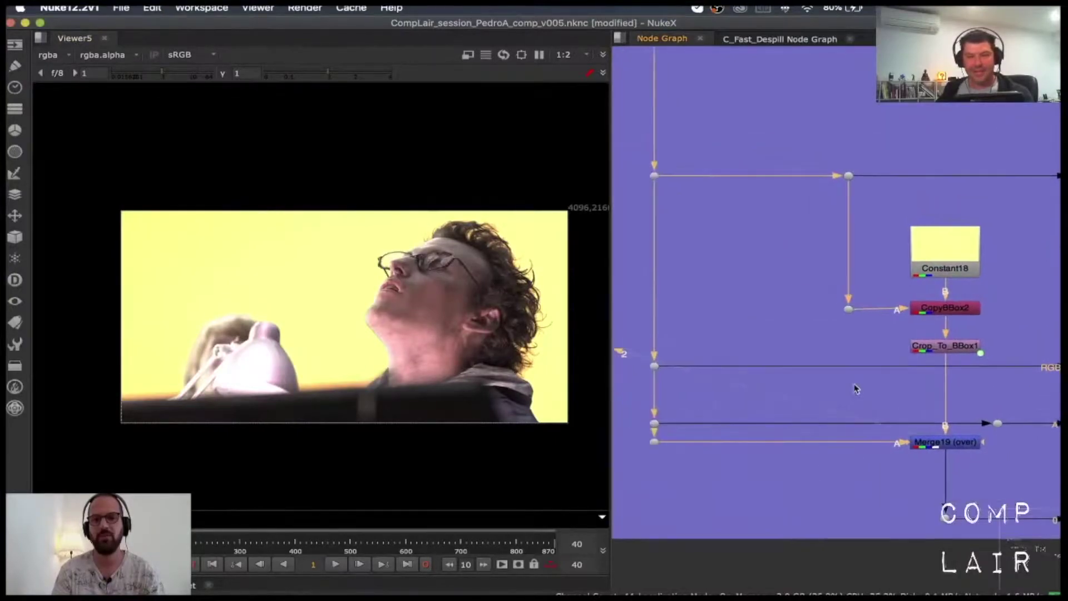
pyautogui.doubleClick(944, 251)
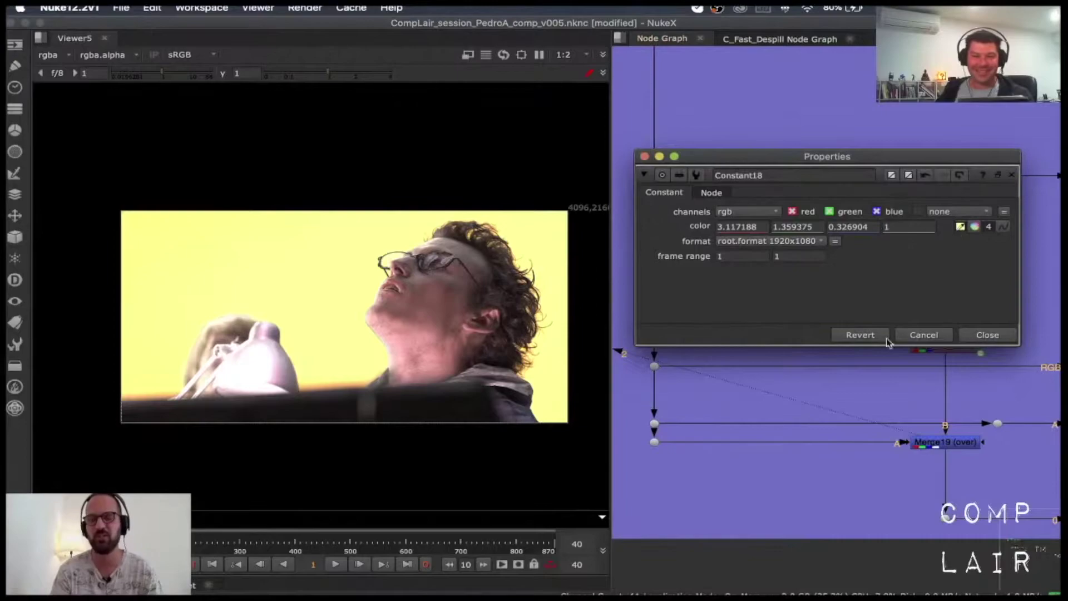
pyautogui.moveTo(718, 158); pyautogui.dragTo(799, 103)
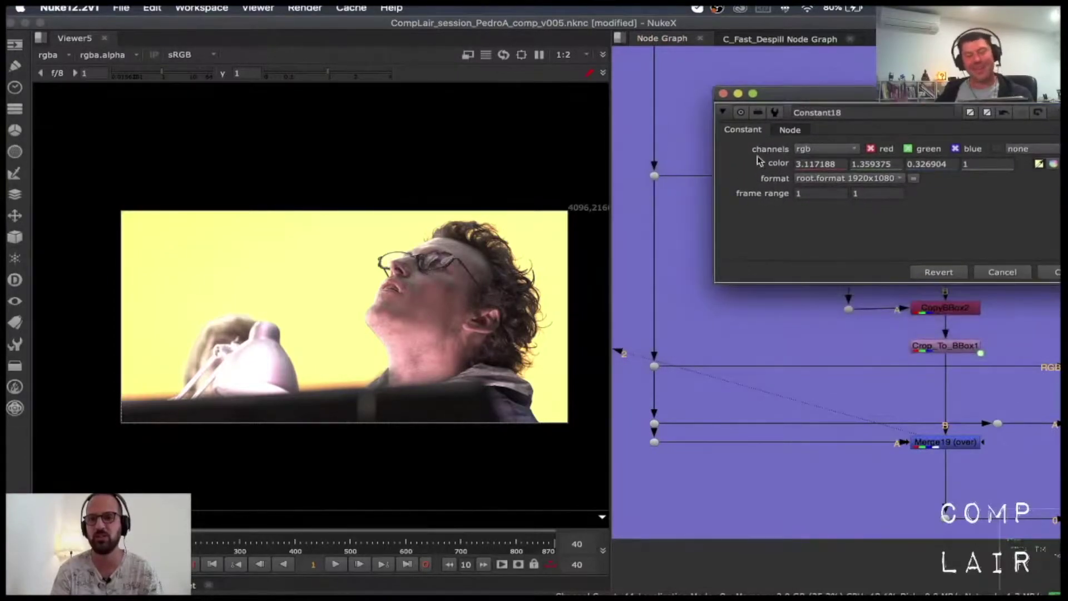
pyautogui.scroll(3, 477, 301)
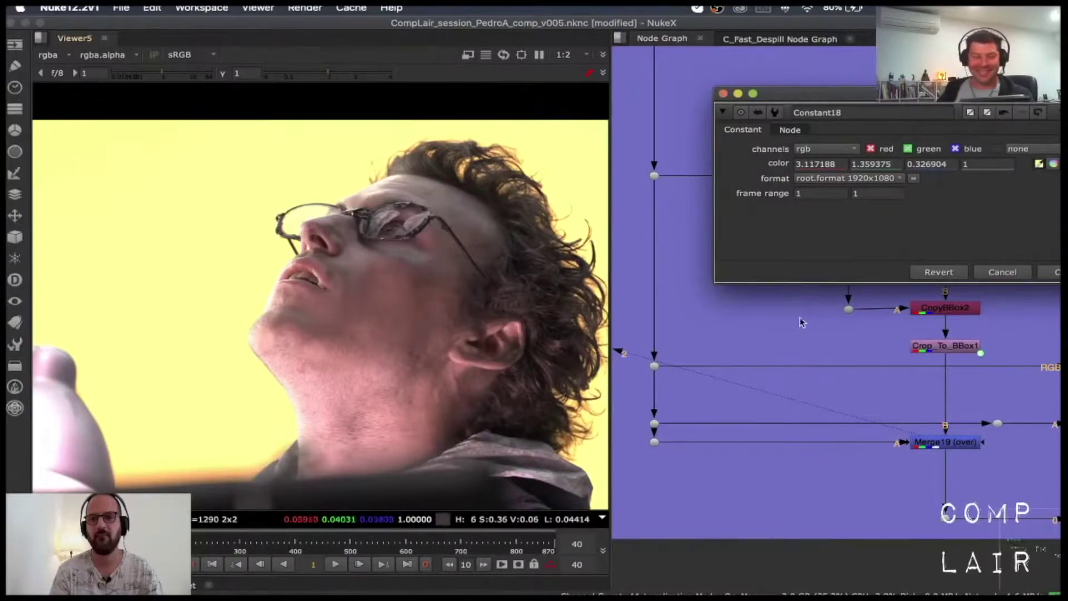
pyautogui.click(382, 305)
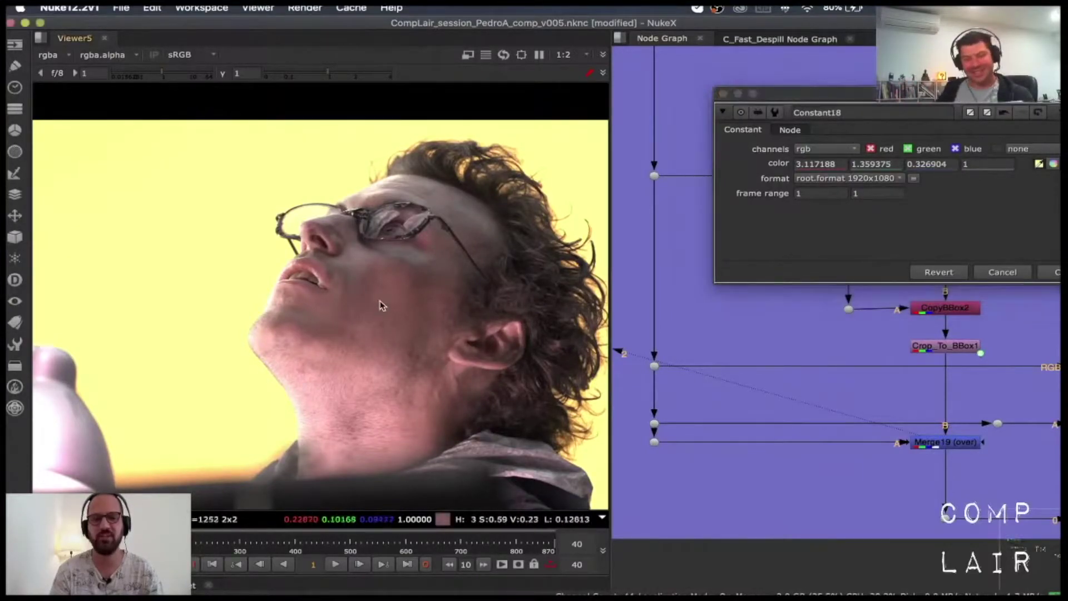
pyautogui.keyDown('super'); pyautogui.click(382, 310); pyautogui.keyUp('super')
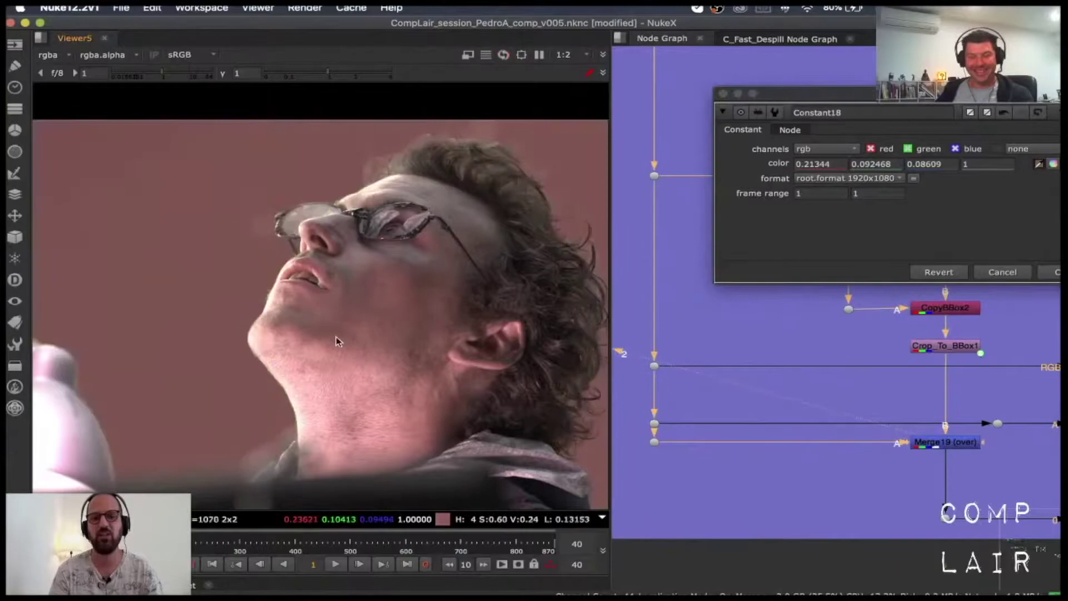
pyautogui.keyDown('super'); pyautogui.moveTo(402, 283); pyautogui.dragTo(595, 247); pyautogui.keyUp('super')
pyautogui.moveTo(830, 97); pyautogui.dragTo(591, 94)
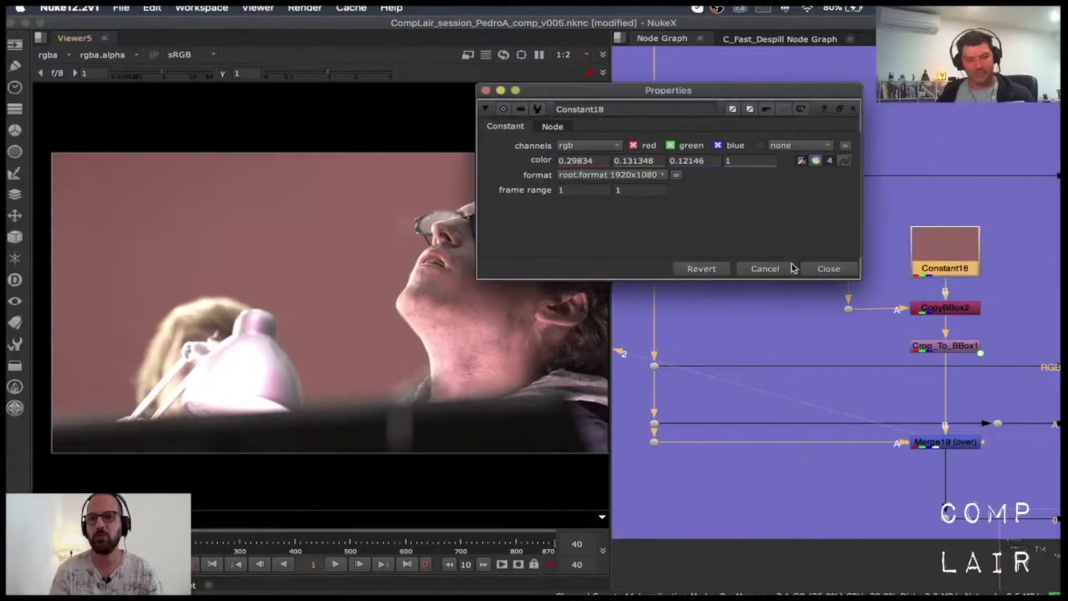
pyautogui.click(829, 271)
pyautogui.moveTo(443, 299); pyautogui.dragTo(345, 313, button='middle')
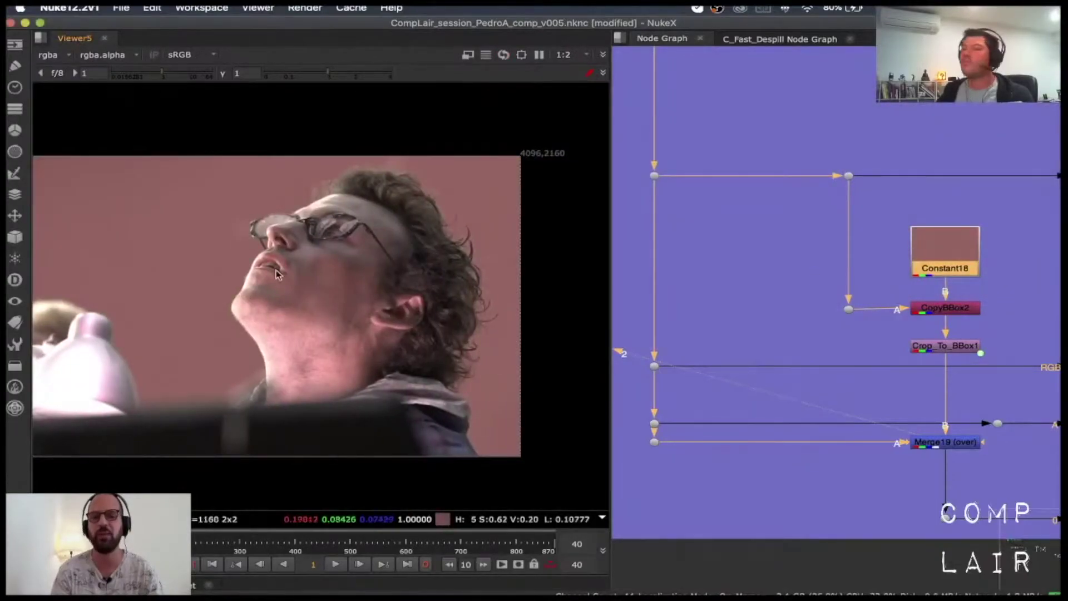
# - Show the output of the Grade7 (alpha) node in the viewer
pyautogui.moveTo(837, 338); pyautogui.dragTo(637, 334, button='middle')
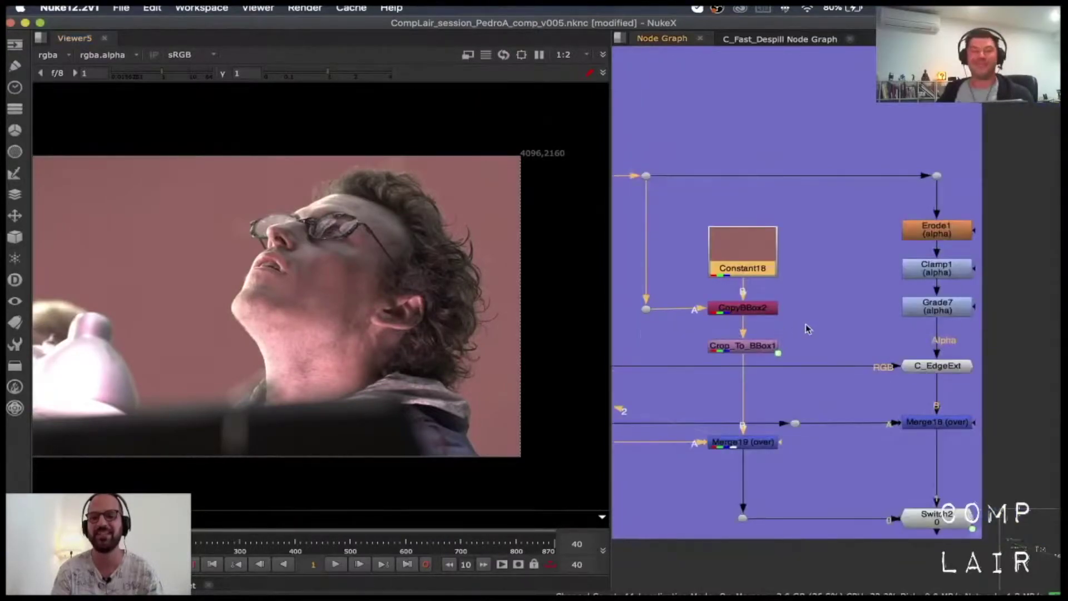
pyautogui.moveTo(871, 339)
pyautogui.mouseDown(button='middle')
pyautogui.moveTo(839, 338)
pyautogui.moveTo(862, 325)
pyautogui.mouseUp(button='middle')
pyautogui.click(839, 338)
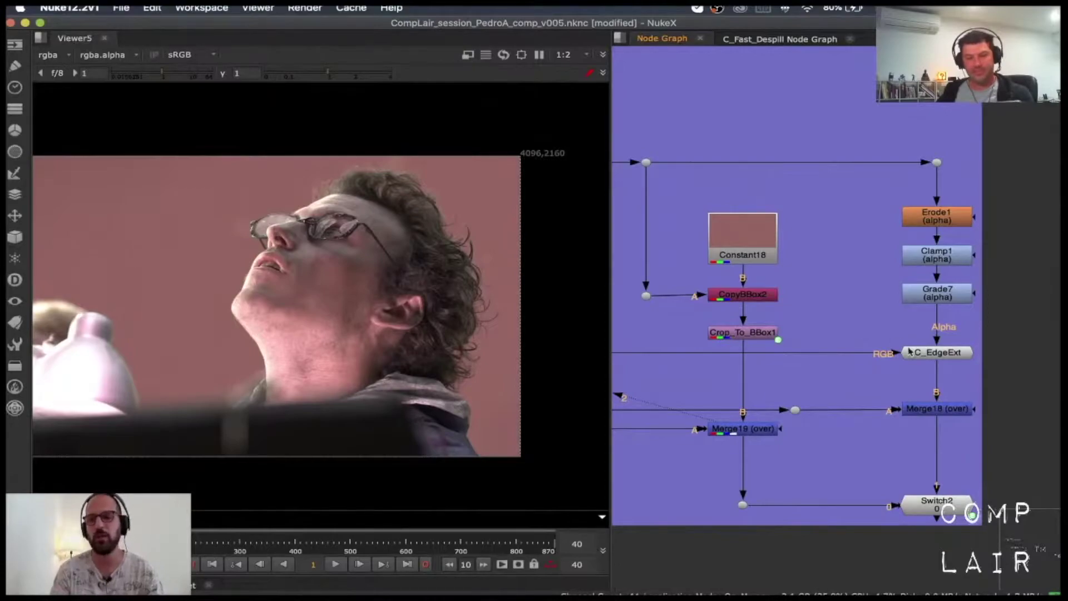
pyautogui.moveTo(858, 280); pyautogui.dragTo(844, 296, button='middle')
pyautogui.scroll(3, 894, 262)
pyautogui.click(924, 342)
pyautogui.press('2')
pyautogui.click(840, 354)
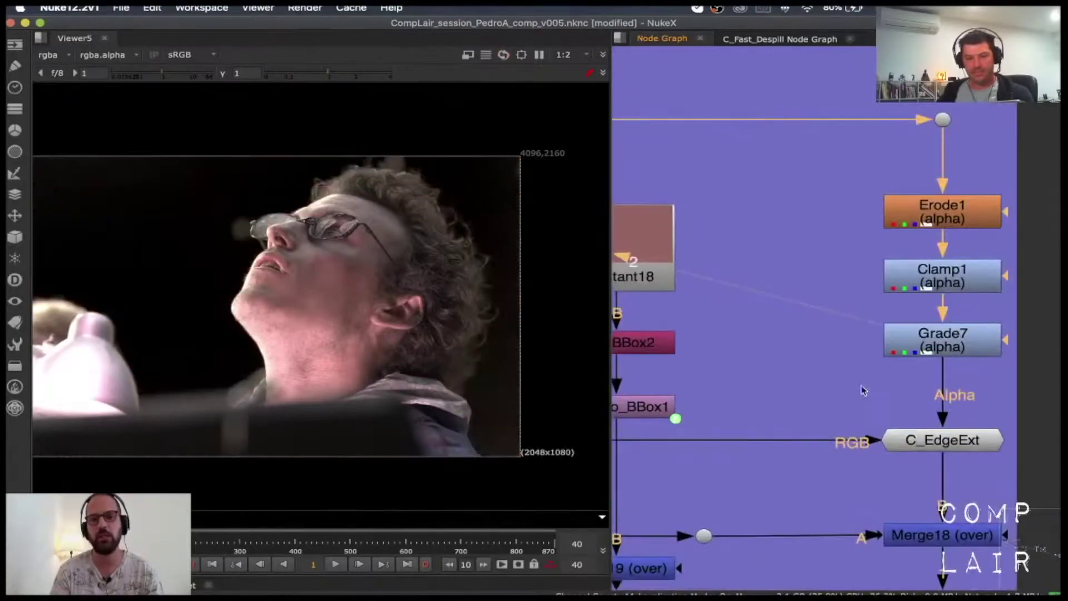
# - Show the output of the C_EdgeExt node in the viewer
pyautogui.click(924, 439)
pyautogui.press('2')
pyautogui.moveTo(995, 485); pyautogui.dragTo(927, 429, button='middle')
pyautogui.click(927, 429)
pyautogui.click(877, 384)
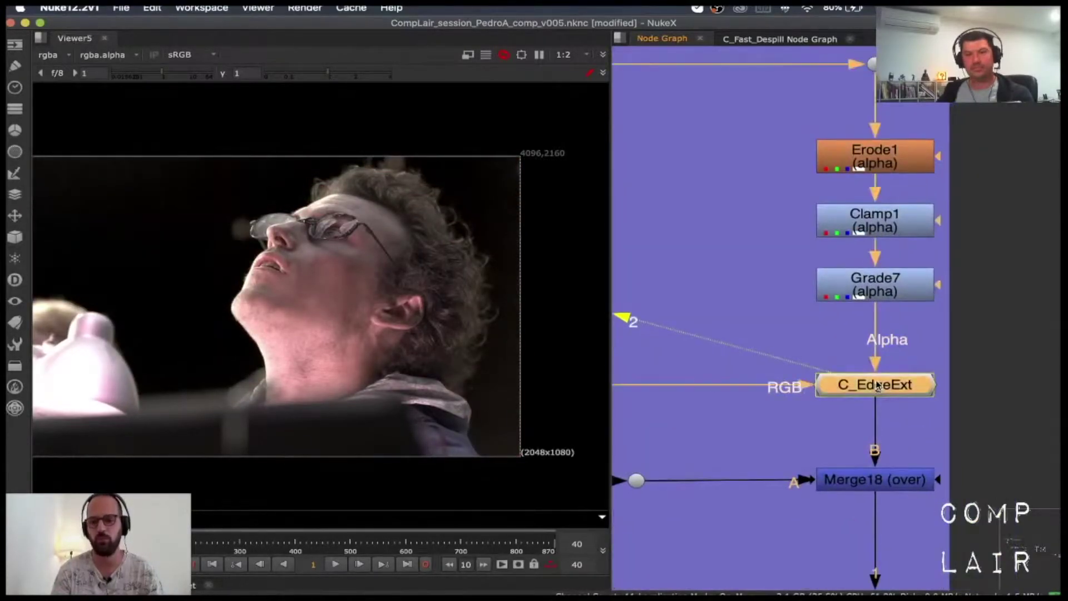
# - Inspect the internal node graph of C_EdgeExt, close it and return to the main node graph
pyautogui.press('ctrl')
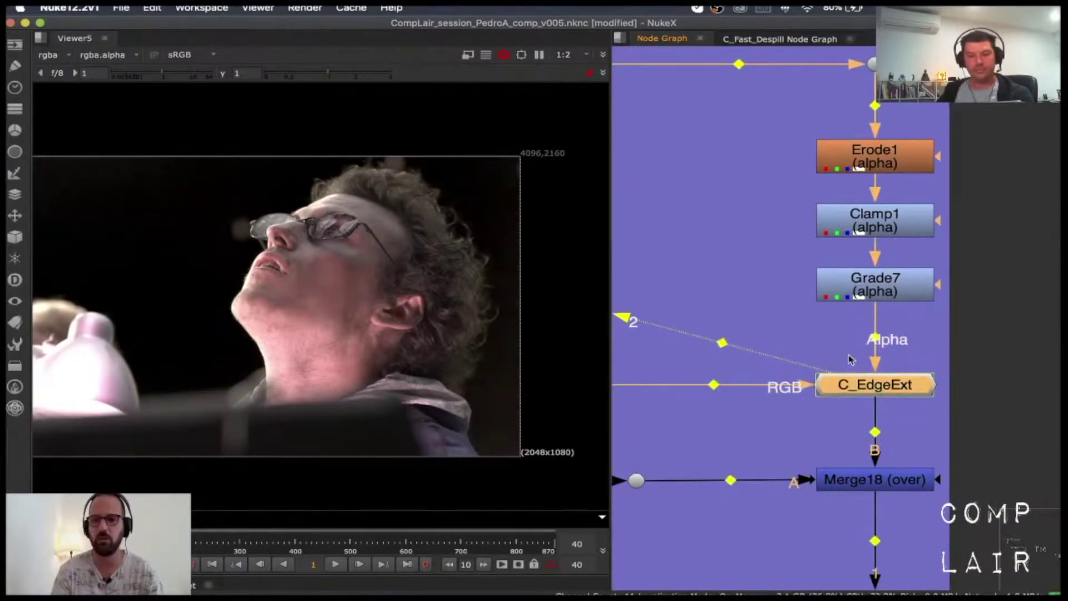
pyautogui.hotkey('ctrl', 'Return')
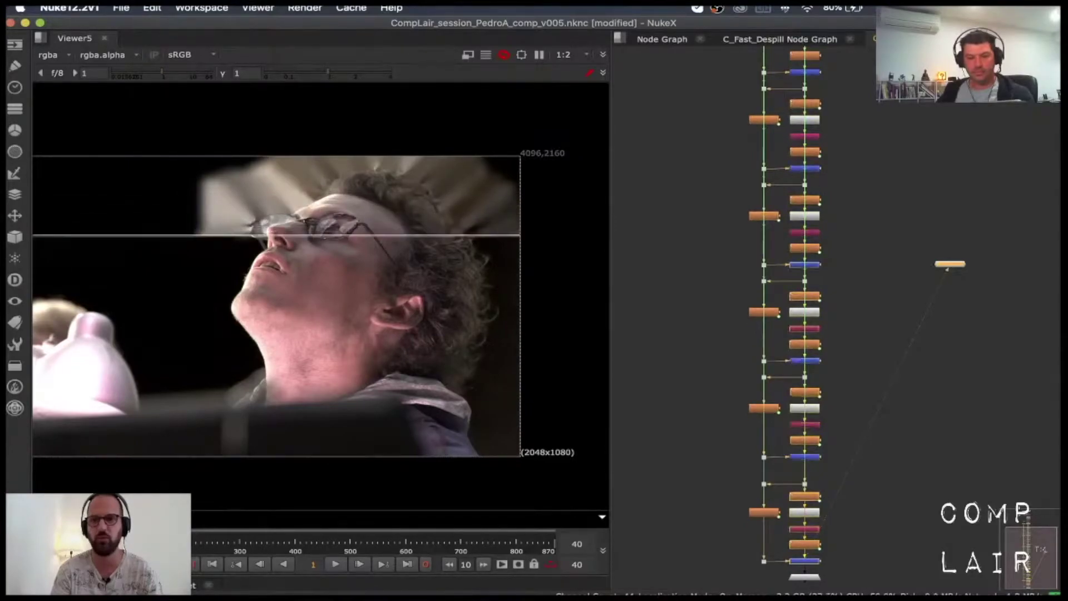
pyautogui.click(984, 39)
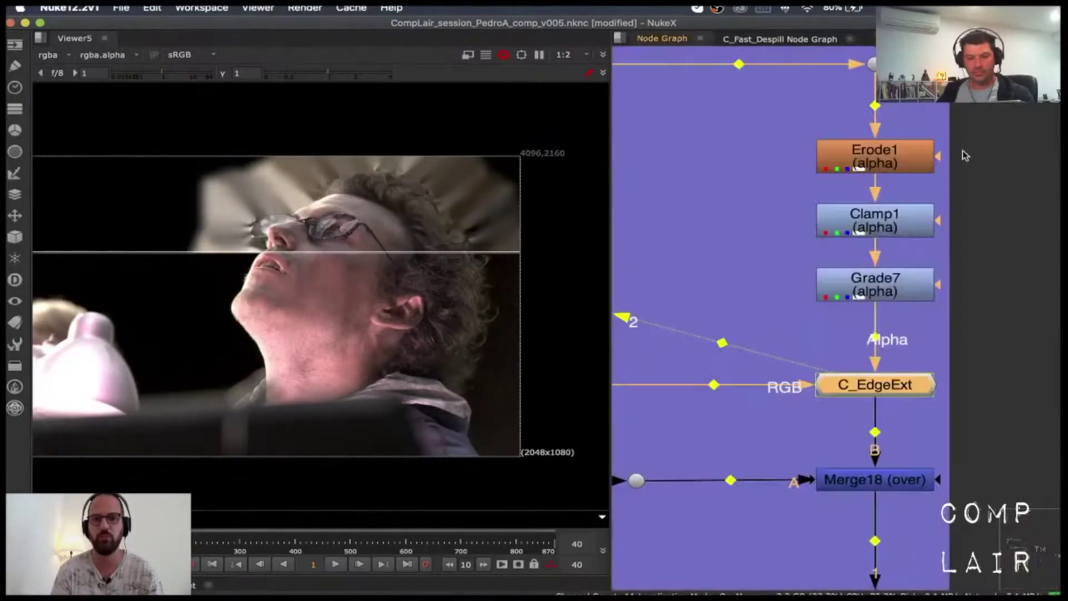
pyautogui.click(974, 391)
pyautogui.moveTo(974, 391); pyautogui.dragTo(938, 274, button='middle')
pyautogui.click(845, 269)
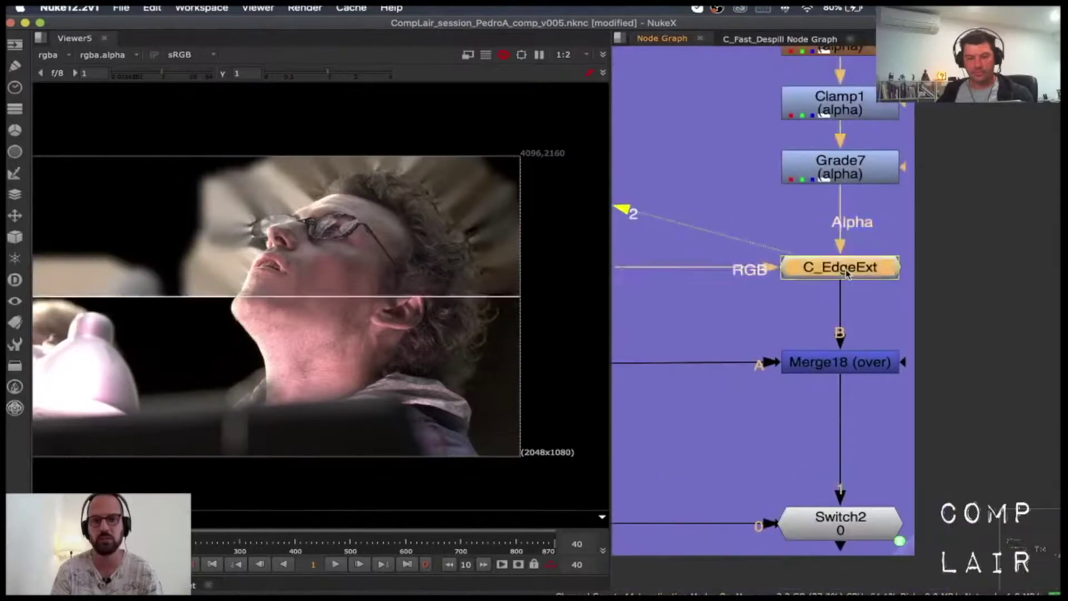
# - Show the keyed image at the dot feeding the RGB input of C_EdgeExt in the viewer
pyautogui.scroll(-5, 796, 336)
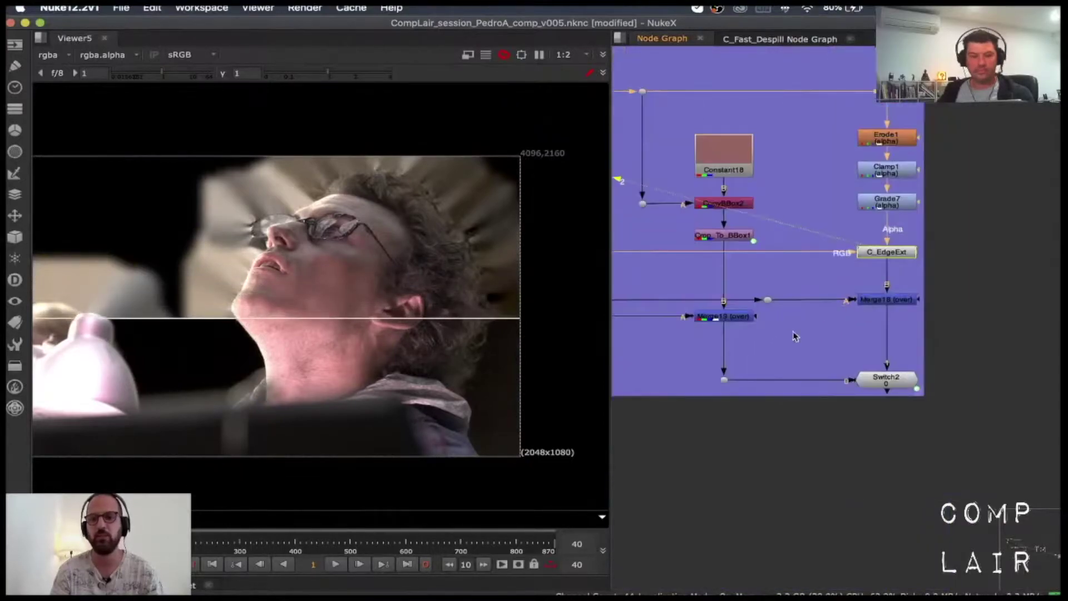
pyautogui.moveTo(794, 332); pyautogui.dragTo(887, 327, button='middle')
pyautogui.moveTo(730, 285); pyautogui.dragTo(870, 281, button='middle')
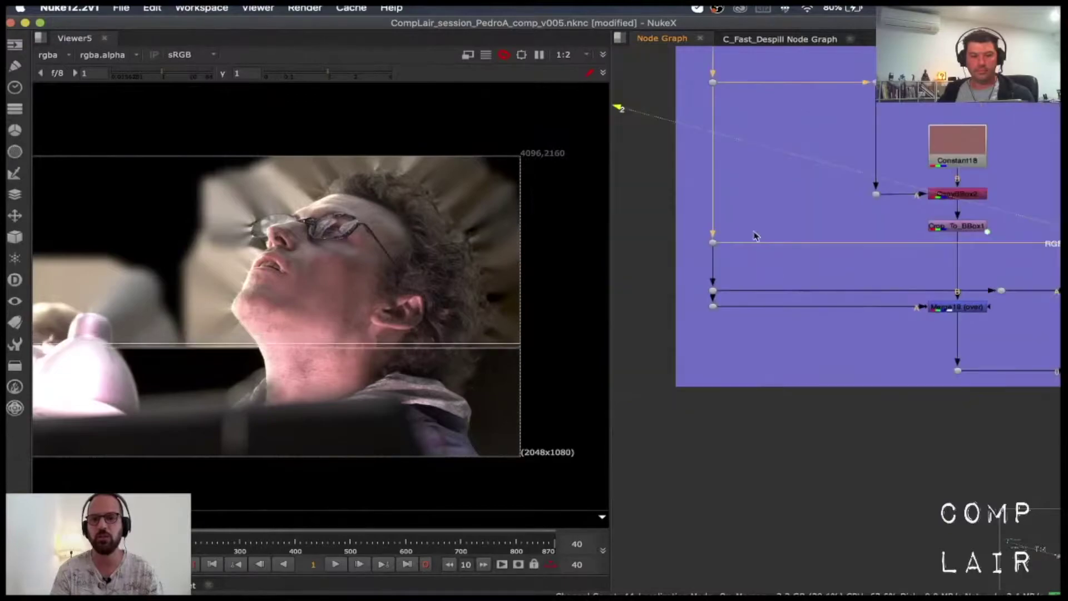
pyautogui.moveTo(746, 251); pyautogui.dragTo(646, 303)
pyautogui.scroll(-3, 792, 273)
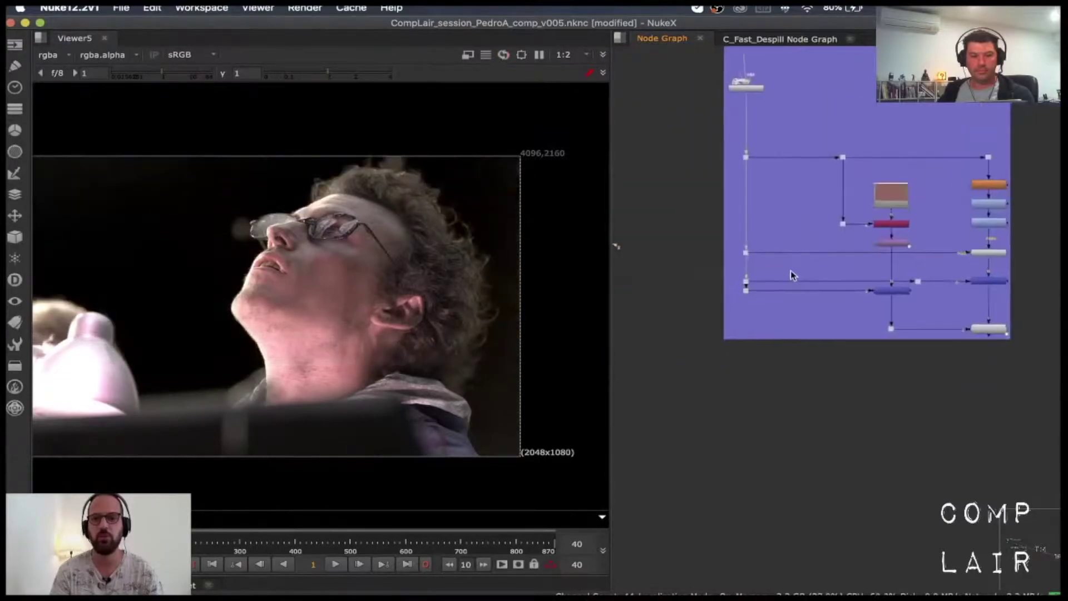
# - Show the output of the Merge18 (over) node in the viewer and examine the face's edges up close
pyautogui.scroll(5, 952, 292)
pyautogui.click(1002, 310)
pyautogui.press('2')
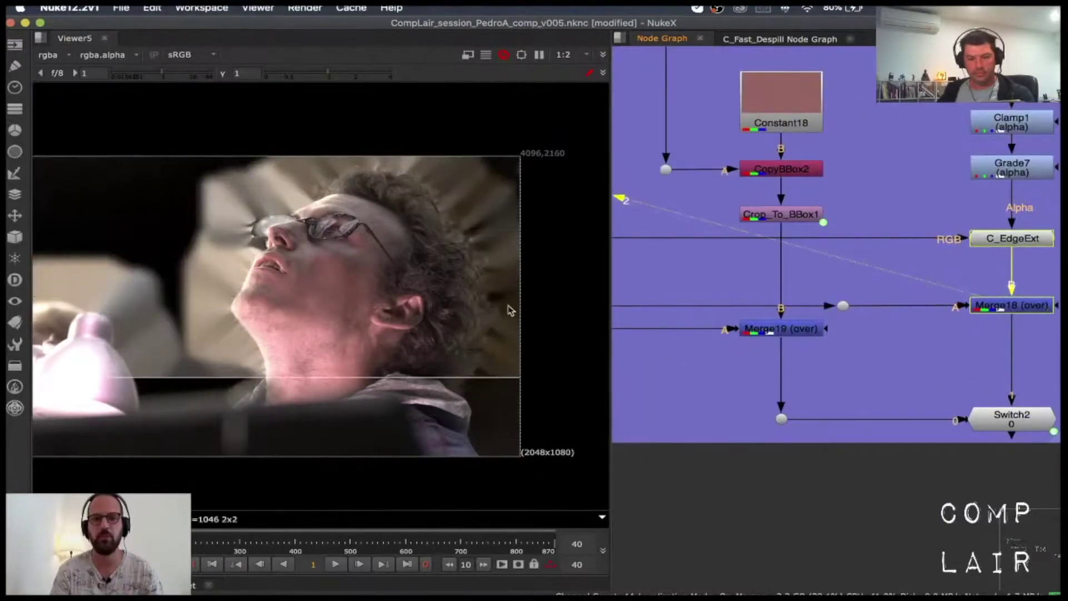
pyautogui.scroll(6, 191, 301)
pyautogui.scroll(-3, 370, 274)
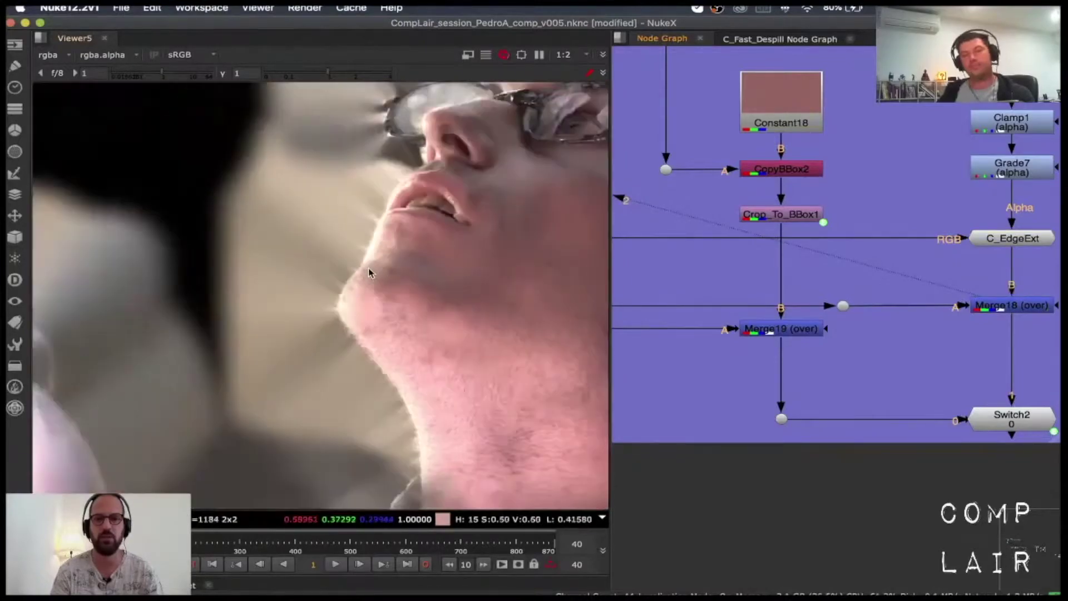
# - Show the output of the Switch2 node in the viewer for comparison
pyautogui.moveTo(936, 377); pyautogui.dragTo(849, 346, button='middle')
pyautogui.click(924, 390)
pyautogui.press('2')
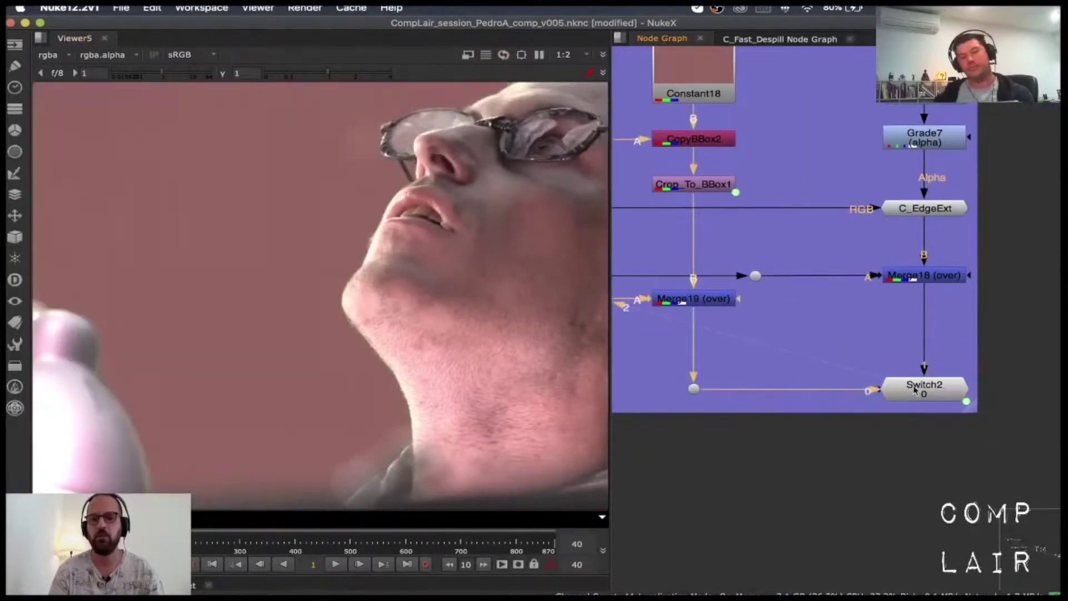
# - Check the Screen Colour, Respill and Output settings of the C_Fast_Despill node in the CHALLENGE backdrop and close its properties
pyautogui.scroll(-8, 863, 327)
pyautogui.moveTo(629, 278); pyautogui.dragTo(854, 301, button='middle')
pyautogui.scroll(5, 809, 274)
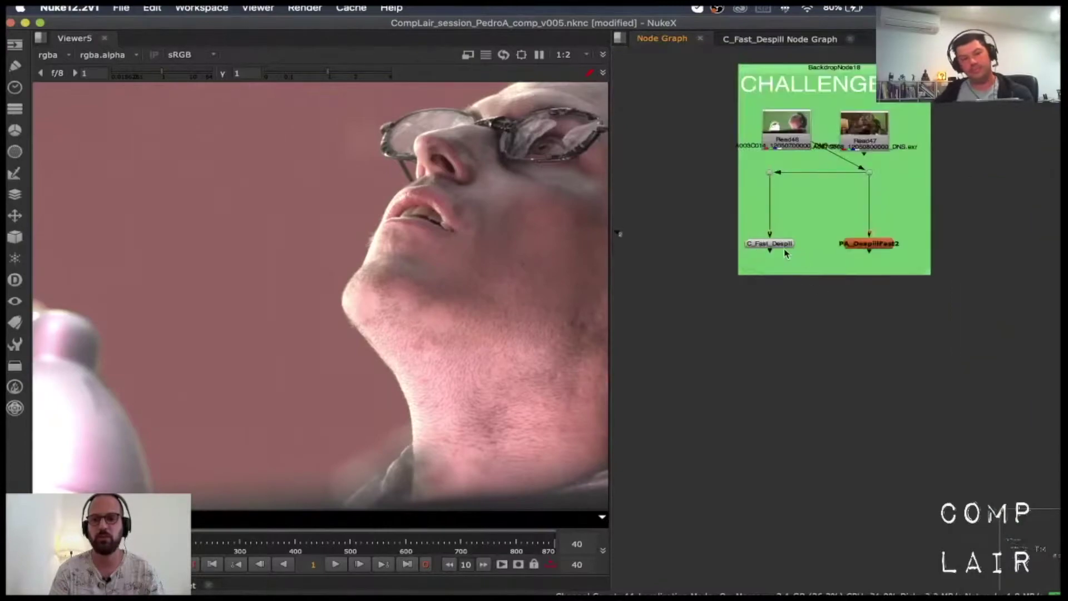
pyautogui.doubleClick(758, 251)
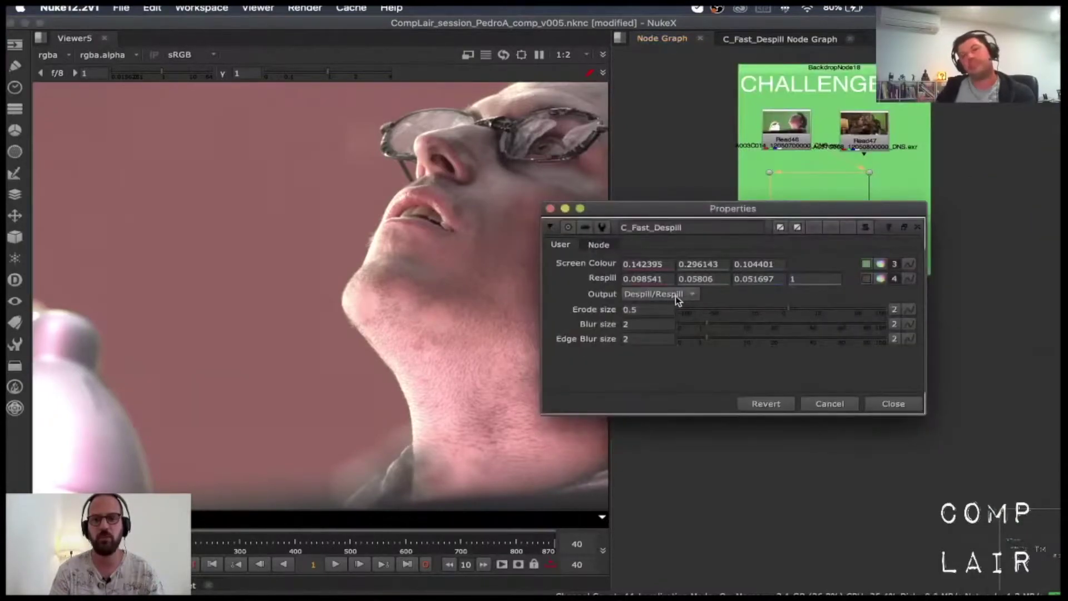
pyautogui.click(894, 405)
# - Return to the CHRIS backdrop and show the whole output of the Merge19 (over) node in the viewer
pyautogui.press('j')
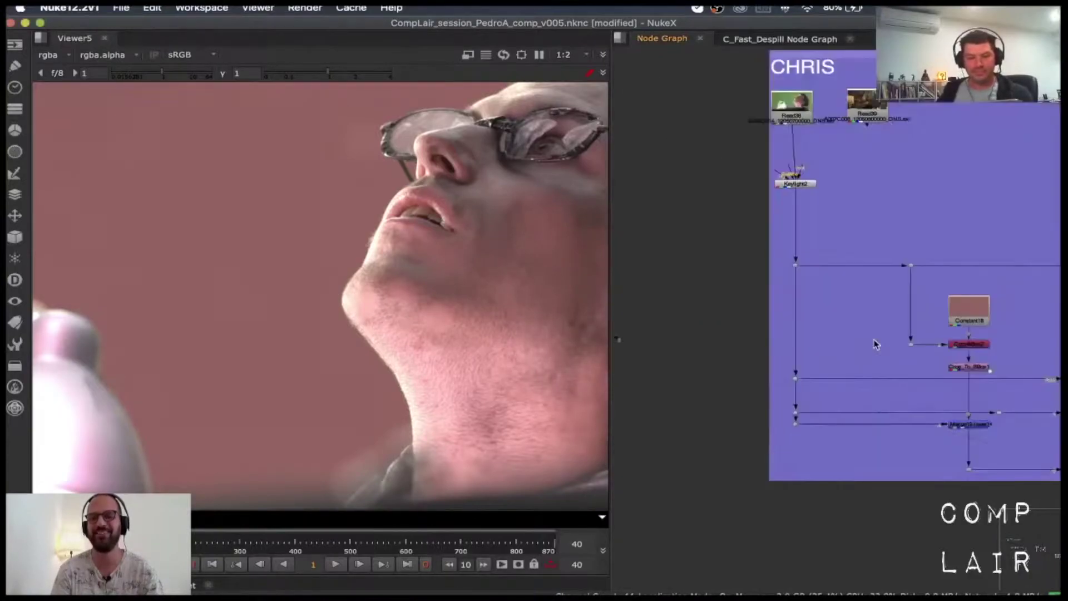
pyautogui.scroll(4, 887, 416)
pyautogui.moveTo(893, 421); pyautogui.dragTo(756, 424, button='middle')
pyautogui.moveTo(927, 502); pyautogui.dragTo(780, 433)
pyautogui.click(754, 391)
pyautogui.scroll(-5, 469, 327)
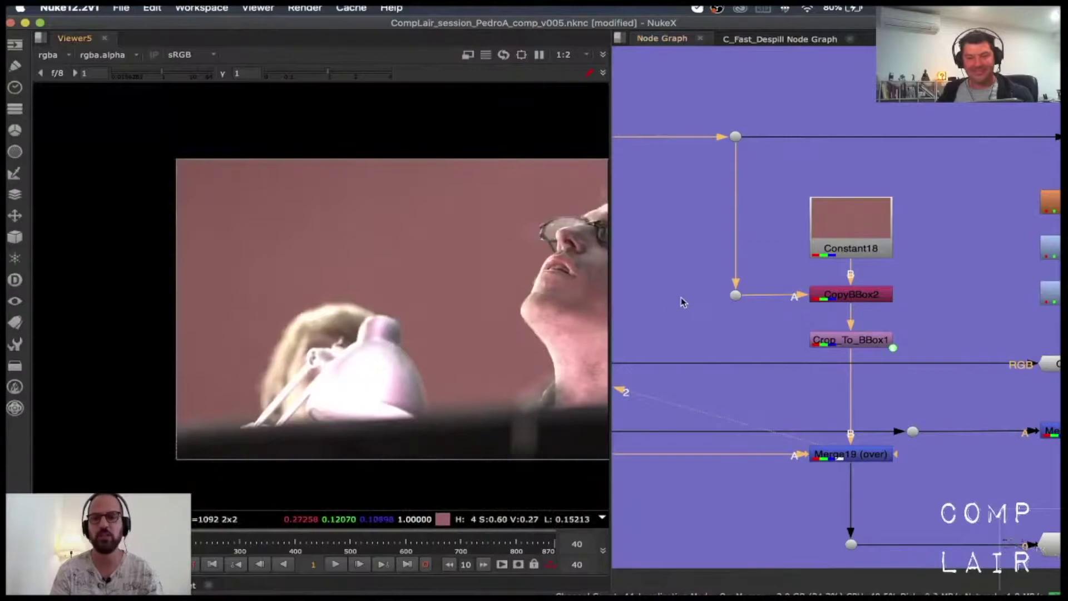
# - Sample the Constant18 colour from the bright highlight on the blonde hair and close the properties
pyautogui.moveTo(681, 299); pyautogui.dragTo(791, 332, button='middle')
pyautogui.doubleClick(929, 269)
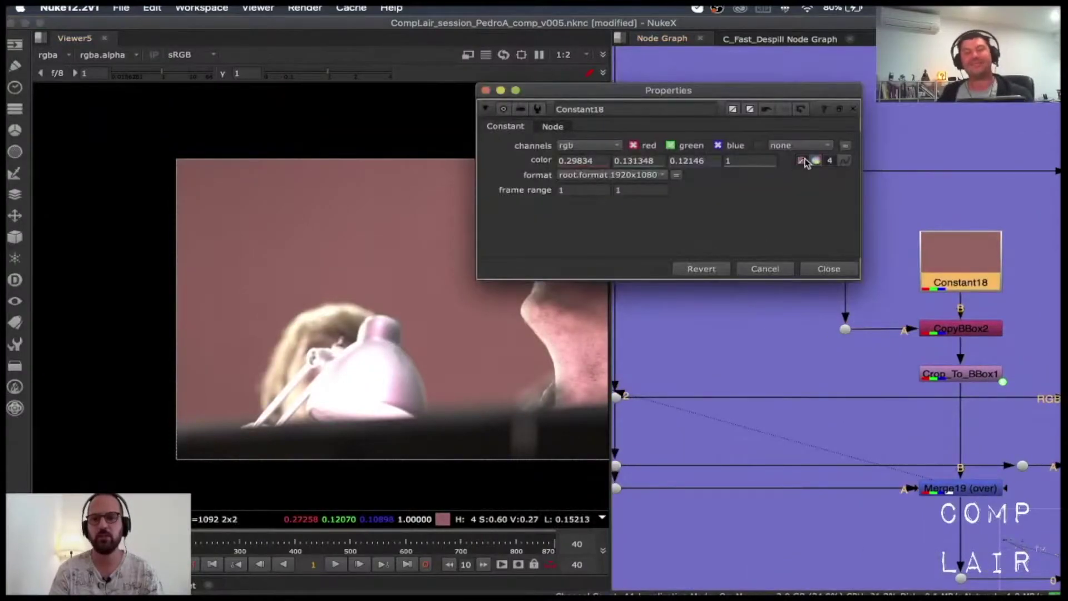
pyautogui.click(802, 161)
pyautogui.scroll(5, 401, 286)
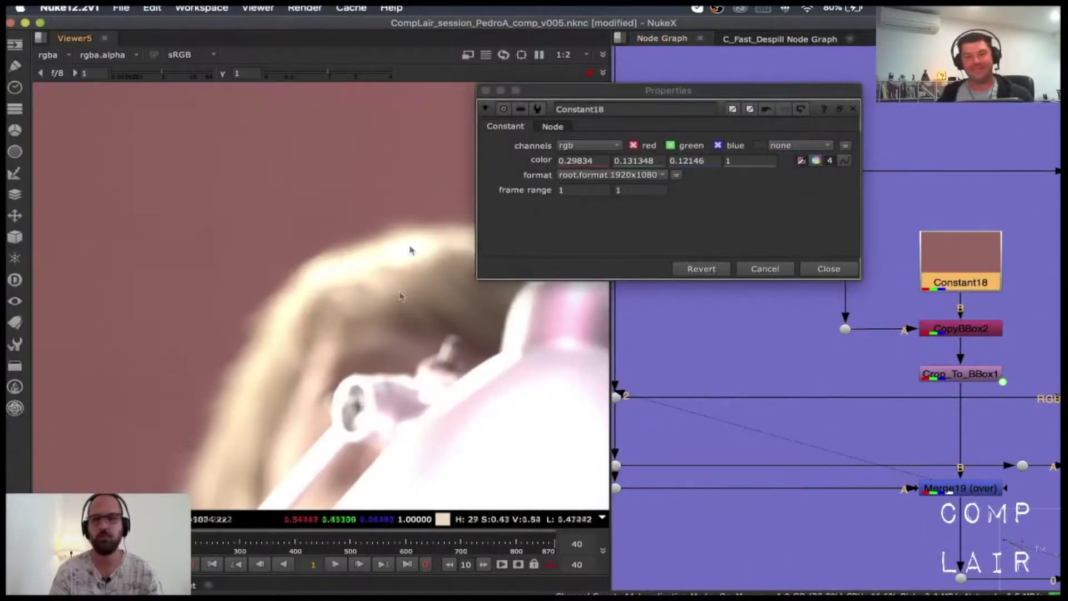
pyautogui.keyDown('ctrl'); pyautogui.click(412, 250); pyautogui.keyUp('ctrl')
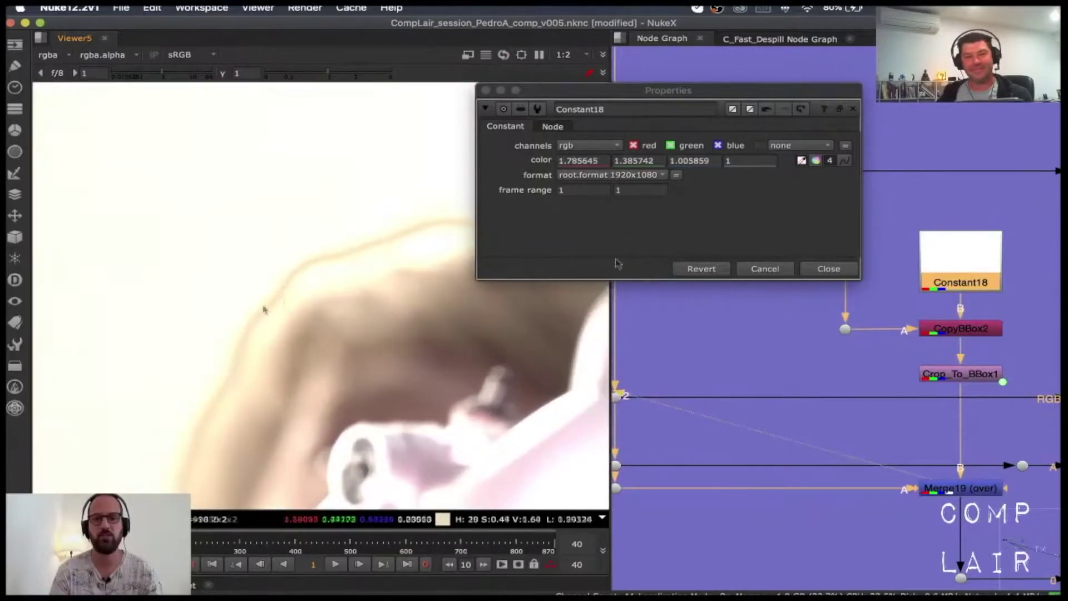
pyautogui.click(828, 270)
# - Show the Keylight2 result at the dot below it in the viewer and examine the hair and lamp edges
pyautogui.scroll(-3, 782, 285)
pyautogui.scroll(4, 786, 298)
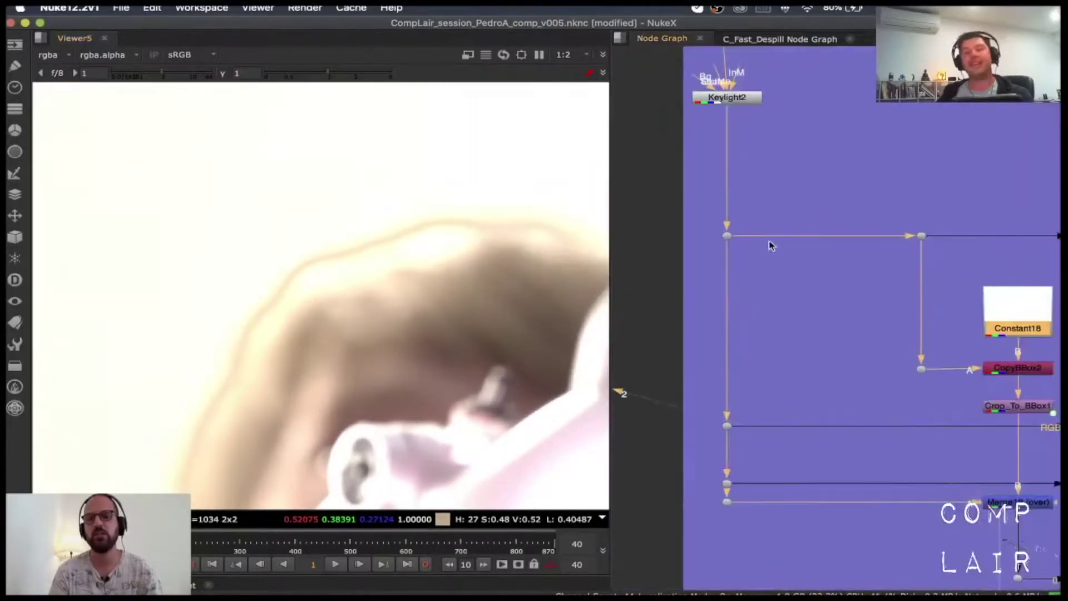
pyautogui.moveTo(782, 339); pyautogui.dragTo(673, 242)
pyautogui.press('2')
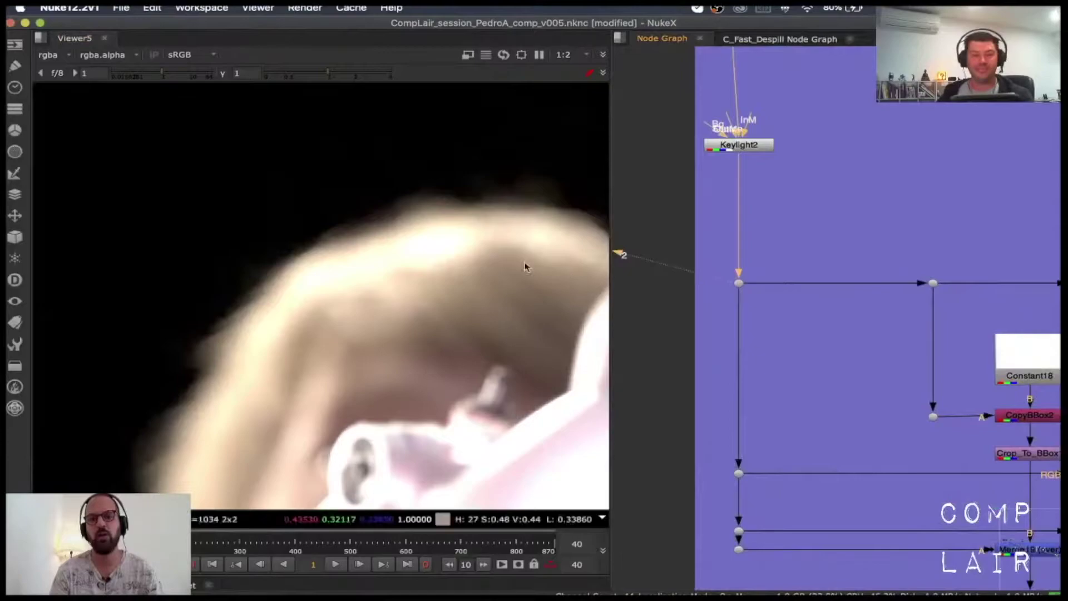
pyautogui.scroll(-4, 518, 270)
pyautogui.moveTo(518, 265); pyautogui.dragTo(348, 315, button='middle')
pyautogui.scroll(-3, 347, 315)
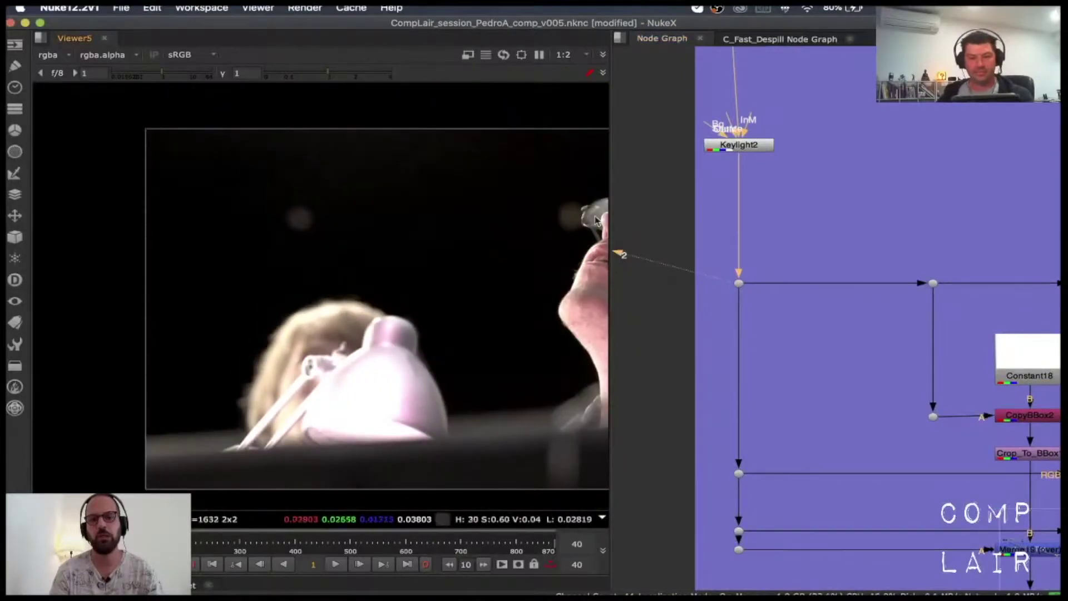
# - Show the output of the Constant18 node in the viewer
pyautogui.moveTo(769, 166); pyautogui.dragTo(777, 269, button='middle')
pyautogui.moveTo(752, 127)
pyautogui.mouseDown()
pyautogui.moveTo(765, 146)
pyautogui.moveTo(750, 125)
pyautogui.mouseUp()
pyautogui.click(770, 269)
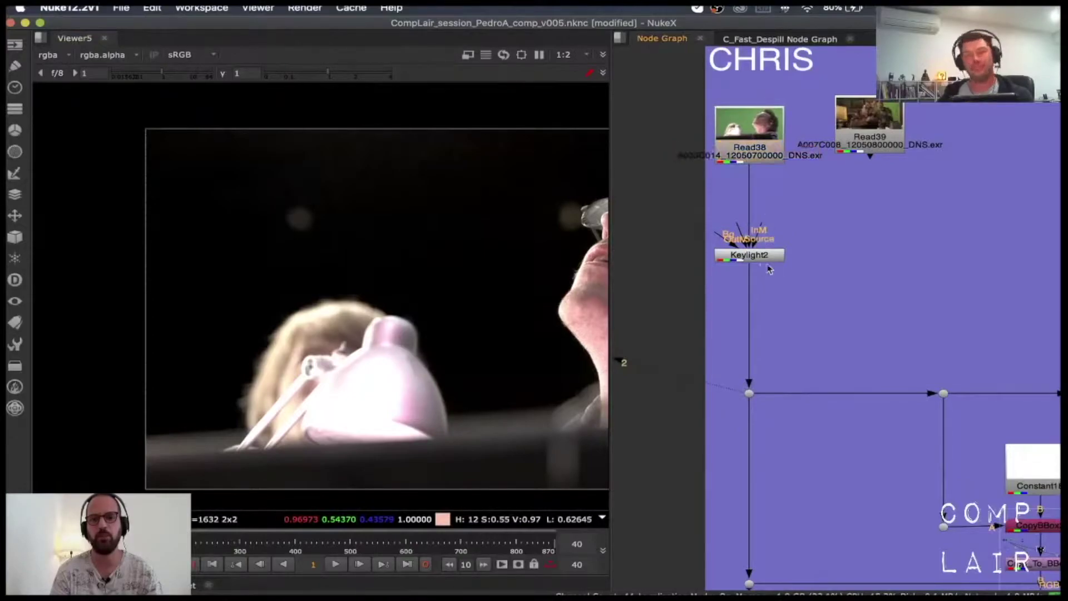
pyautogui.scroll(-4, 782, 262)
pyautogui.scroll(5, 844, 343)
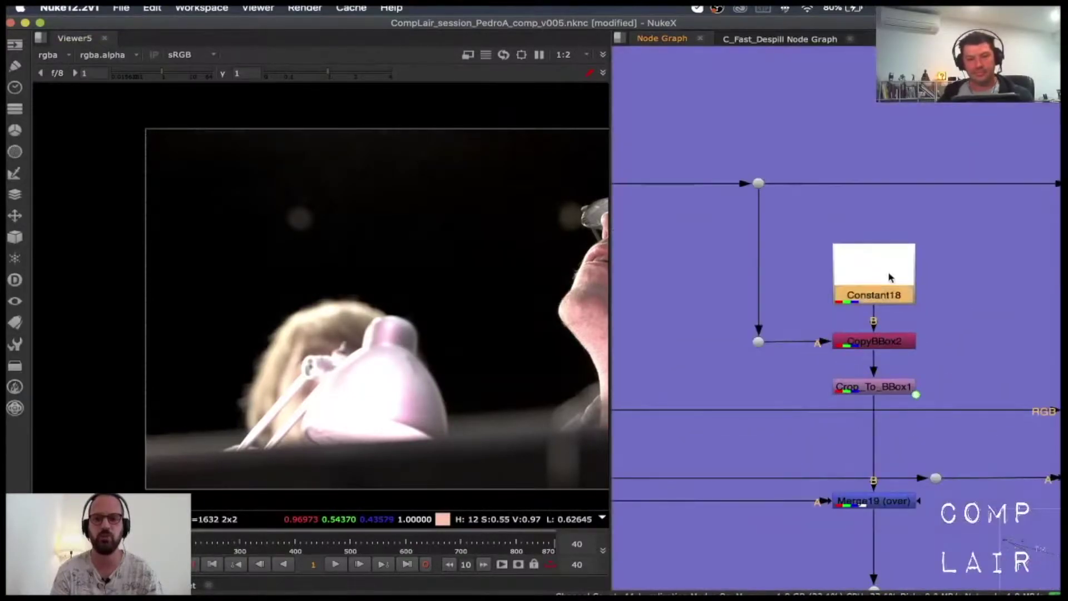
pyautogui.press('2')
pyautogui.scroll(-3, 884, 281)
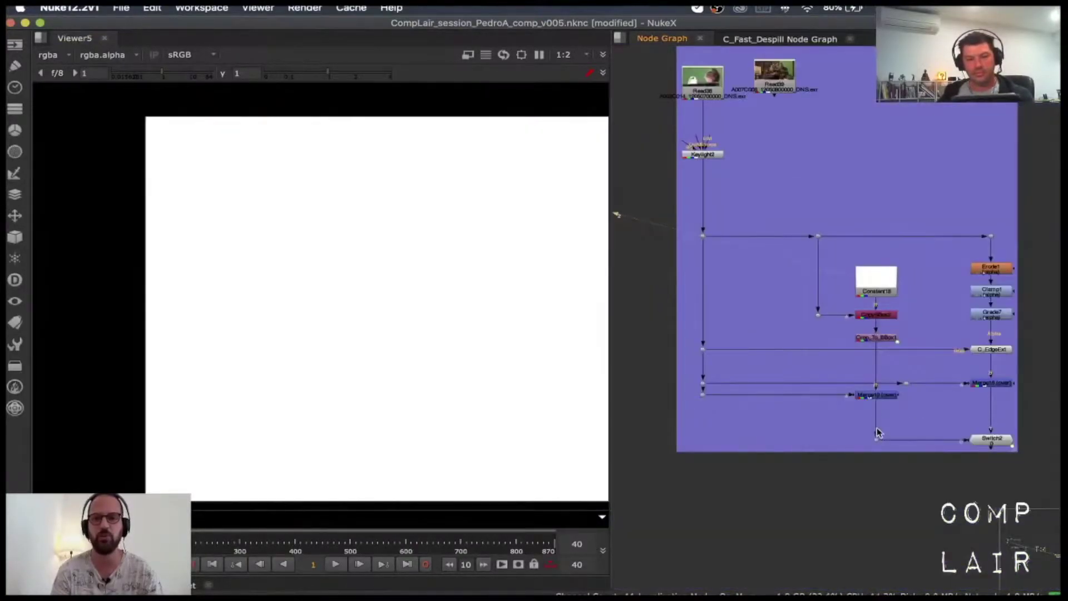
# - Show the result of the Merge19 (over) node in the viewer with the whole frame in view
pyautogui.scroll(2, 878, 433)
pyautogui.click(854, 388)
pyautogui.press('2')
pyautogui.moveTo(742, 269); pyautogui.dragTo(782, 352, button='middle')
pyautogui.moveTo(548, 319); pyautogui.dragTo(425, 319, button='middle')
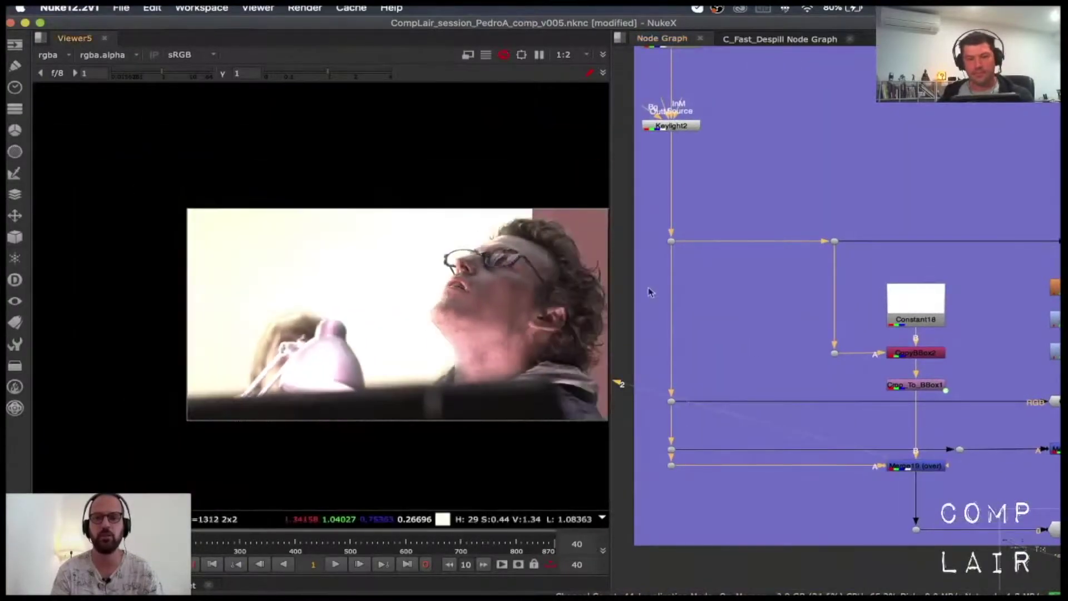
# - Show the output of the Keylight2 node in the viewer for comparison
pyautogui.moveTo(722, 179); pyautogui.dragTo(643, 161, button='middle')
pyautogui.click(740, 229)
pyautogui.press('2')
pyautogui.scroll(-3, 901, 344)
pyautogui.scroll(3, 768, 245)
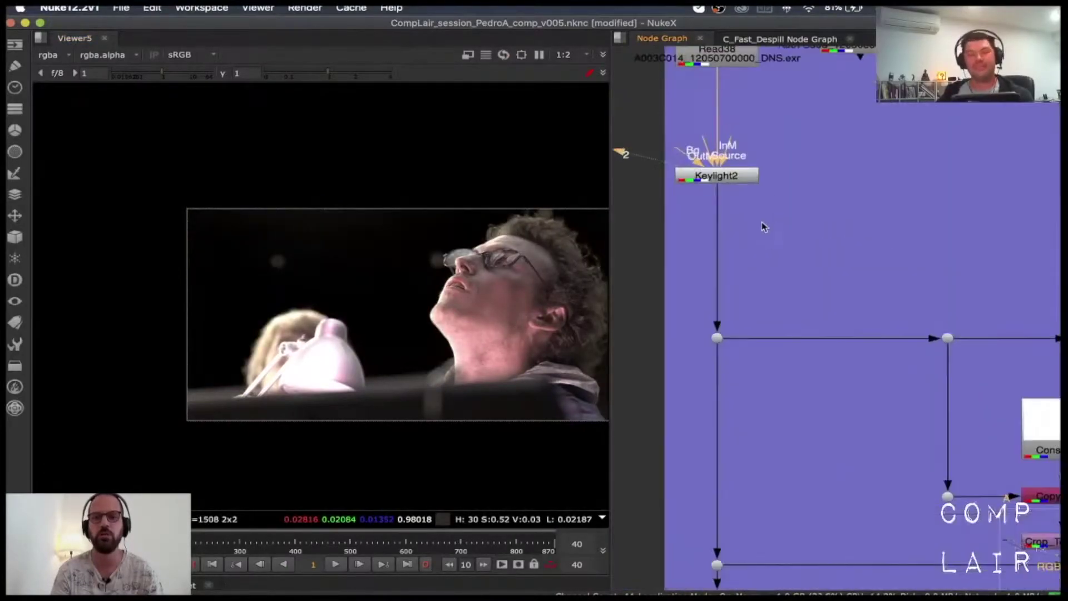
# - Return the viewer to the Merge19 (over) result and examine the lamp and blonde hair edges
pyautogui.scroll(-3, 763, 258)
pyautogui.scroll(3, 831, 390)
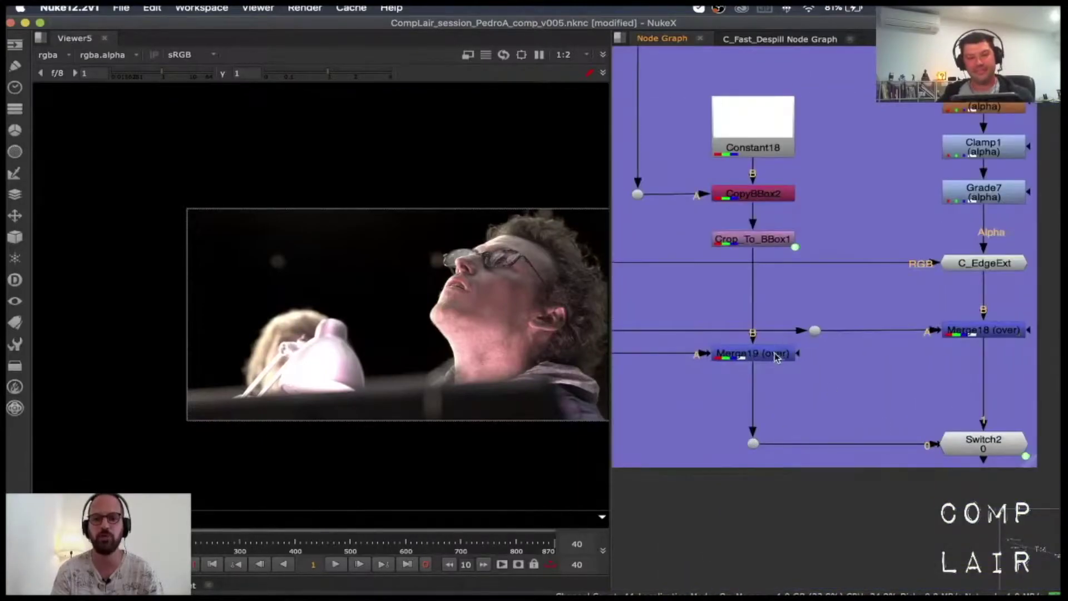
pyautogui.scroll(3, 298, 346)
# - Go to the CHALLENGE backdrop and show the PA_DespillFast2 output in the viewer
pyautogui.scroll(-5, 821, 281)
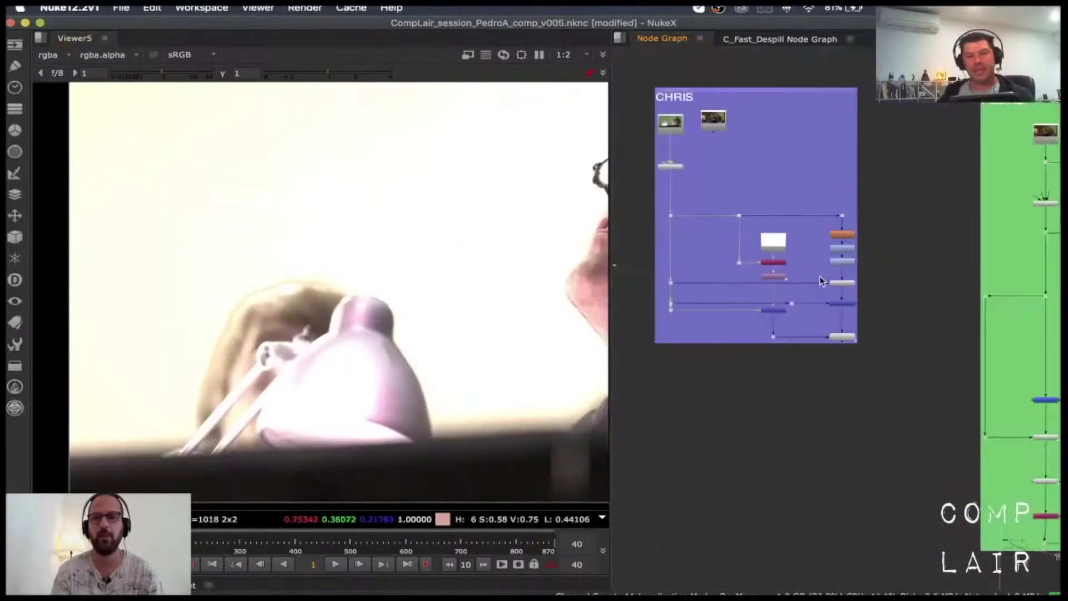
pyautogui.moveTo(745, 269); pyautogui.dragTo(855, 271, button='middle')
pyautogui.scroll(-3, 842, 267)
pyautogui.moveTo(726, 239); pyautogui.dragTo(795, 249, button='middle')
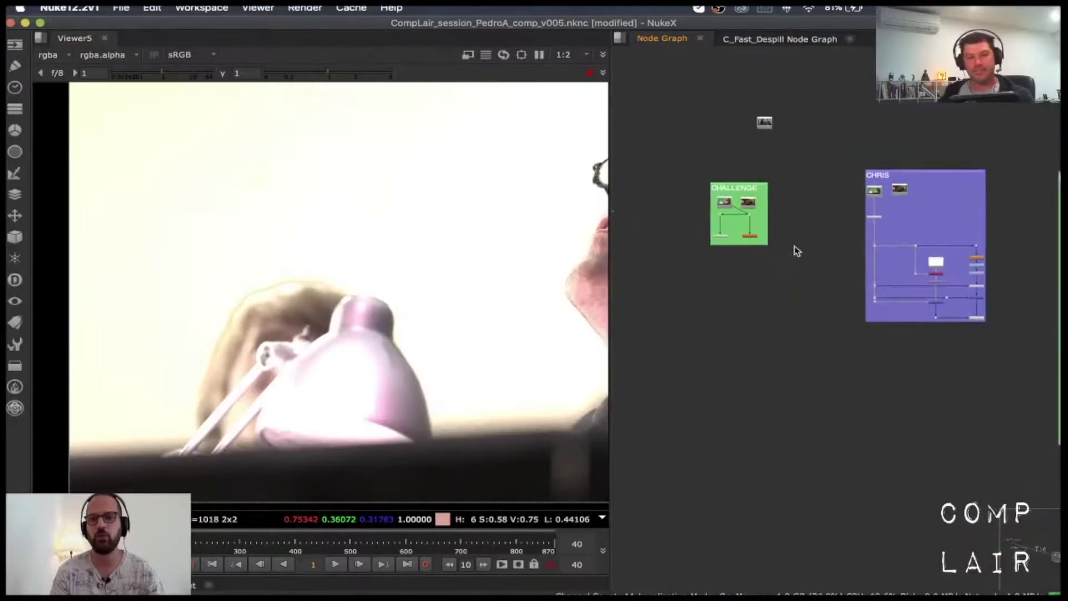
pyautogui.scroll(5, 723, 231)
pyautogui.scroll(3, 772, 247)
pyautogui.moveTo(729, 224); pyautogui.dragTo(938, 310)
pyautogui.press('1')
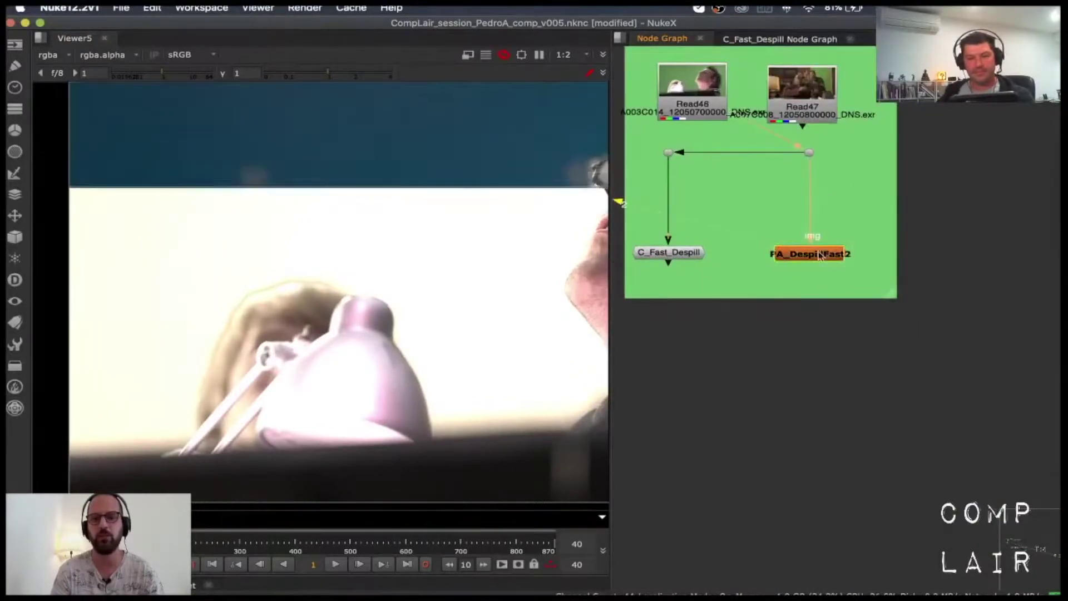
# - Switch PA_DespillFast2 from Edge Auto Target to Target Color, sample it from the blonde hair highlight and close the properties
pyautogui.doubleClick(819, 256)
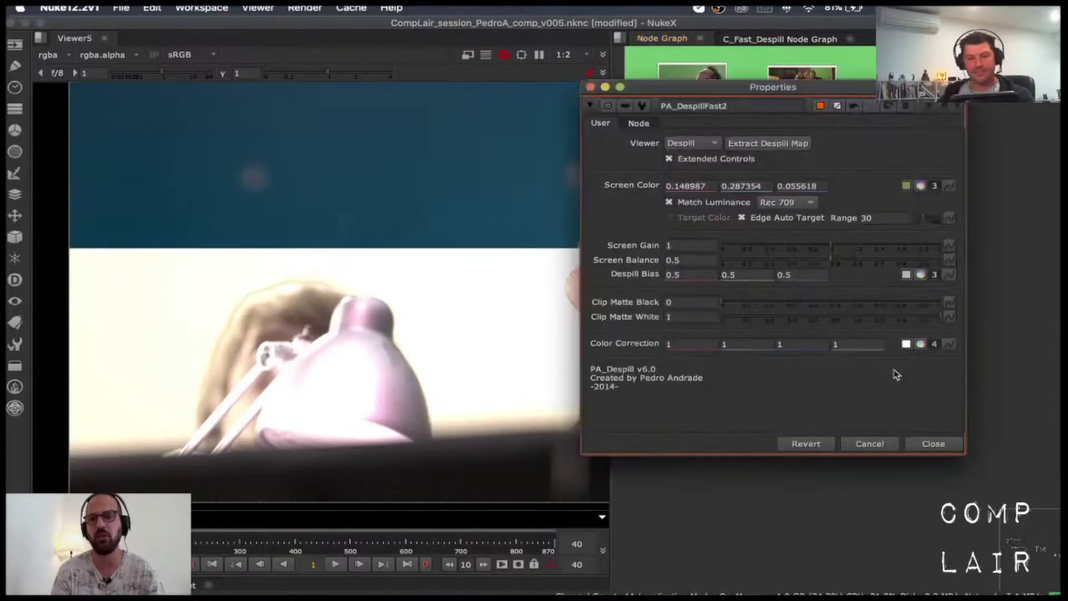
pyautogui.click(677, 219)
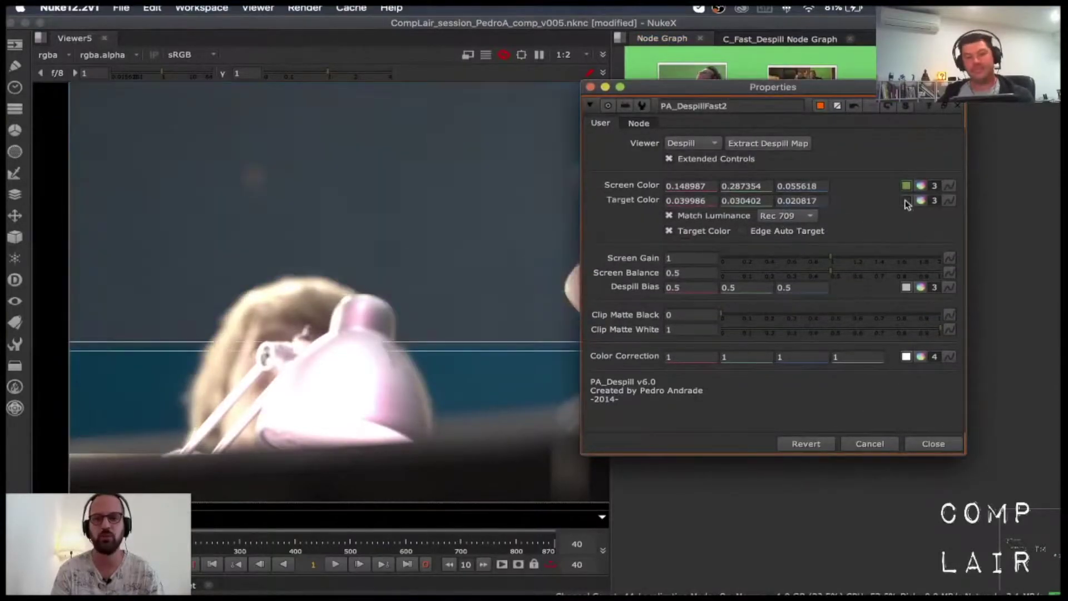
pyautogui.click(906, 201)
pyautogui.keyDown('ctrl'); pyautogui.click(291, 293); pyautogui.keyUp('ctrl')
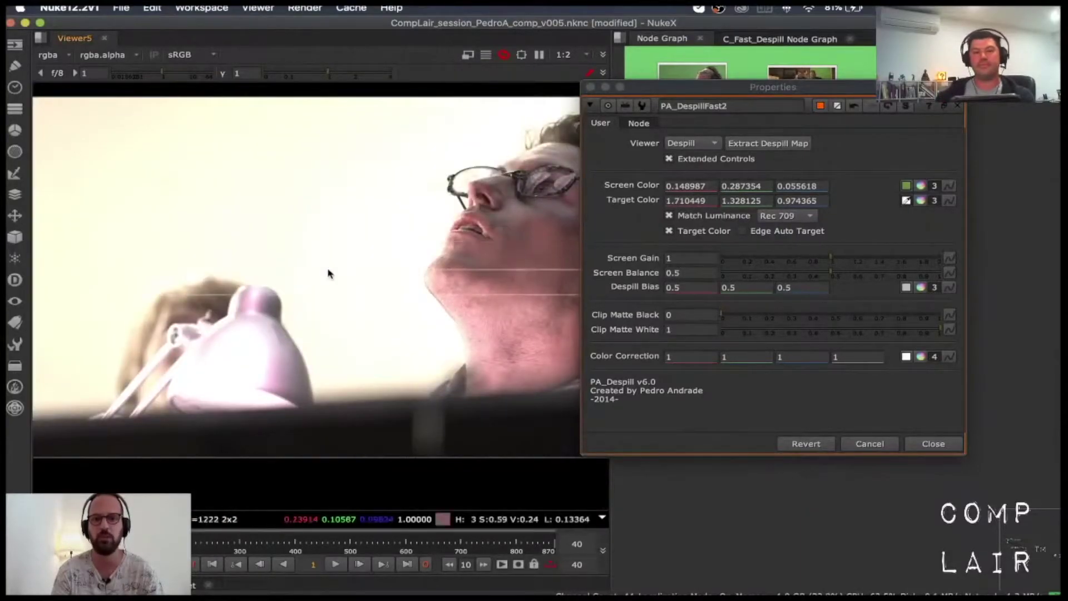
pyautogui.click(940, 444)
# - Find the standalone green-screen Read44 plate outside the backdrops, move it into clear space and show it in the viewer
pyautogui.scroll(-3, 723, 312)
pyautogui.scroll(-3, 815, 307)
pyautogui.moveTo(847, 303); pyautogui.dragTo(775, 301, button='middle')
pyautogui.scroll(3, 787, 281)
pyautogui.scroll(5, 776, 305)
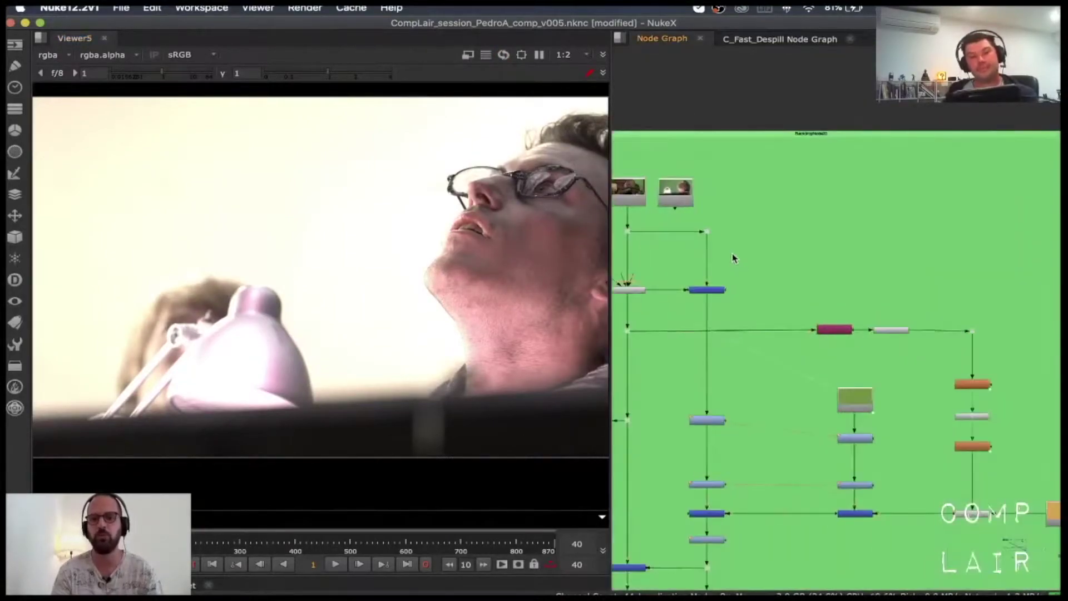
pyautogui.scroll(-8, 780, 234)
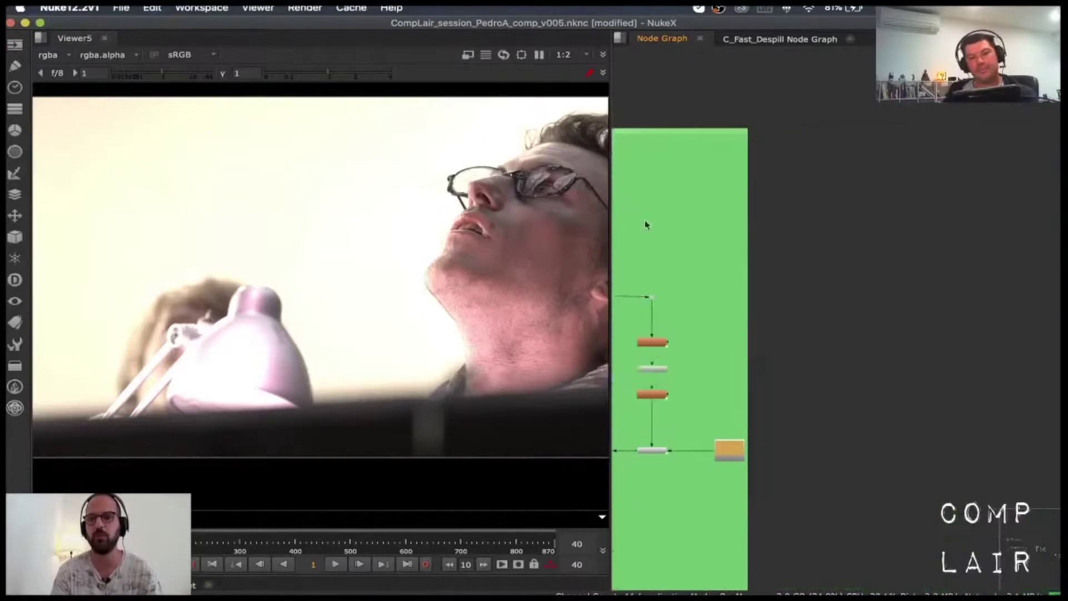
pyautogui.moveTo(874, 256); pyautogui.dragTo(755, 273, button='middle')
pyautogui.scroll(3, 793, 243)
pyautogui.moveTo(779, 225); pyautogui.dragTo(868, 181)
pyautogui.press('1')
pyautogui.click(884, 253)
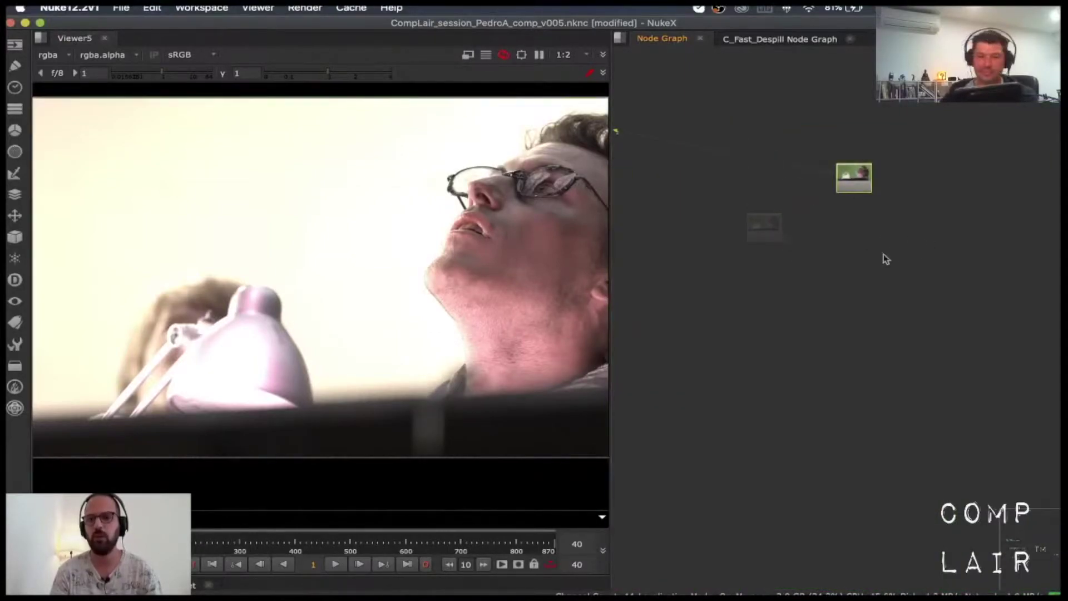
# - Add a Keylight node and attach it below the Read44 plate
pyautogui.moveTo(884, 254); pyautogui.dragTo(820, 277, button='middle')
pyautogui.press('Tab')
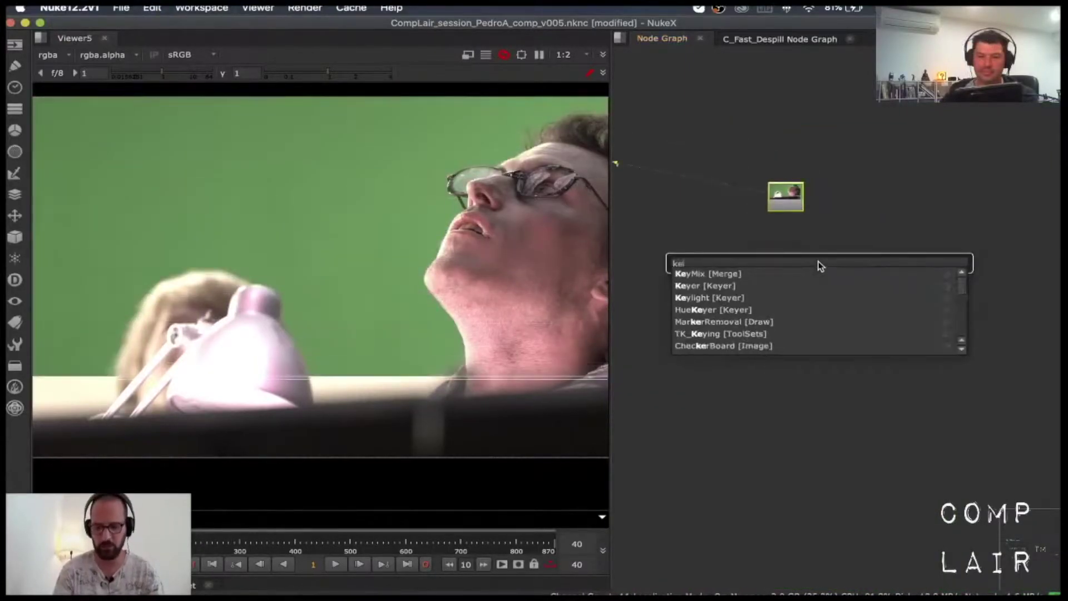
pyautogui.write('keyl')
pyautogui.press('Return')
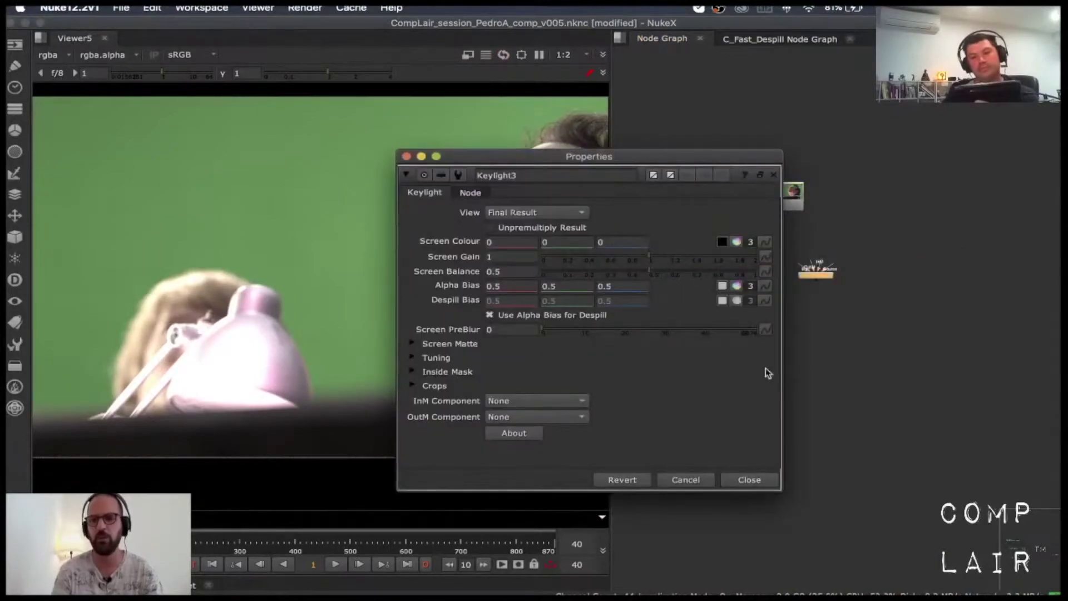
pyautogui.click(750, 480)
pyautogui.press('f')
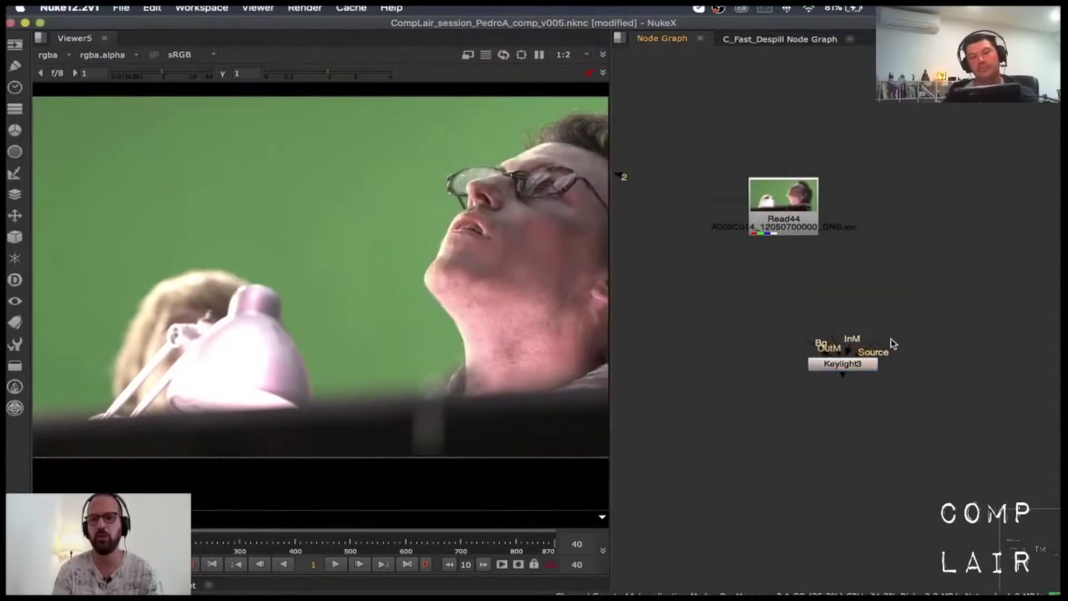
pyautogui.moveTo(855, 368); pyautogui.dragTo(796, 322)
# - Add a Merge node joining Keylight3 and the Read44 plate, and set its operation to minus
pyautogui.doubleClick(788, 313)
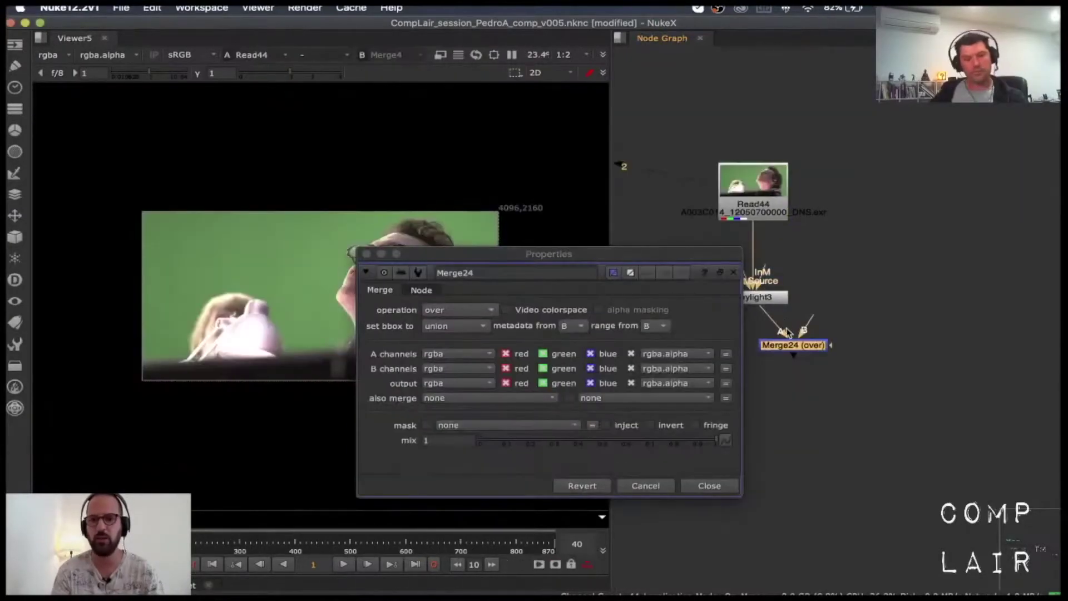
pyautogui.moveTo(780, 288); pyautogui.dragTo(856, 302)
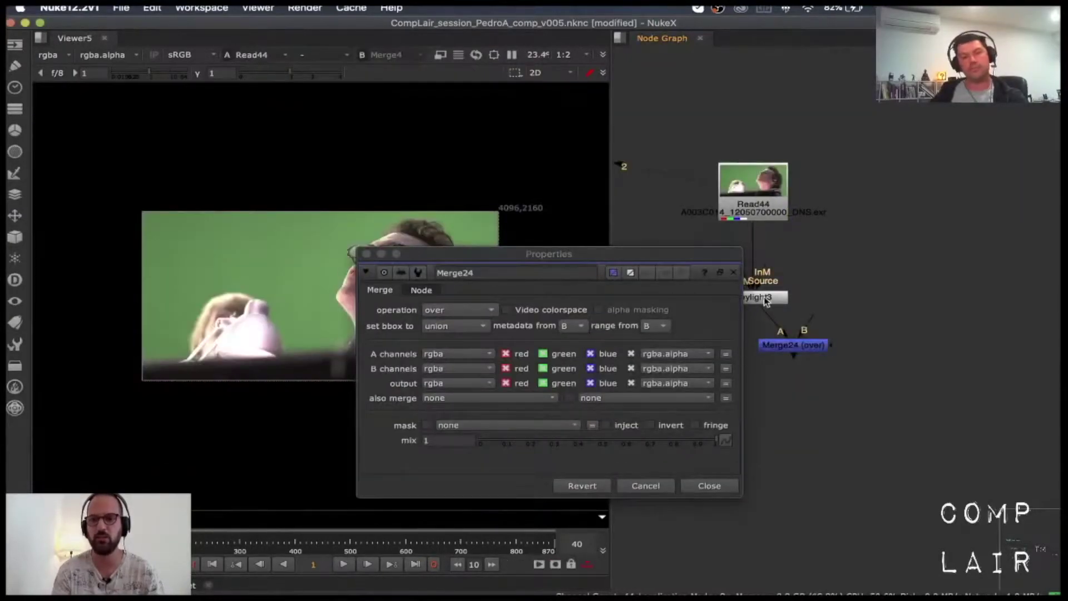
pyautogui.moveTo(767, 300); pyautogui.dragTo(867, 299)
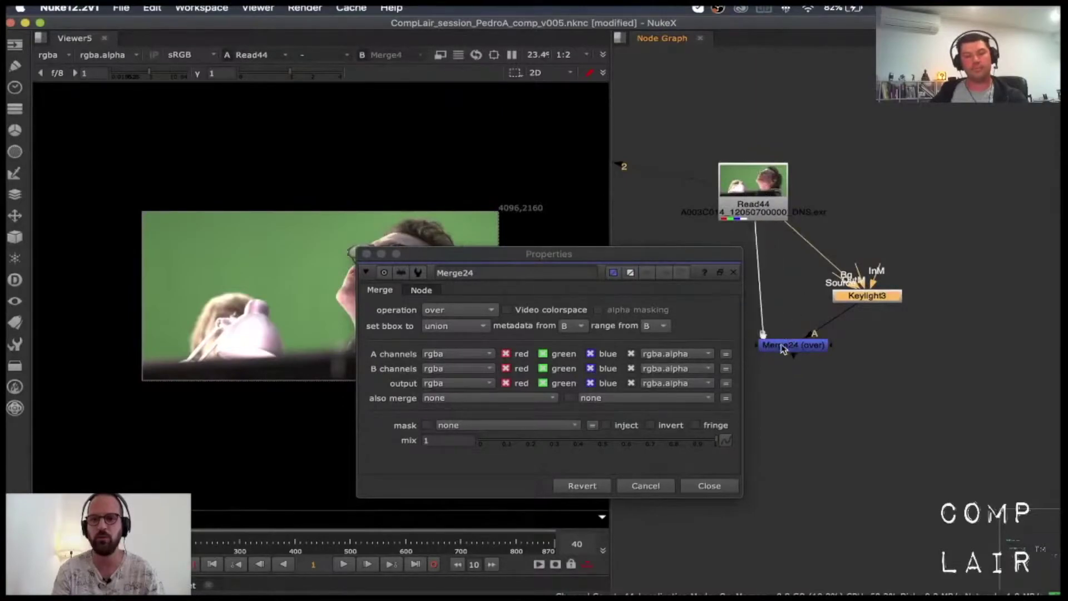
pyautogui.moveTo(784, 348); pyautogui.dragTo(724, 343)
pyautogui.click(459, 310)
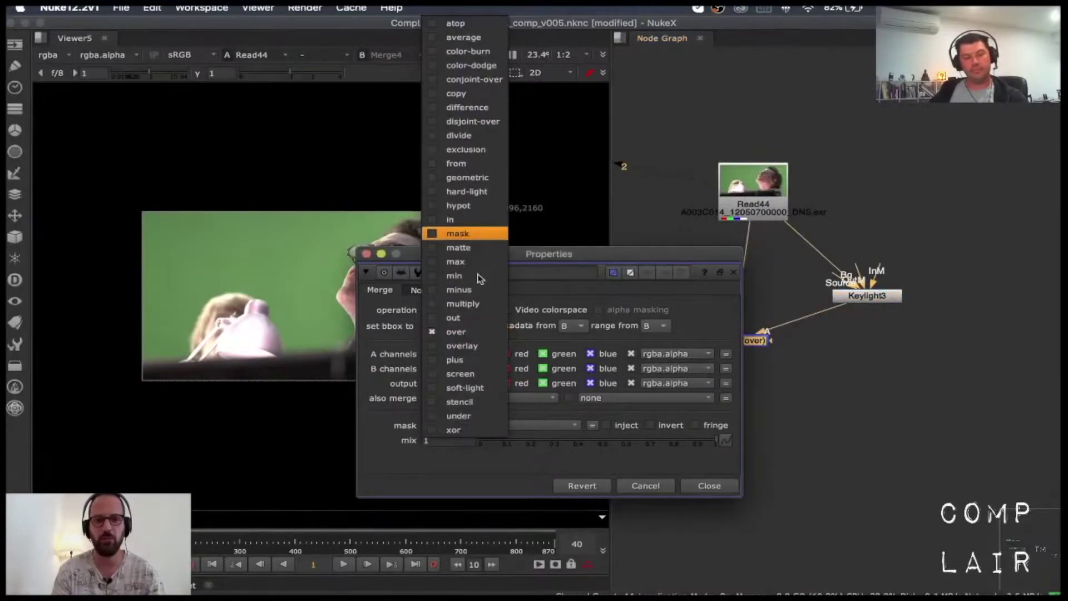
pyautogui.click(460, 290)
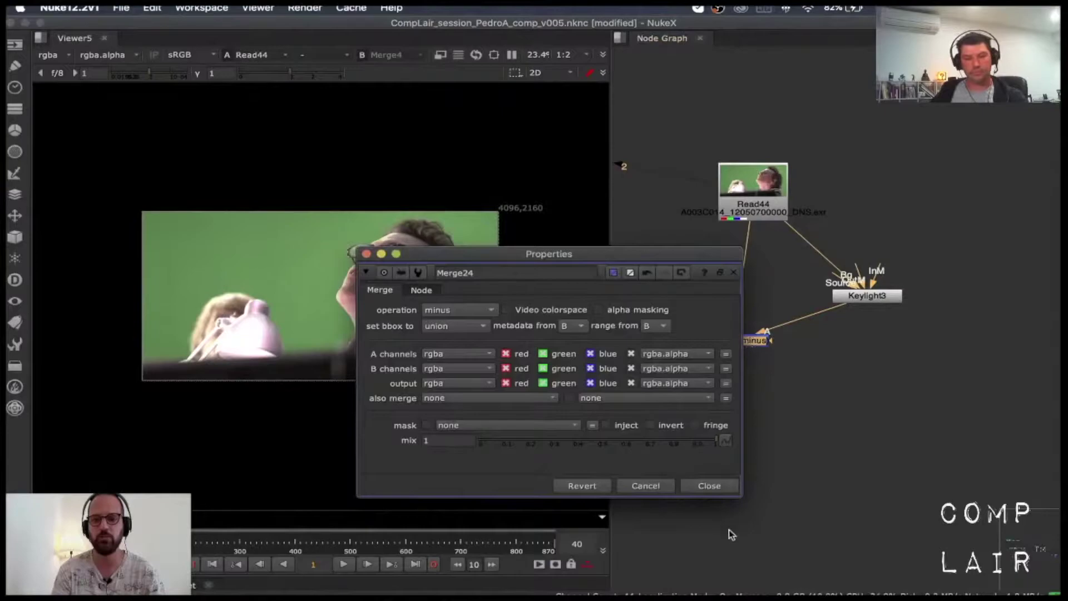
pyautogui.click(715, 485)
# - Place the Merge24 (minus) node beneath Keylight3 and show its output in the viewer
pyautogui.moveTo(749, 340); pyautogui.dragTo(874, 368)
pyautogui.press('2')
pyautogui.click(810, 388)
# - Sample Keylight3's Screen Colour from the green backdrop between the lamp and the man's face, and close the properties
pyautogui.click(867, 298)
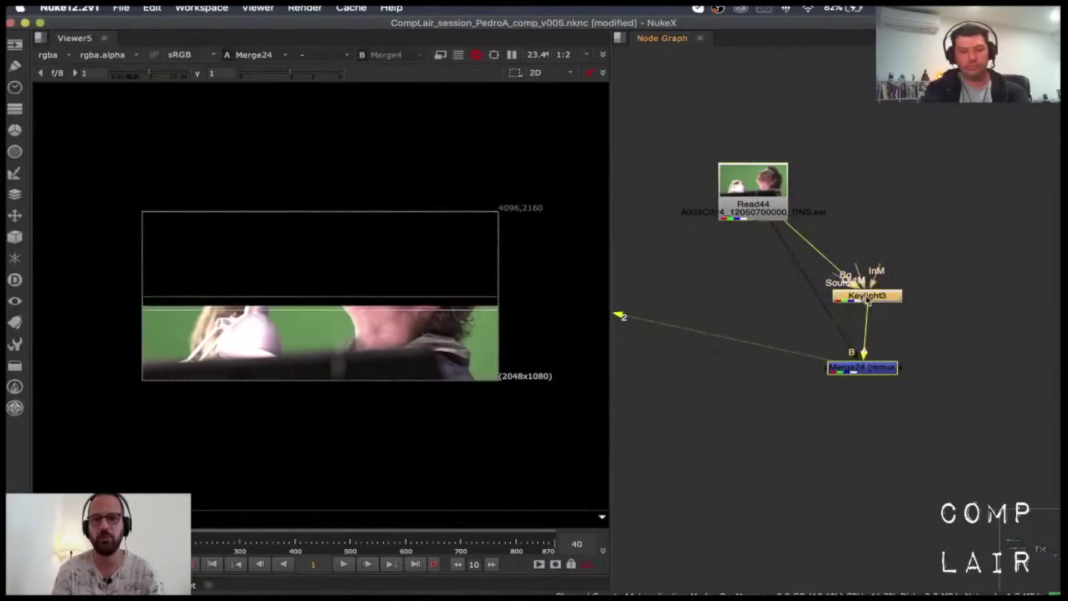
pyautogui.doubleClick(866, 298)
pyautogui.click(700, 238)
pyautogui.keyDown('alt'); pyautogui.keyDown('super'); pyautogui.click(342, 272); pyautogui.keyUp('super'); pyautogui.keyUp('alt')
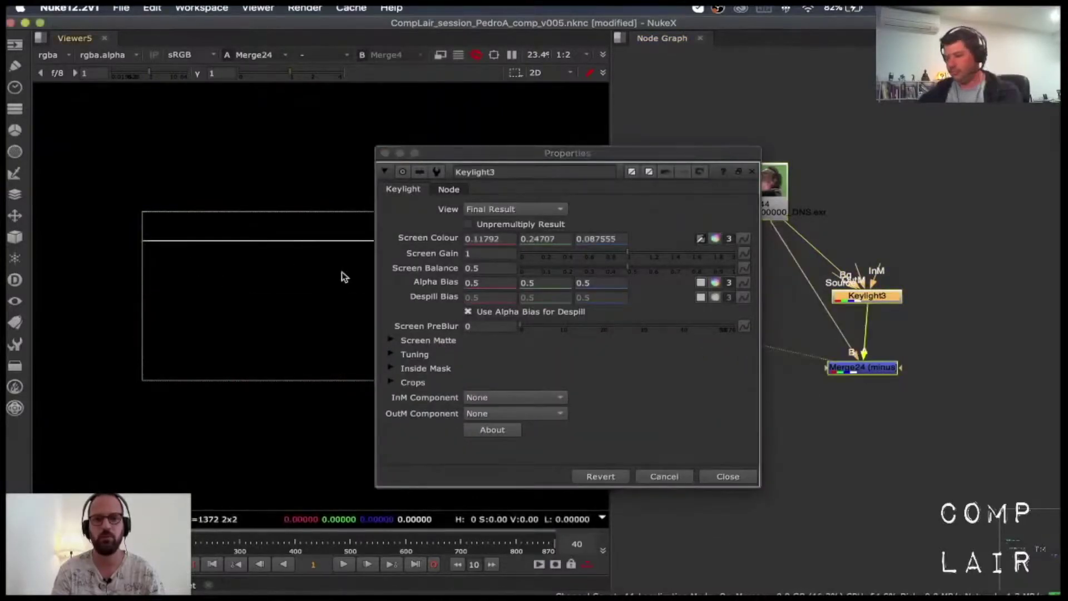
pyautogui.click(727, 477)
# - Swap Merge24's inputs so Read44 feeds A and Keylight3 feeds B, and inspect the subtracted green around the silhouettes
pyautogui.scroll(3, 889, 407)
pyautogui.click(861, 341)
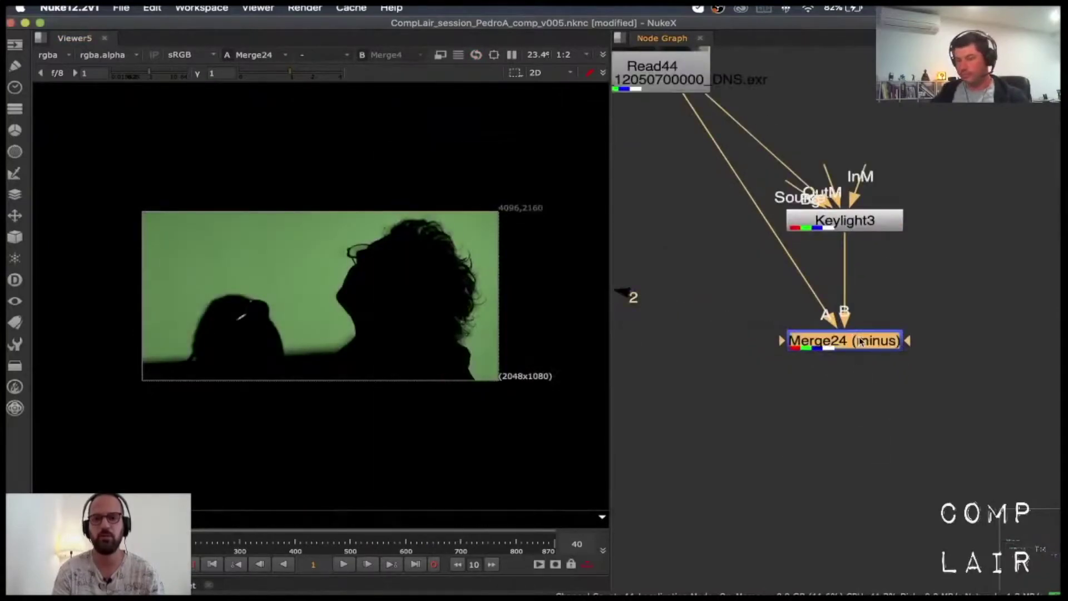
pyautogui.scroll(3, 382, 327)
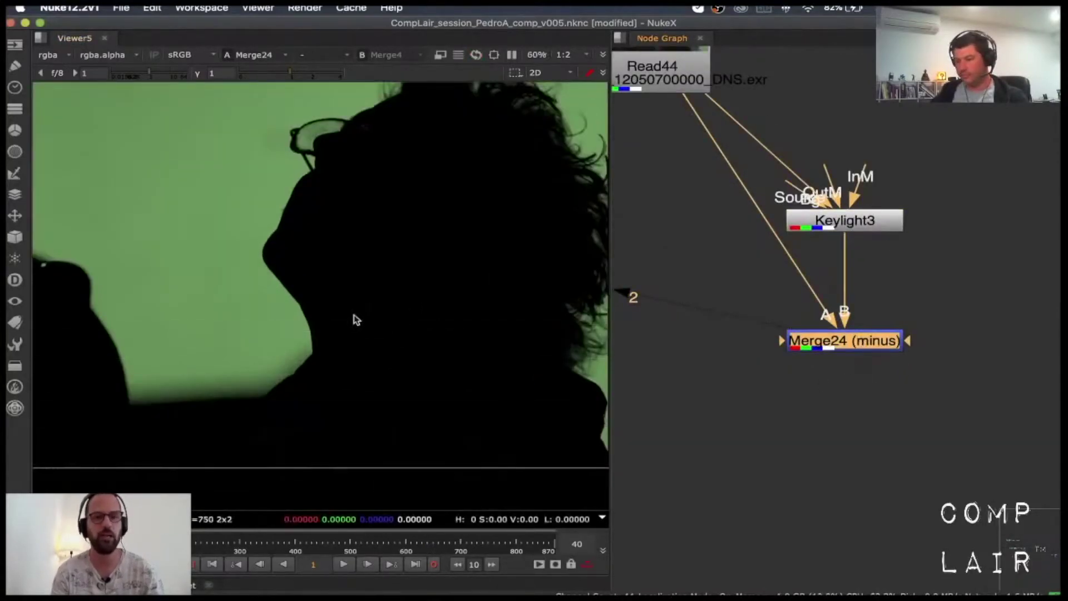
pyautogui.moveTo(286, 360); pyautogui.dragTo(441, 380, button='middle')
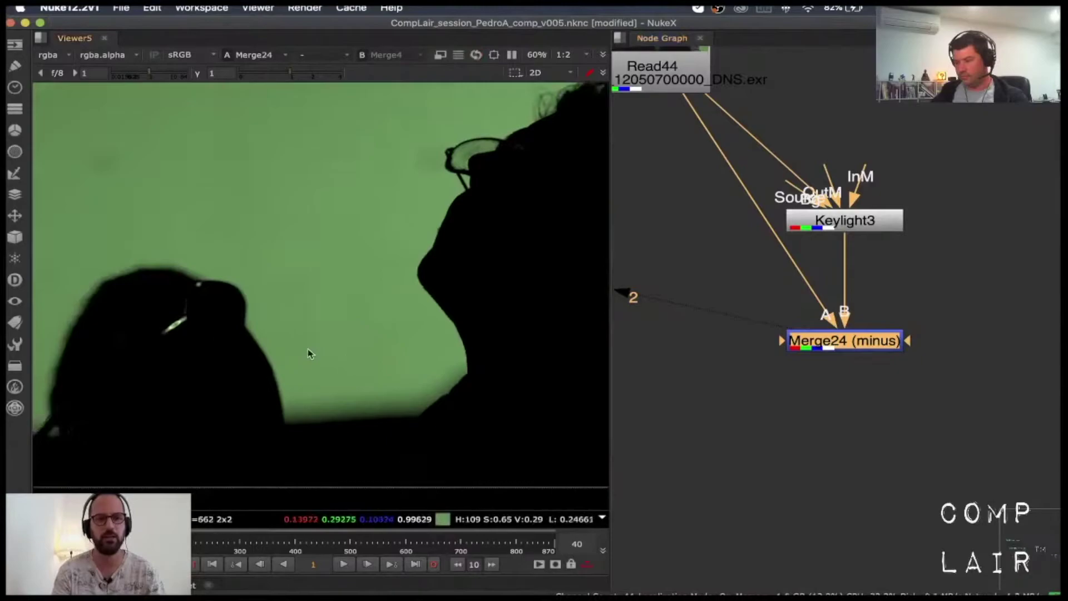
pyautogui.scroll(-2, 322, 295)
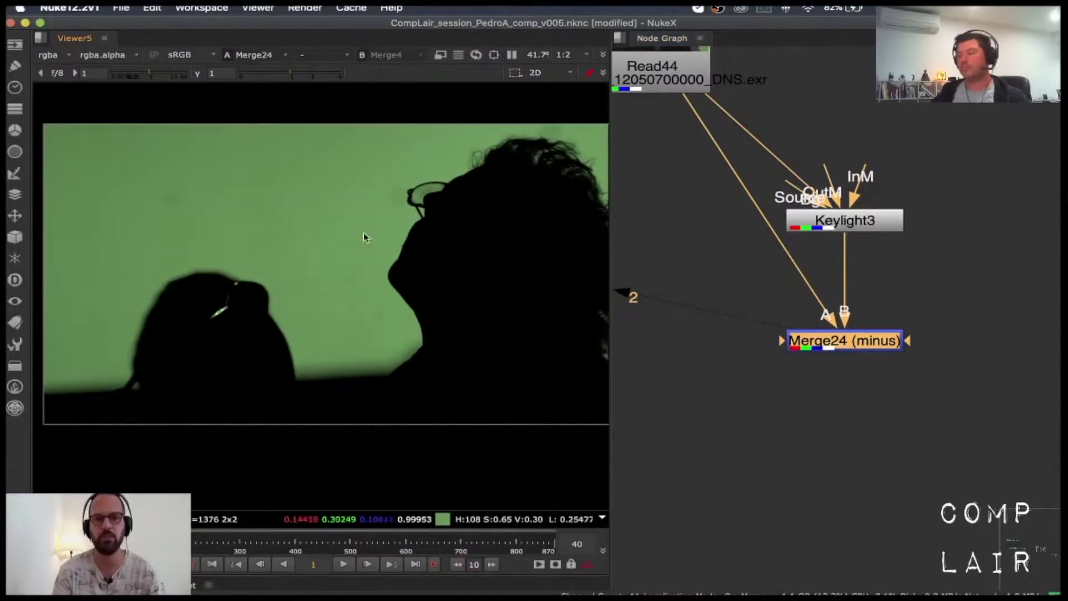
pyautogui.scroll(6, 218, 285)
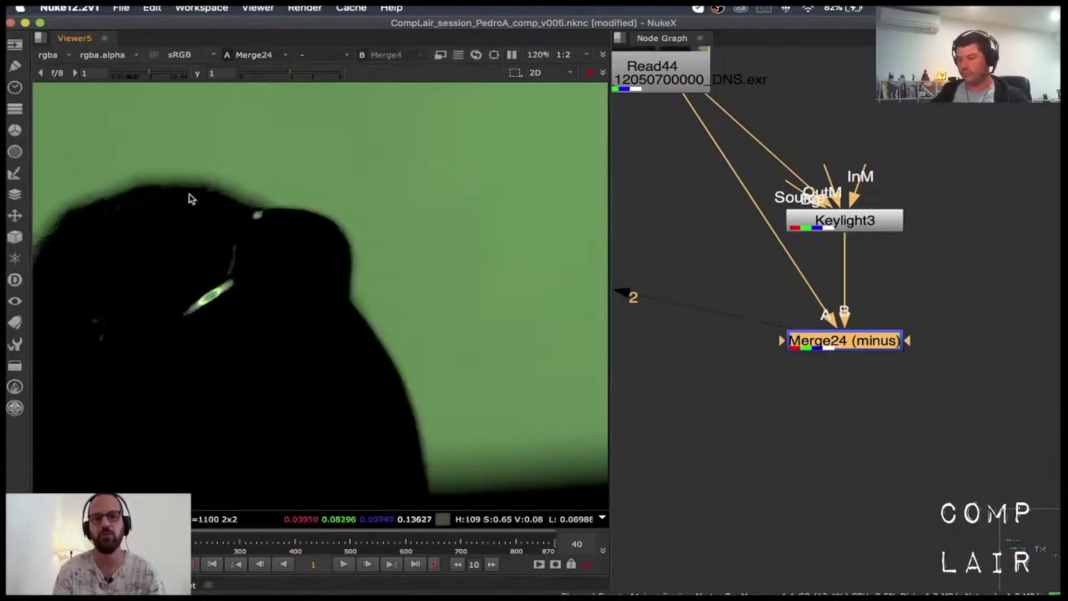
pyautogui.scroll(-6, 294, 281)
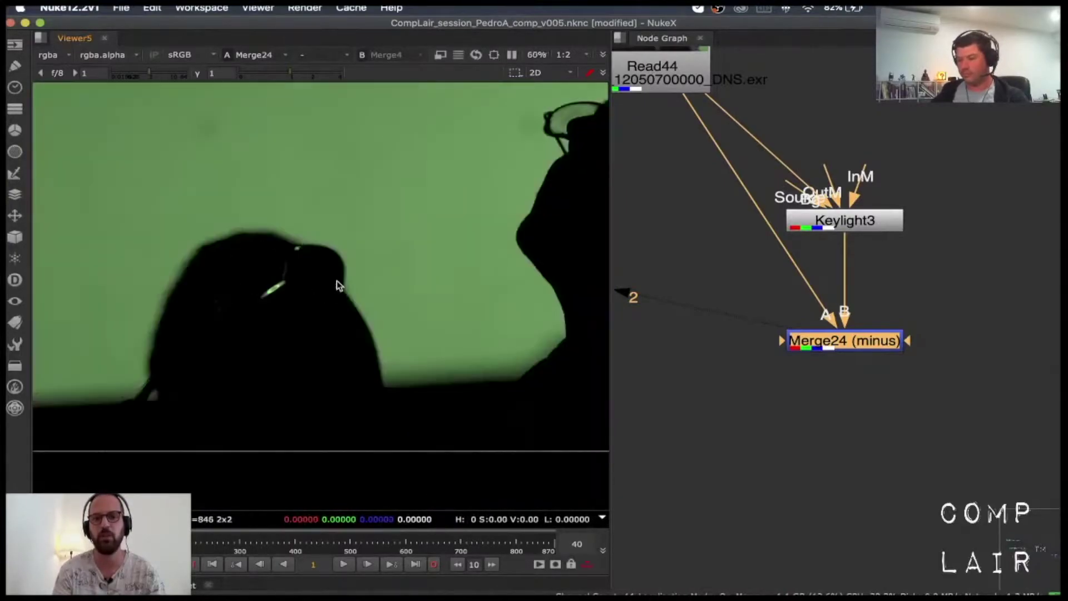
# - Add a Saturation node below Merge24 (minus), fully desaturate the green difference and show the result in the viewer
pyautogui.scroll(3, 844, 425)
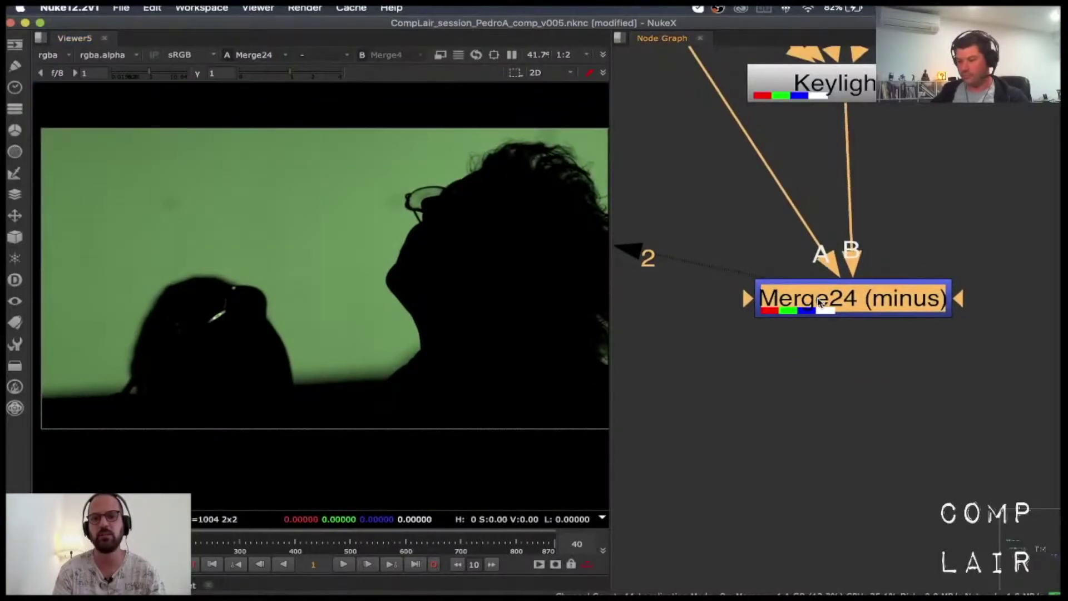
pyautogui.scroll(-3, 820, 301)
pyautogui.press('Tab')
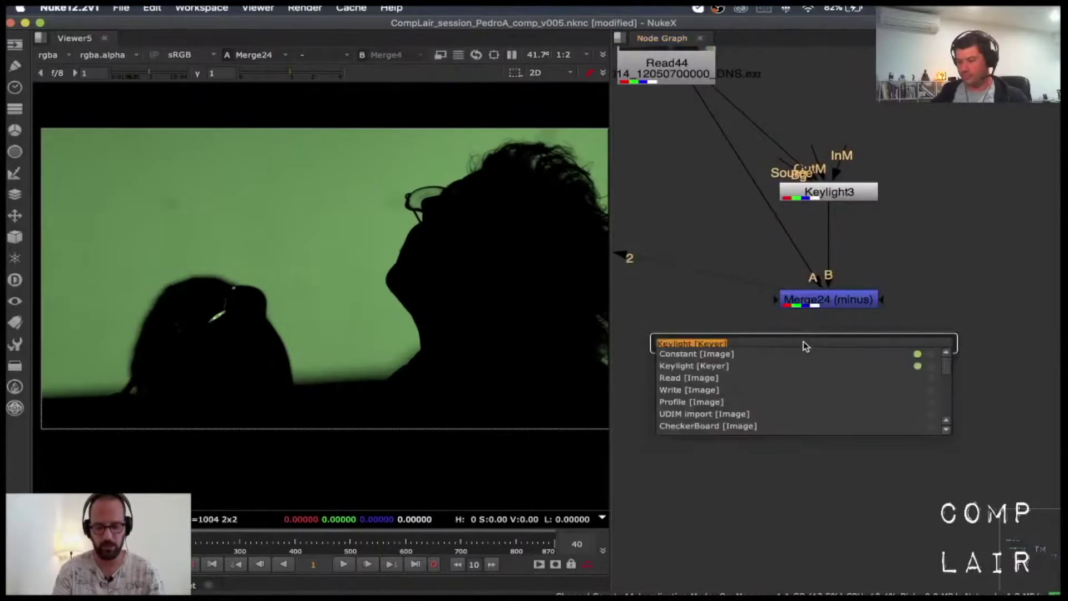
pyautogui.write('sat')
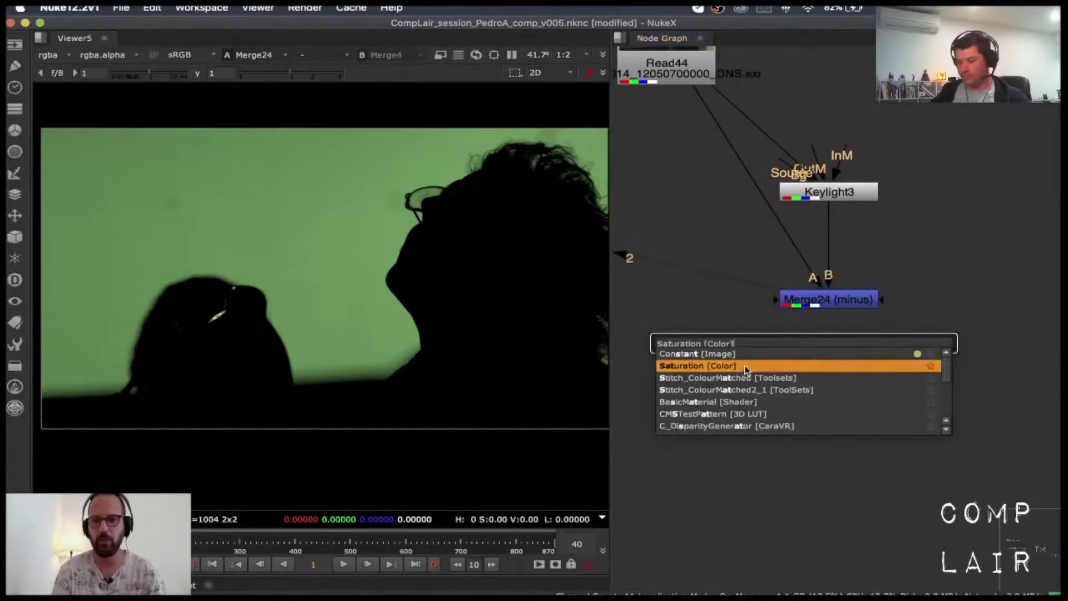
pyautogui.click(751, 366)
pyautogui.click(824, 350)
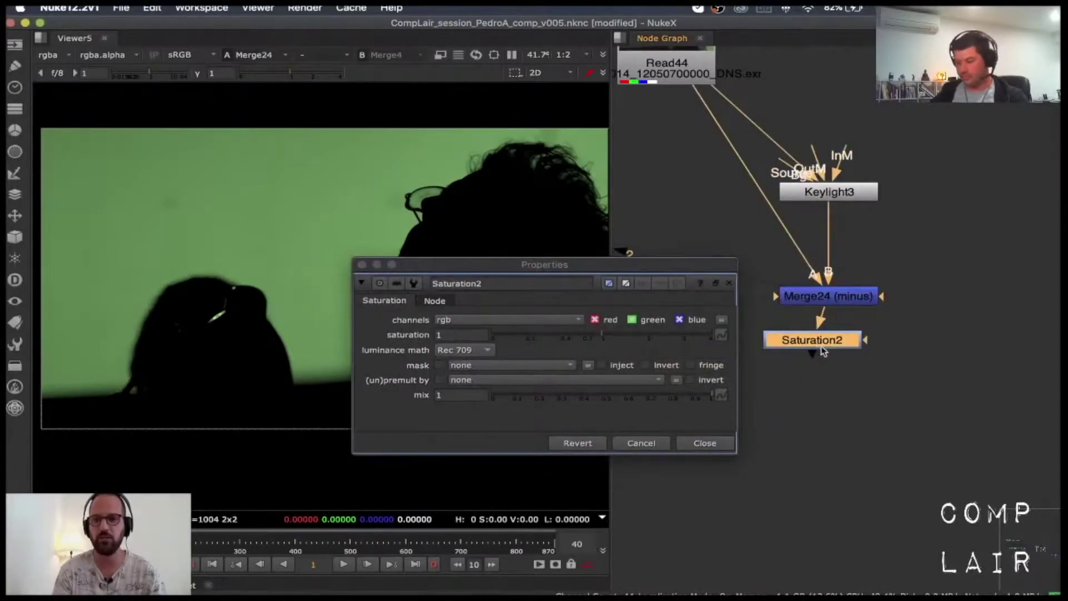
pyautogui.click(702, 443)
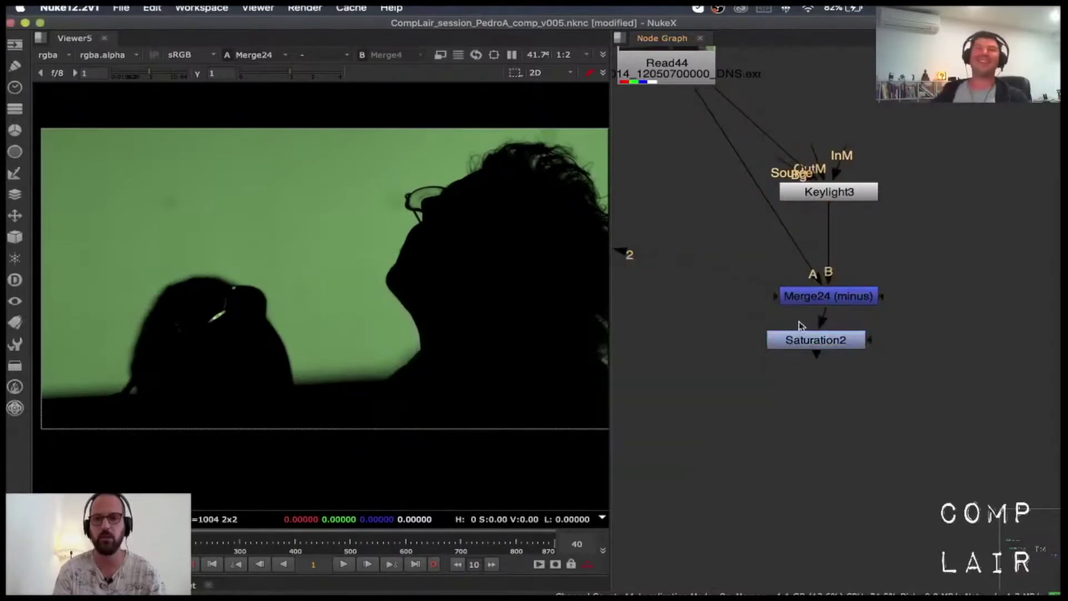
pyautogui.moveTo(809, 349); pyautogui.dragTo(812, 352)
pyautogui.press('1')
# - Add a Merge node below Saturation2, feeding Saturation2 into A and Keylight3 into B, with Keylight3 moved beside Merge24 (minus)
pyautogui.click(877, 439)
pyautogui.press('m')
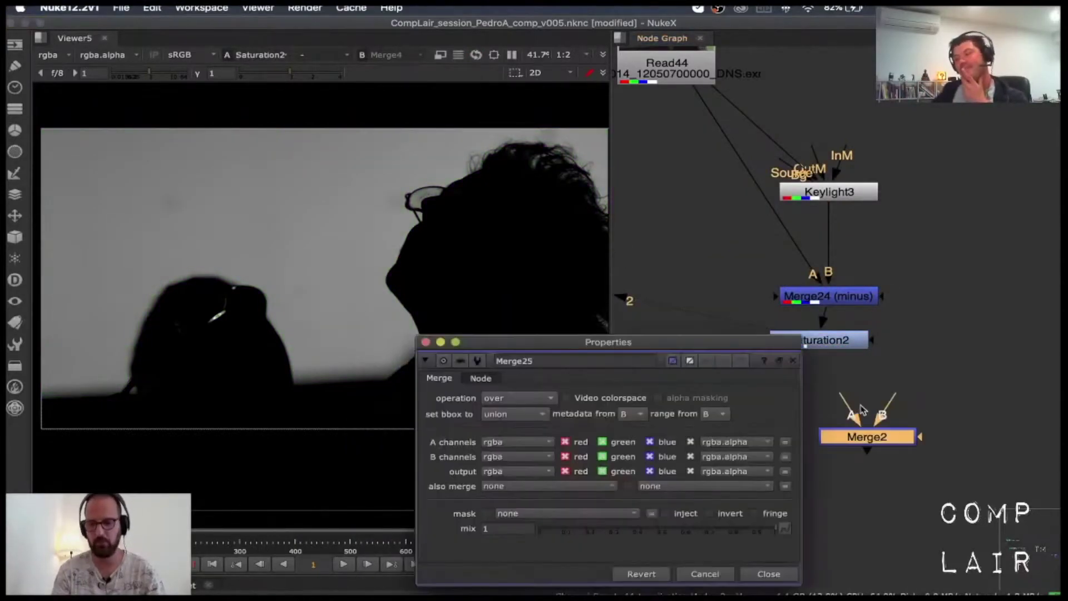
pyautogui.moveTo(835, 346); pyautogui.dragTo(834, 346)
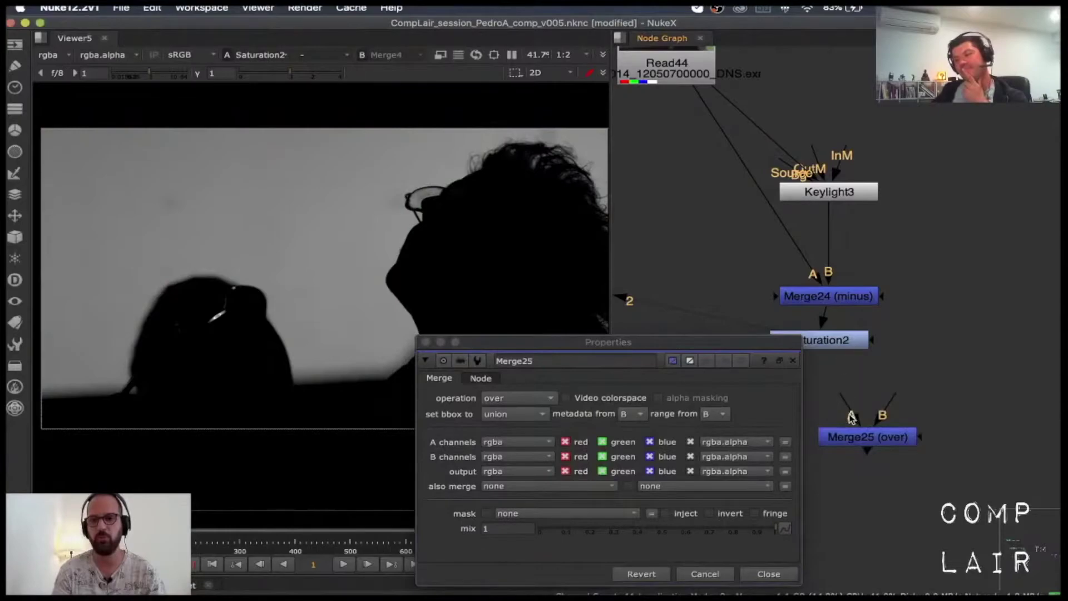
pyautogui.moveTo(850, 416); pyautogui.dragTo(822, 340)
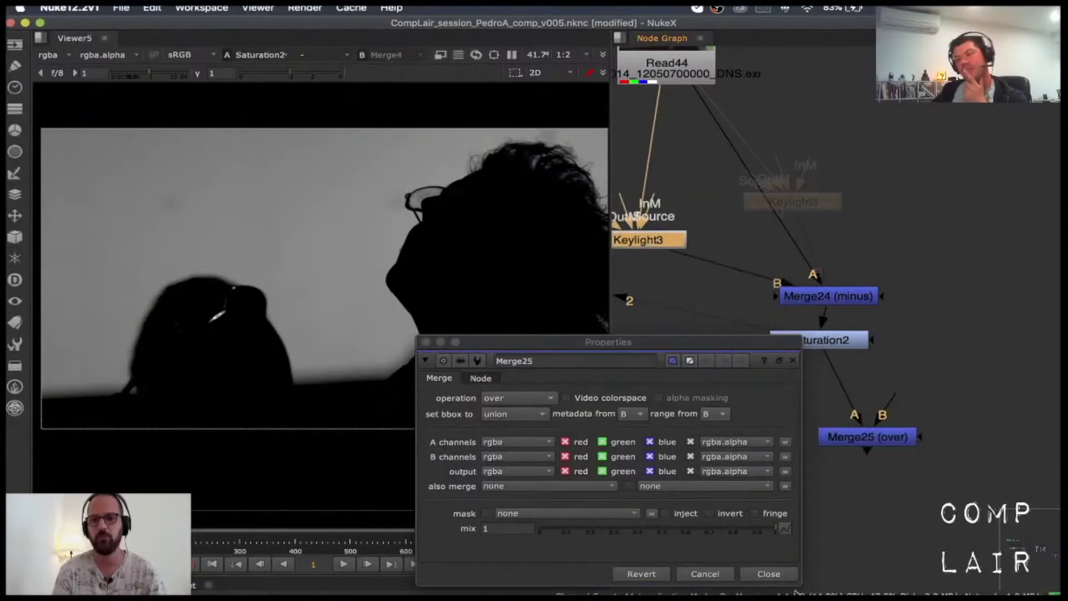
pyautogui.click(782, 572)
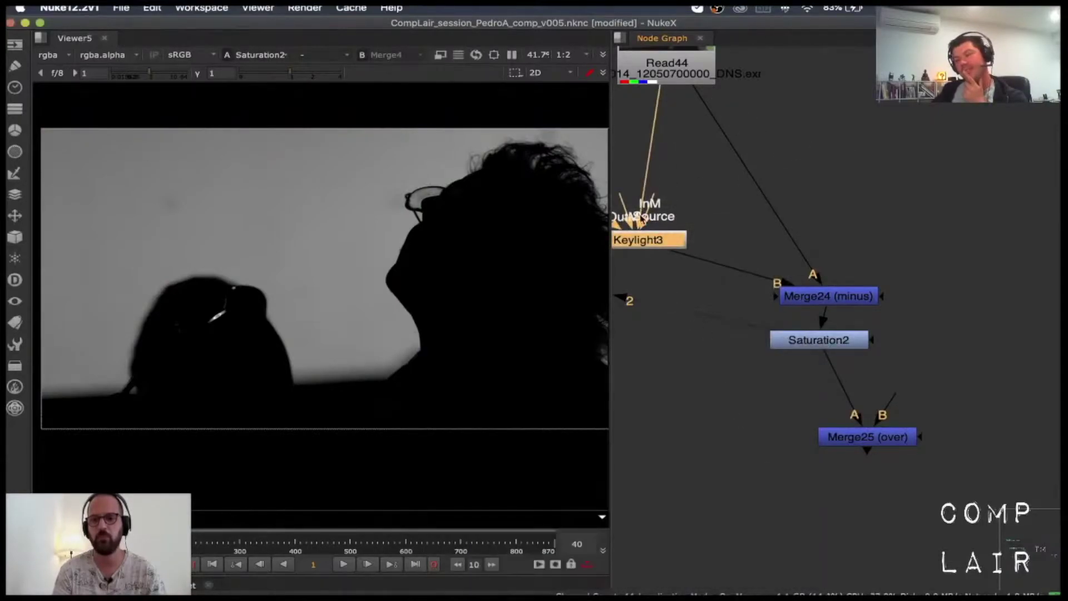
pyautogui.moveTo(648, 247); pyautogui.dragTo(671, 298)
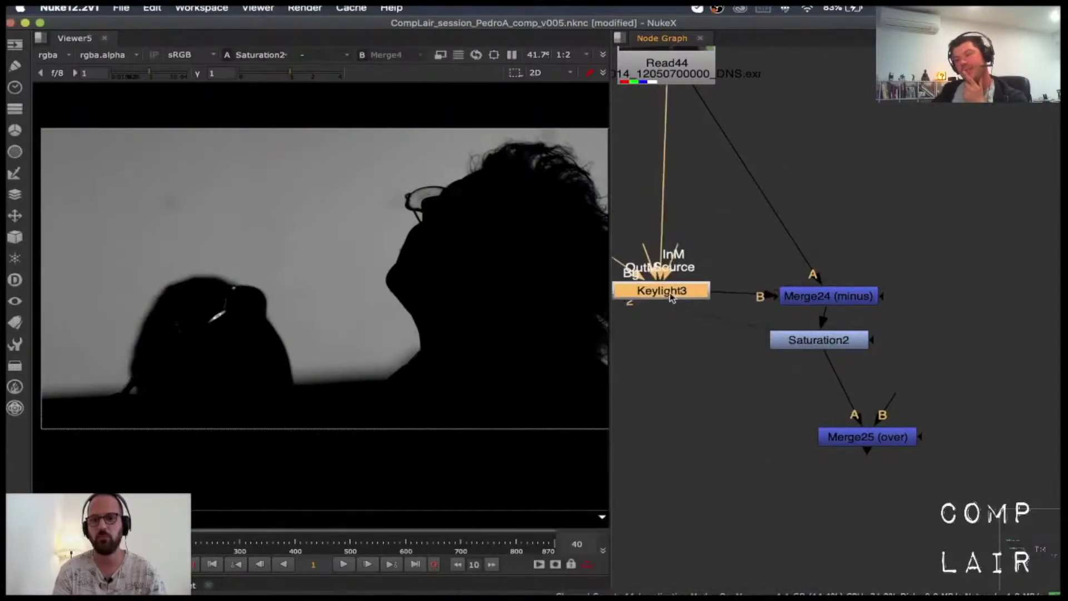
pyautogui.moveTo(903, 439); pyautogui.dragTo(713, 440)
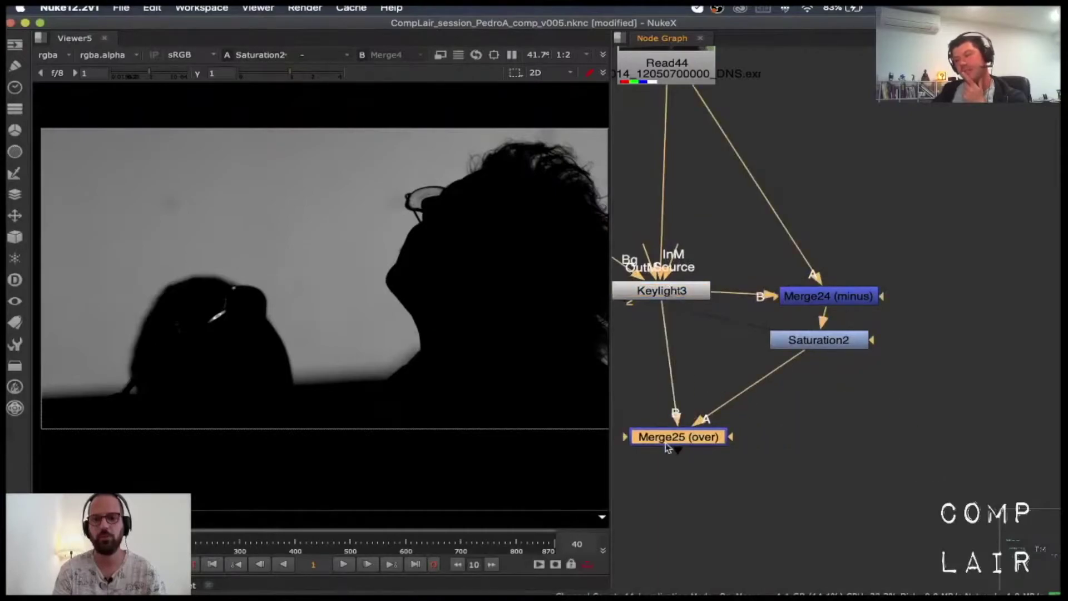
# - Review the luminance math options in Saturation2's properties, and close the open node properties
pyautogui.doubleClick(668, 438)
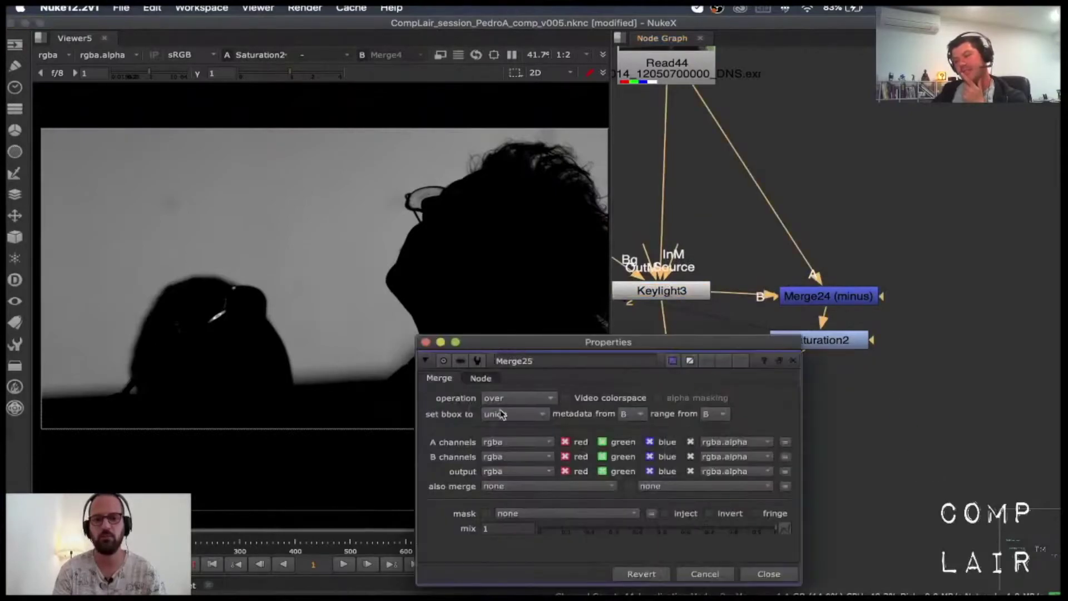
pyautogui.click(819, 348)
pyautogui.doubleClick(819, 345)
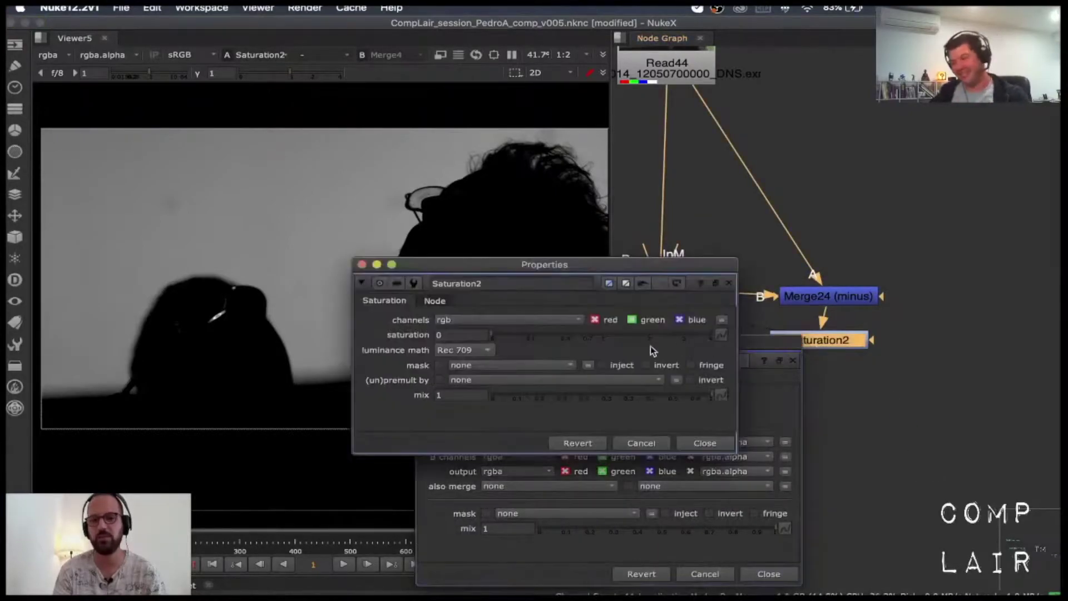
pyautogui.click(483, 364)
pyautogui.click(448, 351)
pyautogui.click(462, 350)
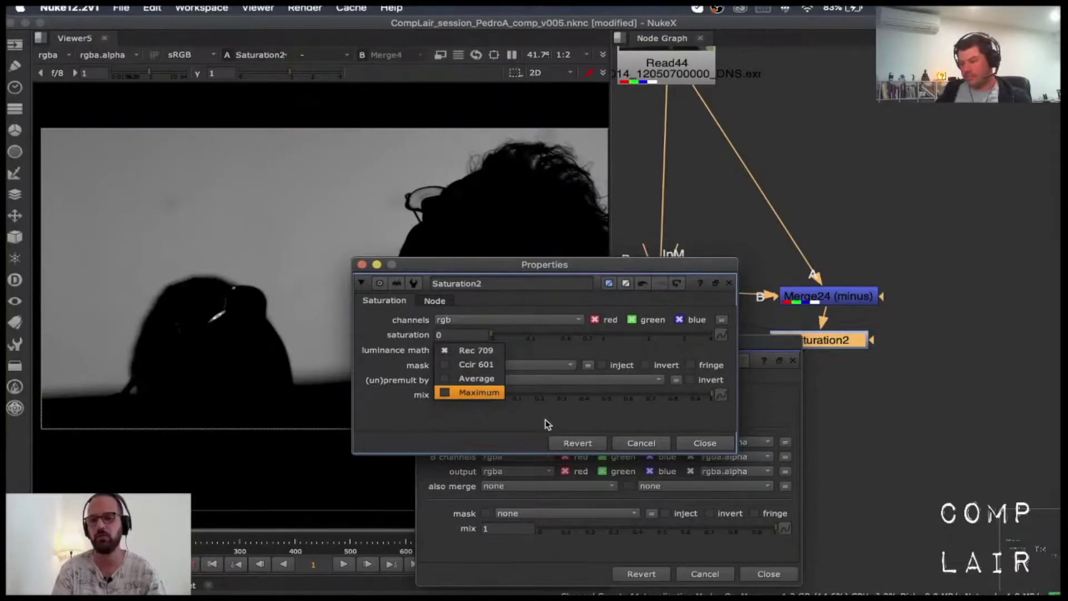
pyautogui.click(697, 445)
pyautogui.click(701, 443)
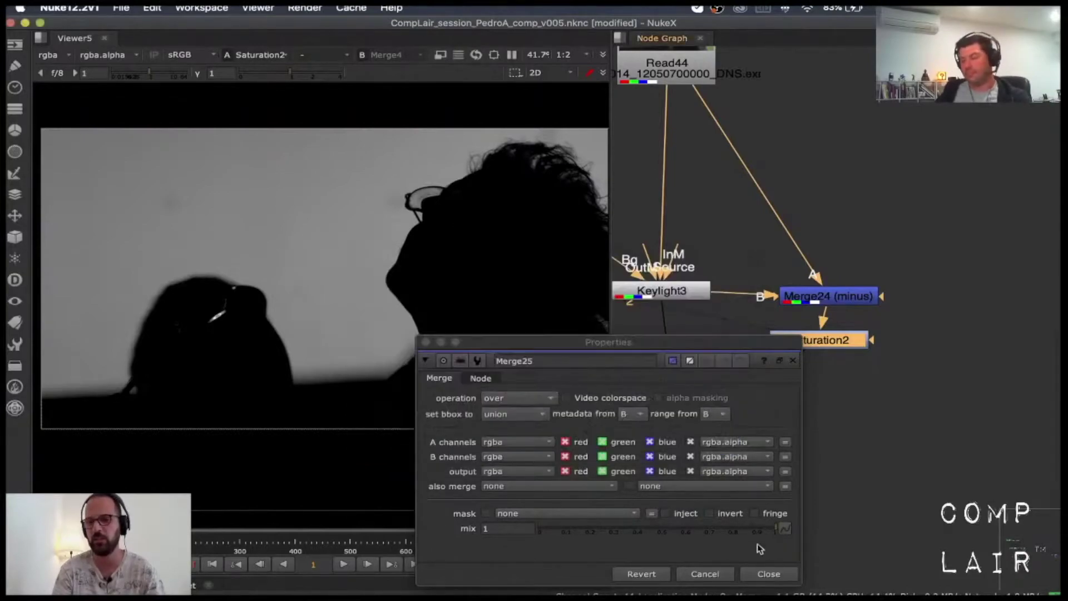
pyautogui.click(769, 573)
# - Set Merge25's operation to plus and close its properties
pyautogui.hscroll(-3, 877, 416)
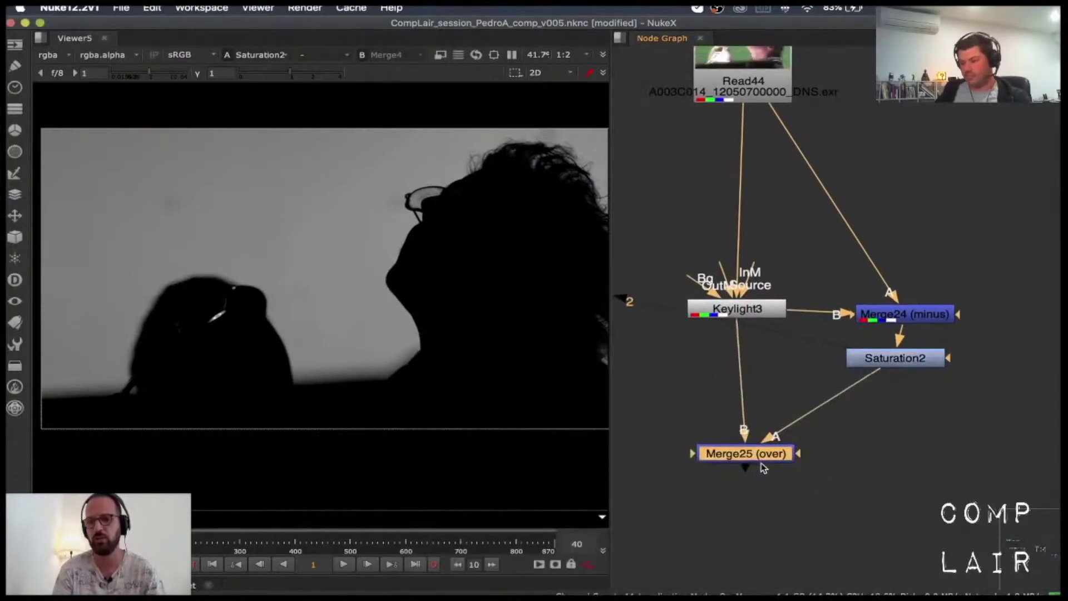
pyautogui.doubleClick(762, 463)
pyautogui.click(512, 398)
pyautogui.click(515, 398)
pyautogui.click(517, 398)
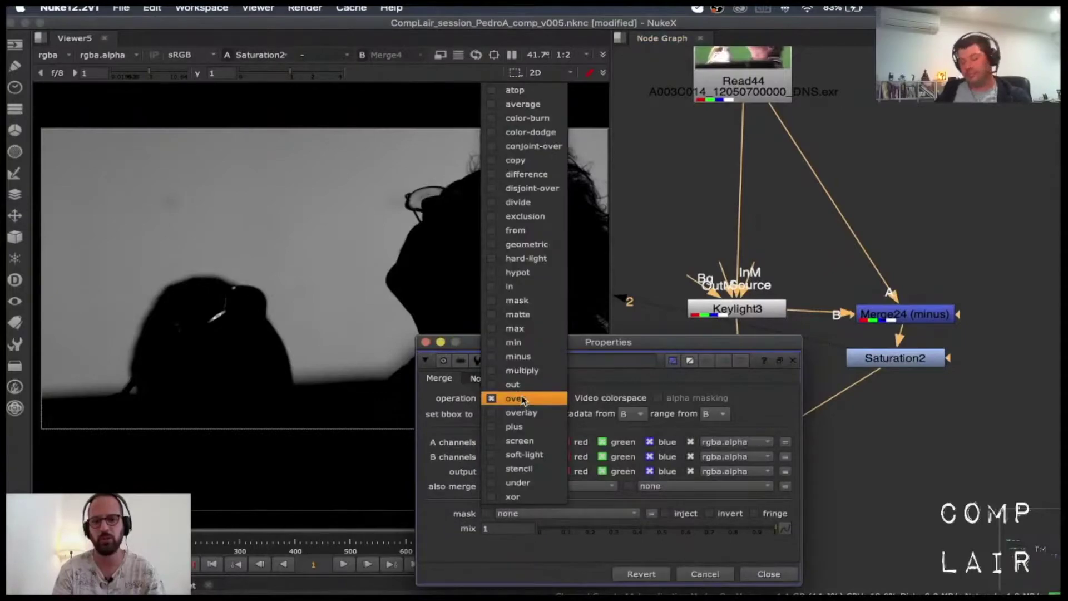
pyautogui.click(514, 426)
pyautogui.click(768, 574)
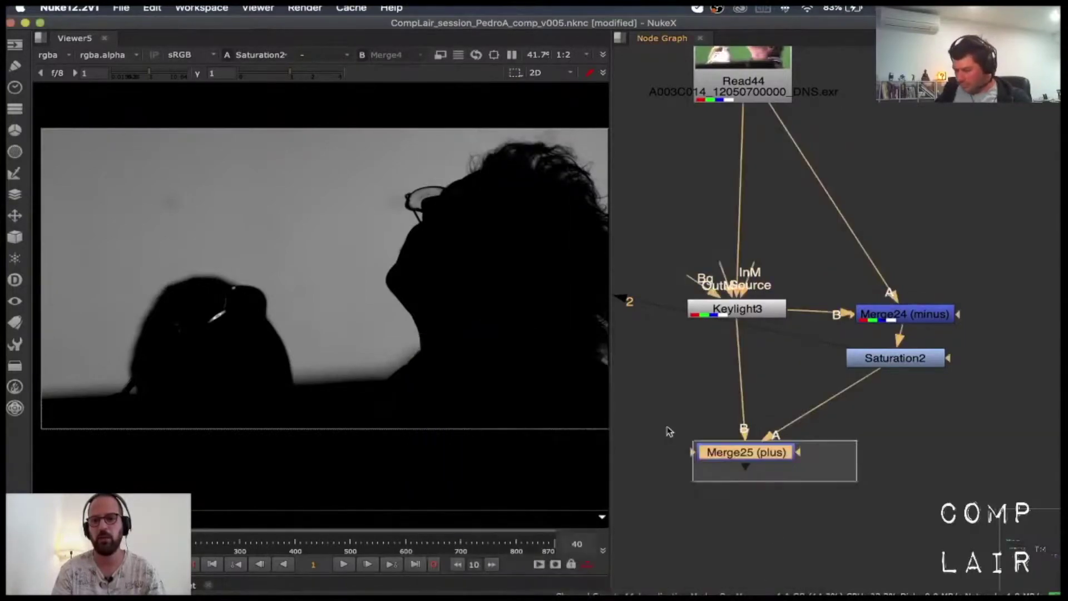
# - Compare the Merge25 (plus) result with the original Read44 plate in the viewer
pyautogui.moveTo(667, 428); pyautogui.dragTo(663, 422)
pyautogui.press('2')
pyautogui.click(666, 371)
pyautogui.scroll(-3, 669, 369)
pyautogui.scroll(3, 686, 227)
pyautogui.click(705, 203)
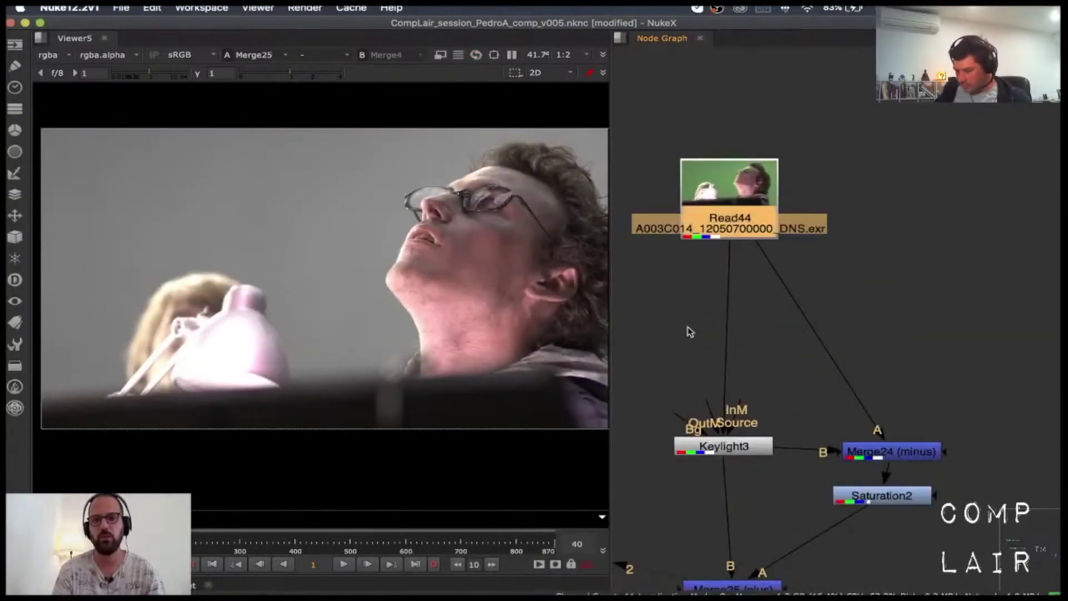
pyautogui.press('2')
pyautogui.moveTo(708, 529); pyautogui.dragTo(714, 414, button='middle')
pyautogui.moveTo(650, 413); pyautogui.dragTo(847, 529)
pyautogui.press('2')
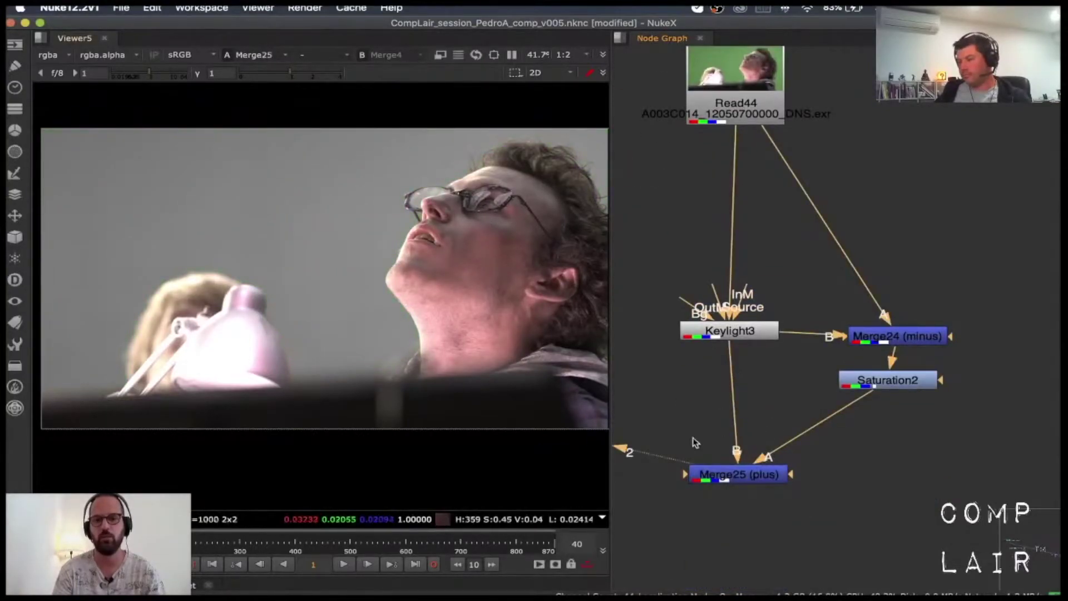
# - Space out Merge25 (plus) and Saturation2 in the node graph, and show Saturation2's desaturated difference in the viewer
pyautogui.moveTo(750, 475); pyautogui.dragTo(754, 557)
pyautogui.scroll(-5, 496, 274)
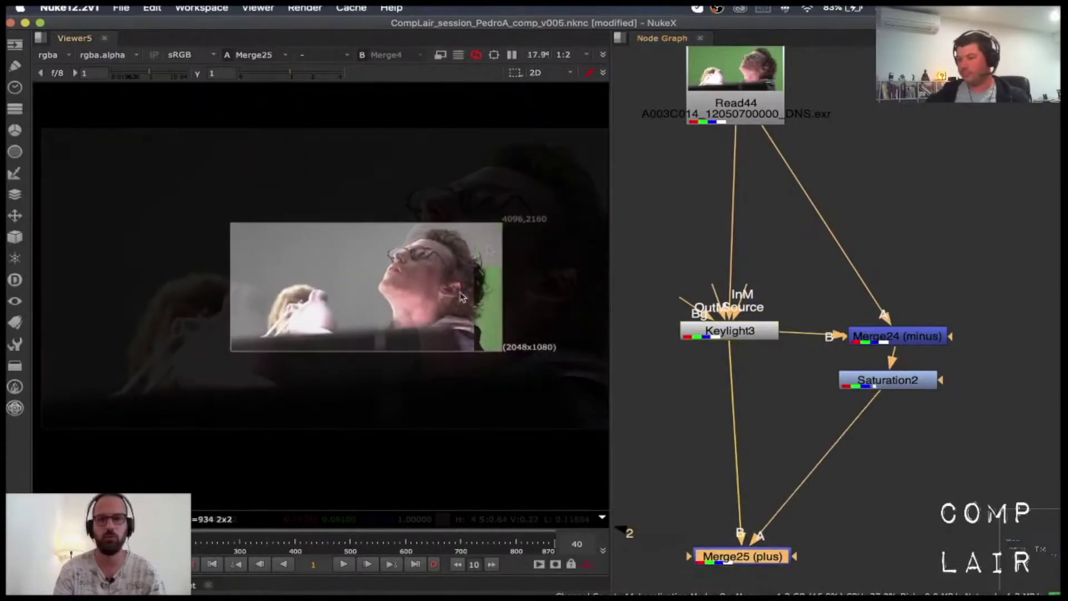
pyautogui.moveTo(928, 450); pyautogui.dragTo(865, 400, button='middle')
pyautogui.moveTo(687, 512); pyautogui.dragTo(681, 499)
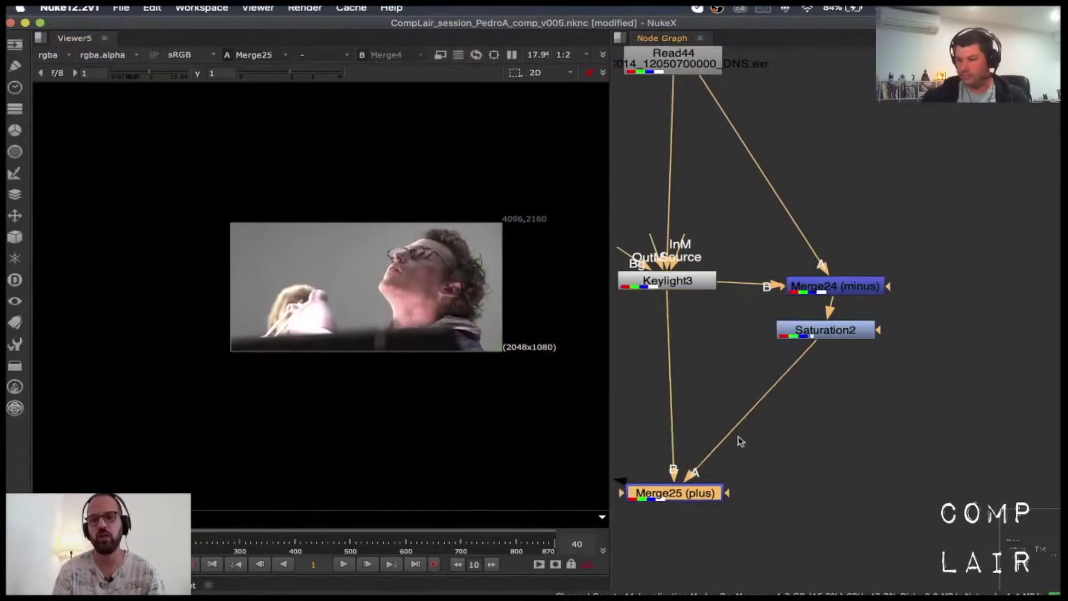
pyautogui.moveTo(743, 428); pyautogui.dragTo(854, 444, button='middle')
pyautogui.hscroll(5, 892, 440)
pyautogui.moveTo(860, 346); pyautogui.dragTo(867, 377)
pyautogui.press('2')
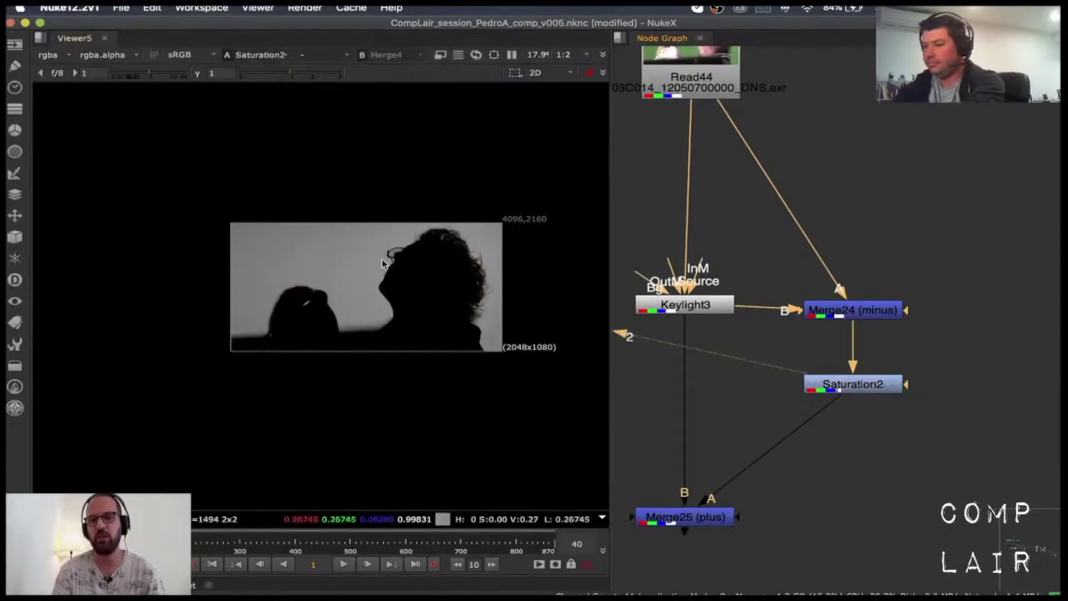
pyautogui.press('f')
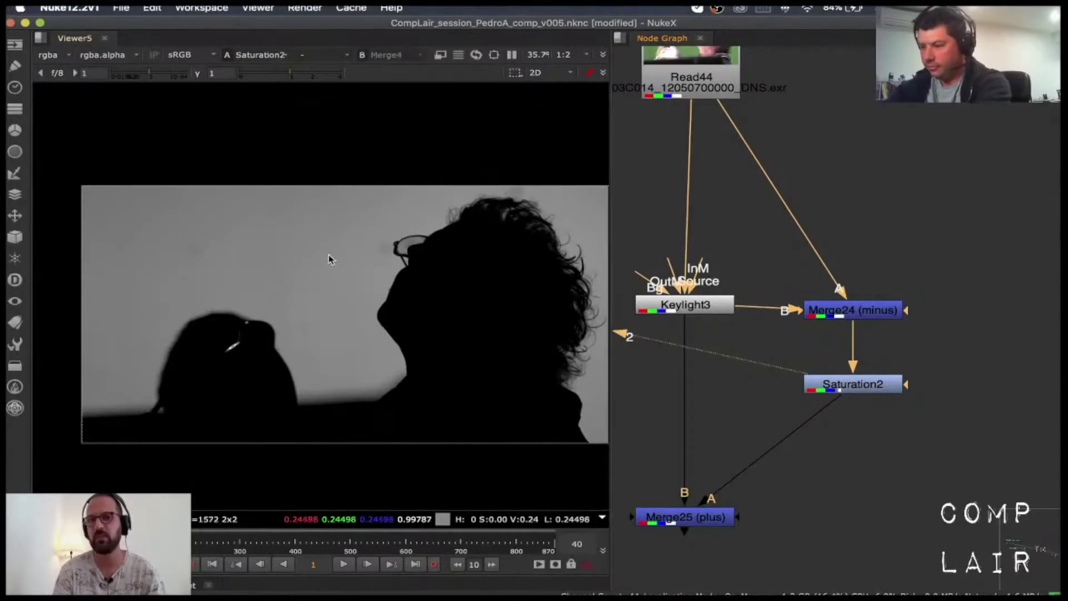
pyautogui.scroll(-1, 330, 258)
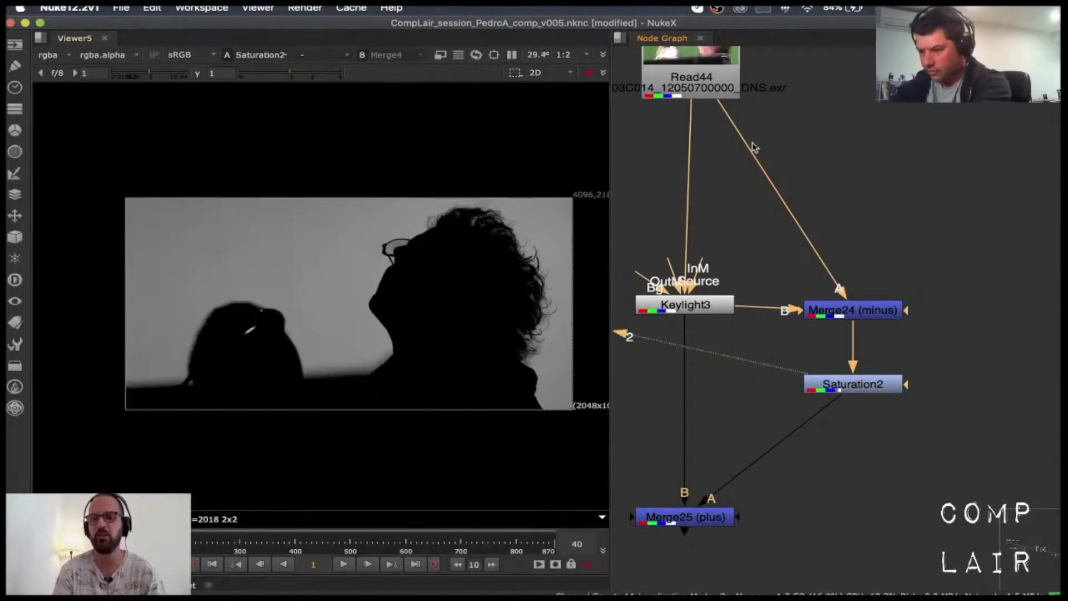
# - Route Read44 to Keylight3 and Merge24 (minus) through two right-angled Dots, and level Merge24 with Keylight3
pyautogui.moveTo(710, 73); pyautogui.dragTo(704, 82)
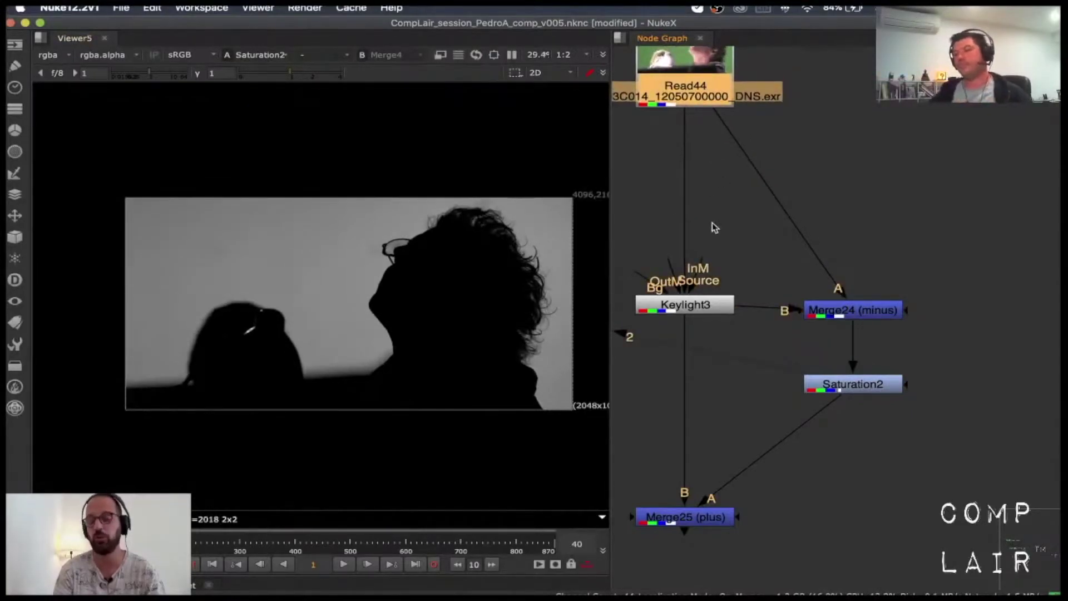
pyautogui.keyDown('ctrl'); pyautogui.click(686, 201); pyautogui.keyUp('ctrl')
pyautogui.moveTo(722, 115); pyautogui.dragTo(688, 197)
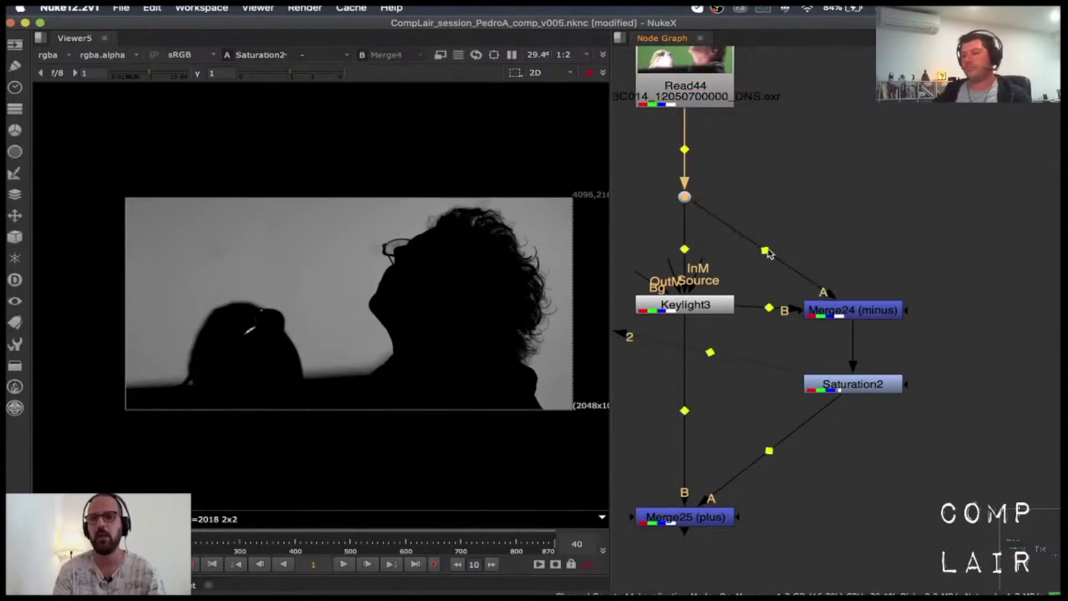
pyautogui.keyDown('ctrl'); pyautogui.moveTo(765, 250); pyautogui.dragTo(852, 197); pyautogui.keyUp('ctrl')
pyautogui.moveTo(842, 457); pyautogui.dragTo(871, 399, button='middle')
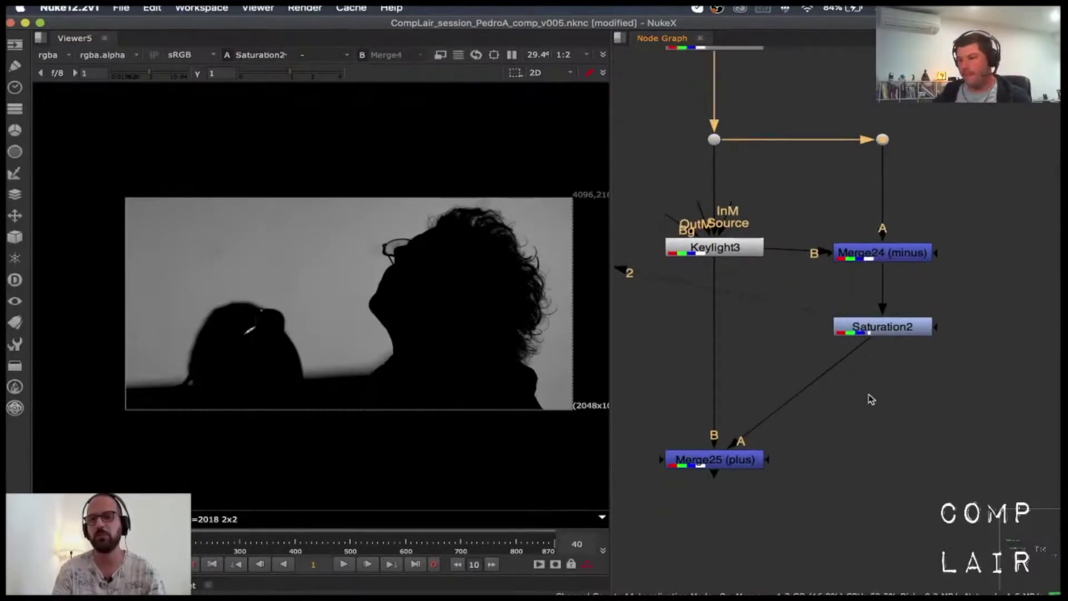
pyautogui.moveTo(846, 424); pyautogui.dragTo(665, 470)
pyautogui.press('2')
pyautogui.moveTo(891, 263); pyautogui.dragTo(897, 253)
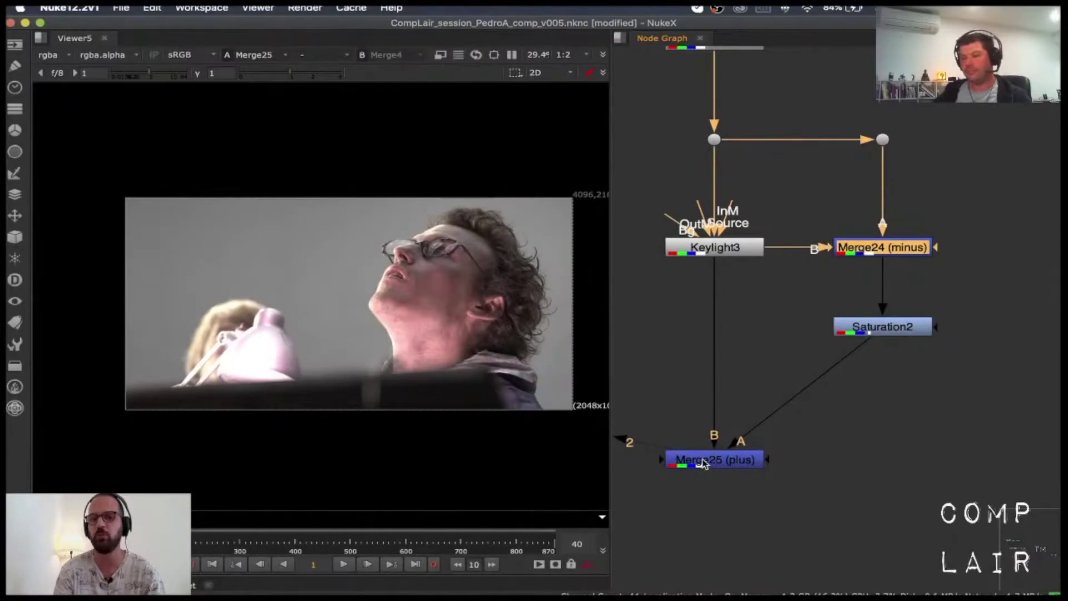
# - Compare the outputs of Saturation2 and Merge25 (plus) in the viewer
pyautogui.click(847, 331)
pyautogui.press('2')
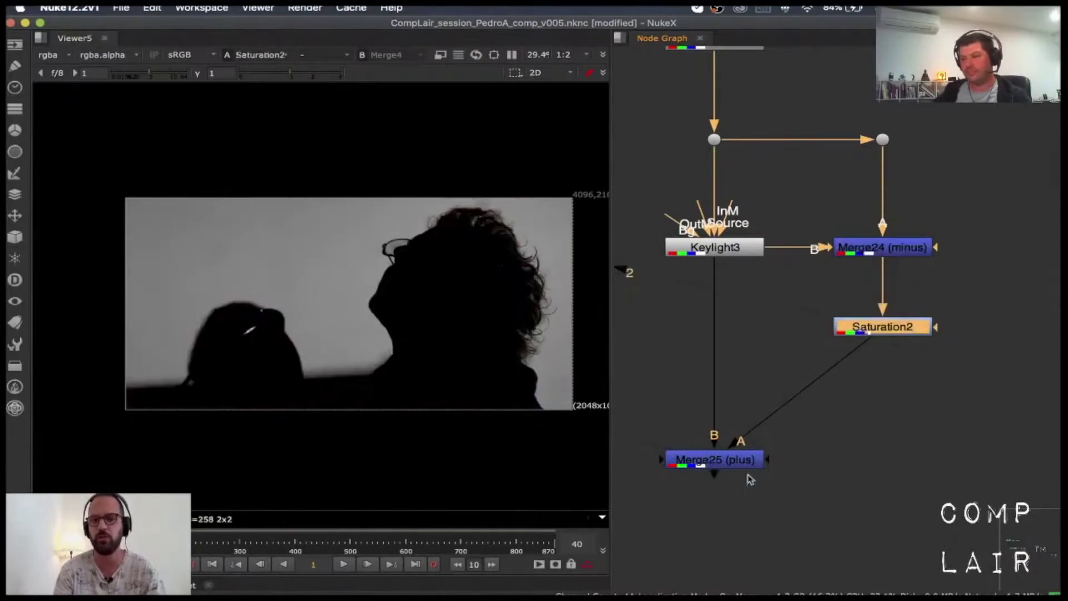
pyautogui.click(732, 460)
pyautogui.press('2')
# - Inspect Keylight3's colour and alpha around the man's hair and glasses
pyautogui.click(703, 253)
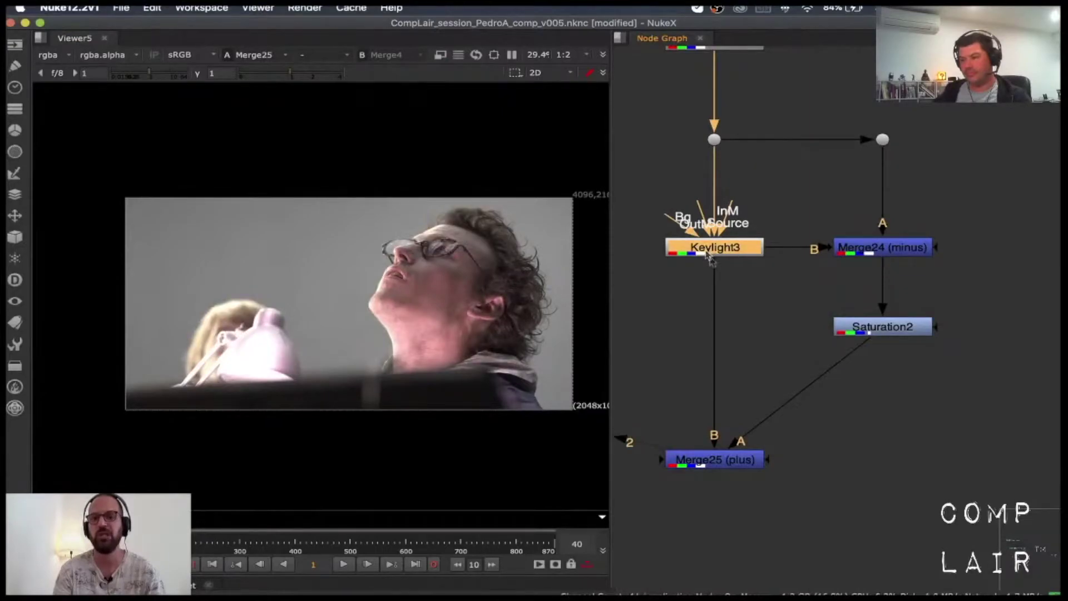
pyautogui.press('2')
pyautogui.scroll(5, 463, 224)
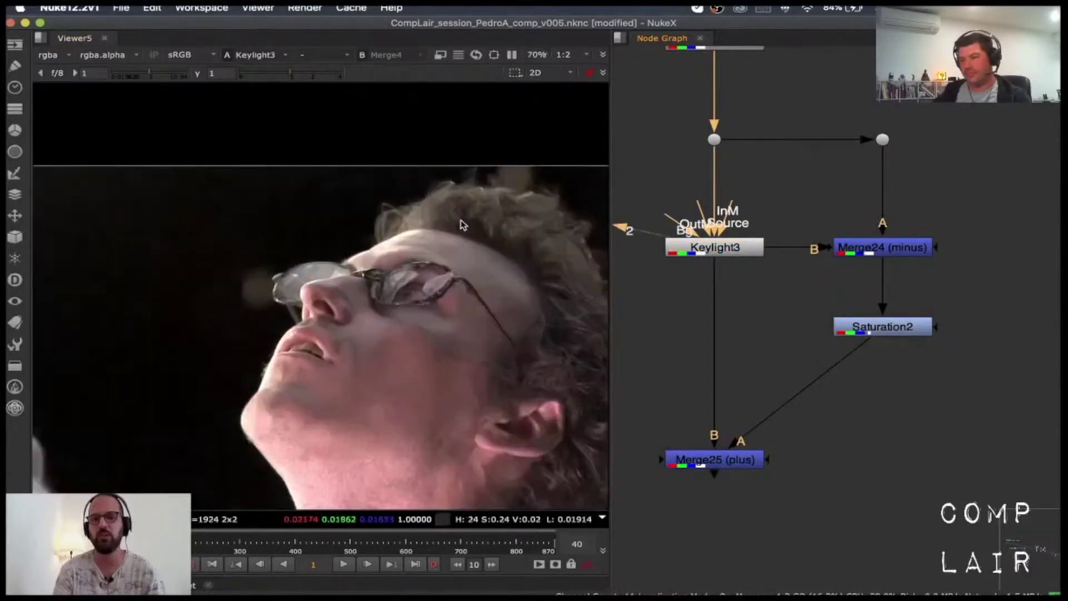
pyautogui.press('a')
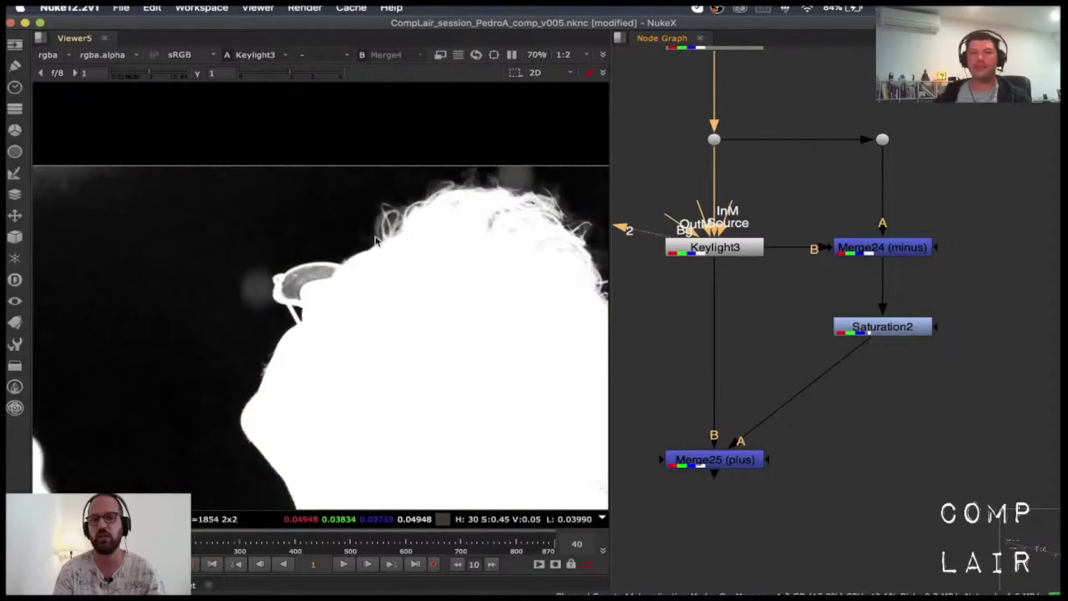
pyautogui.press('a')
# - Examine Merge25's despilled edges around the man's face and glasses, and compare them with Saturation2's grey difference
pyautogui.click(705, 463)
pyautogui.press('2')
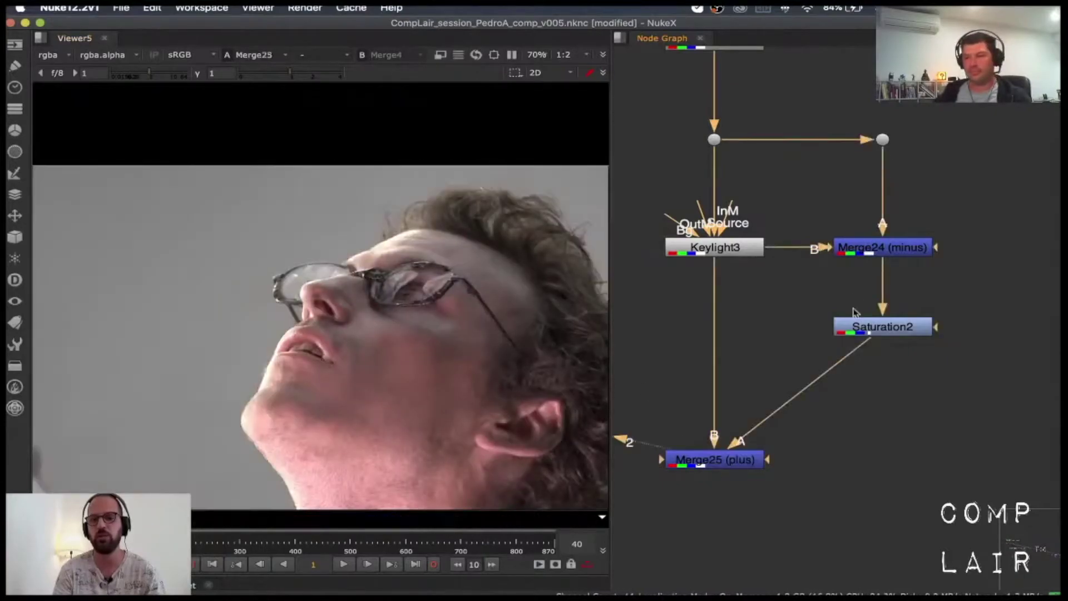
pyautogui.scroll(-5, 362, 228)
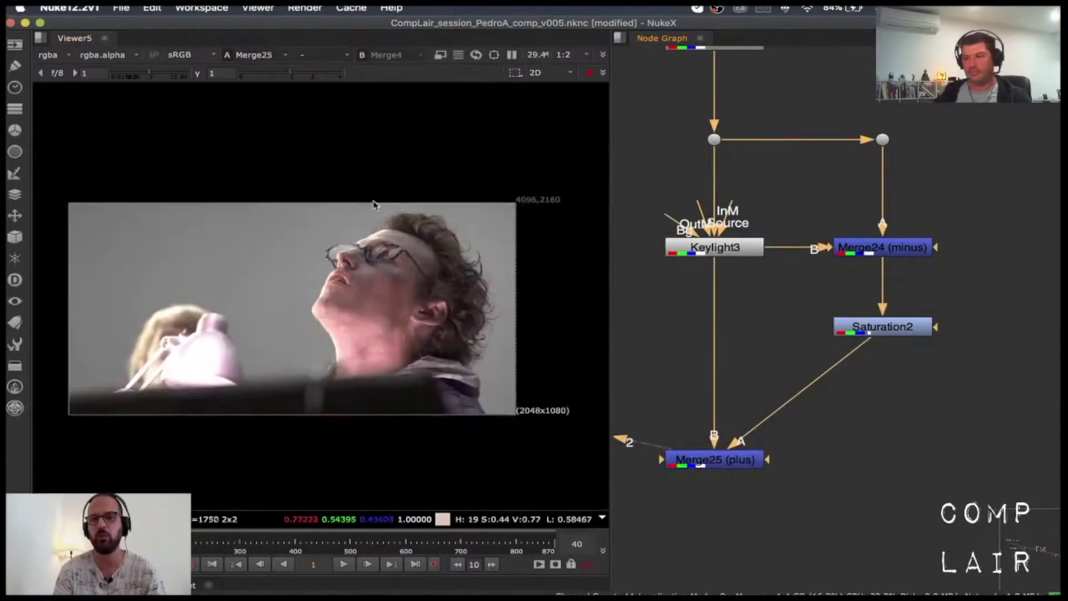
pyautogui.moveTo(343, 262); pyautogui.dragTo(374, 202, button='middle')
pyautogui.scroll(2, 355, 225)
pyautogui.scroll(4, 354, 228)
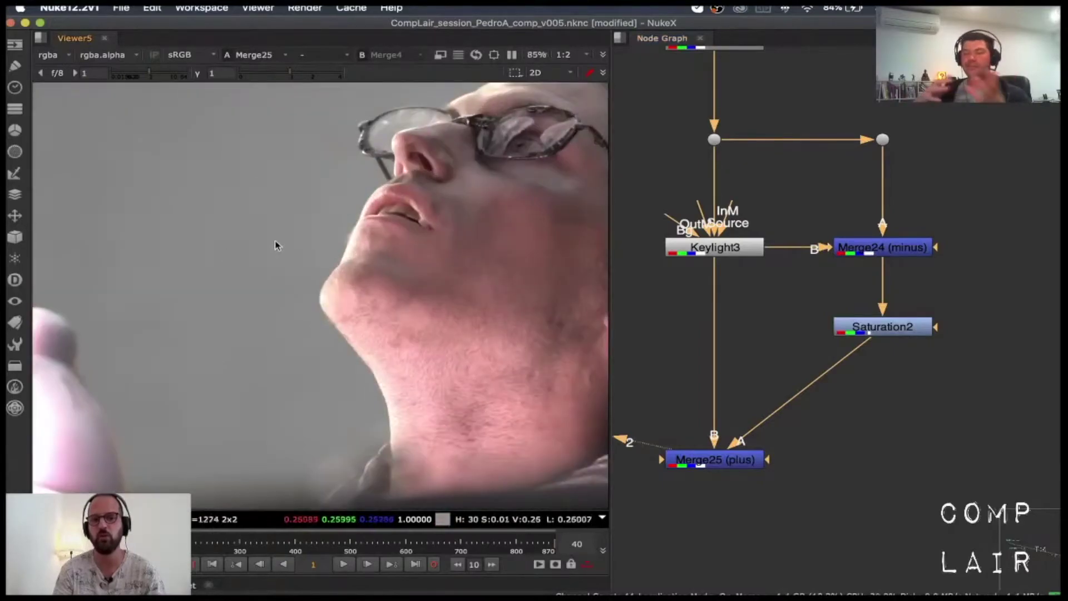
pyautogui.scroll(8, 277, 246)
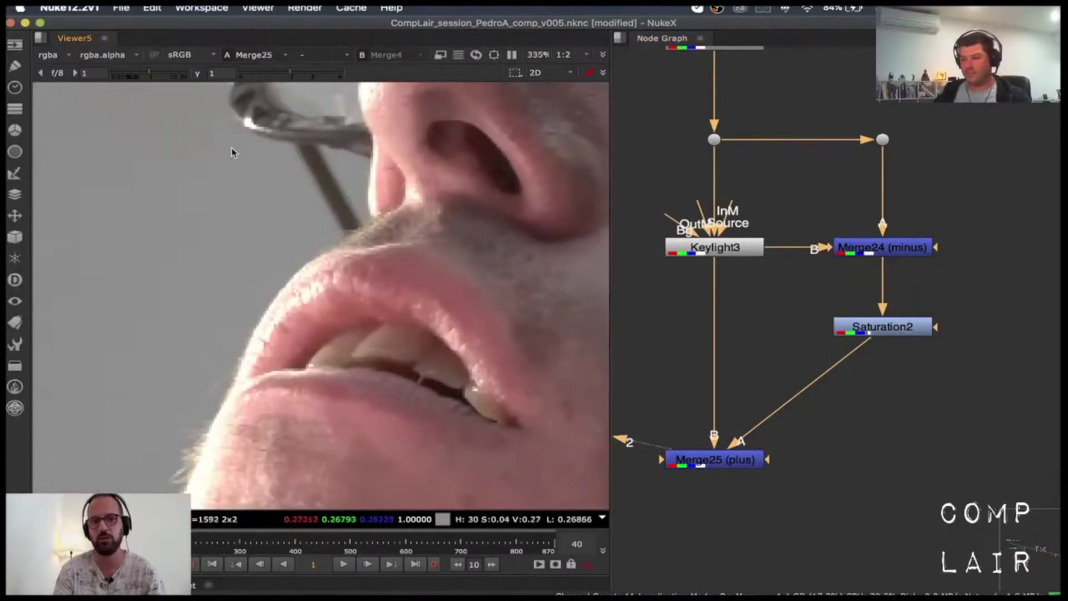
pyautogui.scroll(-10, 378, 290)
pyautogui.scroll(-2, 649, 364)
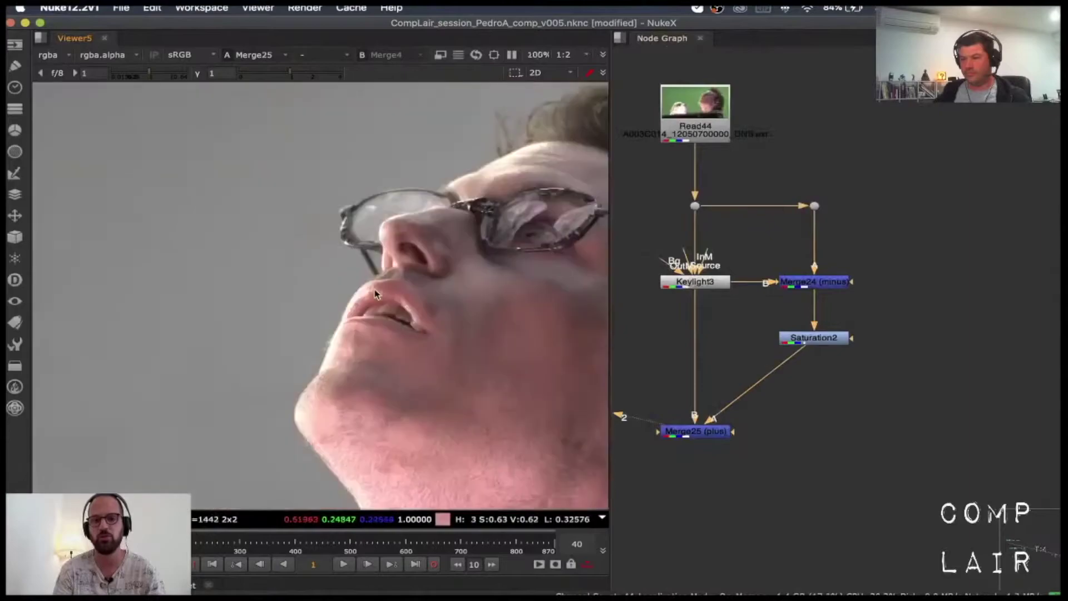
pyautogui.click(800, 341)
pyautogui.press('2')
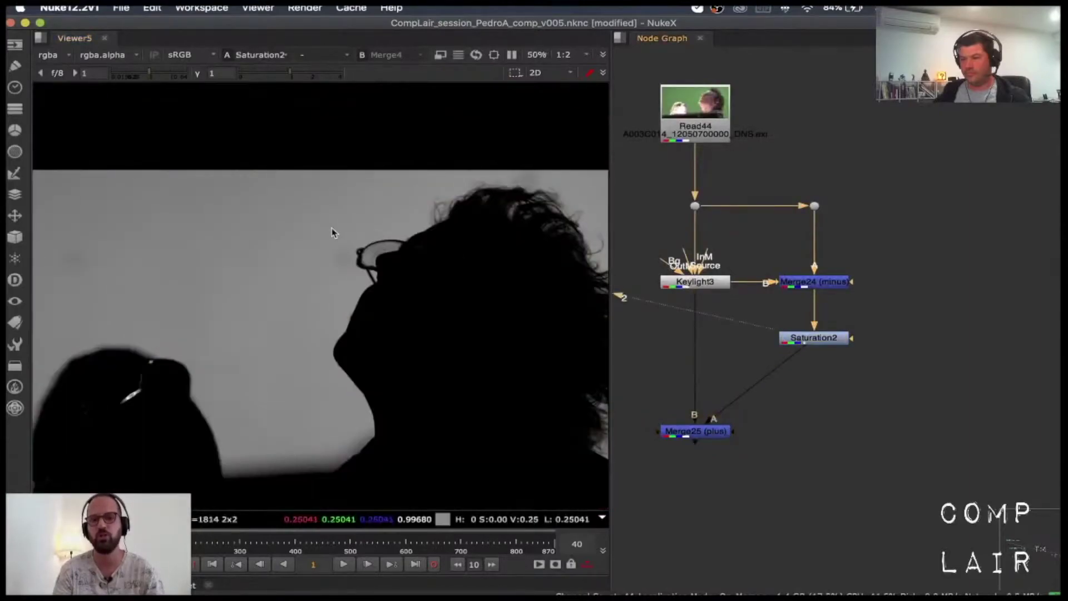
pyautogui.scroll(-5, 249, 284)
# - Add a Constant node in the empty area beside Merge24 (minus) and Saturation2
pyautogui.moveTo(926, 347); pyautogui.dragTo(776, 341, button='middle')
pyautogui.press('Tab')
pyautogui.write('cons')
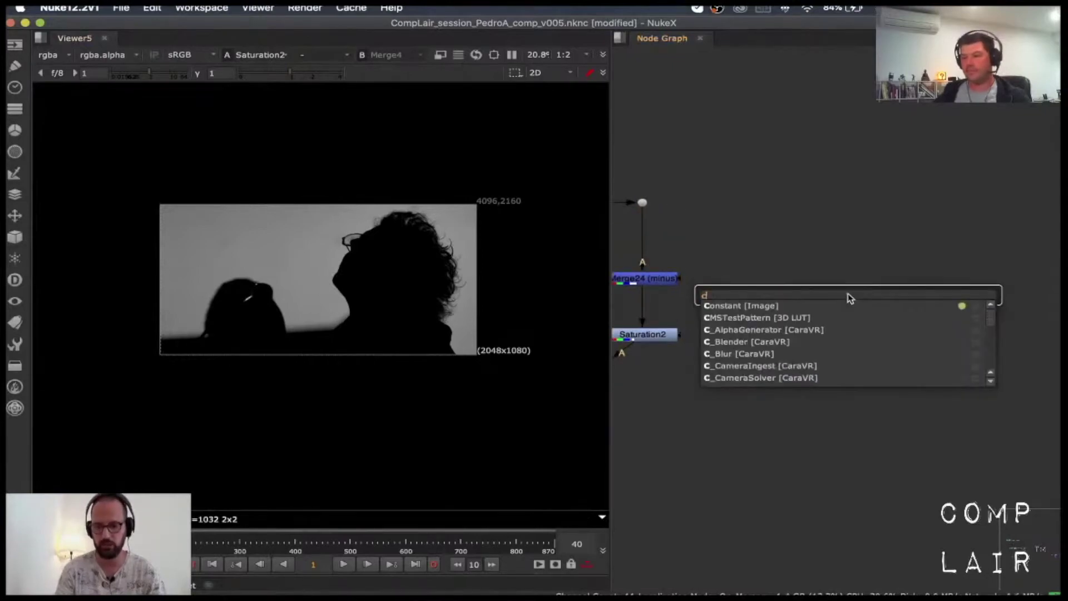
pyautogui.press('Return')
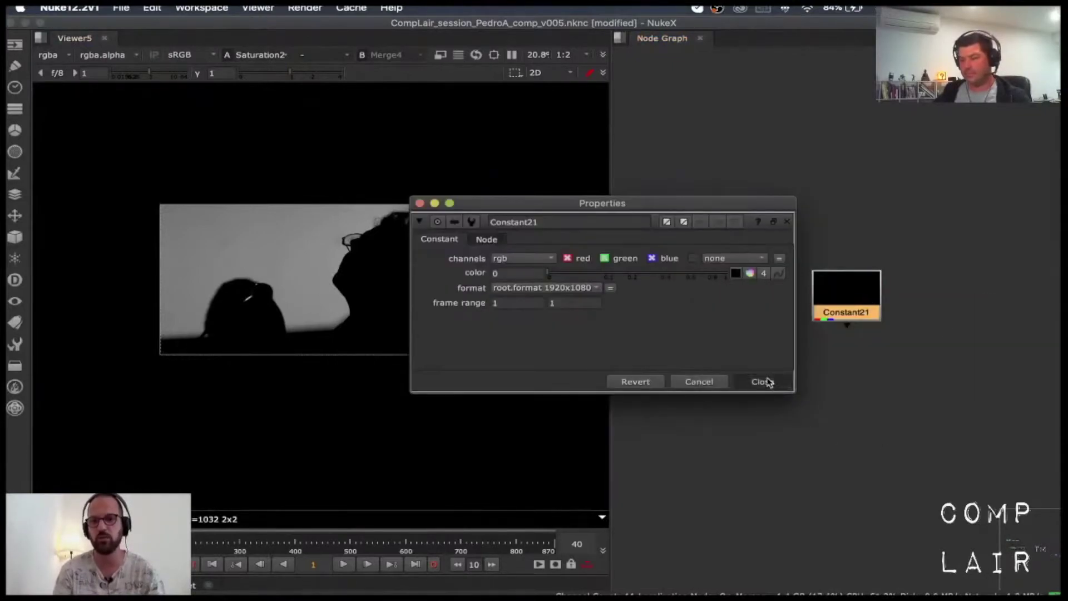
pyautogui.click(768, 379)
# - Show the plate at 1:1 to check its format, and set the Constant's format to 4K_DCP 4096x2160
pyautogui.moveTo(694, 165); pyautogui.dragTo(769, 178, button='middle')
pyautogui.moveTo(769, 179); pyautogui.dragTo(680, 240)
pyautogui.press('2')
pyautogui.doubleClick(908, 310)
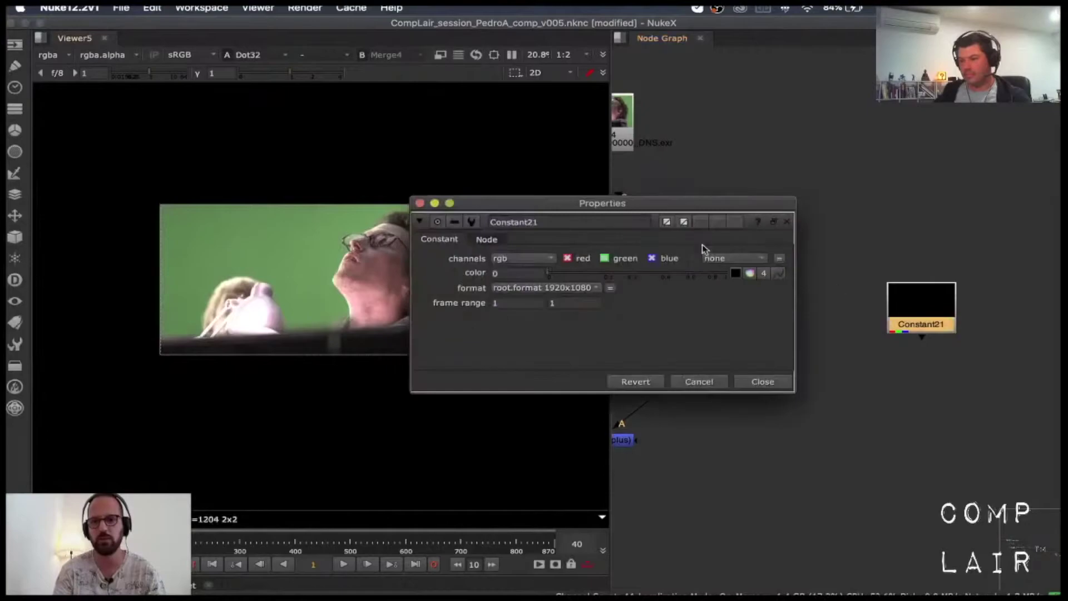
pyautogui.click(569, 287)
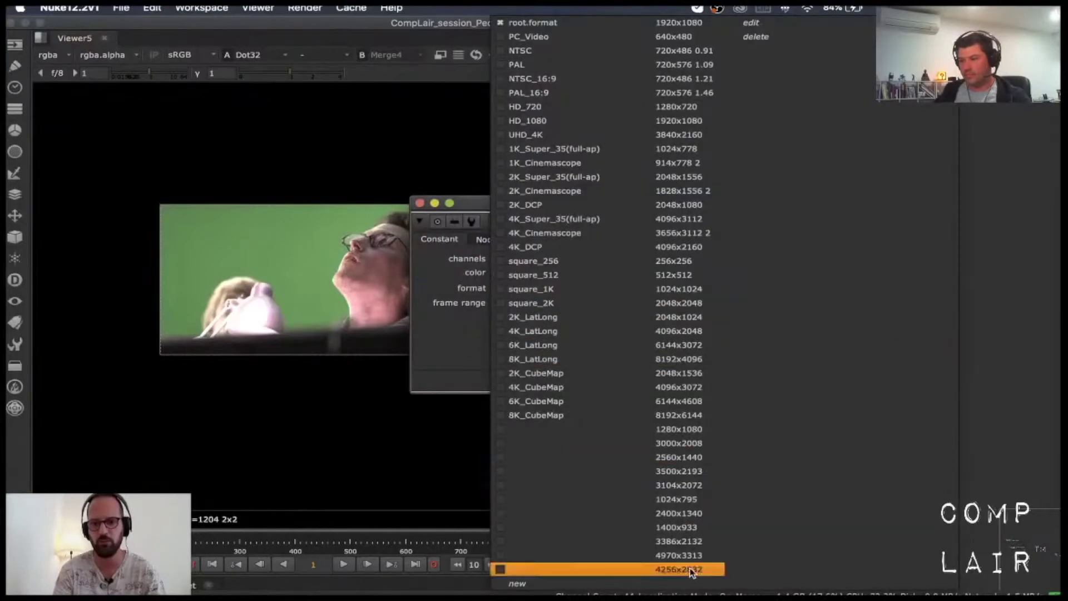
pyautogui.click(259, 236)
pyautogui.click(564, 55)
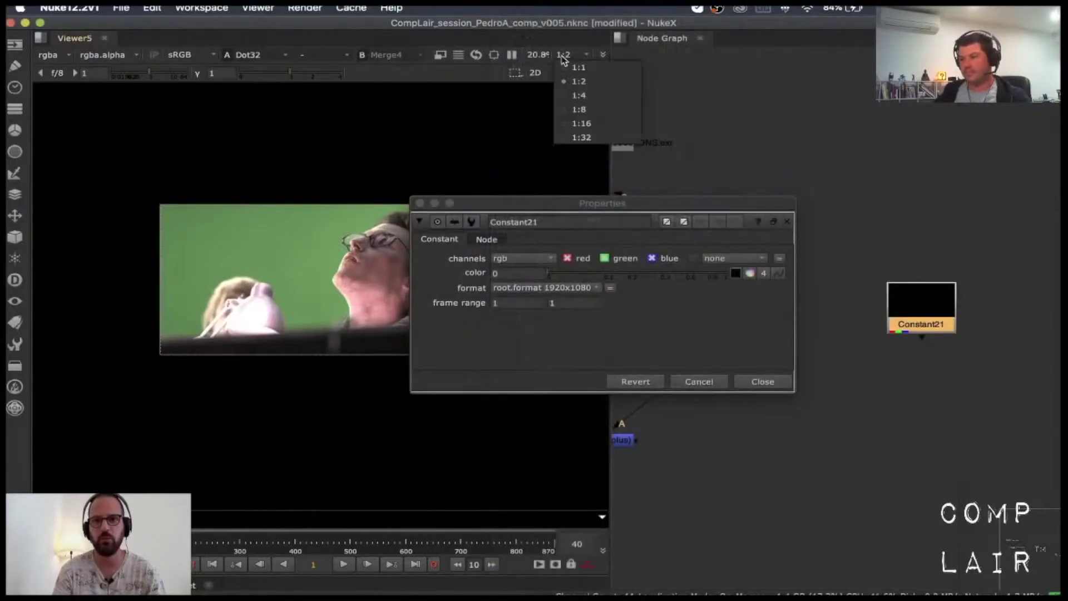
pyautogui.click(579, 67)
pyautogui.click(573, 290)
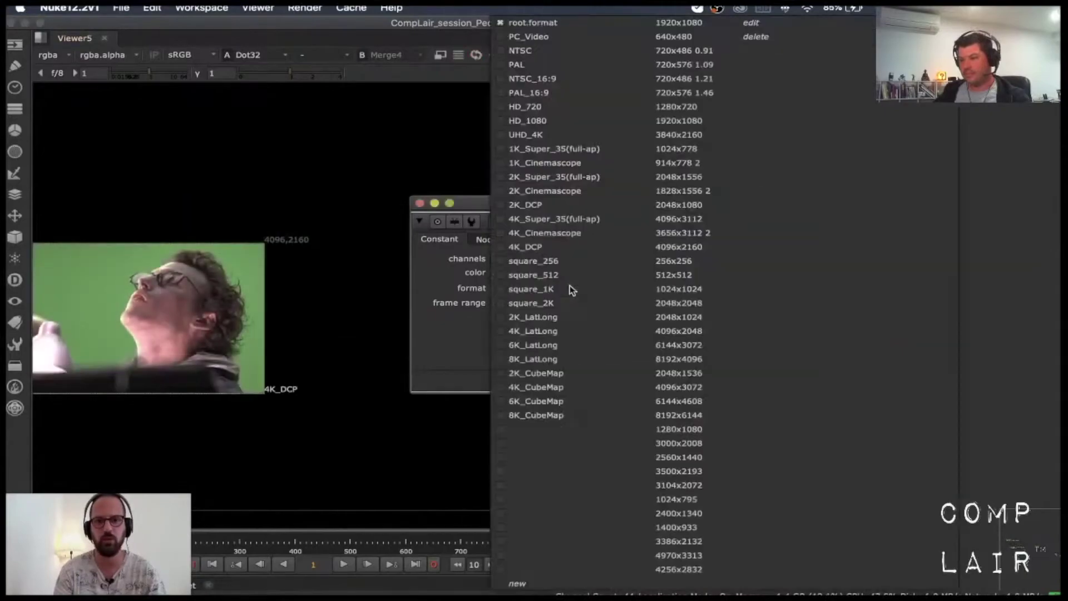
pyautogui.click(599, 246)
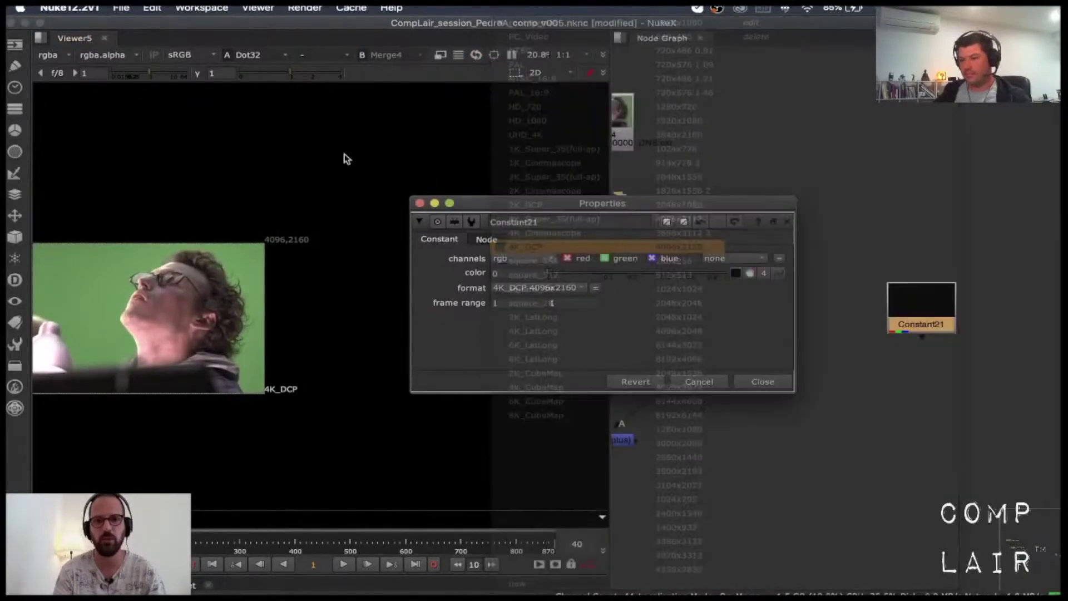
# - Return the viewer to 1:2 downscaling and give the Constant a skin tone sampled from the plate
pyautogui.click(564, 55)
pyautogui.click(567, 95)
pyautogui.click(763, 382)
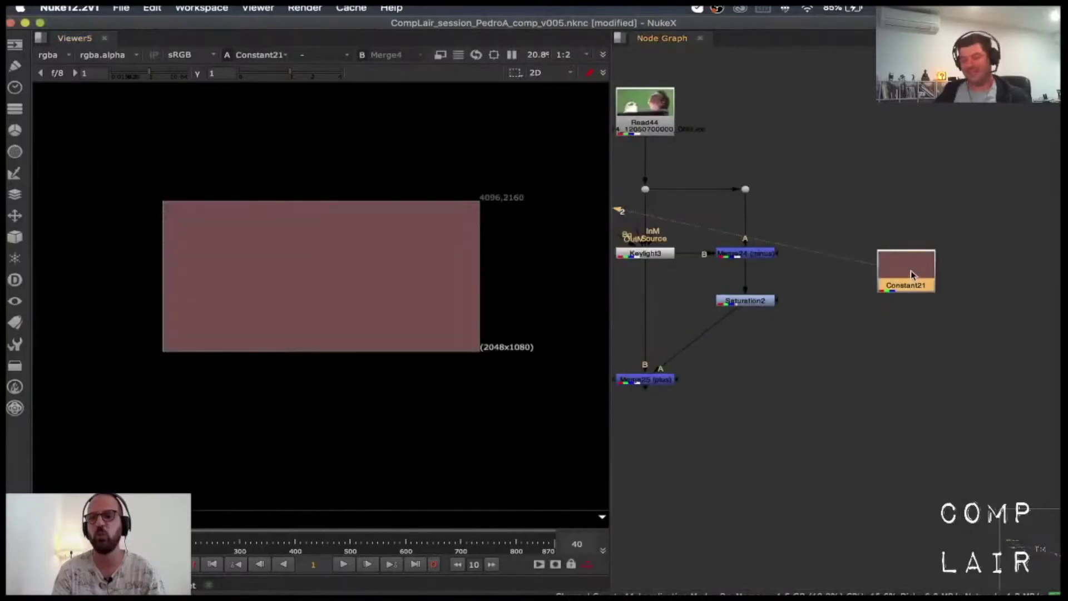
pyautogui.moveTo(911, 271); pyautogui.dragTo(903, 263)
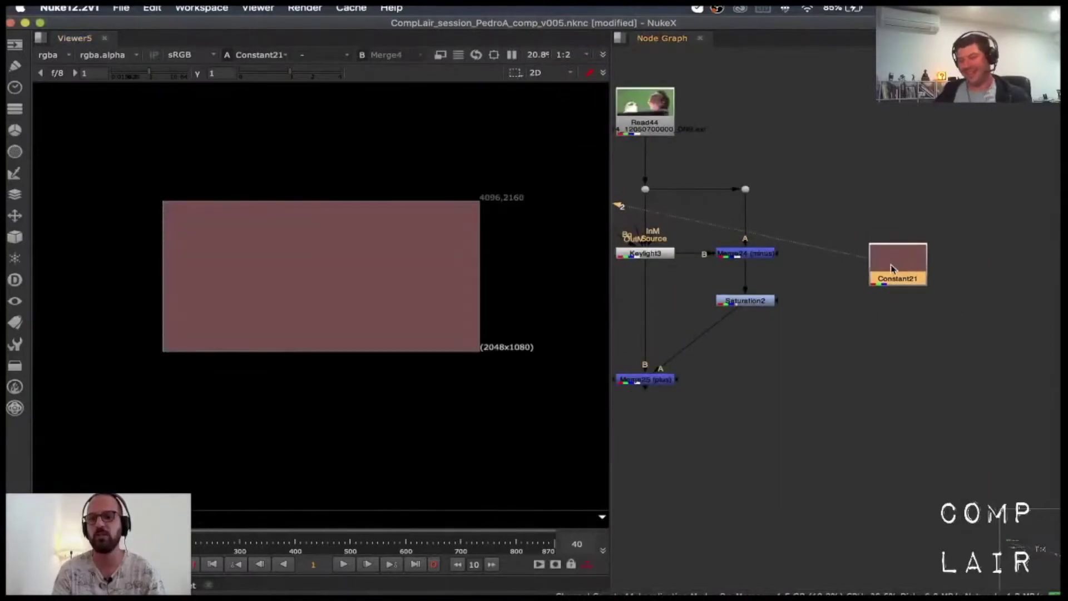
# - Link the Constant's colour to Keylight3's Screen Colour with an expression
pyautogui.moveTo(792, 167); pyautogui.dragTo(673, 226)
pyautogui.press('1')
pyautogui.doubleClick(899, 264)
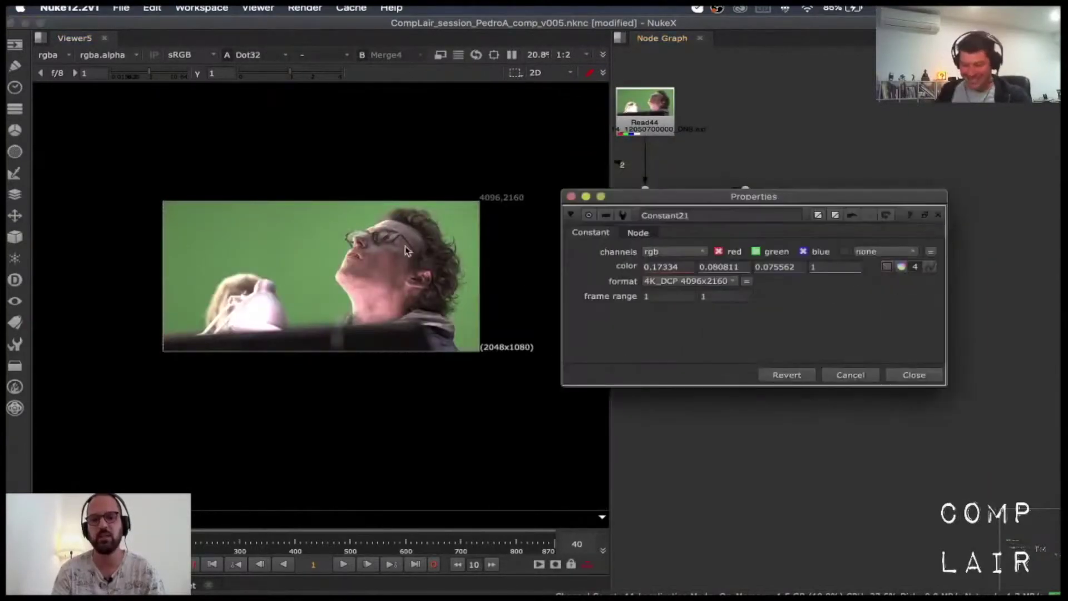
pyautogui.click(913, 375)
pyautogui.moveTo(766, 274); pyautogui.dragTo(877, 291, button='middle')
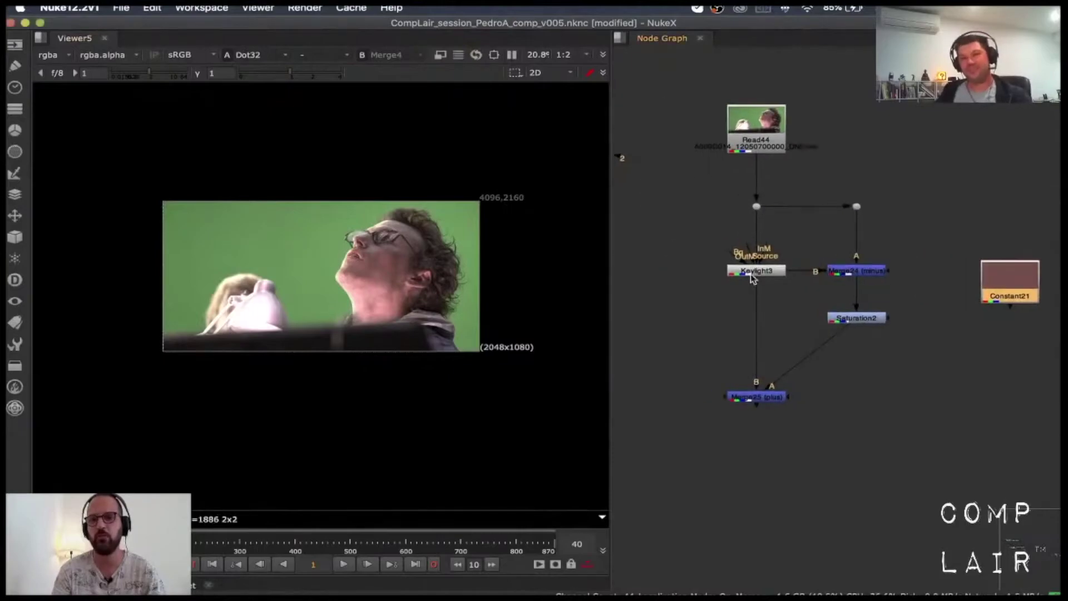
pyautogui.doubleClick(754, 272)
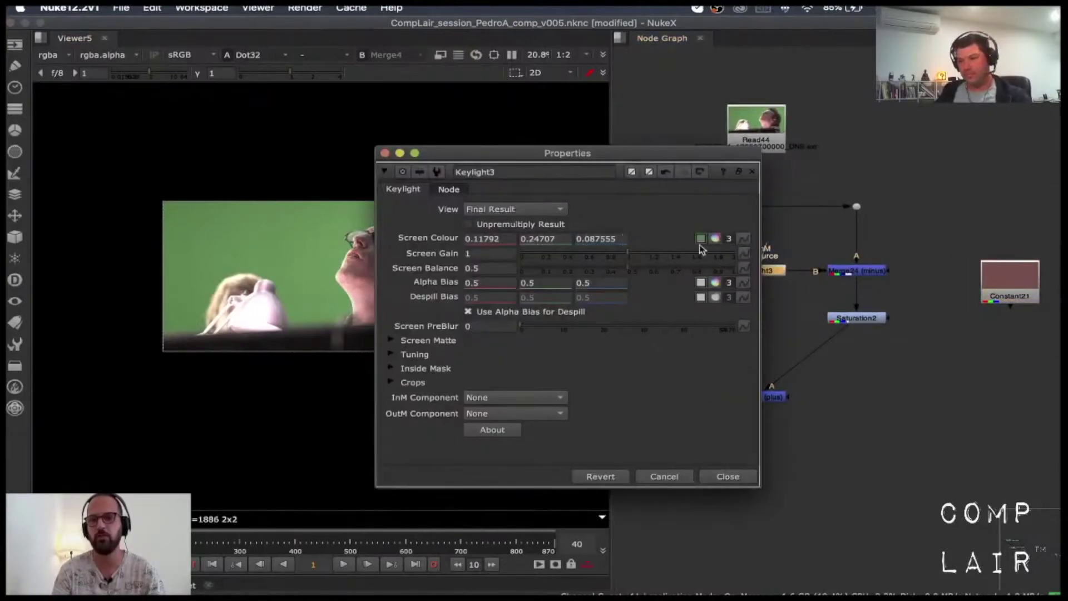
pyautogui.doubleClick(993, 278)
pyautogui.moveTo(695, 207); pyautogui.dragTo(826, 297)
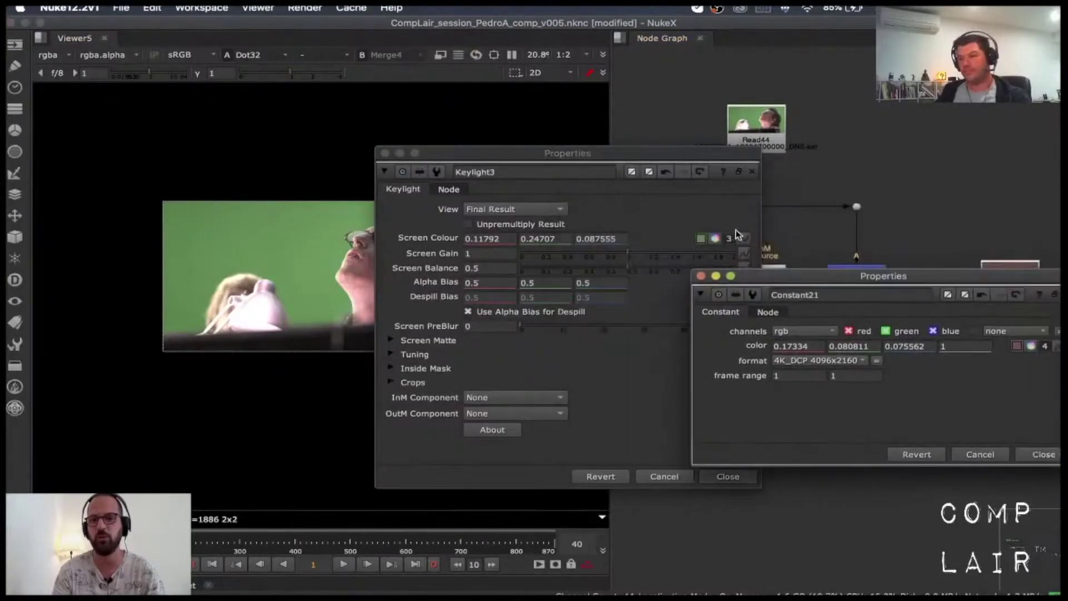
pyautogui.keyDown('super'); pyautogui.moveTo(746, 238); pyautogui.dragTo(984, 347); pyautogui.keyUp('super')
pyautogui.click(1050, 454)
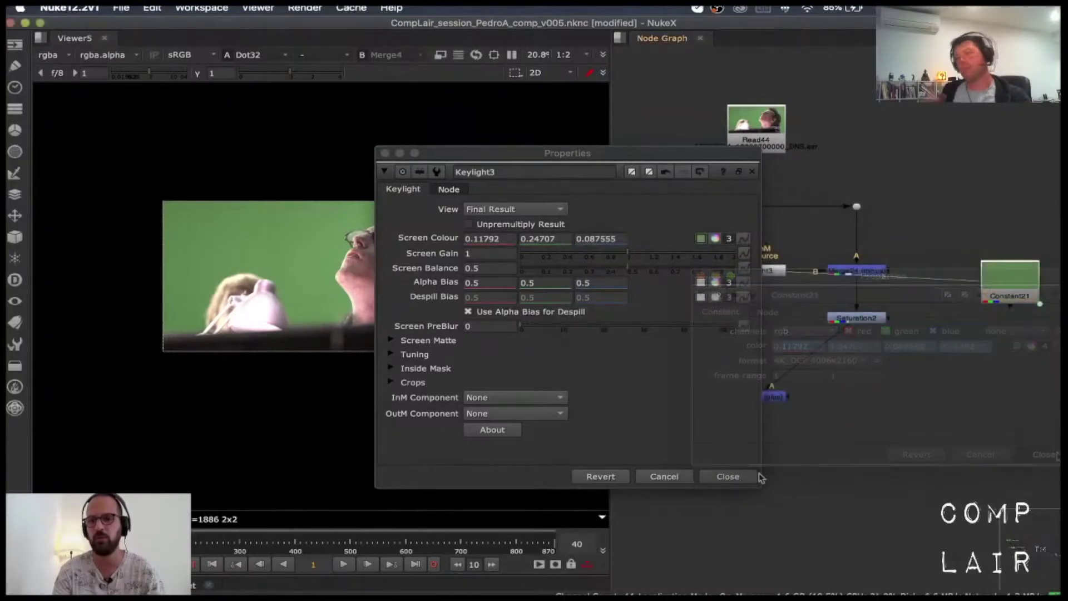
pyautogui.click(749, 477)
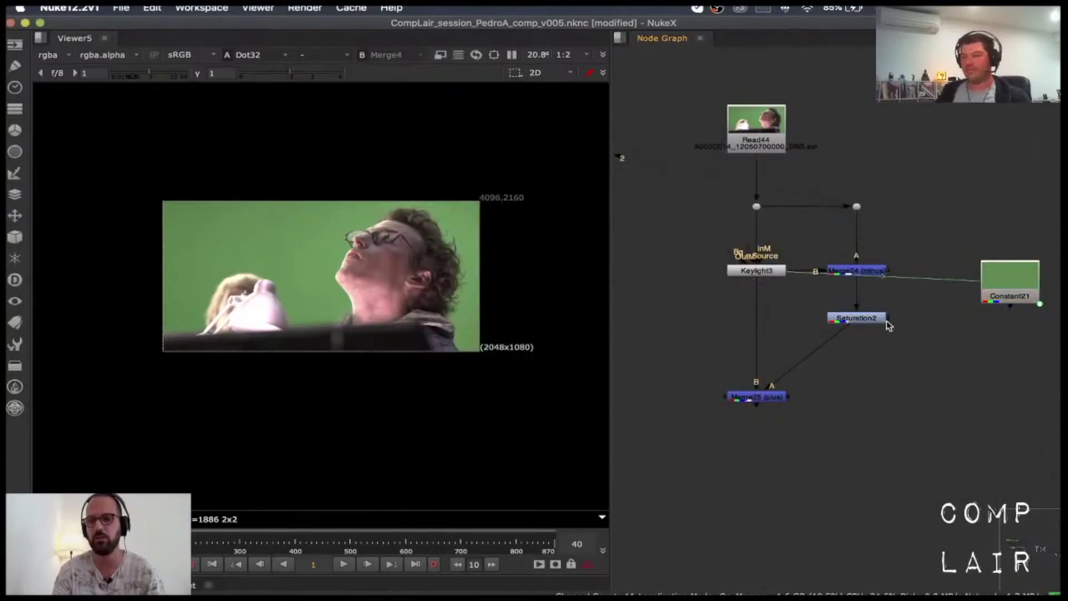
# - Clone Saturation2 and attach the clone below the green Constant21
pyautogui.moveTo(884, 320); pyautogui.dragTo(868, 318)
pyautogui.hotkey('alt', 'k')
pyautogui.click(925, 358)
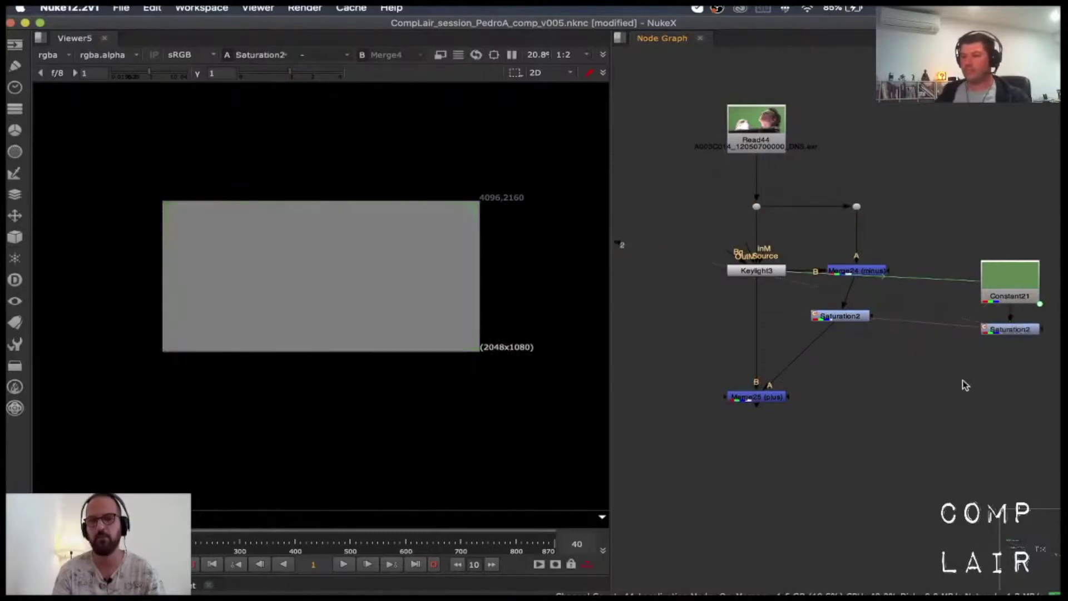
# - Compare the original and cloned Saturation2 outputs in the viewer, and realign the original under Merge24 (minus)
pyautogui.moveTo(974, 382); pyautogui.dragTo(802, 372, button='middle')
pyautogui.moveTo(669, 306); pyautogui.dragTo(699, 311)
pyautogui.press('2')
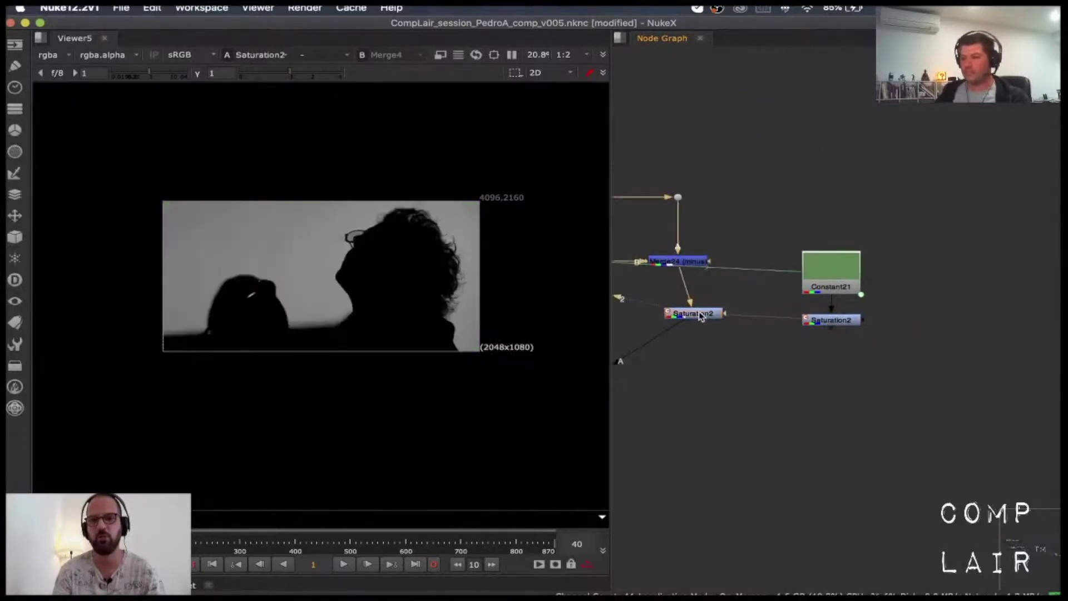
pyautogui.click(813, 320)
pyautogui.press('2')
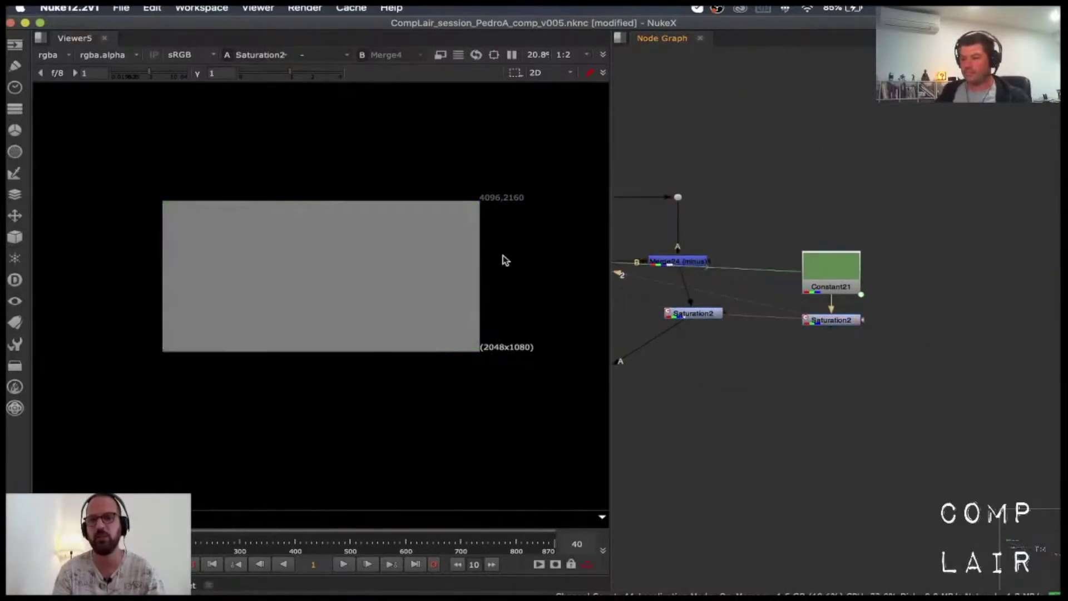
pyautogui.moveTo(709, 313); pyautogui.dragTo(695, 320)
pyautogui.moveTo(815, 359); pyautogui.dragTo(749, 366, button='middle')
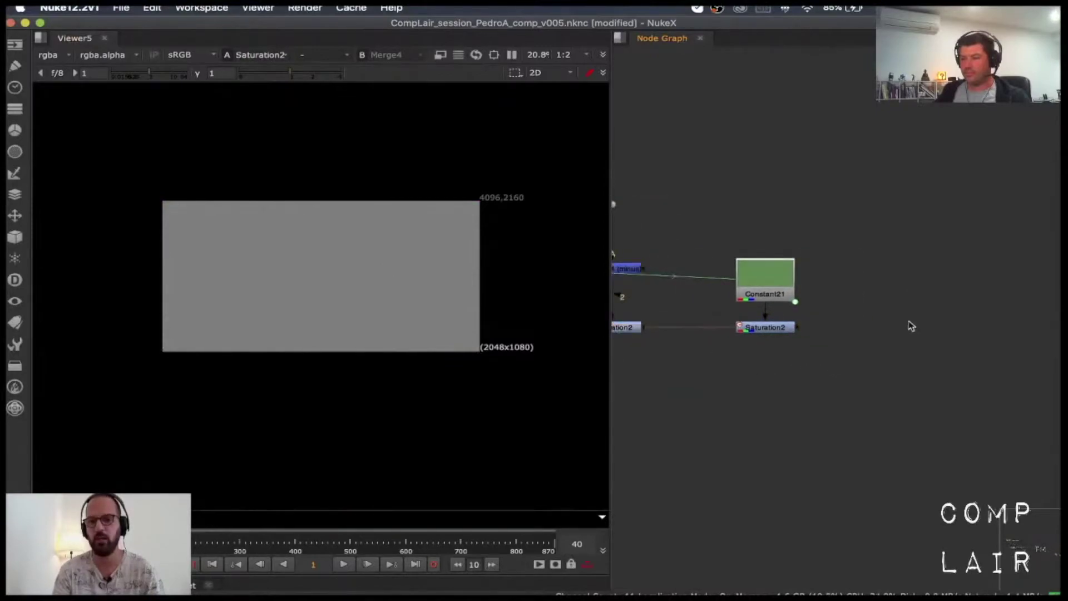
pyautogui.press('Tab')
pyautogui.press('Return')
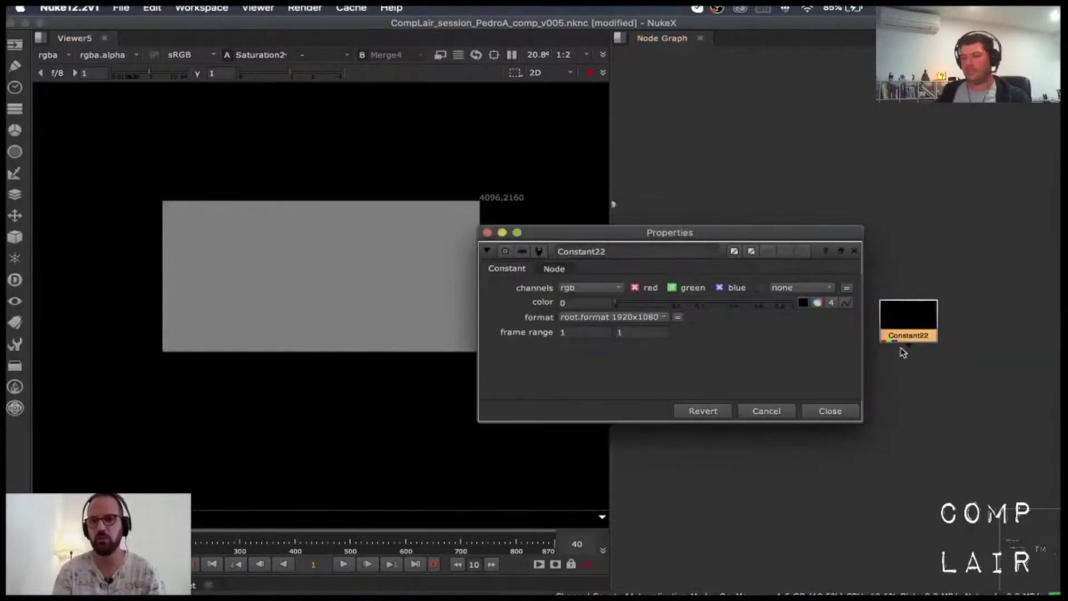
pyautogui.press('Delete')
# - Duplicate the green Constant21 and place the copy to its right
pyautogui.click(773, 287)
pyautogui.press('super+c')
pyautogui.press('super+v')
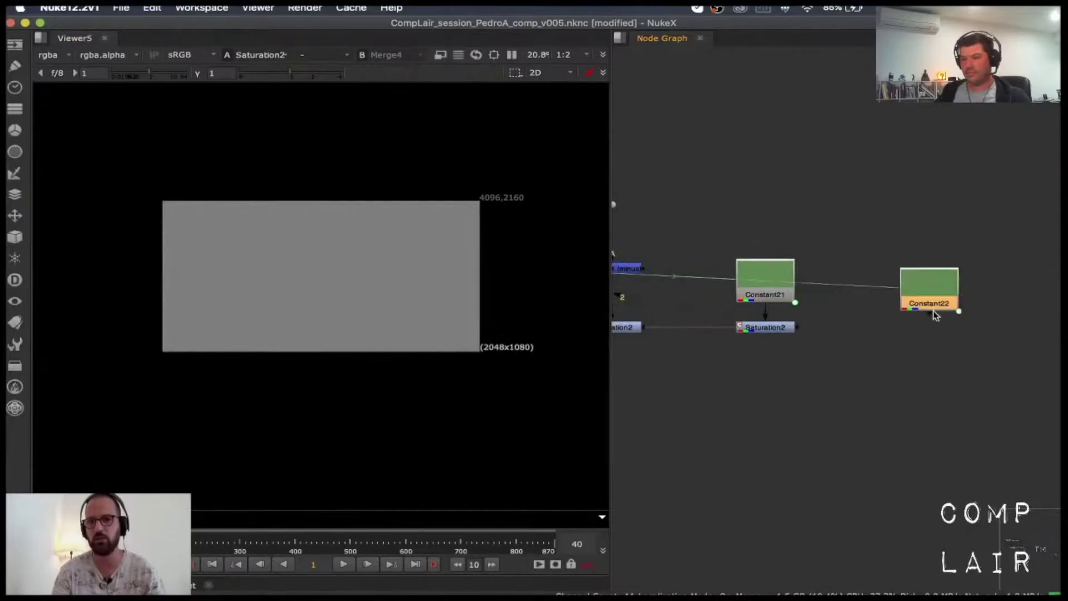
pyautogui.moveTo(912, 301); pyautogui.dragTo(929, 327)
# - Remove the Screen Colour expression from Constant22's colour so that it holds independent values
pyautogui.doubleClick(928, 326)
pyautogui.click(845, 302)
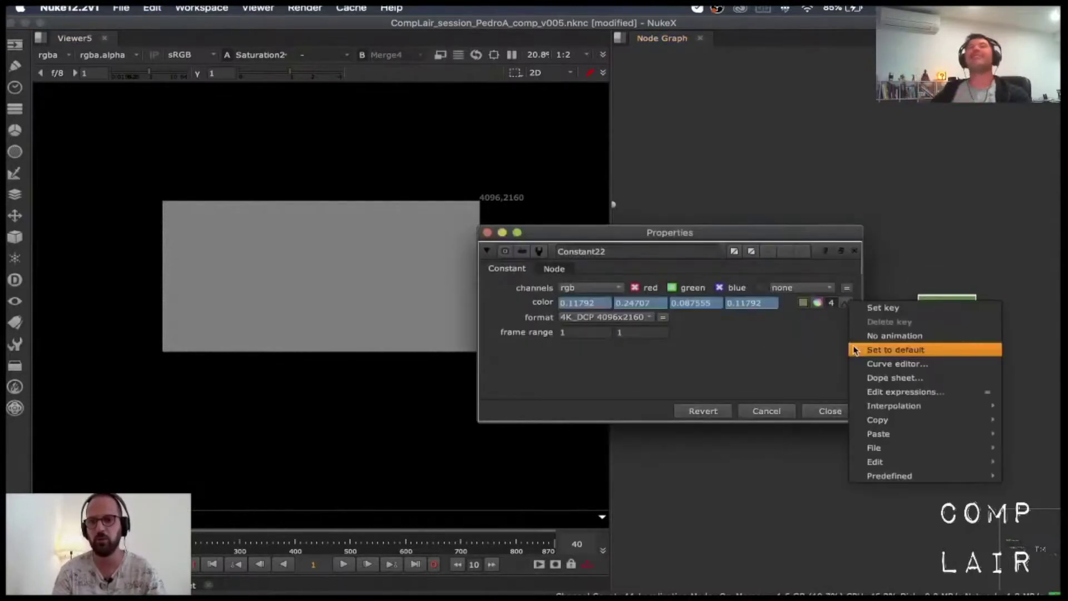
pyautogui.click(860, 337)
pyautogui.press('Return')
pyautogui.click(851, 410)
pyautogui.doubleClick(918, 327)
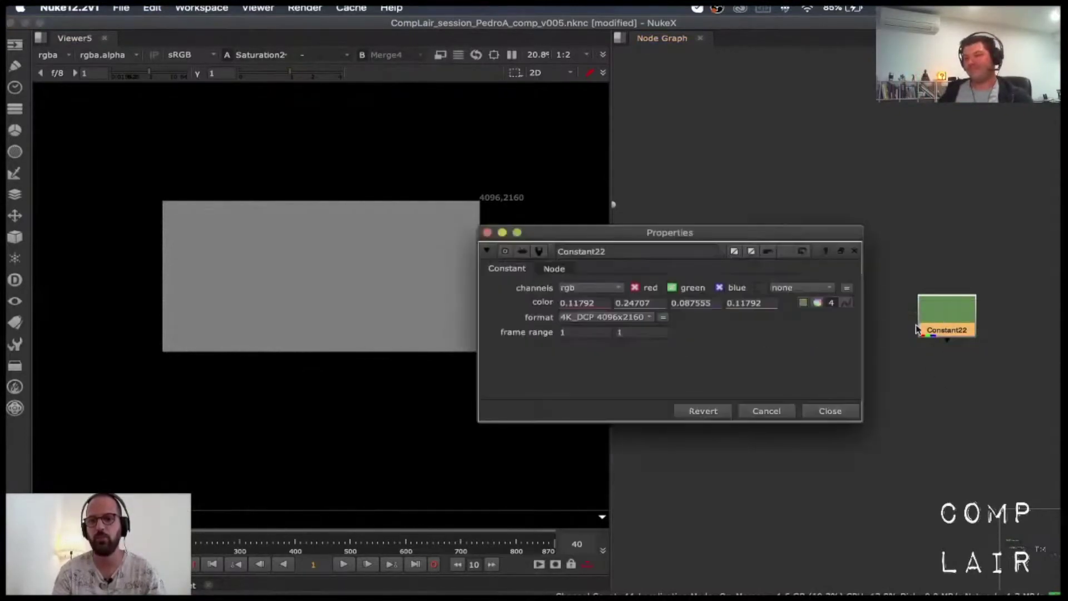
pyautogui.click(828, 413)
# - View the plate and set Constant22's colour to a skin tone sampled from the man's jaw and neck area
pyautogui.moveTo(826, 413); pyautogui.dragTo(935, 422, button='middle')
pyautogui.press('2')
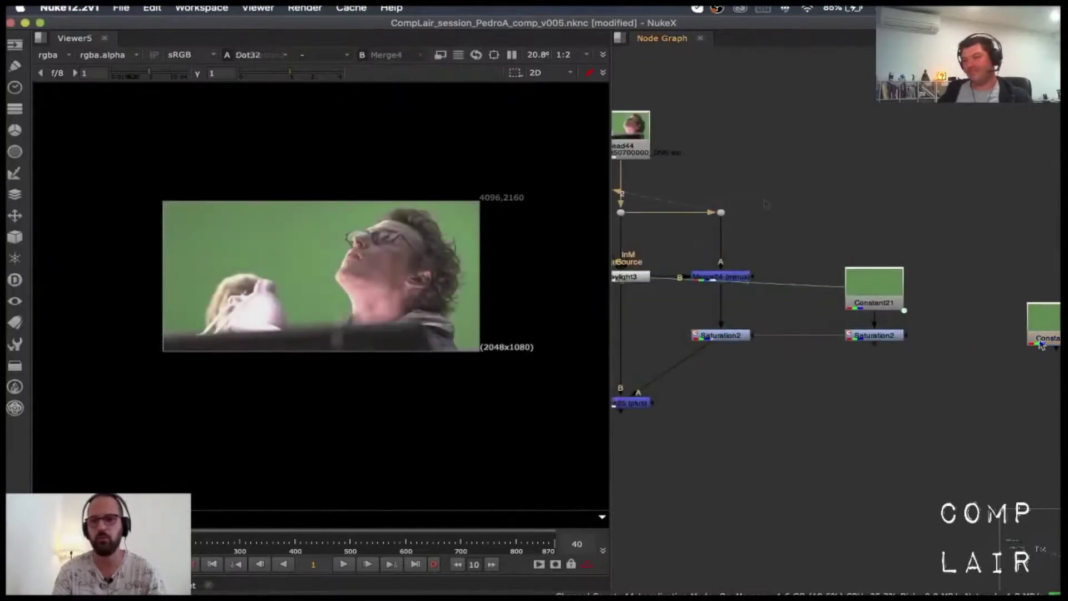
pyautogui.doubleClick(1044, 328)
pyautogui.click(803, 303)
pyautogui.keyDown('ctrl'); pyautogui.click(382, 287); pyautogui.keyUp('ctrl')
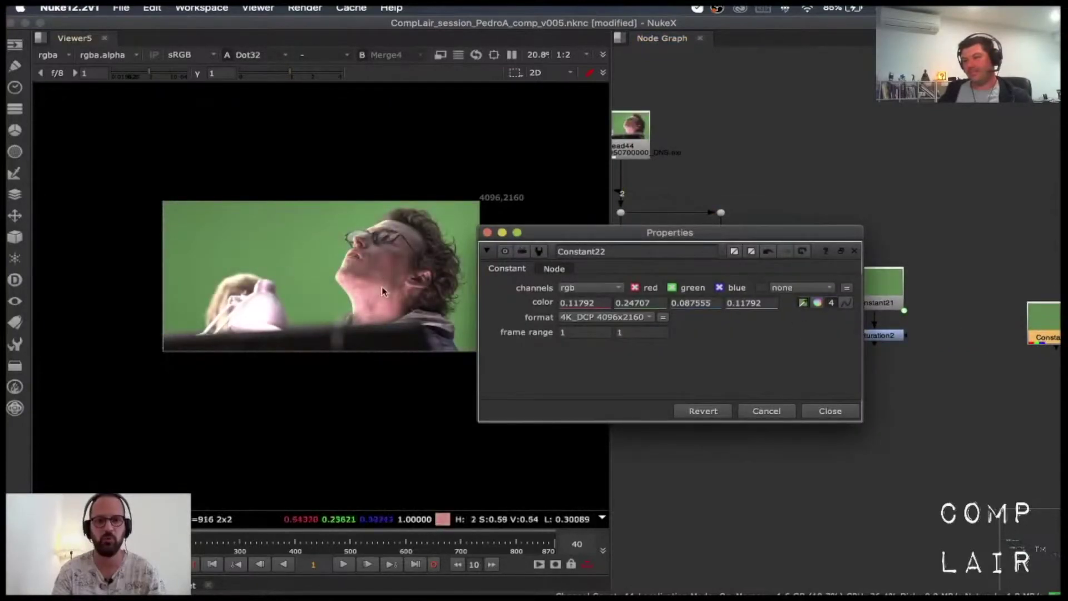
pyautogui.click(816, 411)
# - Add a Merge node, connect it to the cloned Saturation2 and place it below, between the two Constants
pyautogui.moveTo(840, 411); pyautogui.dragTo(796, 405, button='middle')
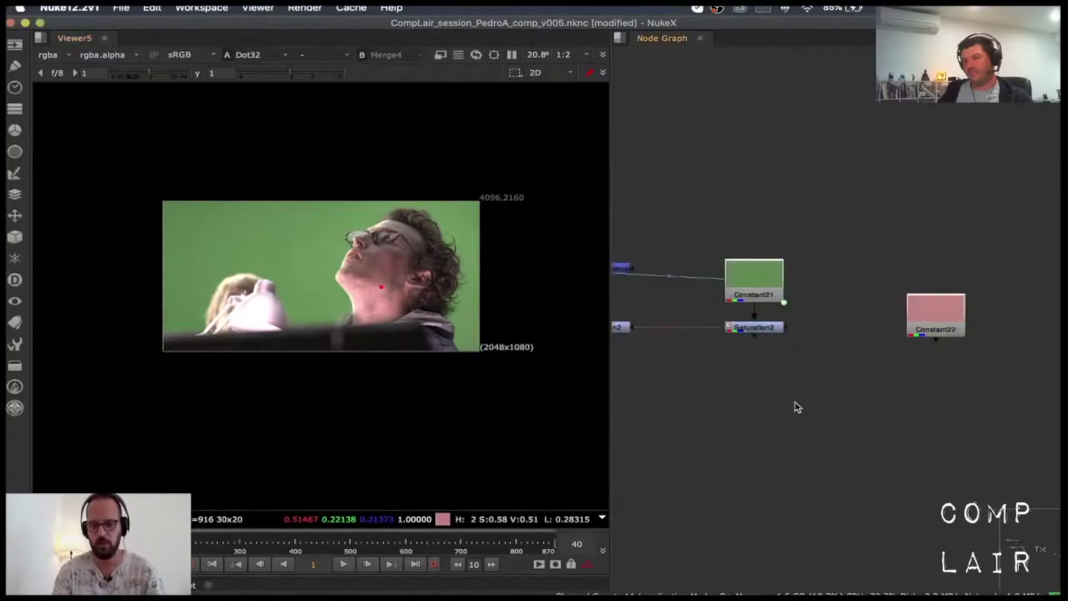
pyautogui.press('m')
pyautogui.moveTo(781, 384); pyautogui.dragTo(767, 315)
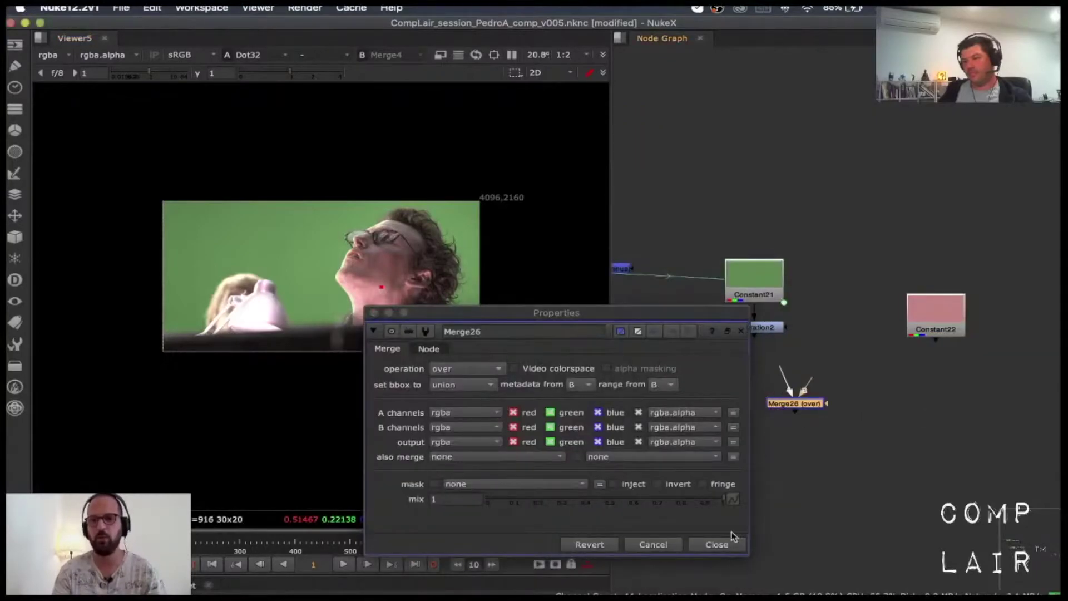
pyautogui.click(729, 543)
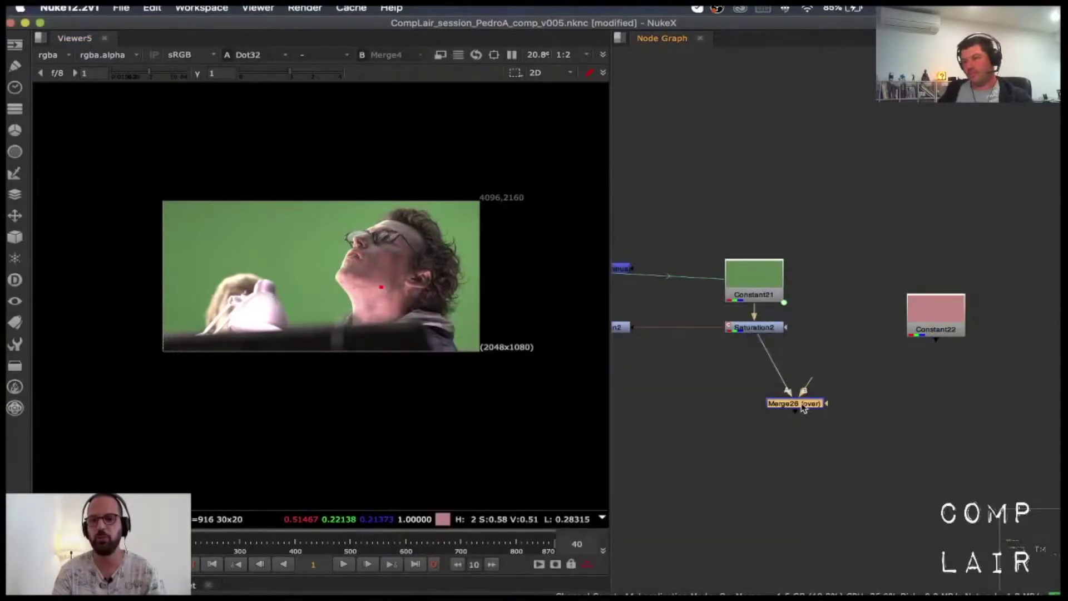
pyautogui.moveTo(803, 408); pyautogui.dragTo(857, 411)
# - Examine how the reference setup in the green backdrop merges its desaturated, graded Constant with Switch3
pyautogui.scroll(-4, 853, 405)
pyautogui.moveTo(756, 403); pyautogui.dragTo(882, 406, button='middle')
pyautogui.moveTo(680, 406); pyautogui.dragTo(988, 407, button='middle')
pyautogui.moveTo(733, 428); pyautogui.dragTo(778, 432, button='middle')
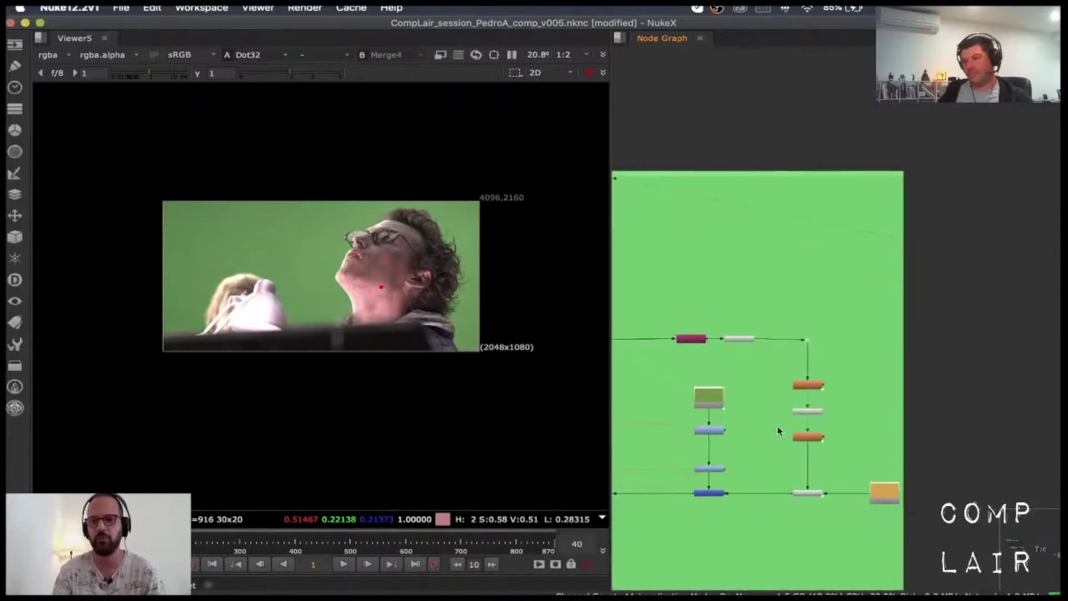
pyautogui.scroll(5, 791, 503)
pyautogui.moveTo(642, 496); pyautogui.dragTo(796, 477, button='middle')
pyautogui.scroll(-3, 790, 467)
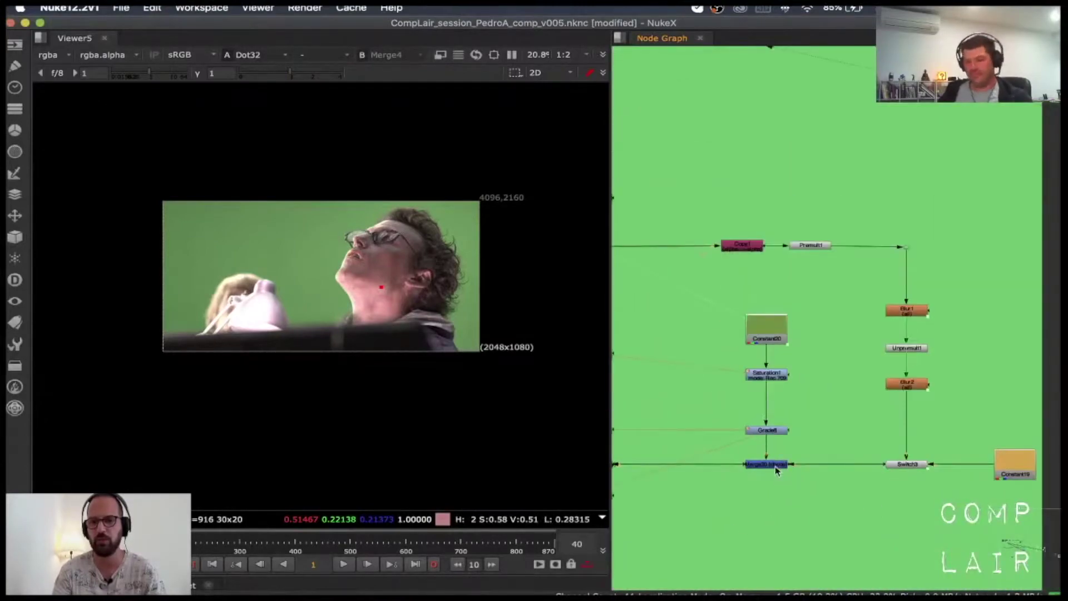
pyautogui.scroll(-4, 868, 456)
pyautogui.moveTo(956, 398); pyautogui.dragTo(711, 361, button='middle')
pyautogui.scroll(5, 997, 363)
pyautogui.moveTo(1009, 383); pyautogui.dragTo(845, 391, button='middle')
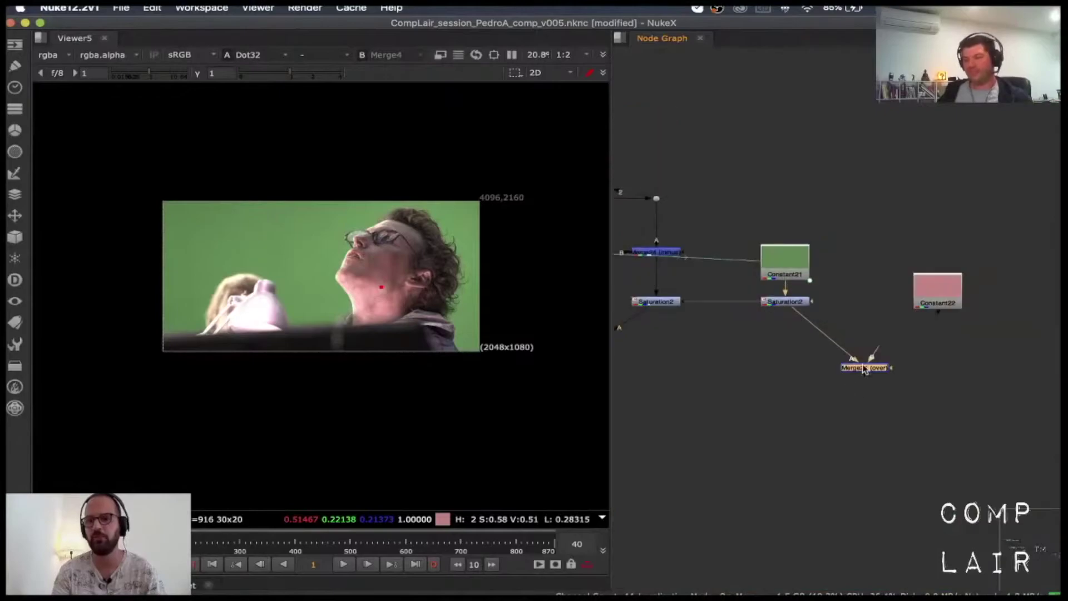
# - Set Merge26, fed by the cloned Saturation2 and Constant22, to divide and view its output
pyautogui.click(477, 369)
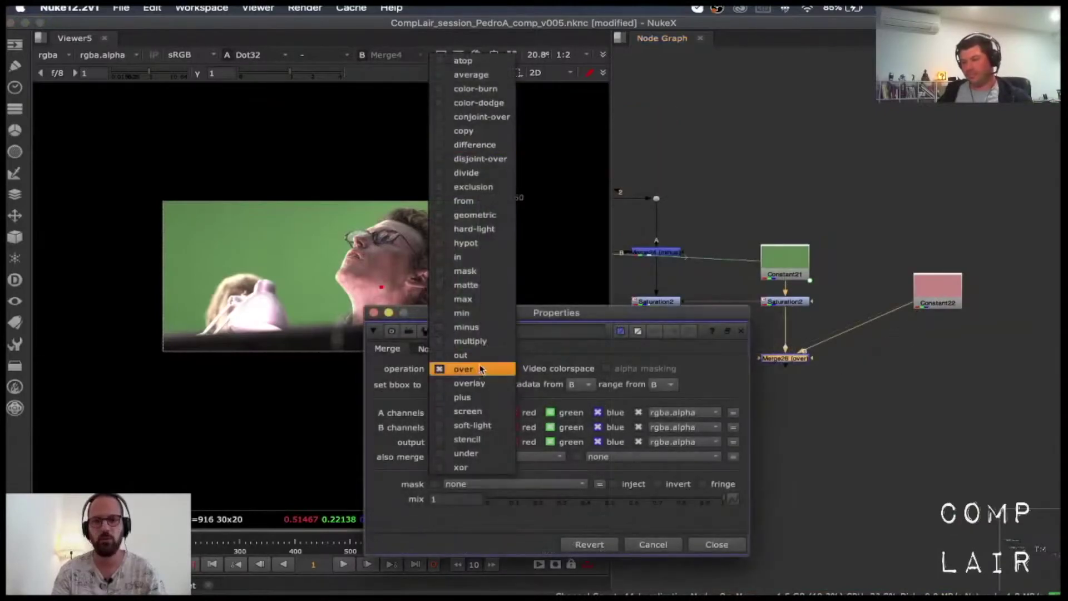
pyautogui.click(472, 173)
pyautogui.press('1')
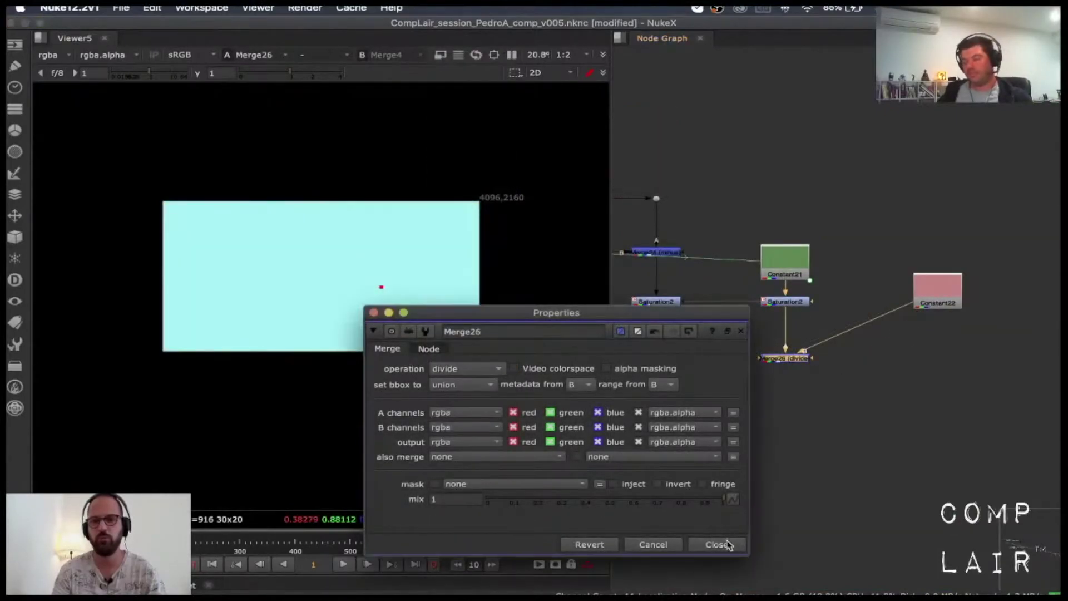
pyautogui.click(716, 544)
# - Check the reference setup's Switch3 inputs, including the blurred plate branch and the orange Constant19
pyautogui.scroll(-4, 890, 395)
pyautogui.moveTo(651, 390); pyautogui.dragTo(943, 383, button='middle')
pyautogui.scroll(5, 843, 450)
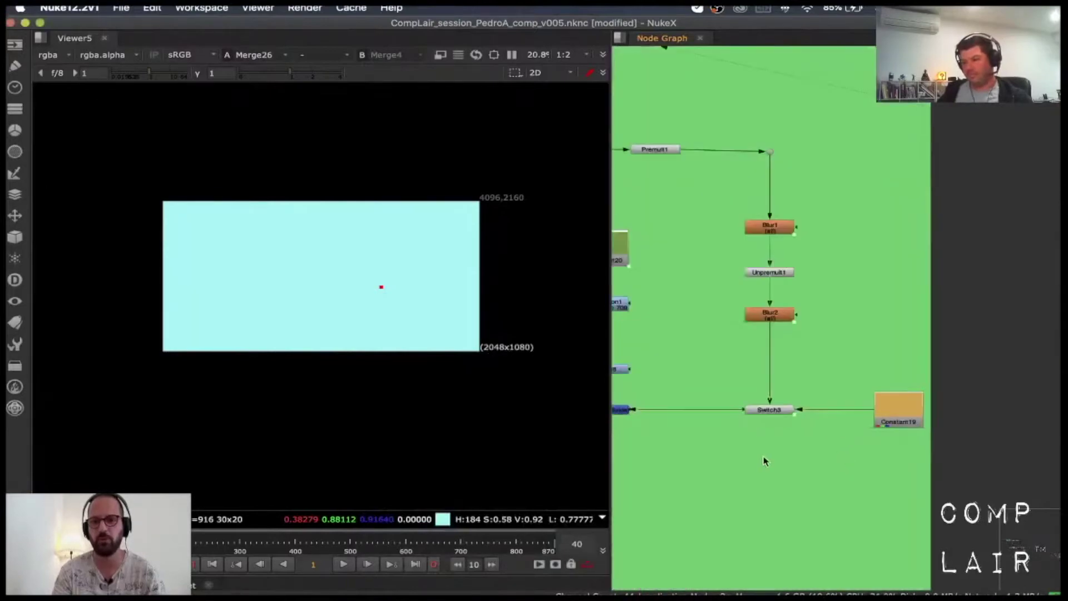
pyautogui.moveTo(766, 460); pyautogui.dragTo(890, 465, button='middle')
pyautogui.scroll(-3, 844, 384)
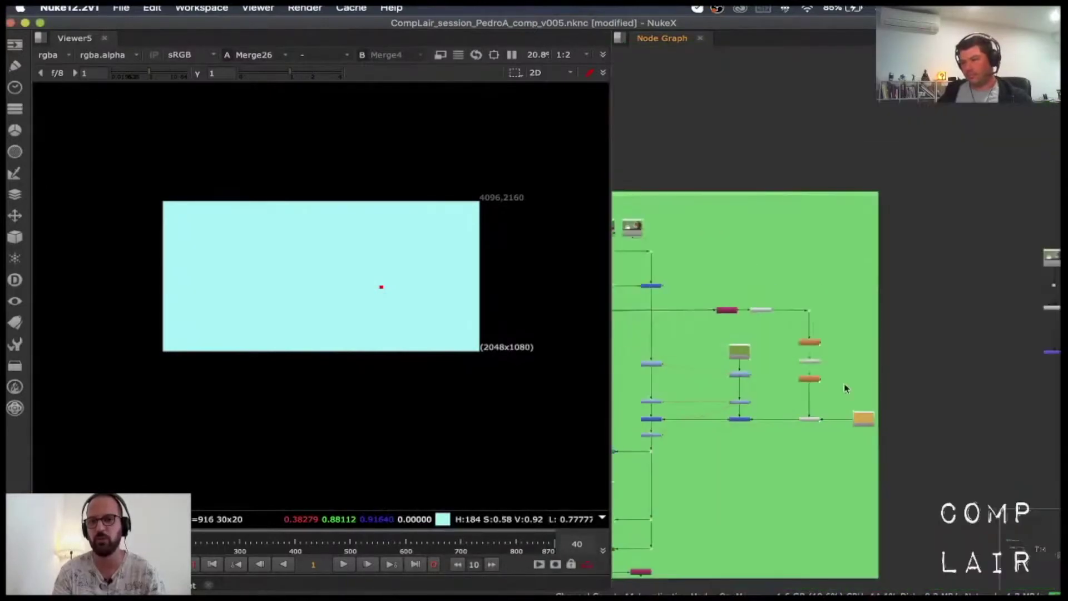
# - Move Constant22 down so it sits beside Merge26 (divide)
pyautogui.moveTo(844, 384); pyautogui.dragTo(970, 384, button='middle')
pyautogui.scroll(3, 884, 374)
pyautogui.scroll(2, 806, 350)
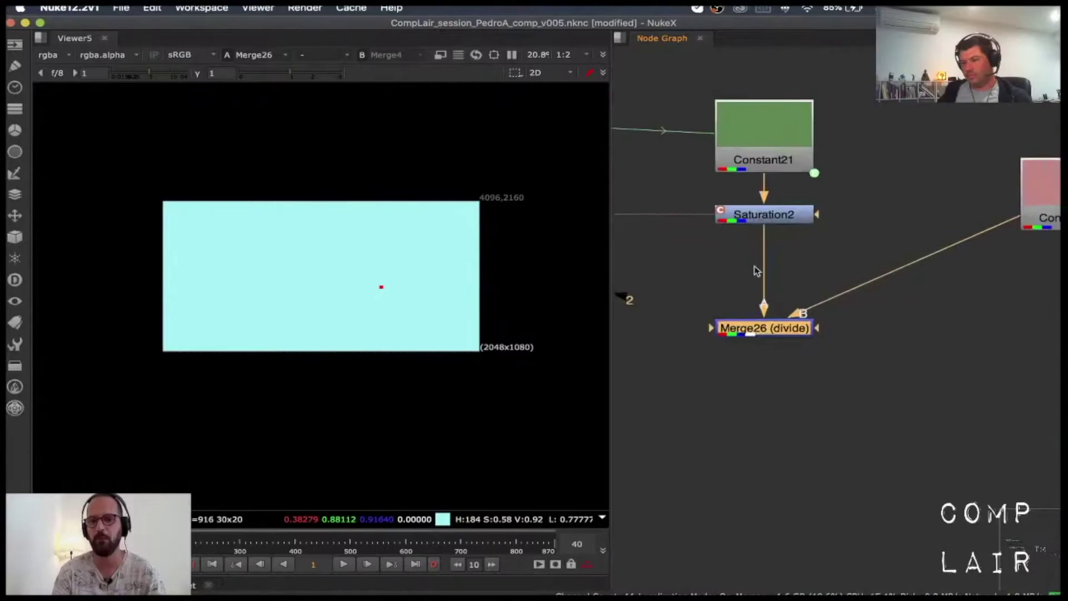
pyautogui.moveTo(1041, 228); pyautogui.dragTo(960, 328)
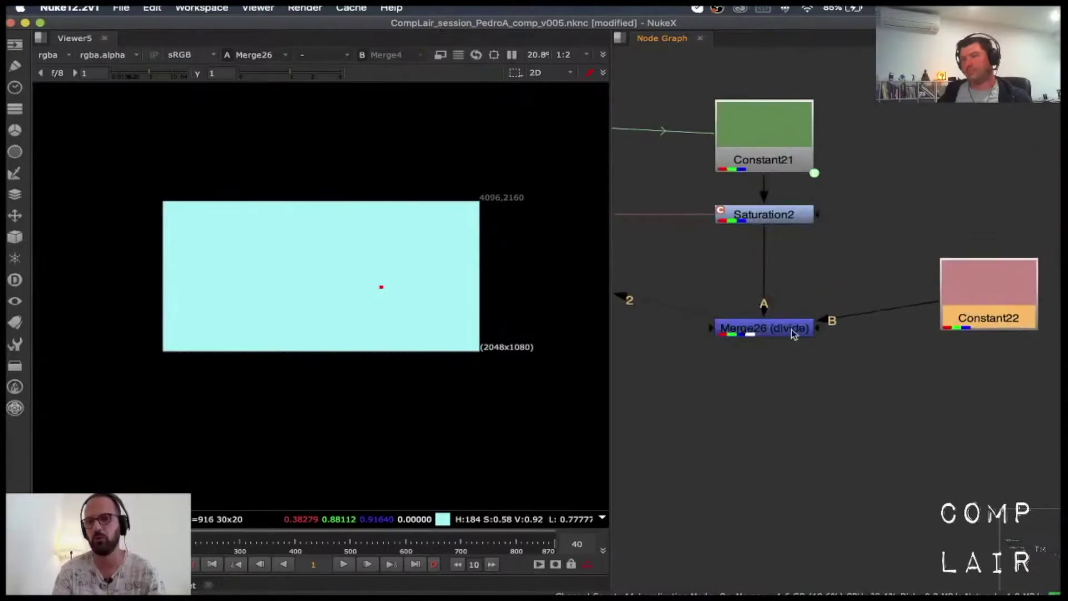
pyautogui.moveTo(856, 373); pyautogui.dragTo(903, 351, button='middle')
# - Swap the A and B inputs of Merge26 back and forth to compare the two divide results
pyautogui.click(830, 306)
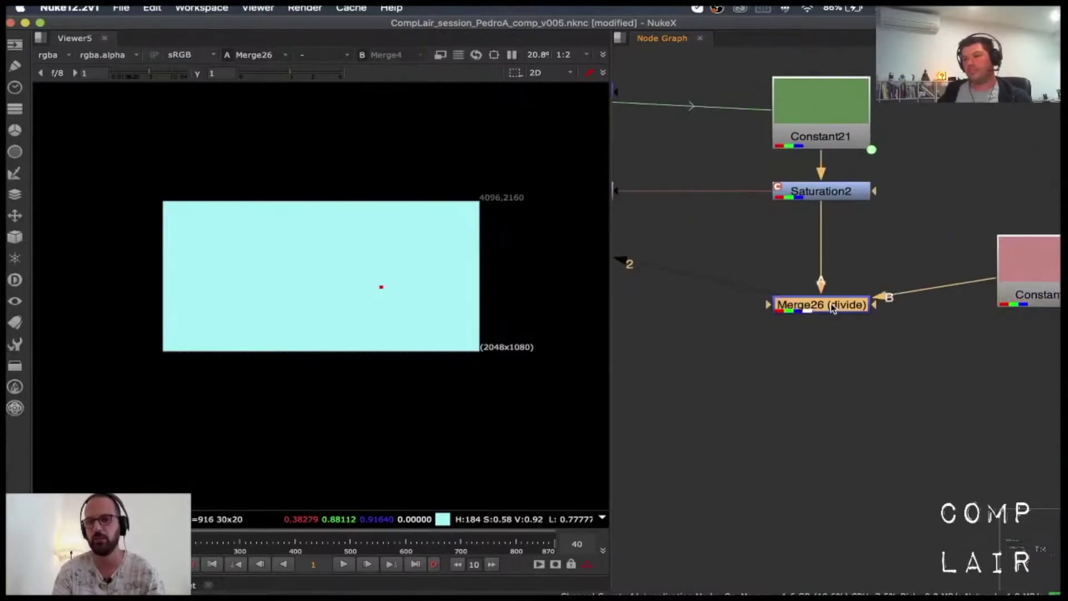
pyautogui.hotkey('shift', 'x')
pyautogui.hotkey('shift', 'x')
pyautogui.hotkey('shift', 'x')
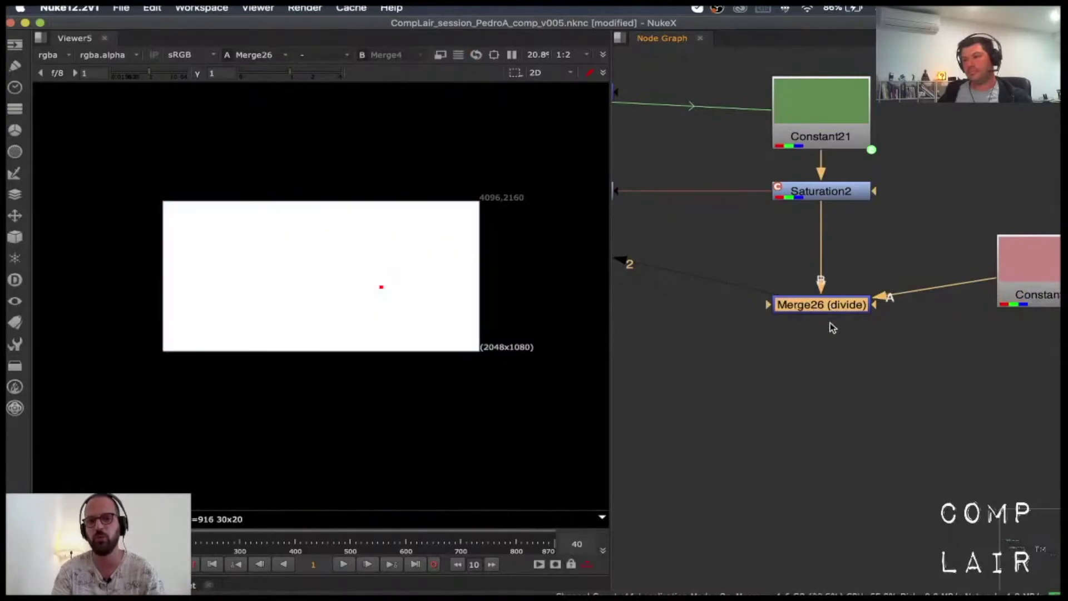
pyautogui.hotkey('shift', 'x')
pyautogui.hotkey('shift', 'x')
pyautogui.hotkey('shift', 'x')
pyautogui.scroll(-3, 840, 334)
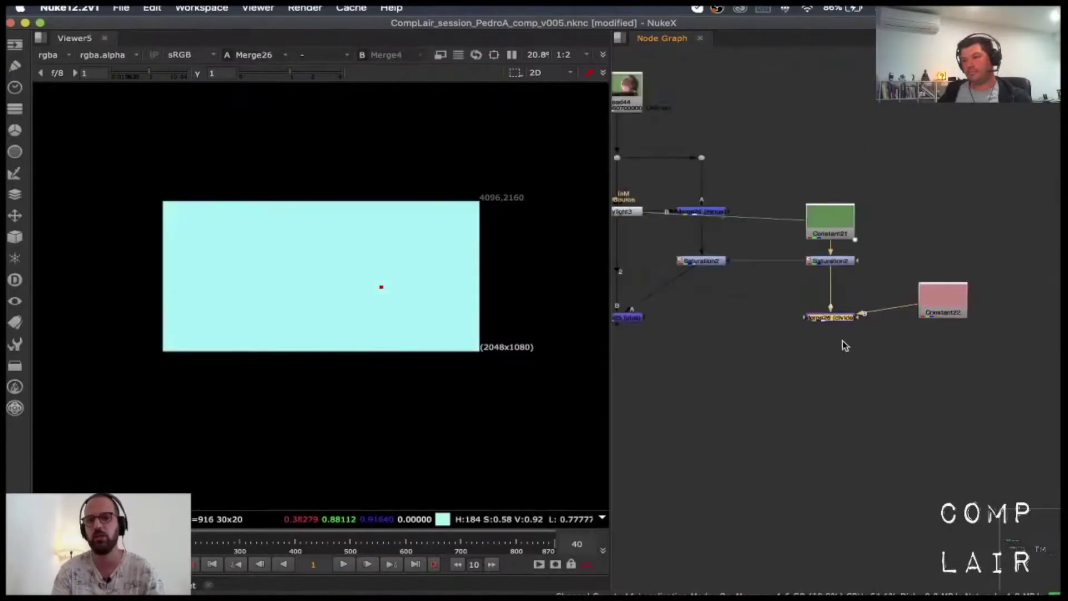
# - Add a Merge node set to multiply, with its A input connected to Merge26 (divide)
pyautogui.scroll(2, 804, 342)
pyautogui.moveTo(804, 343); pyautogui.dragTo(863, 322, button='middle')
pyautogui.click(786, 313)
pyautogui.press('m')
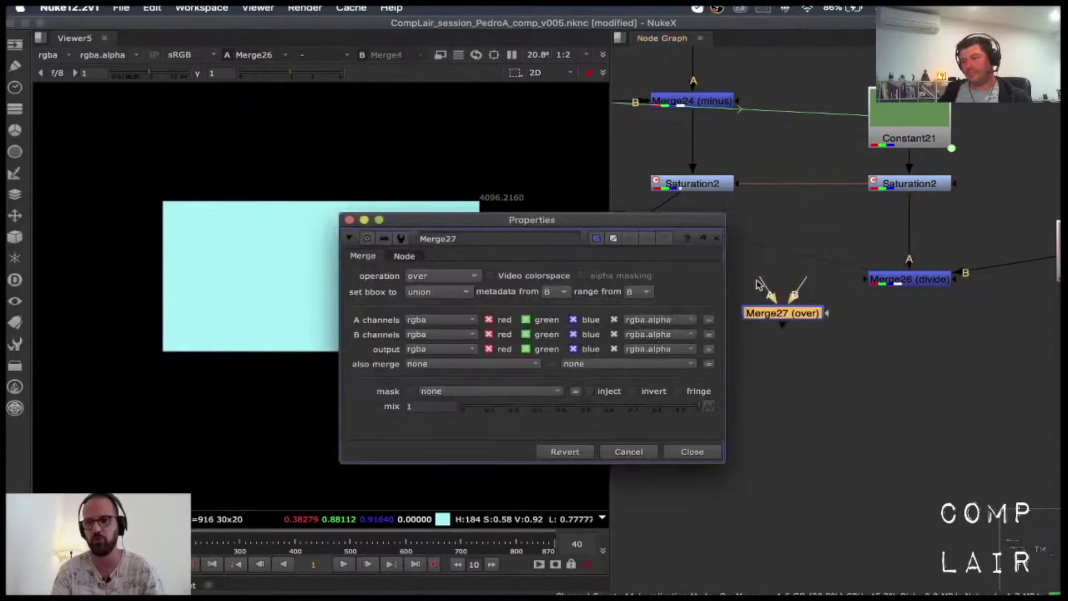
pyautogui.moveTo(917, 284); pyautogui.dragTo(916, 281)
pyautogui.click(437, 276)
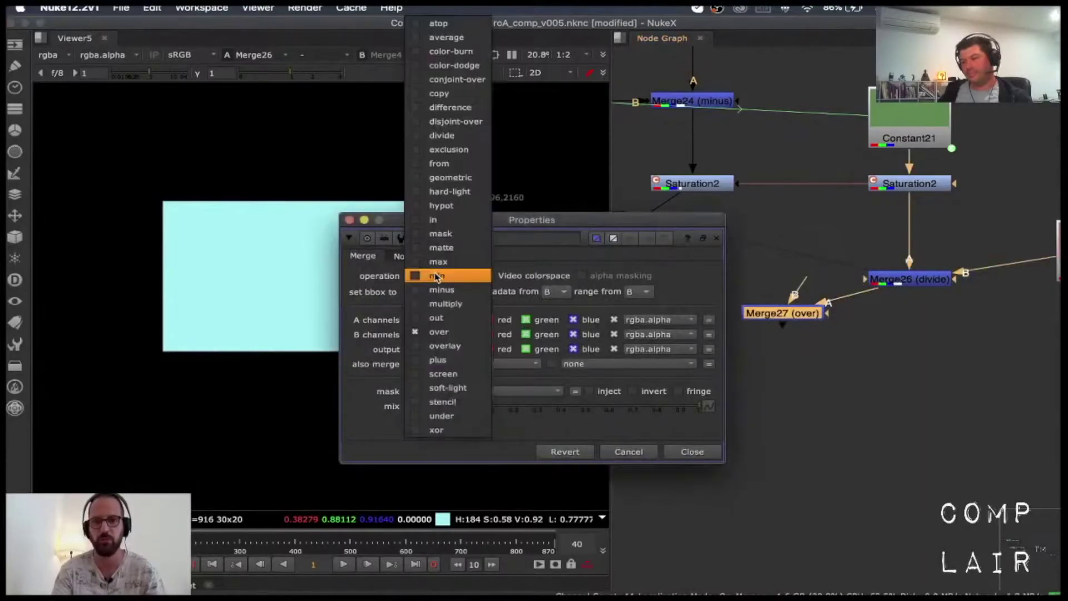
pyautogui.click(446, 303)
pyautogui.scroll(-2, 761, 429)
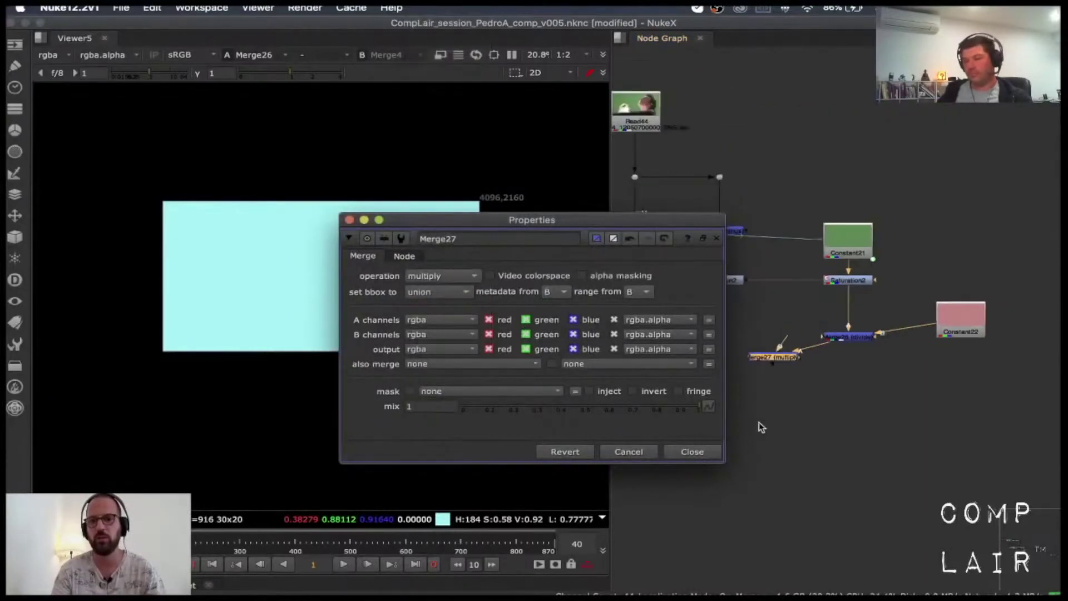
pyautogui.click(692, 451)
# - Insert the multiply Merge between Saturation2 and Merge25 (plus), and view its output
pyautogui.scroll(-2, 887, 429)
pyautogui.scroll(1, 732, 338)
pyautogui.moveTo(732, 324); pyautogui.dragTo(732, 399)
pyautogui.moveTo(896, 375); pyautogui.dragTo(816, 399, button='middle')
pyautogui.moveTo(816, 366); pyautogui.dragTo(775, 363)
pyautogui.press('1')
# - Align Merge26 and Constant22 with the multiply Merge, and swap Merge26's inputs so Constant22 feeds A and Saturation2 feeds B
pyautogui.moveTo(718, 422); pyautogui.dragTo(787, 424, button='middle')
pyautogui.moveTo(847, 354); pyautogui.dragTo(828, 346)
pyautogui.moveTo(912, 380); pyautogui.dragTo(814, 389, button='middle')
pyautogui.moveTo(1023, 337); pyautogui.dragTo(1018, 345)
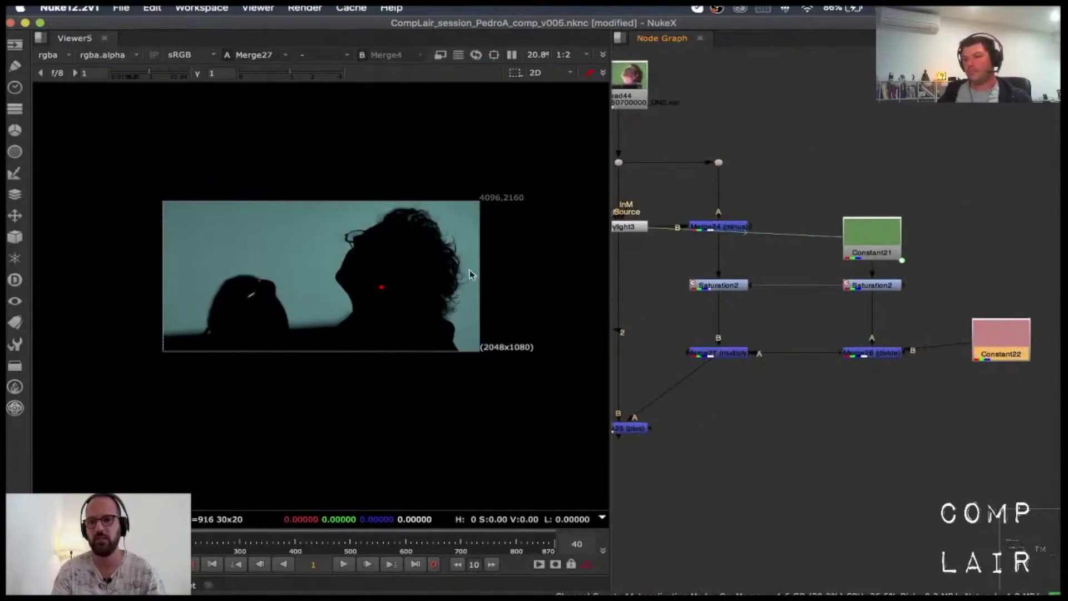
pyautogui.click(867, 353)
pyautogui.hotkey('shift', 'x')
pyautogui.click(866, 400)
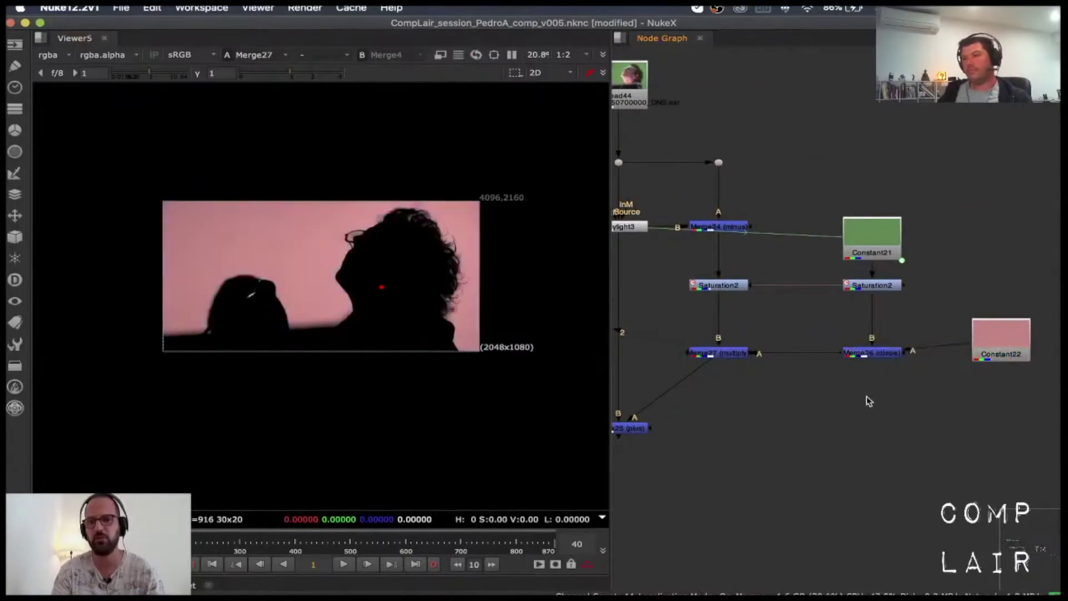
# - View Merge25 (plus) and examine the tinted respill on the man's face, the blonde hair and the lamp
pyautogui.moveTo(817, 427); pyautogui.dragTo(893, 424, button='middle')
pyautogui.moveTo(793, 424); pyautogui.dragTo(619, 466)
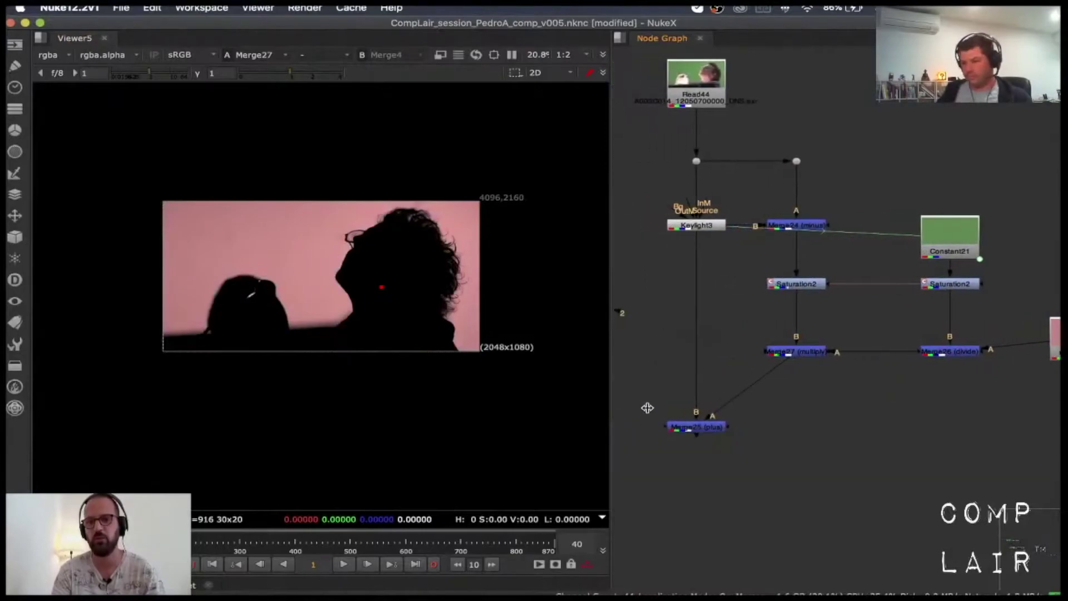
pyautogui.press('1')
pyautogui.scroll(10, 397, 304)
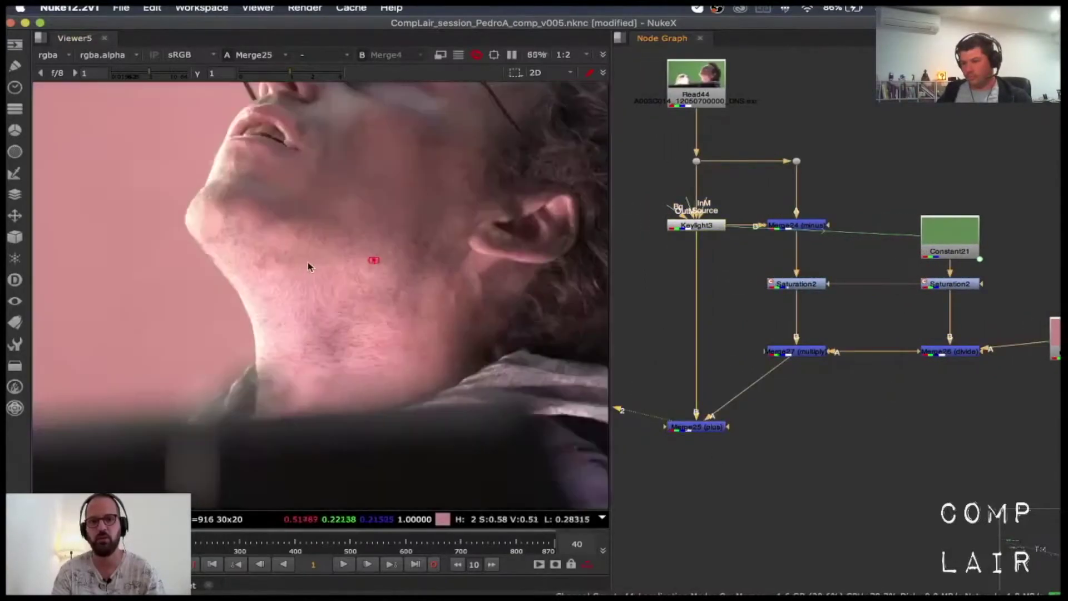
pyautogui.moveTo(224, 268); pyautogui.dragTo(294, 258, button='middle')
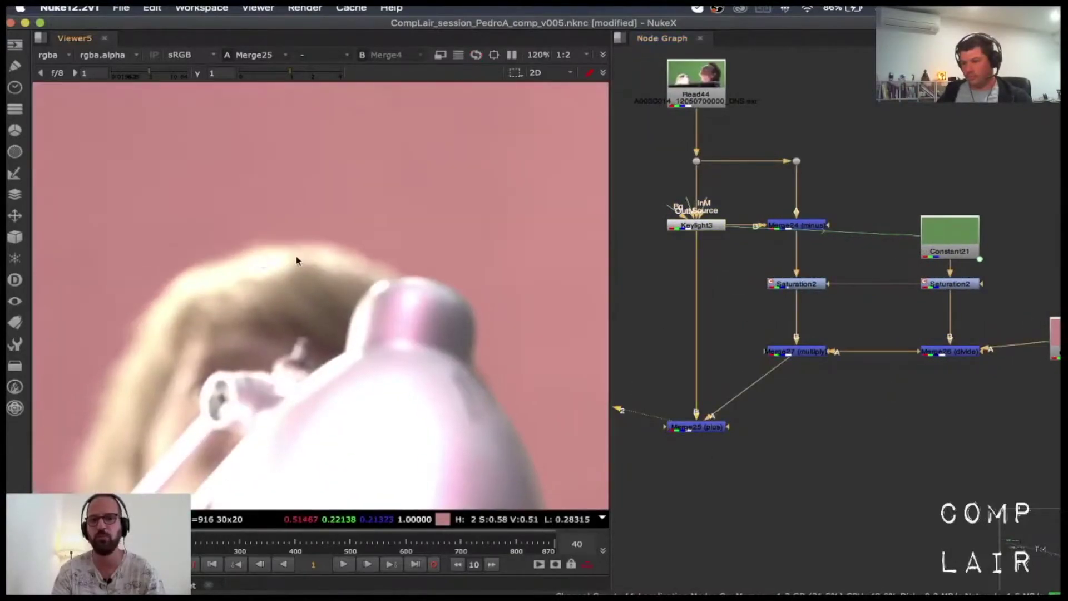
pyautogui.scroll(-3, 294, 258)
# - Sample Constant22's colour from the bright edge of the blonde hair, about 1.64, 1.26, 0.92
pyautogui.moveTo(837, 315); pyautogui.dragTo(617, 315, button='middle')
pyautogui.doubleClick(847, 334)
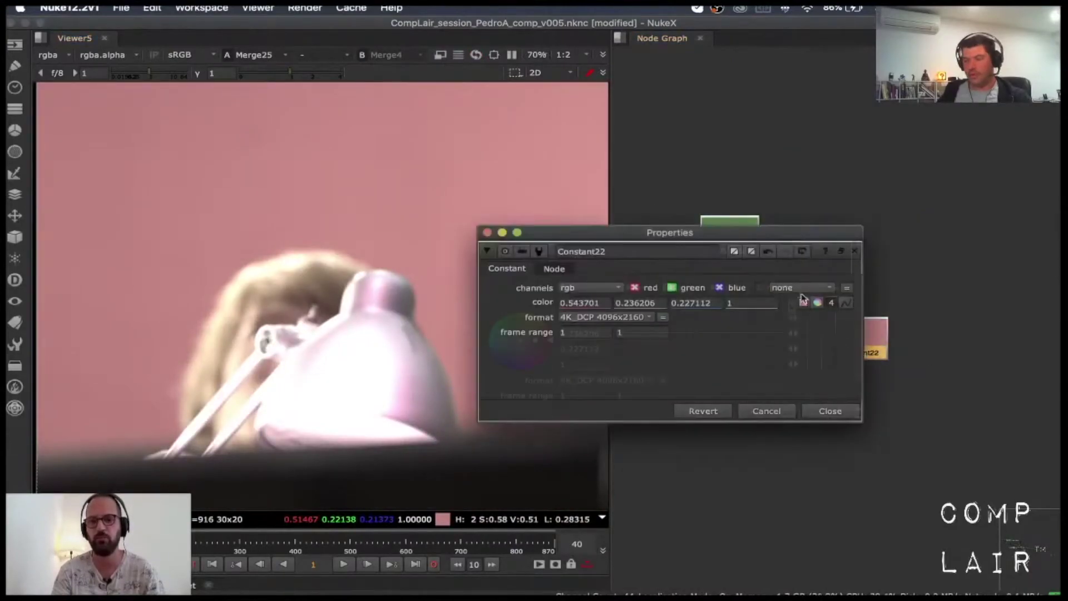
pyautogui.click(803, 301)
pyautogui.keyDown('super'); pyautogui.click(283, 269); pyautogui.keyUp('super')
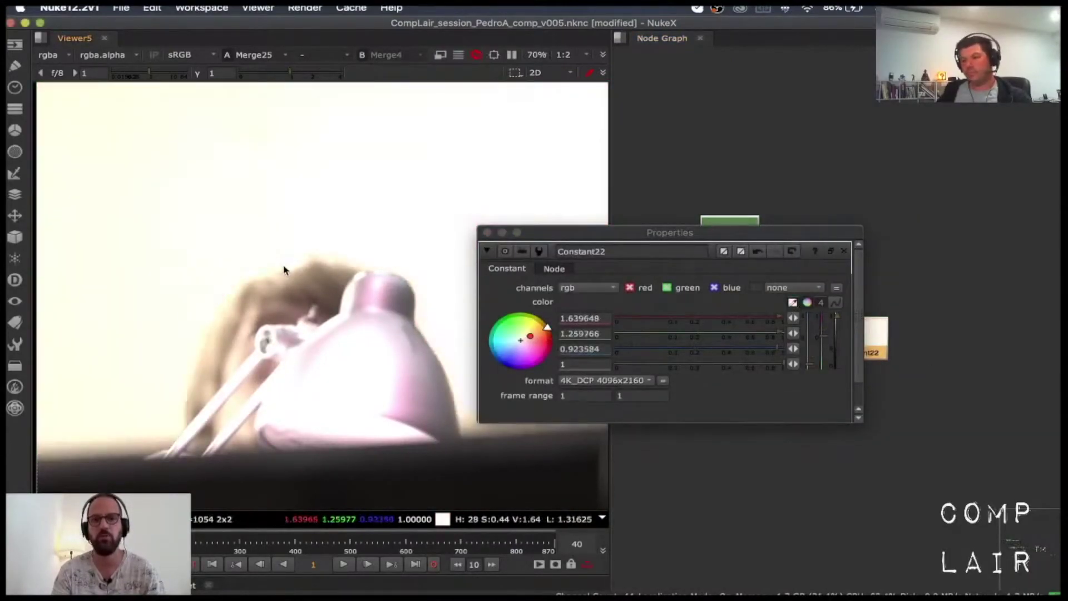
pyautogui.click(858, 389)
pyautogui.click(830, 410)
# - View the output of Merge27 (multiply) and examine the respill with the hair colour
pyautogui.scroll(-3, 784, 416)
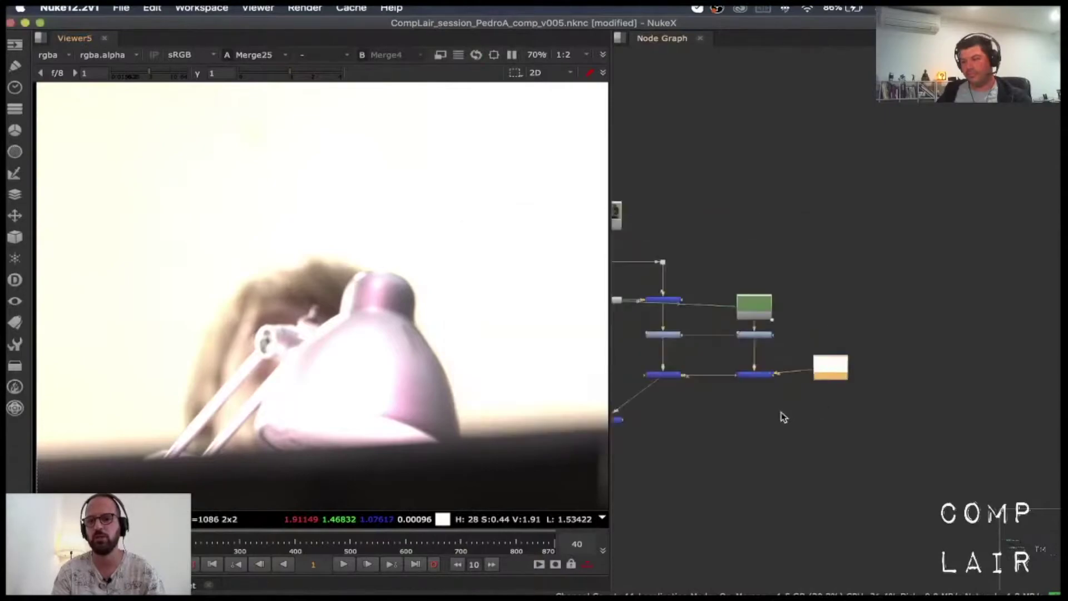
pyautogui.moveTo(700, 389); pyautogui.dragTo(811, 377, button='middle')
pyautogui.scroll(1, 723, 325)
pyautogui.moveTo(726, 330); pyautogui.dragTo(853, 389)
pyautogui.press('1')
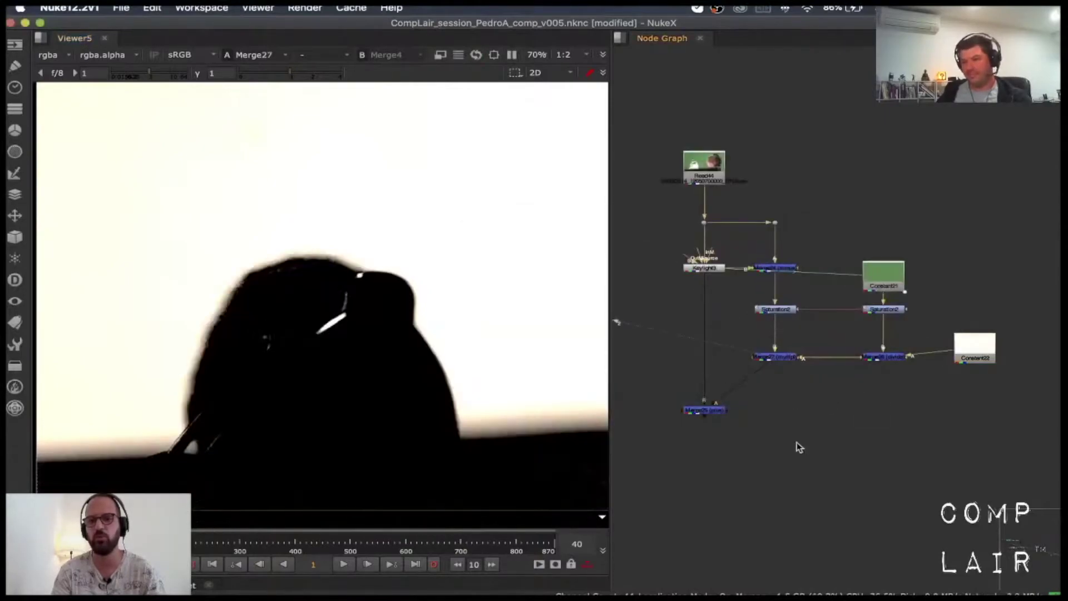
pyautogui.scroll(-3, 460, 310)
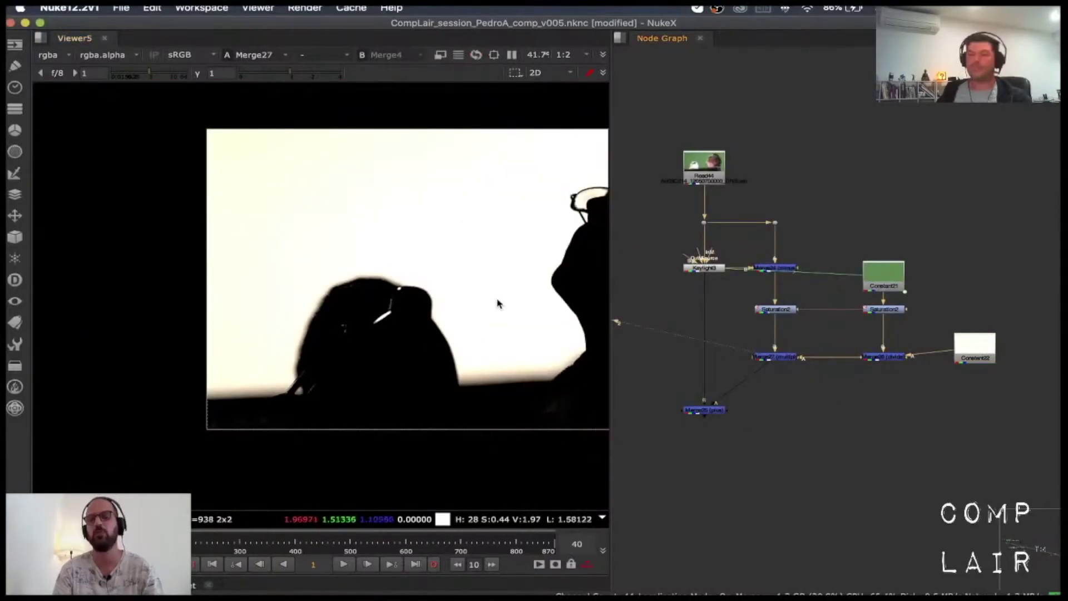
# - Compare the outputs of Saturation2, Merge25 and Keylight3, checking the despilled lamp and face
pyautogui.moveTo(766, 386); pyautogui.dragTo(780, 442, button='middle')
pyautogui.scroll(2, 772, 388)
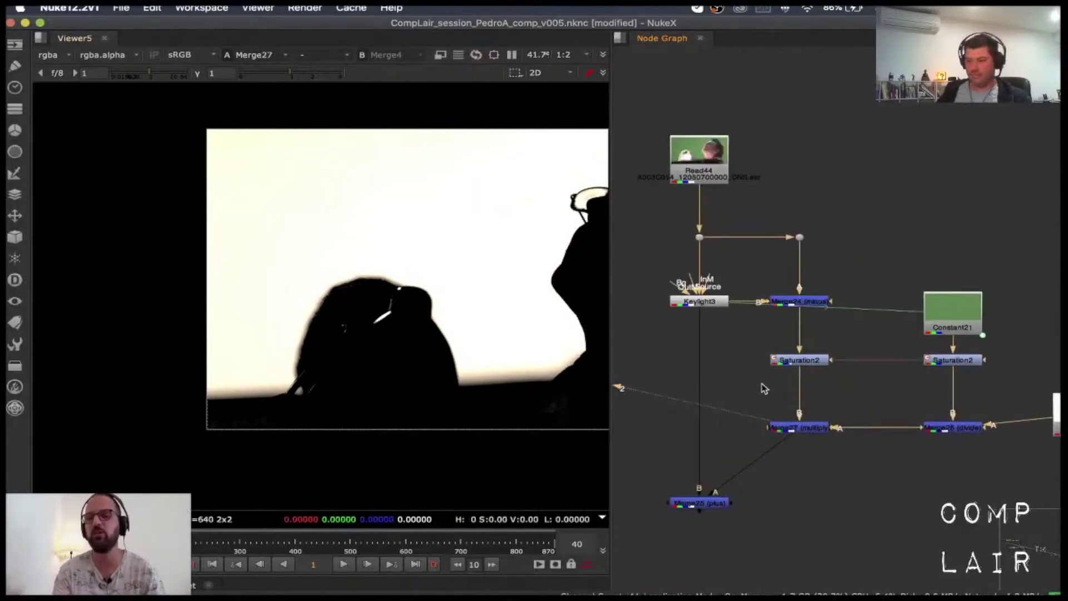
pyautogui.click(807, 361)
pyautogui.press('2')
pyautogui.moveTo(784, 468); pyautogui.dragTo(647, 517)
pyautogui.press('1')
pyautogui.click(718, 305)
pyautogui.press('1')
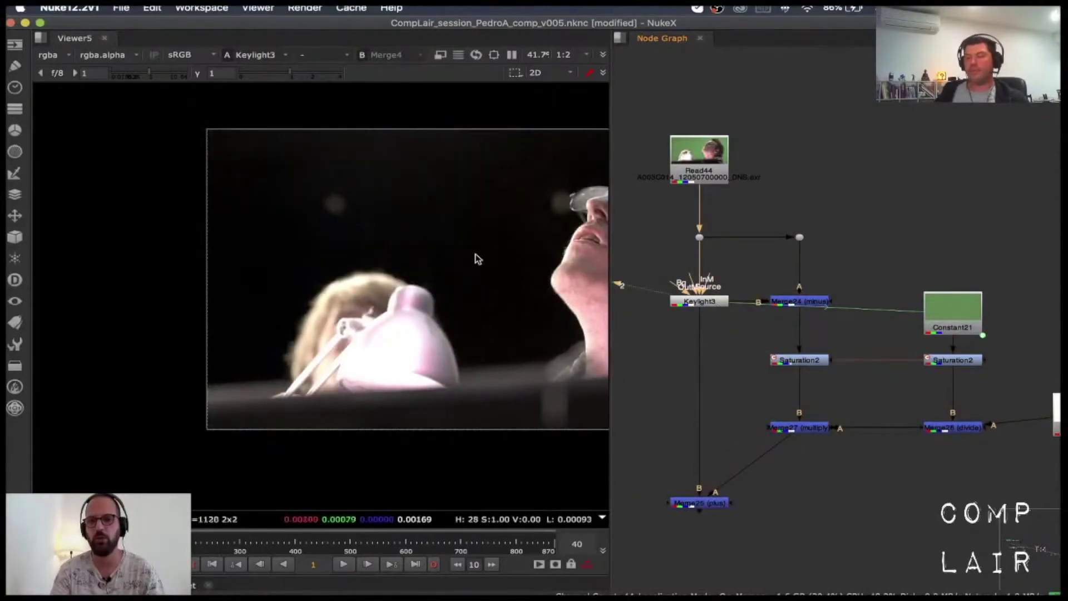
pyautogui.moveTo(567, 286); pyautogui.dragTo(442, 313, button='middle')
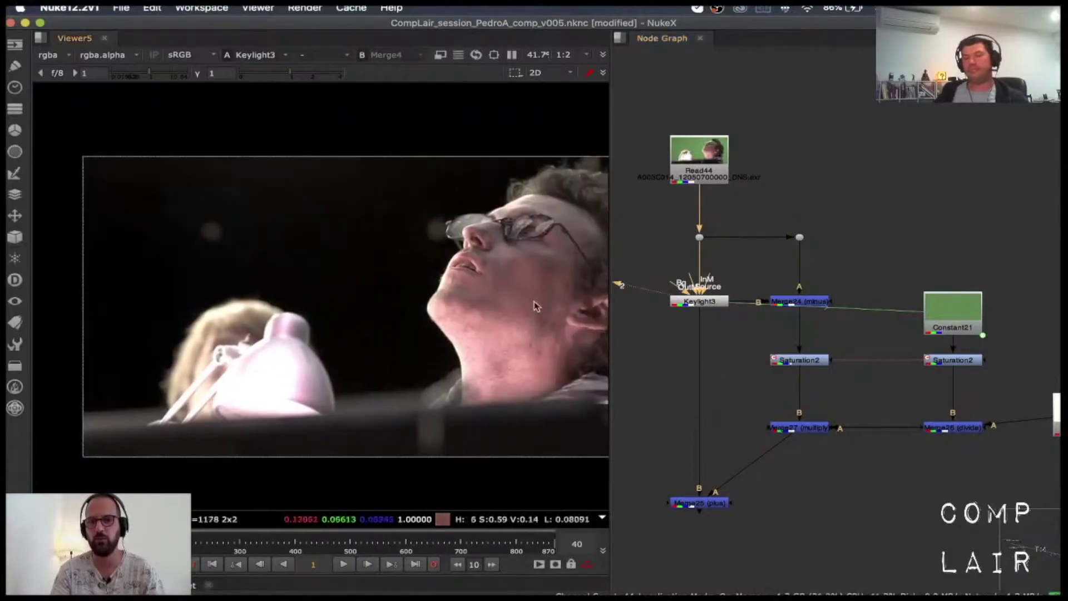
pyautogui.scroll(4, 813, 378)
# - Connect Merge25's A input directly to Saturation2, bypassing Merge27, move Merge25 up and view its output
pyautogui.moveTo(796, 345)
pyautogui.mouseDown()
pyautogui.moveTo(840, 334)
pyautogui.moveTo(799, 327)
pyautogui.mouseUp()
pyautogui.press('2')
pyautogui.click(793, 341)
pyautogui.scroll(-1, 773, 452)
pyautogui.moveTo(773, 452); pyautogui.dragTo(961, 438, button='middle')
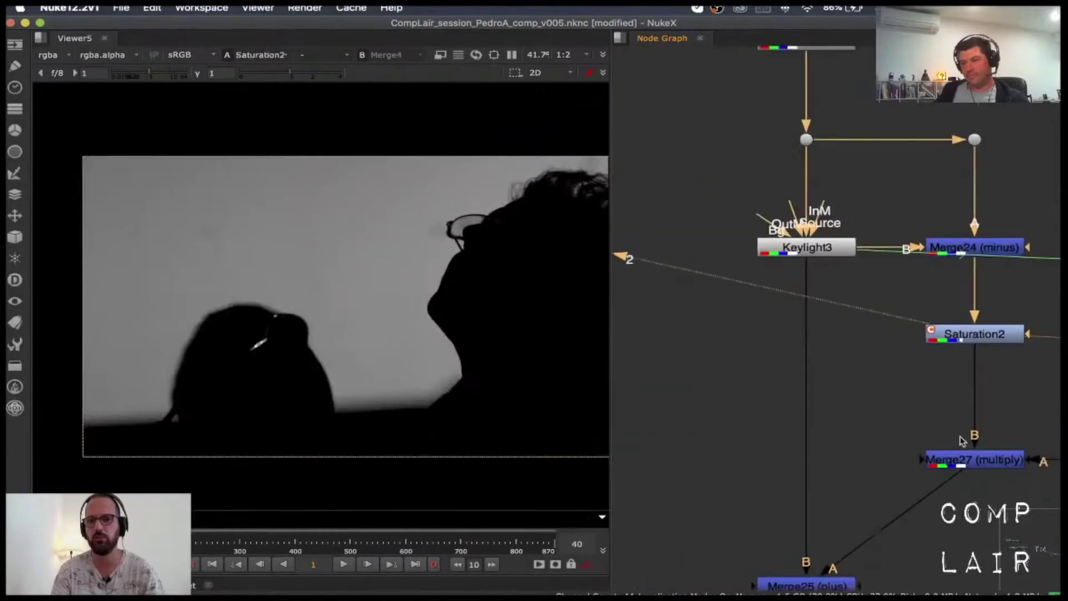
pyautogui.moveTo(949, 494); pyautogui.dragTo(971, 341)
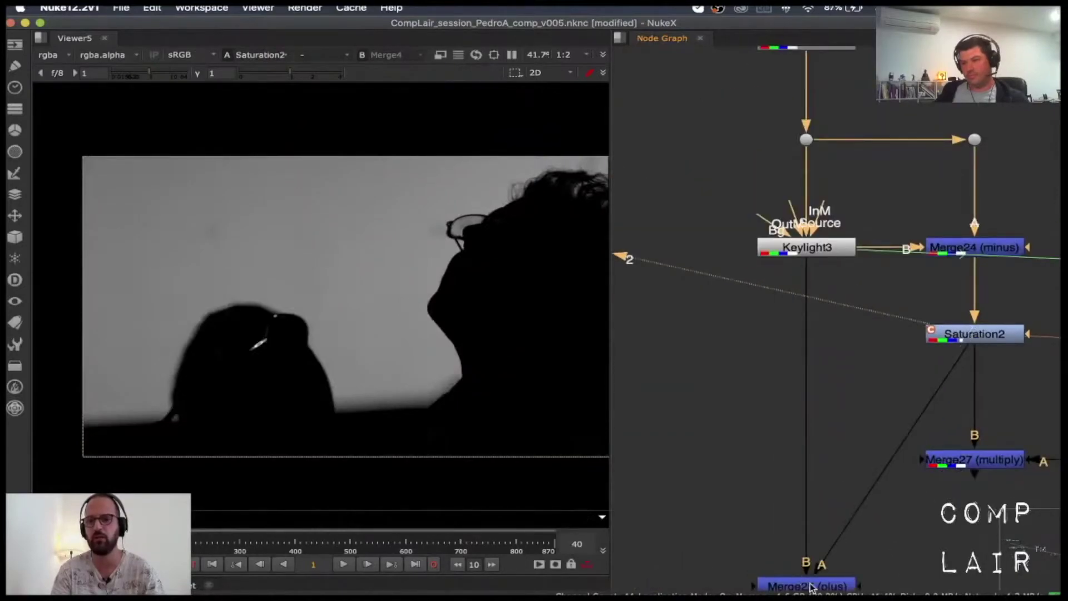
pyautogui.moveTo(811, 587); pyautogui.dragTo(815, 473)
pyautogui.press('2')
pyautogui.moveTo(1013, 378); pyautogui.dragTo(922, 384, button='middle')
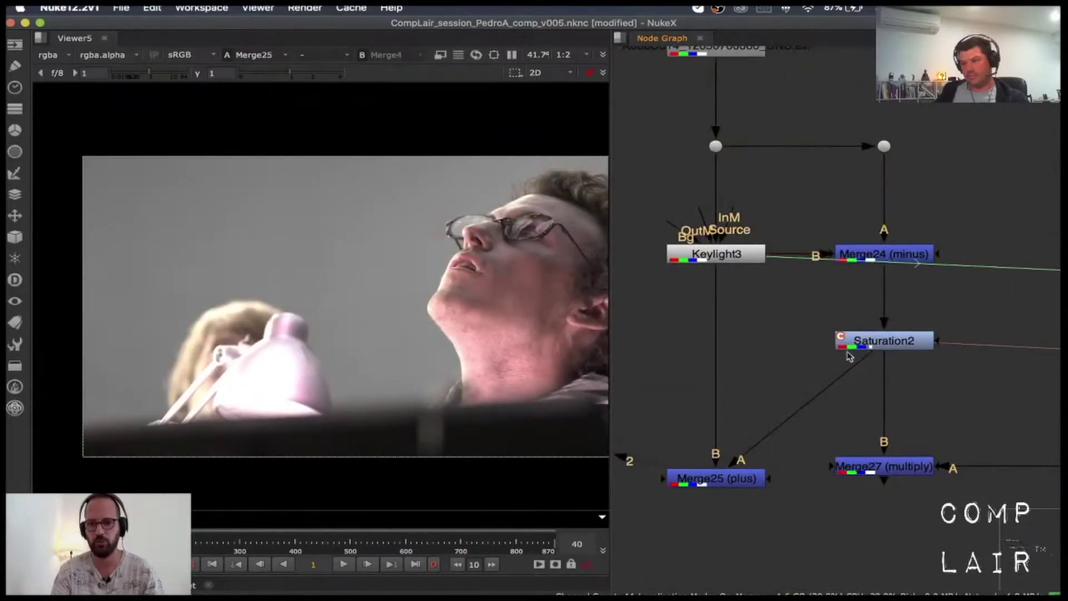
# - Add a Grade node after Saturation2 and set its gain to red 2.25, green 0.5 and blue 1.95
pyautogui.click(863, 349)
pyautogui.press('g')
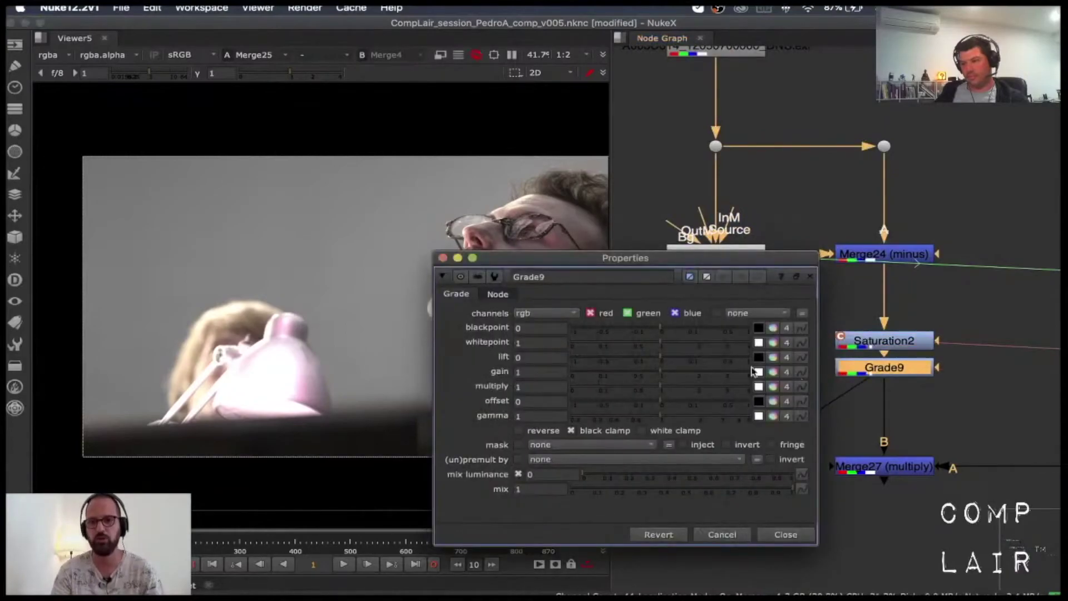
pyautogui.click(773, 372)
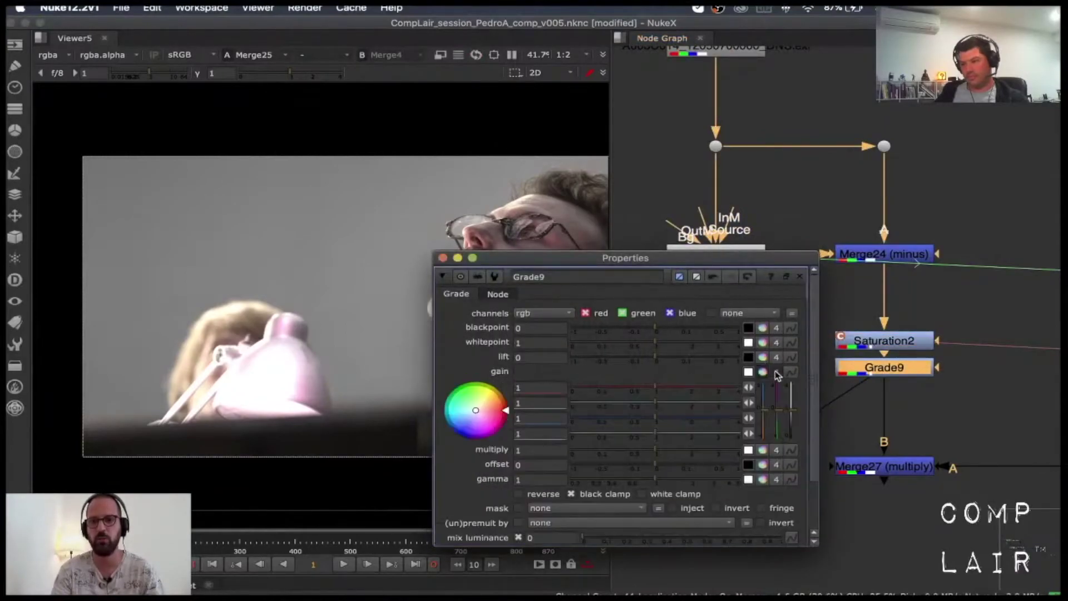
pyautogui.click(697, 386)
pyautogui.click(601, 403)
pyautogui.click(688, 418)
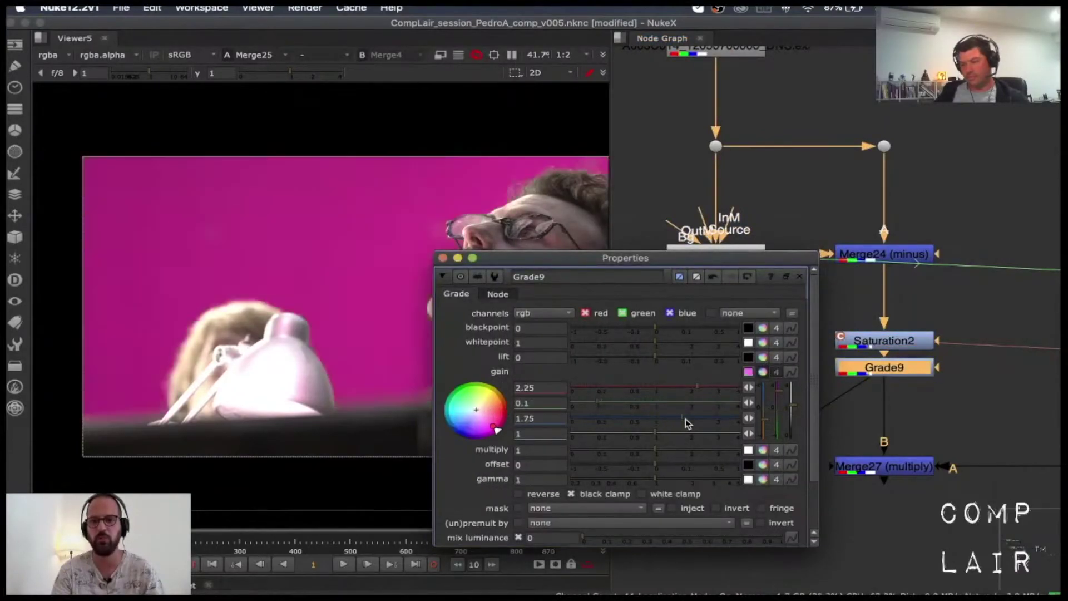
pyautogui.click(630, 402)
# - Examine the graded respill along the blonde hair and lamp edges, and close the Grade's properties
pyautogui.scroll(5, 251, 312)
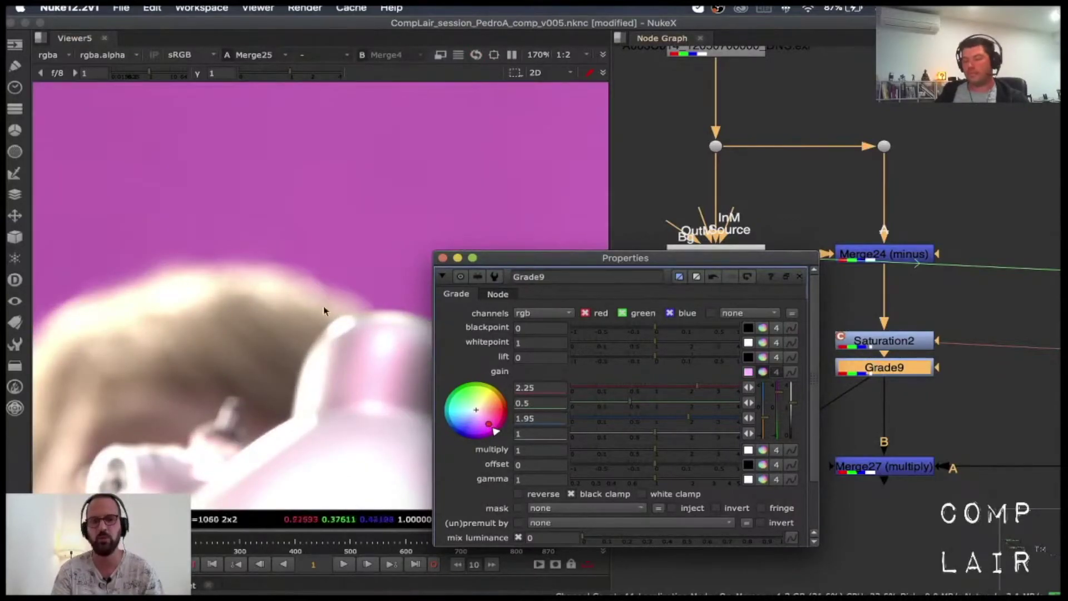
pyautogui.scroll(4, 250, 243)
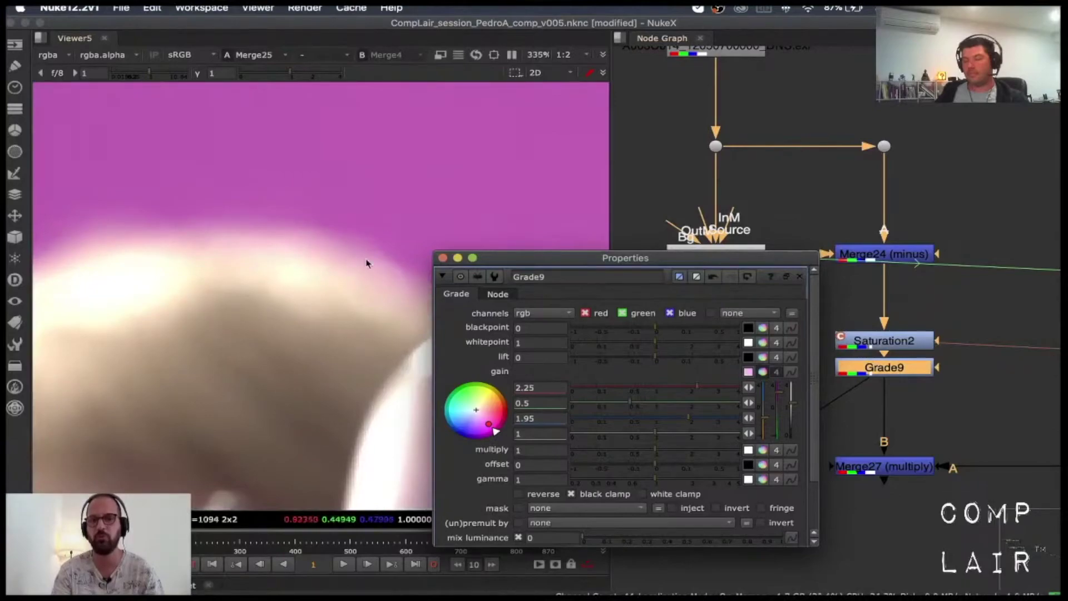
pyautogui.scroll(-3, 801, 517)
pyautogui.click(777, 535)
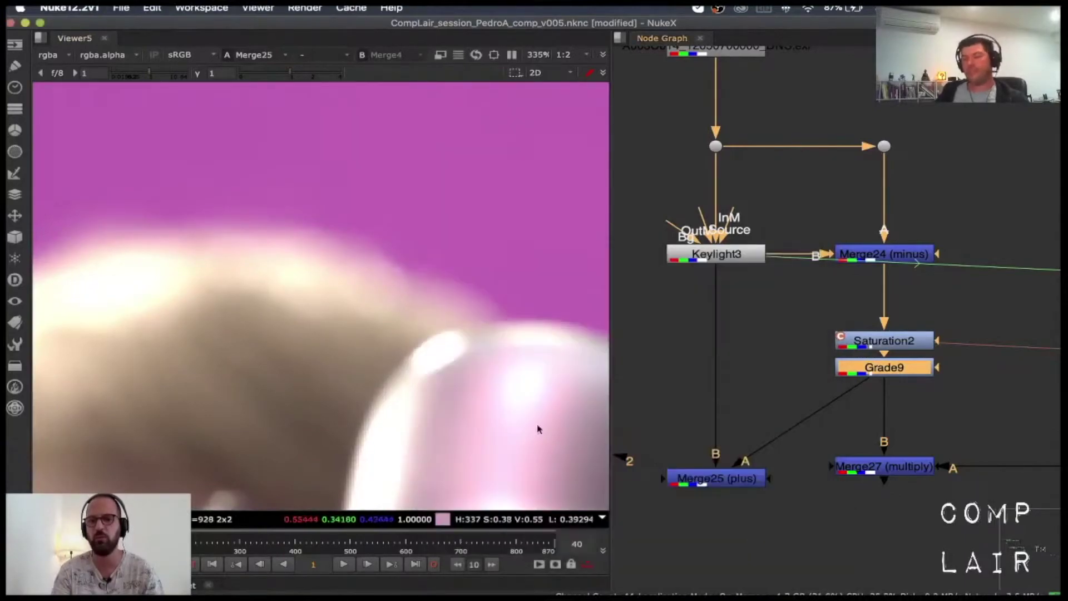
pyautogui.scroll(-8, 477, 281)
pyautogui.scroll(-4, 878, 372)
pyautogui.scroll(2, 878, 371)
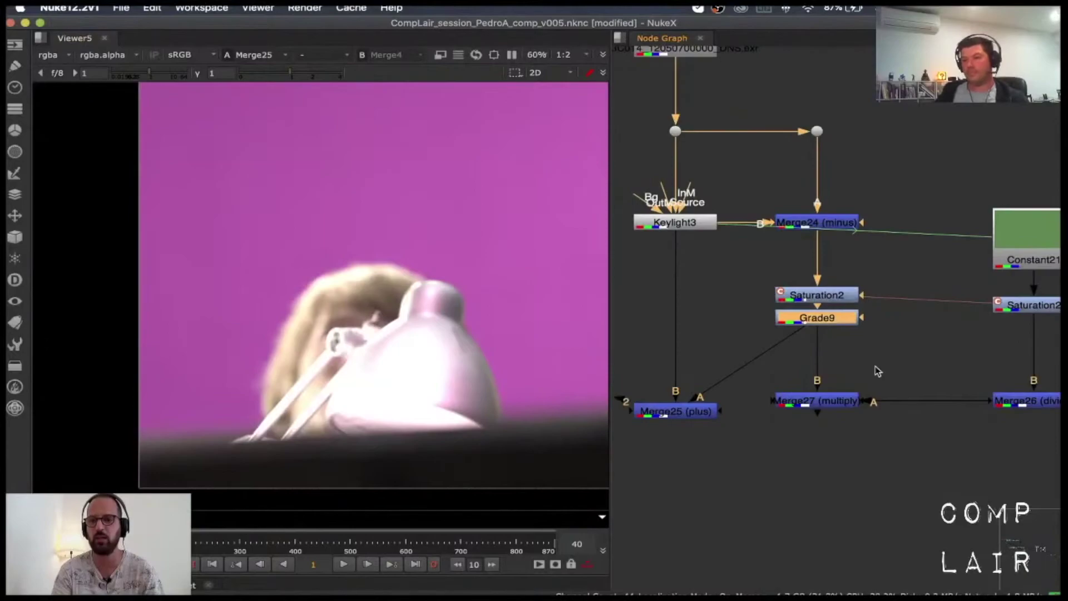
# - Reconnect Merge25's A input to Merge27 (multiply) and delete the Grade9 node
pyautogui.scroll(-3, 890, 372)
pyautogui.scroll(3, 928, 389)
pyautogui.click(930, 389)
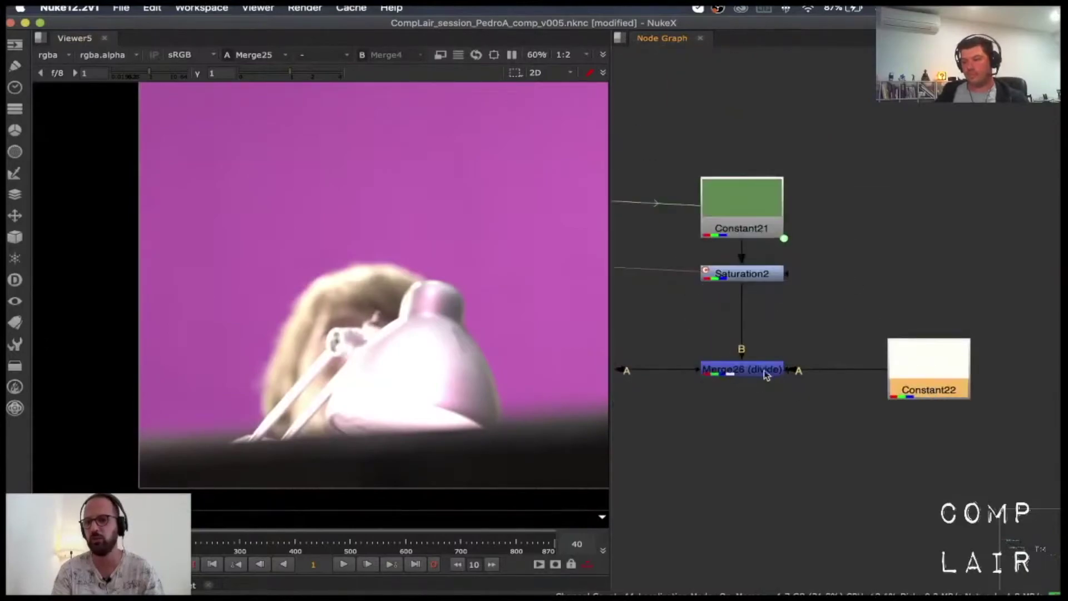
pyautogui.moveTo(768, 376); pyautogui.dragTo(1049, 376, button='middle')
pyautogui.moveTo(769, 304); pyautogui.dragTo(809, 376)
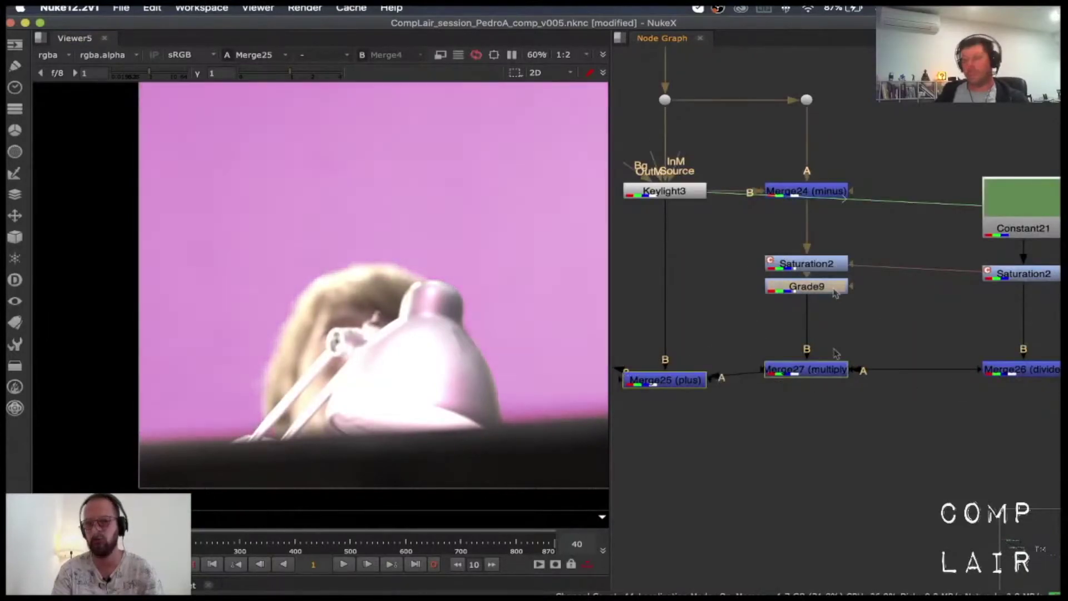
pyautogui.press('Delete')
# - Re-pick Constant22's colour by sampling the lamp's pinkish surface in the image, and close its properties
pyautogui.scroll(-3, 865, 313)
pyautogui.moveTo(1013, 335); pyautogui.dragTo(764, 313, button='middle')
pyautogui.doubleClick(881, 331)
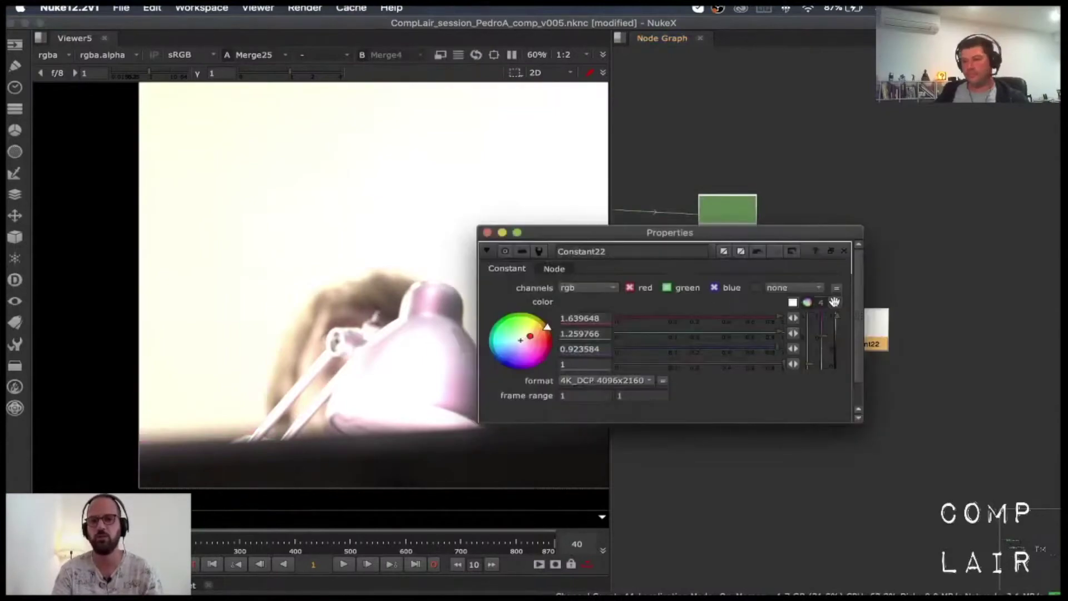
pyautogui.click(793, 303)
pyautogui.keyDown('super'); pyautogui.moveTo(400, 349); pyautogui.dragTo(462, 373); pyautogui.keyUp('super')
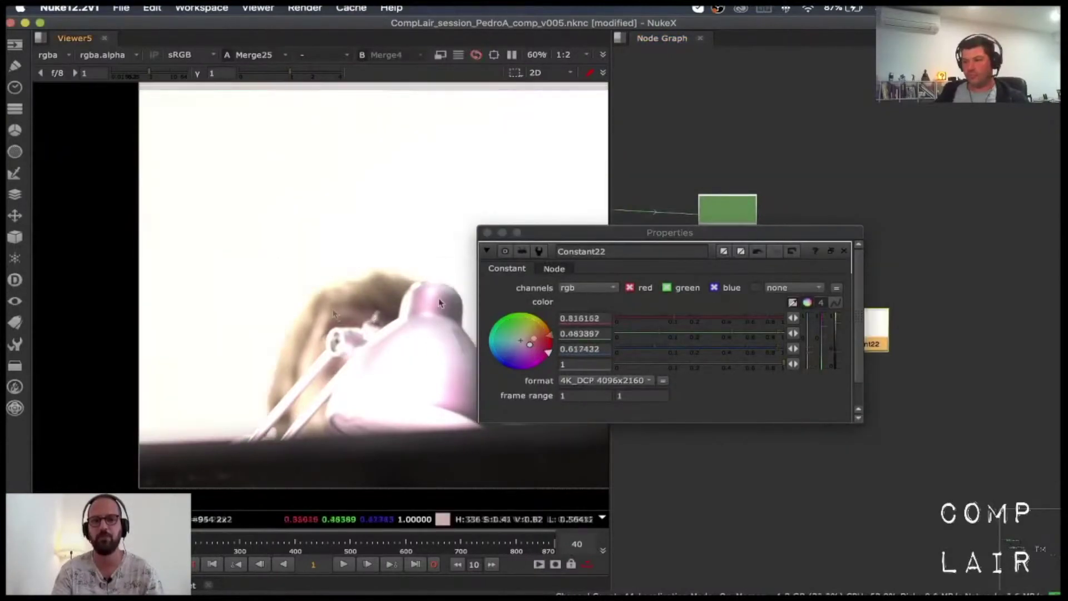
pyautogui.scroll(-2, 835, 415)
pyautogui.click(835, 411)
# - Copy the Copy, Premult, Blur, Unpremult, Blur, Switch and Constant chain from the PEDRO backdrop
pyautogui.moveTo(802, 406); pyautogui.dragTo(935, 344, button='middle')
pyautogui.scroll(-3, 871, 326)
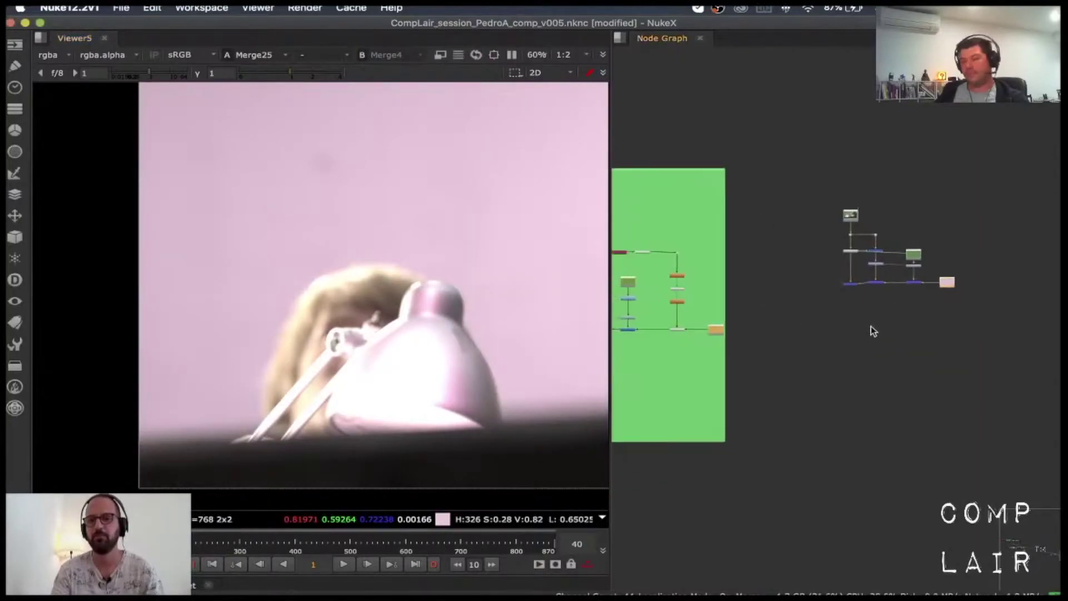
pyautogui.moveTo(870, 326); pyautogui.dragTo(907, 319, button='middle')
pyautogui.moveTo(819, 316); pyautogui.dragTo(996, 323, button='middle')
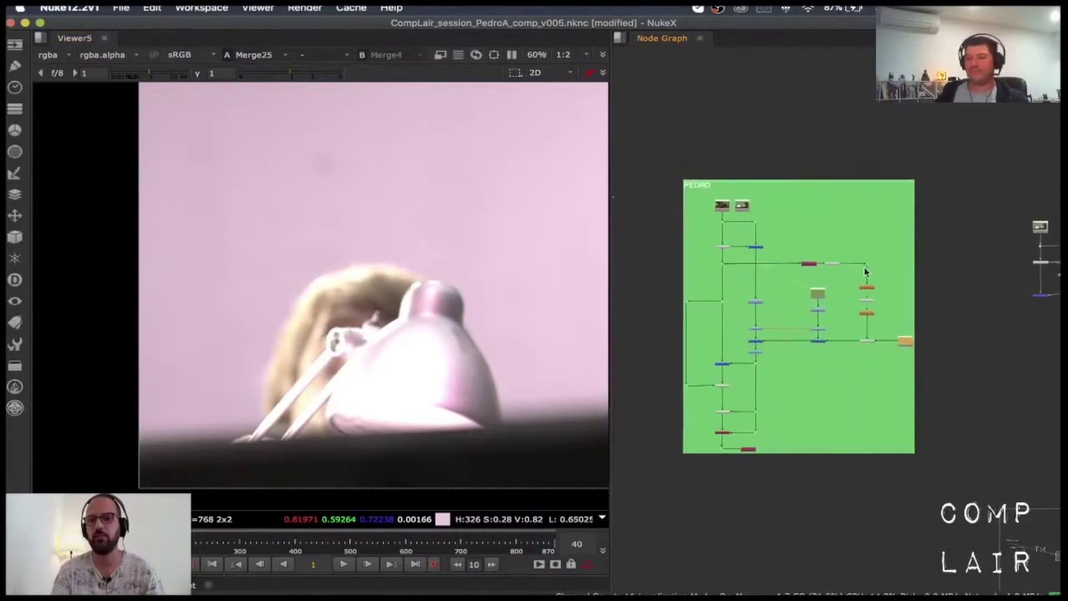
pyautogui.scroll(3, 862, 261)
pyautogui.moveTo(734, 246); pyautogui.dragTo(885, 301)
pyautogui.keyDown('shift'); pyautogui.moveTo(828, 281); pyautogui.dragTo(969, 415); pyautogui.keyUp('shift')
pyautogui.press('super+c')
# - Paste the copied chain into the empty area beside Constant22 and move it up slightly
pyautogui.scroll(-3, 838, 358)
pyautogui.moveTo(839, 358); pyautogui.dragTo(625, 299, button='middle')
pyautogui.scroll(3, 938, 298)
pyautogui.press('super+v')
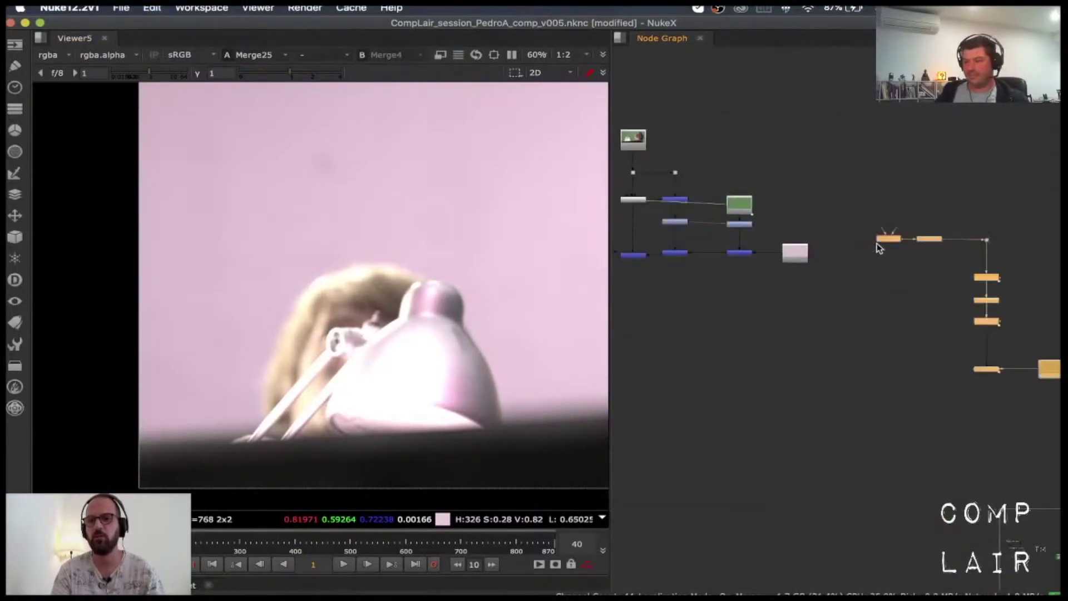
pyautogui.moveTo(888, 242); pyautogui.dragTo(857, 178)
# - Examine the layout of the pasted chain from Copy2 down to Switch5 beside the despill setup
pyautogui.moveTo(832, 222); pyautogui.dragTo(899, 263, button='middle')
pyautogui.scroll(-2, 899, 263)
pyautogui.scroll(3, 899, 258)
pyautogui.click(900, 252)
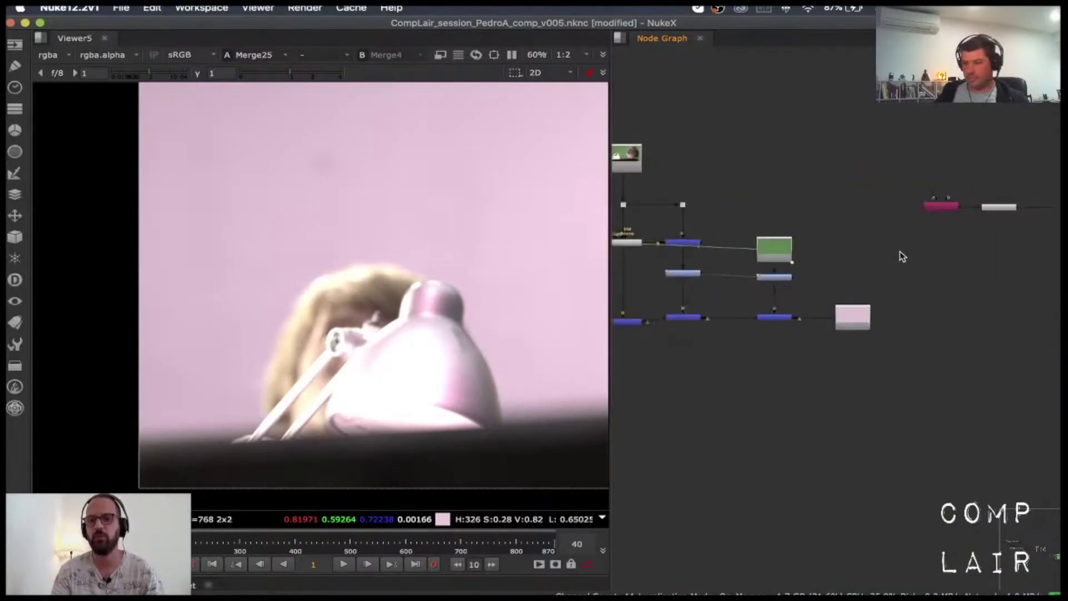
pyautogui.moveTo(764, 249); pyautogui.dragTo(837, 256, button='middle')
pyautogui.hscroll(5, 888, 286)
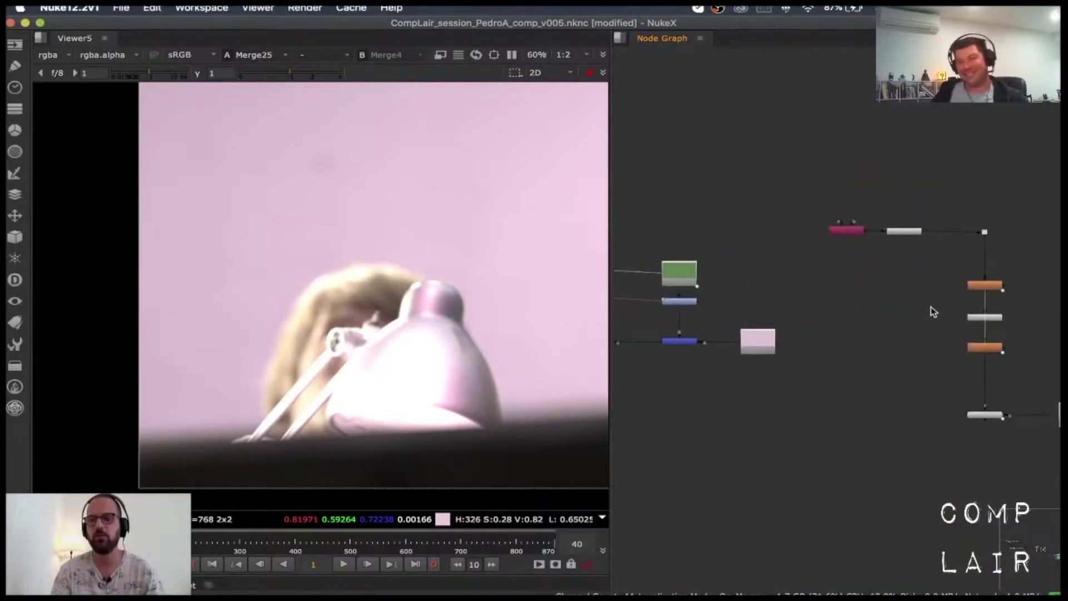
pyautogui.scroll(5, 938, 317)
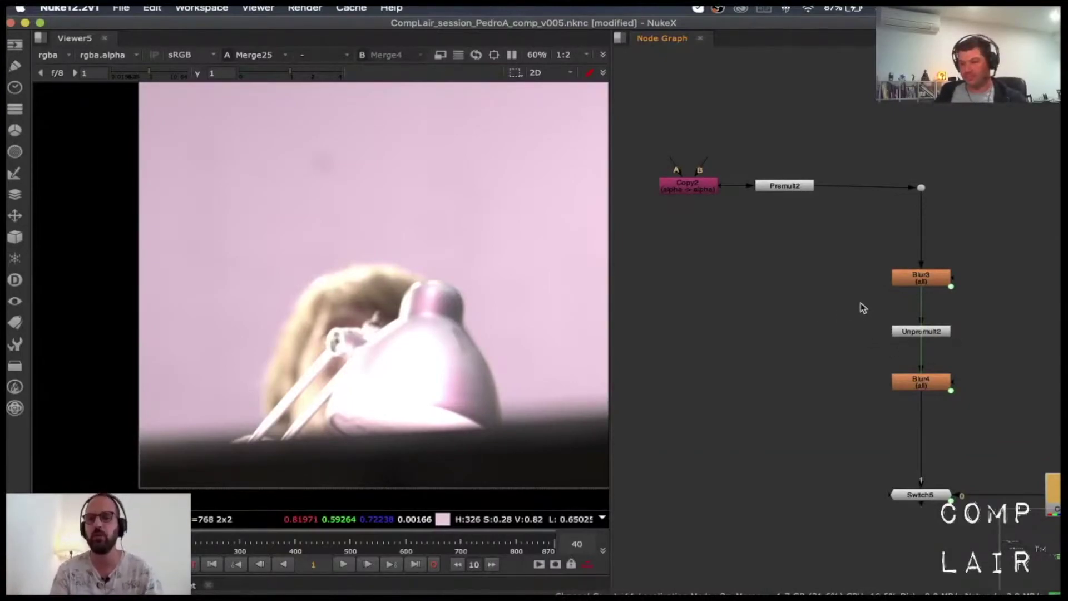
pyautogui.hscroll(-5, 835, 306)
pyautogui.scroll(-3, 882, 301)
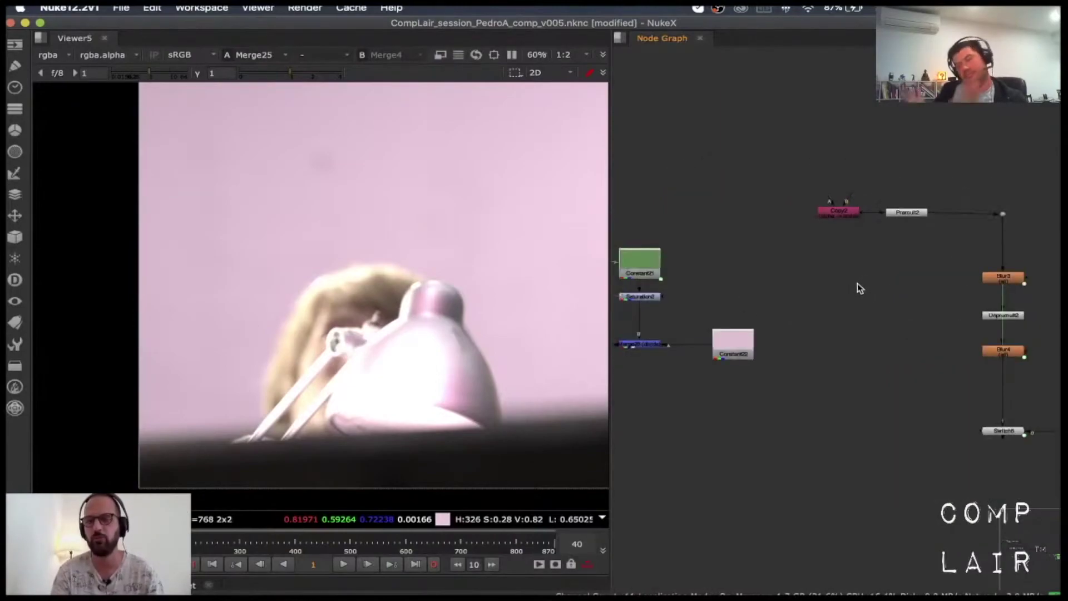
pyautogui.scroll(-5, 813, 291)
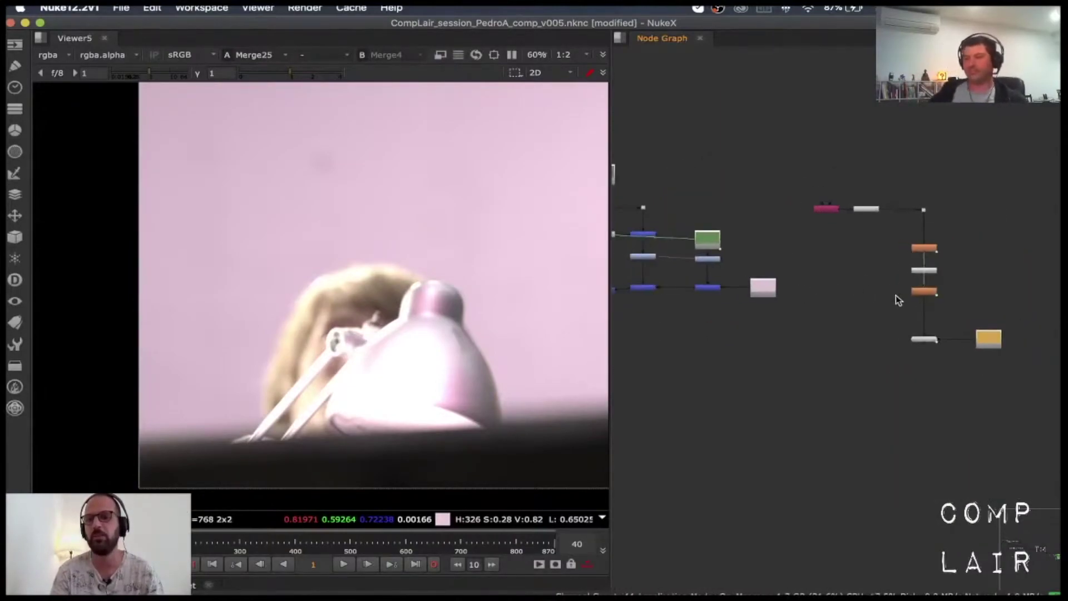
# - Delete Switch5 and the orange Constant from the pasted chain
pyautogui.scroll(3, 918, 312)
pyautogui.moveTo(921, 315); pyautogui.dragTo(1060, 406)
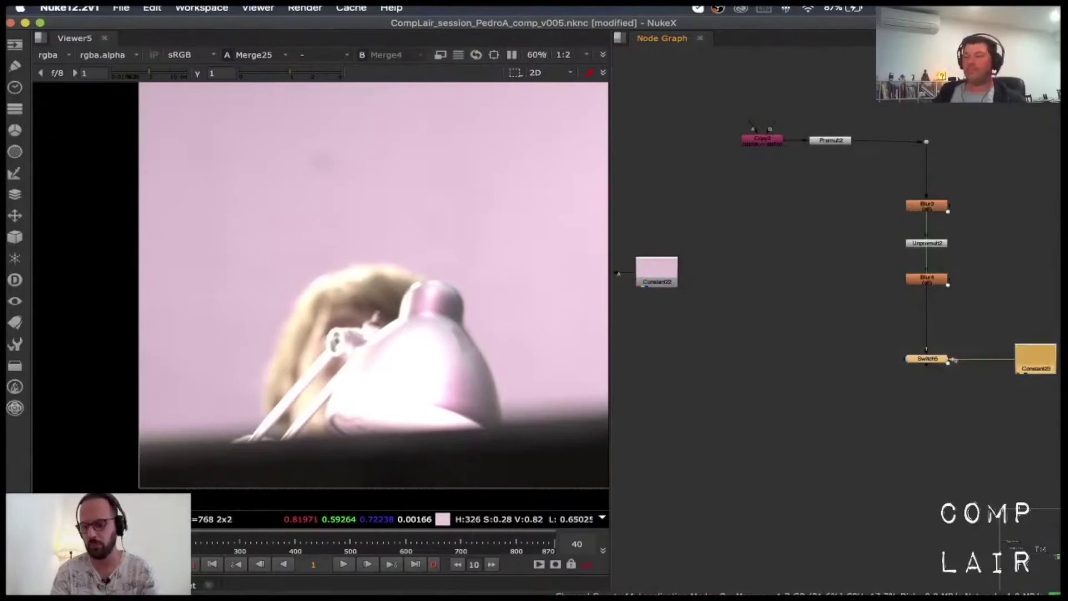
pyautogui.press('Delete')
# - Connect Copy2's A input to Keylight3
pyautogui.moveTo(818, 263); pyautogui.dragTo(930, 340, button='middle')
pyautogui.scroll(-3, 866, 207)
pyautogui.moveTo(865, 207); pyautogui.dragTo(1011, 230, button='middle')
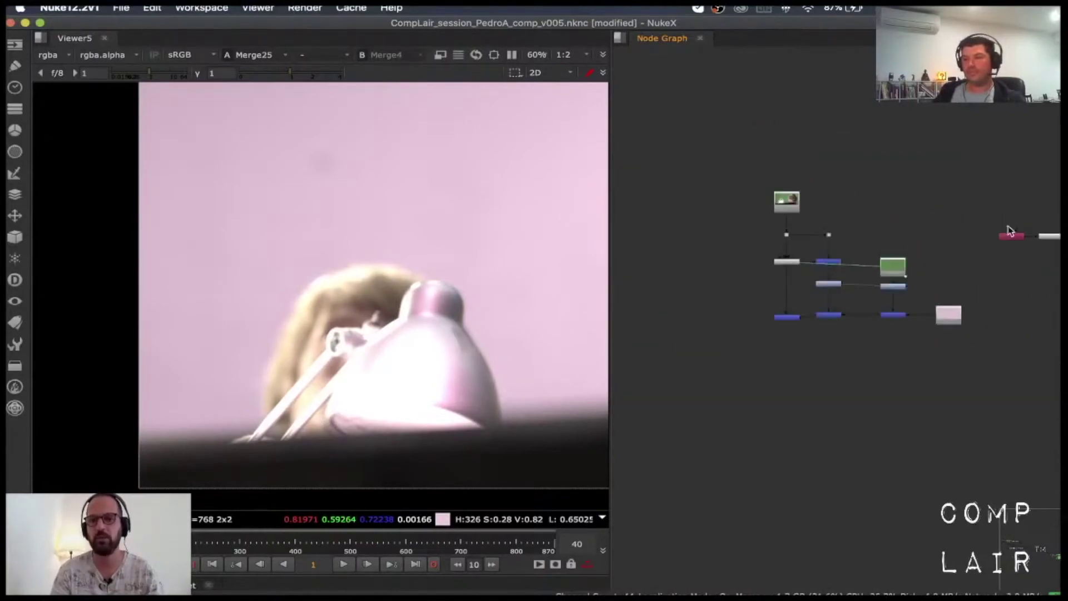
pyautogui.scroll(4, 798, 266)
pyautogui.moveTo(798, 266); pyautogui.dragTo(792, 259)
pyautogui.moveTo(1052, 227); pyautogui.dragTo(860, 243, button='middle')
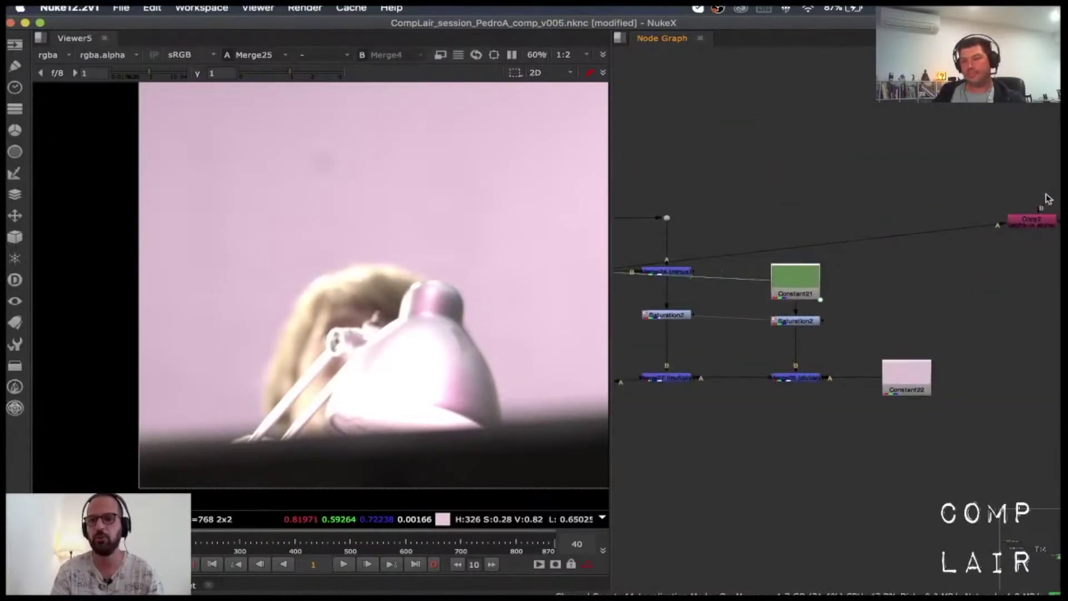
pyautogui.moveTo(763, 243); pyautogui.dragTo(862, 239, button='middle')
# - View Keylight3's output and connect Copy2's B input to Keylight3 as well
pyautogui.click(692, 258)
pyautogui.press('1')
pyautogui.scroll(-2, 814, 260)
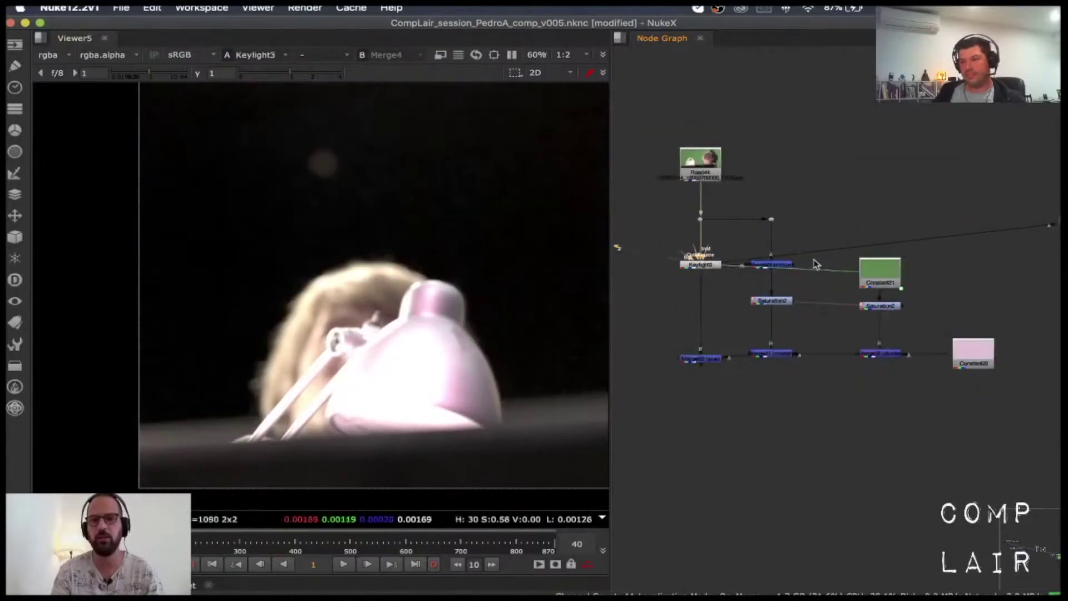
pyautogui.moveTo(1046, 230); pyautogui.dragTo(836, 236, button='middle')
pyautogui.scroll(2, 886, 236)
pyautogui.moveTo(789, 209); pyautogui.dragTo(1063, 192, button='middle')
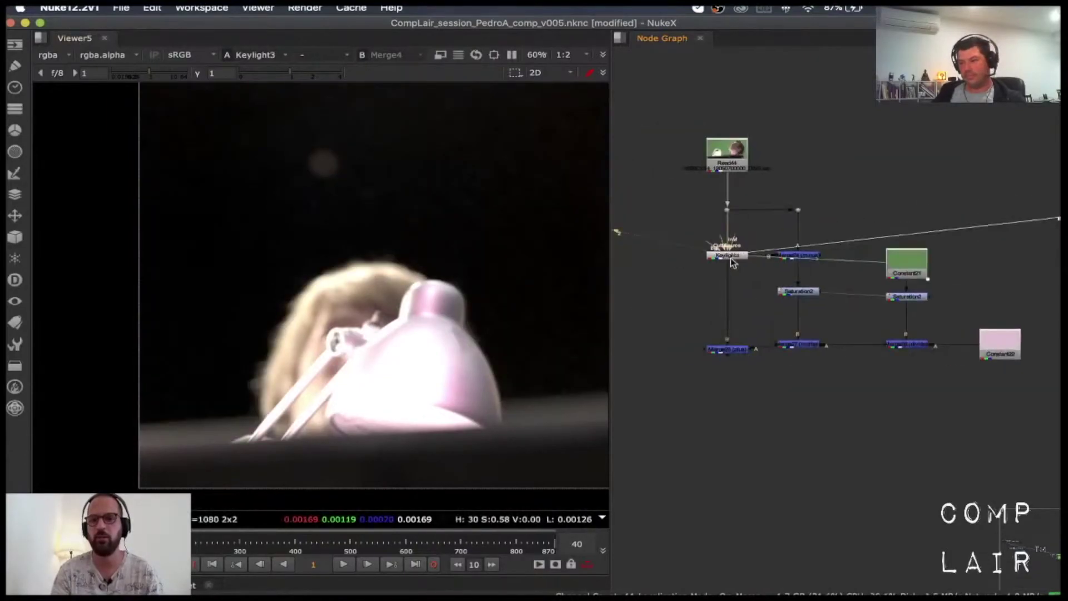
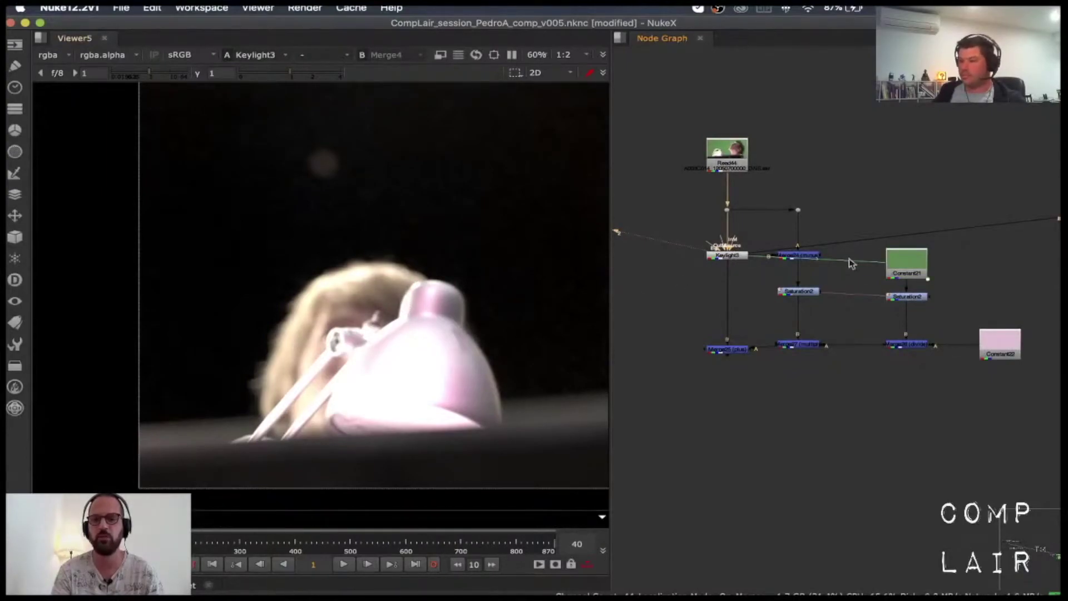
# - View the outputs of Premult2, Blur3 and Unpremult2 one after another
pyautogui.moveTo(1046, 250); pyautogui.dragTo(772, 255, button='middle')
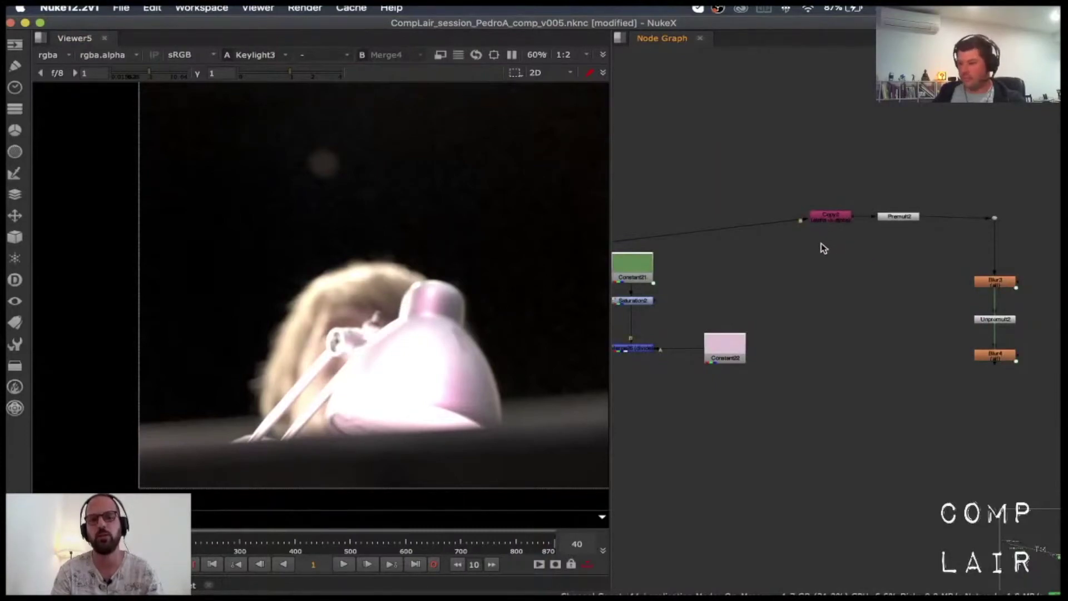
pyautogui.click(897, 216)
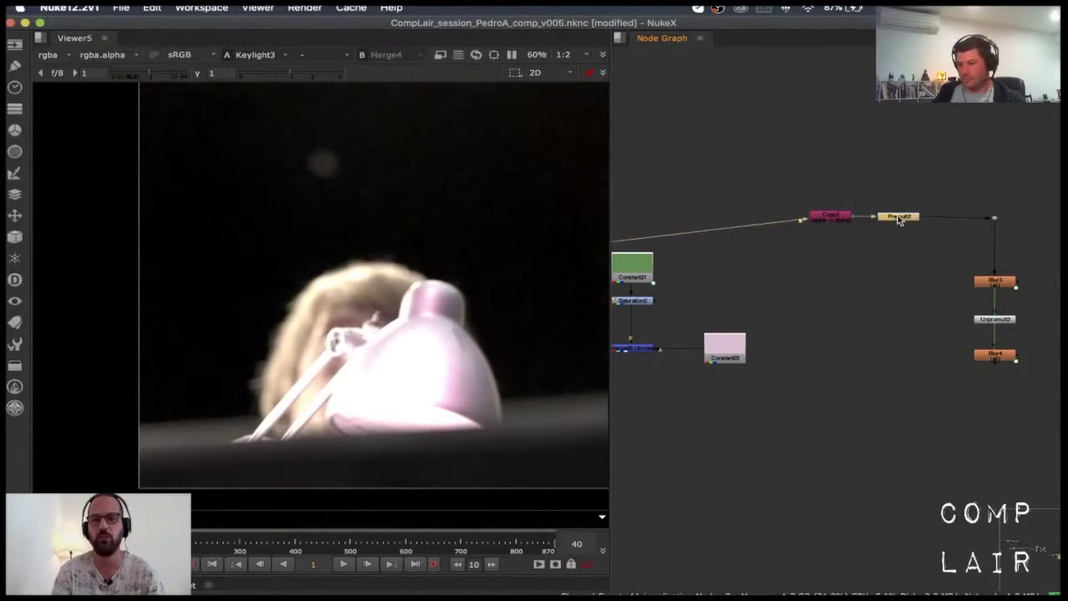
pyautogui.press('1')
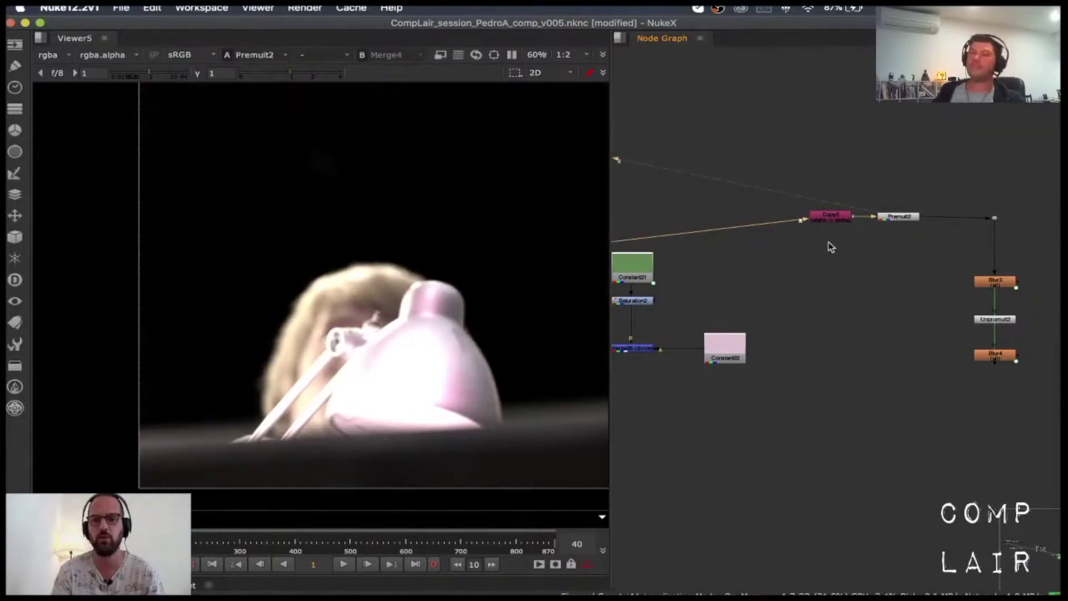
pyautogui.hscroll(5, 829, 242)
pyautogui.scroll(4, 811, 340)
pyautogui.moveTo(770, 315); pyautogui.dragTo(959, 441)
pyautogui.moveTo(940, 284); pyautogui.dragTo(799, 183)
pyautogui.click(885, 296)
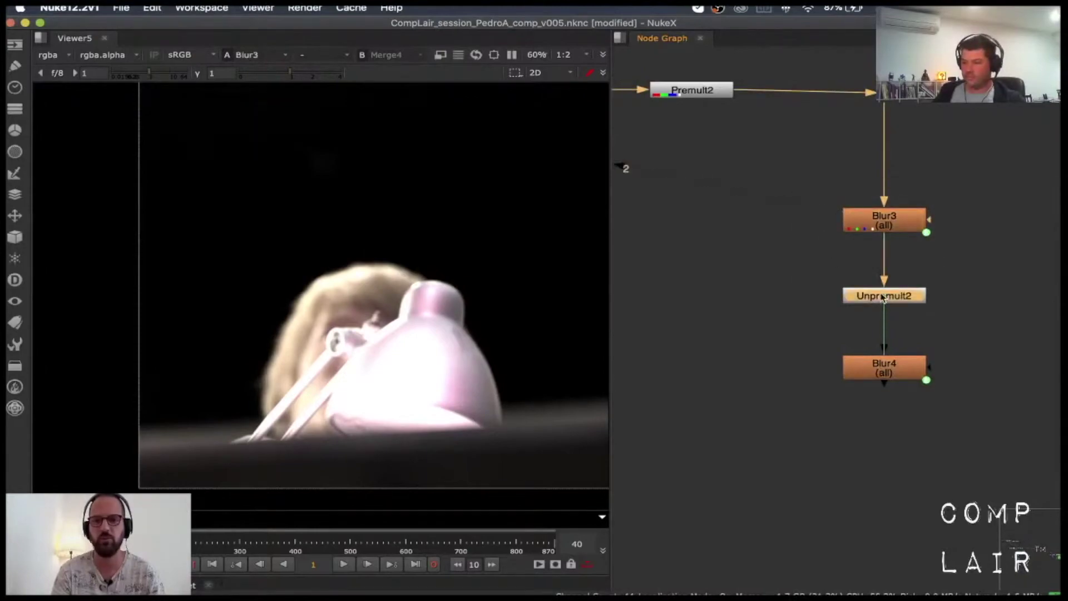
pyautogui.press('2')
pyautogui.doubleClick(873, 376)
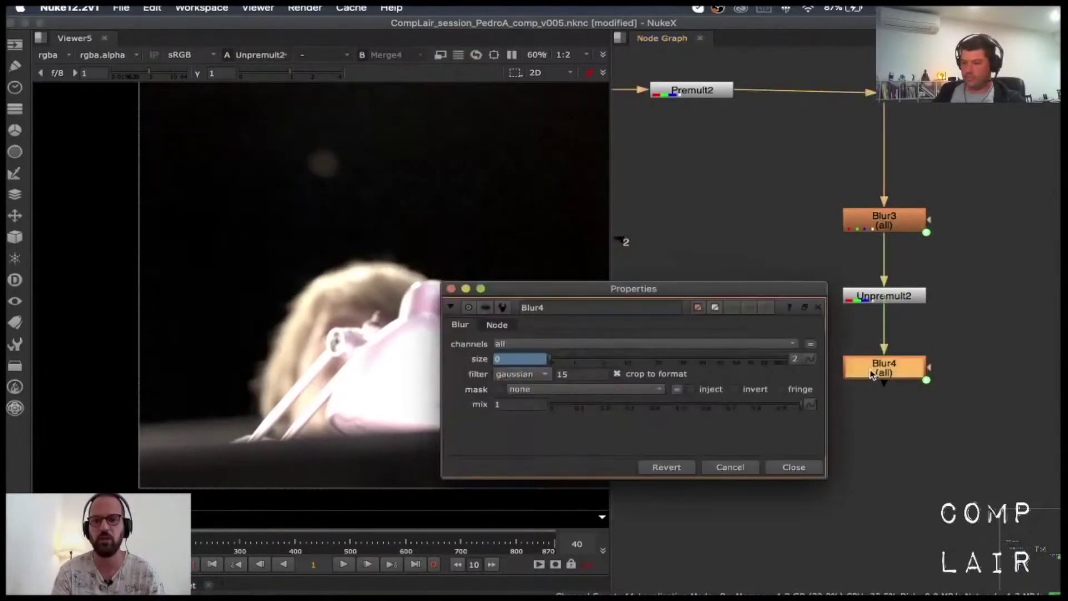
pyautogui.keyDown('super'); pyautogui.click(671, 361); pyautogui.keyUp('super')
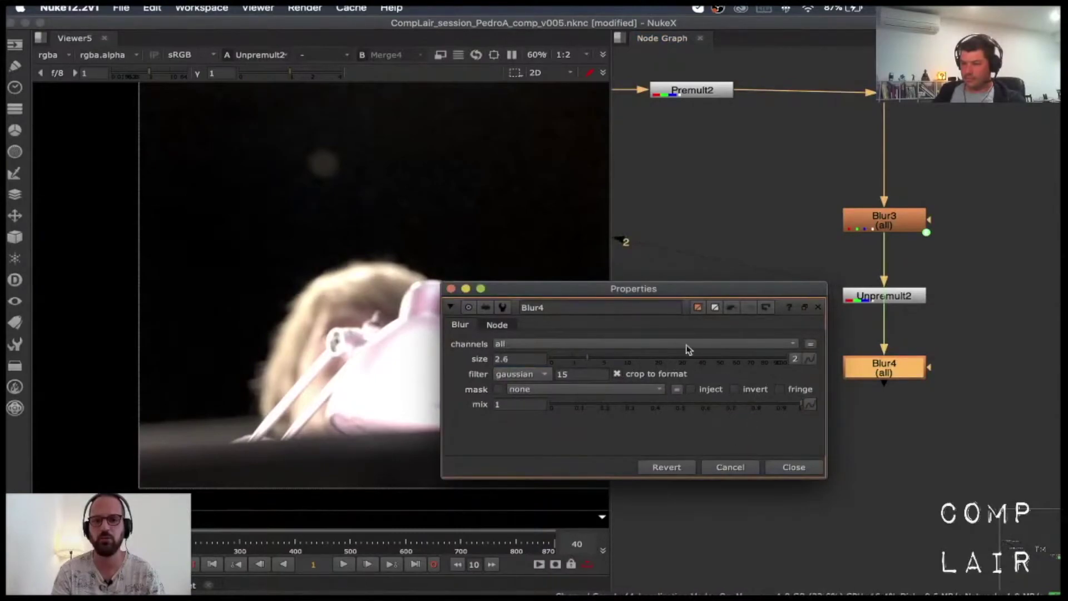
pyautogui.click(729, 467)
# - Open the properties of Blur4 and Blur3 without overlap, and raise Blur3's size to 32.5
pyautogui.doubleClick(875, 376)
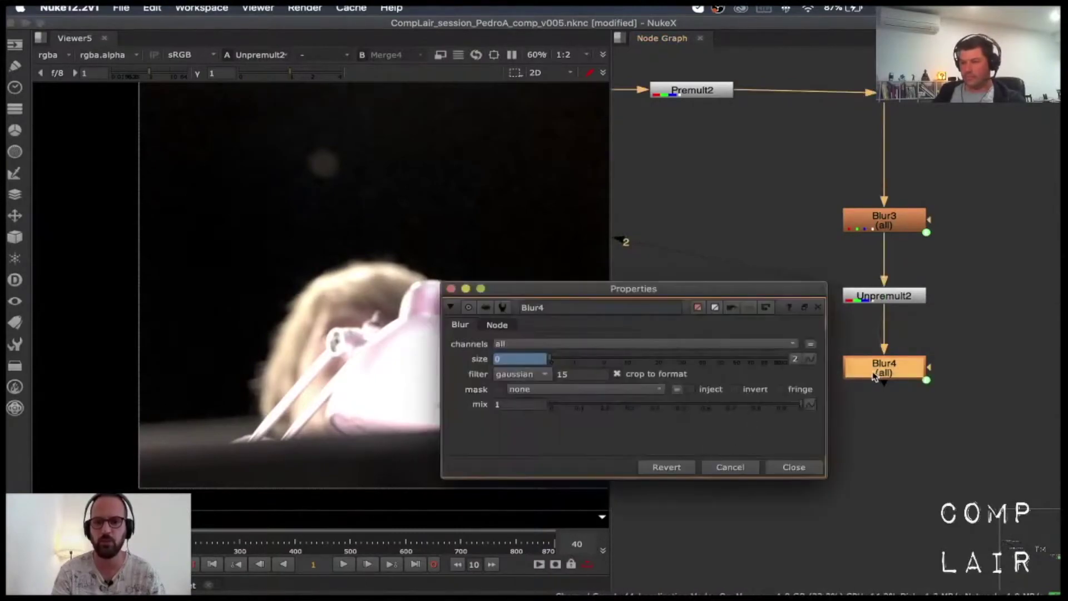
pyautogui.doubleClick(876, 222)
pyautogui.moveTo(648, 137); pyautogui.dragTo(670, 75)
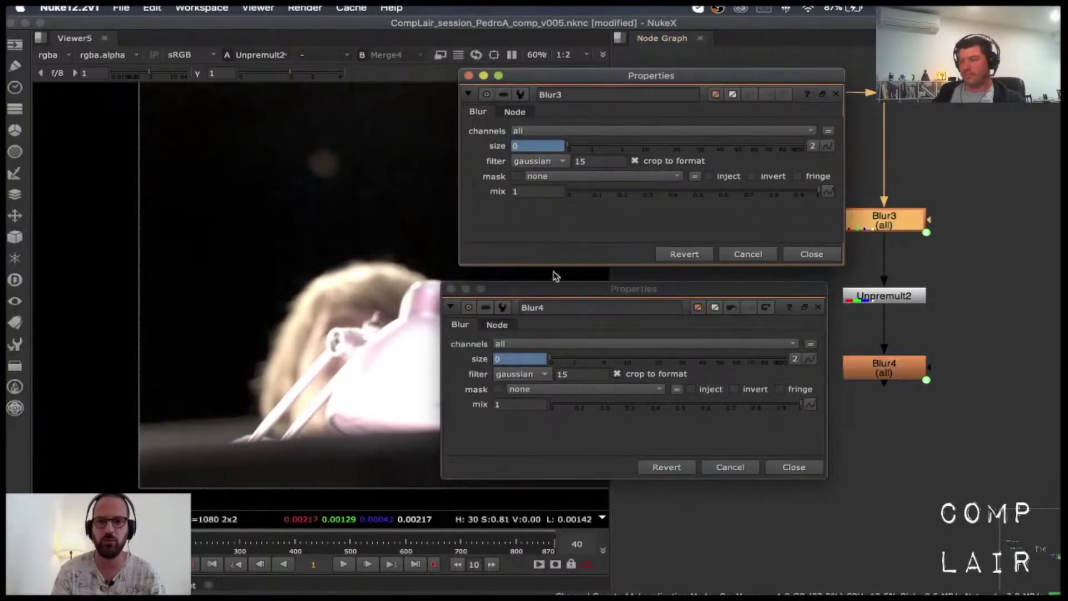
pyautogui.click(590, 145)
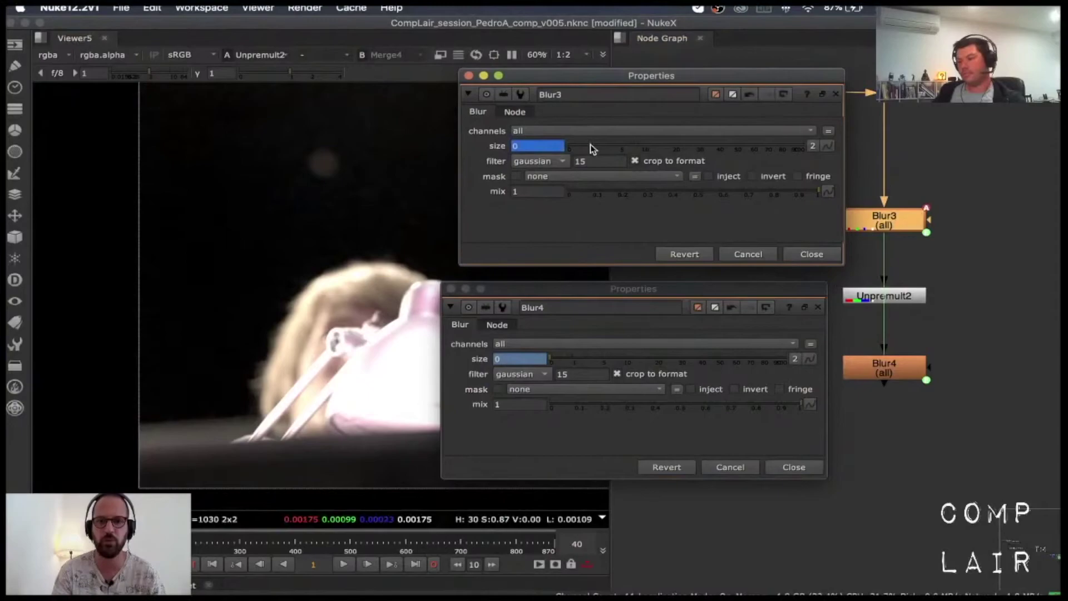
pyautogui.press('super+z')
pyautogui.press('super+z')
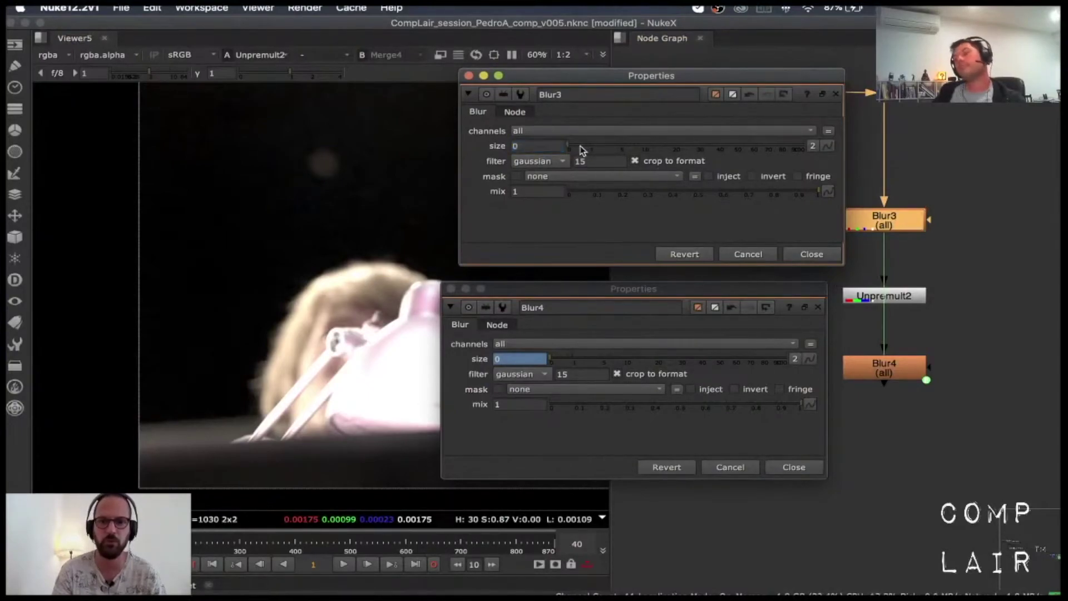
pyautogui.moveTo(584, 149); pyautogui.dragTo(701, 151)
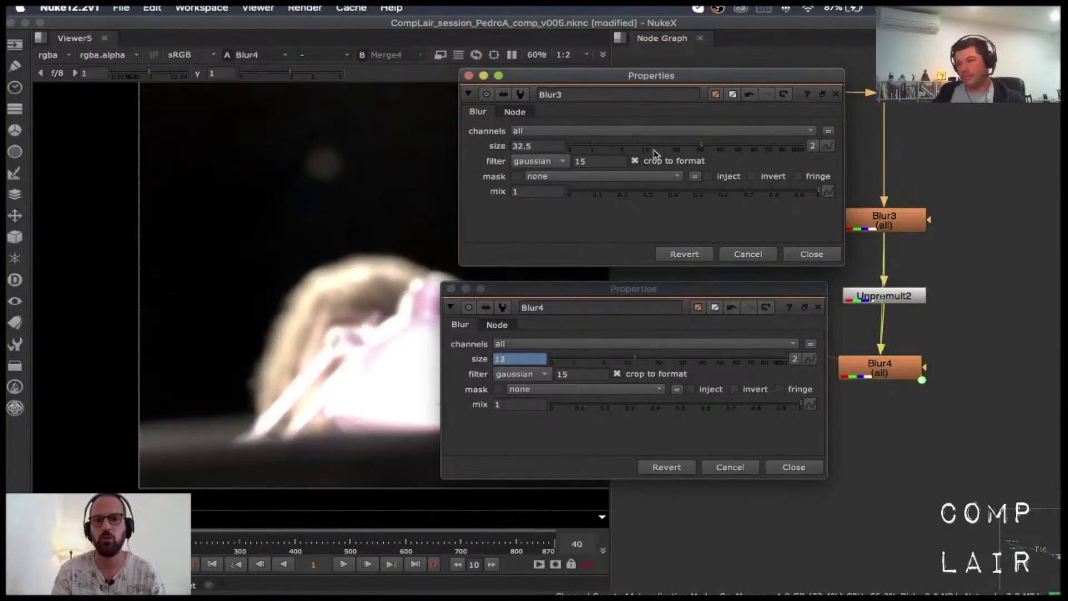
# - Inspect the expression that drives Blur4's size without editing it, and close both Blur properties
pyautogui.click(892, 299)
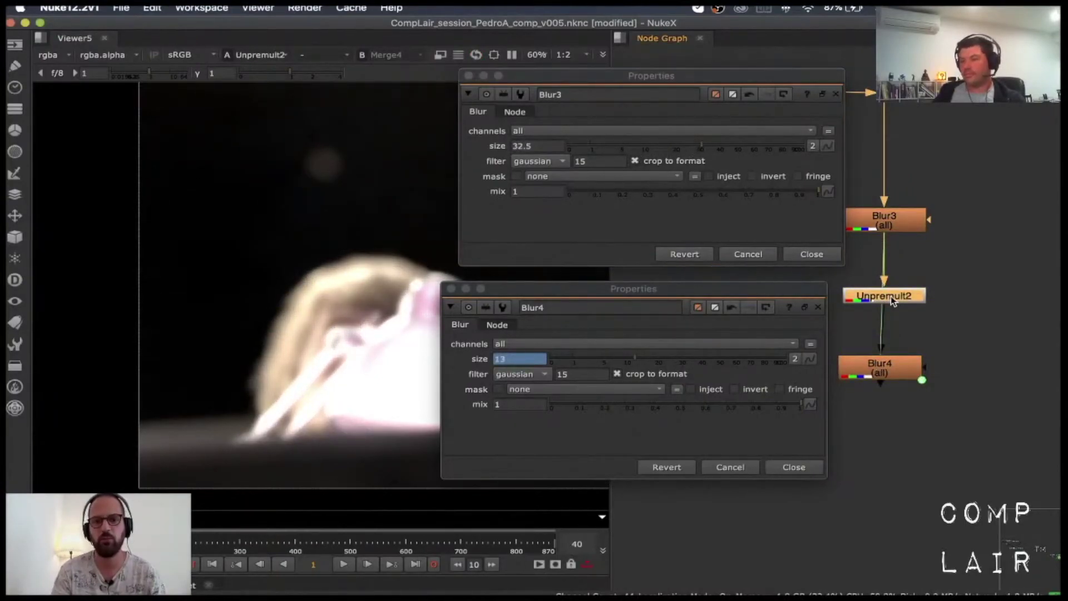
pyautogui.click(888, 371)
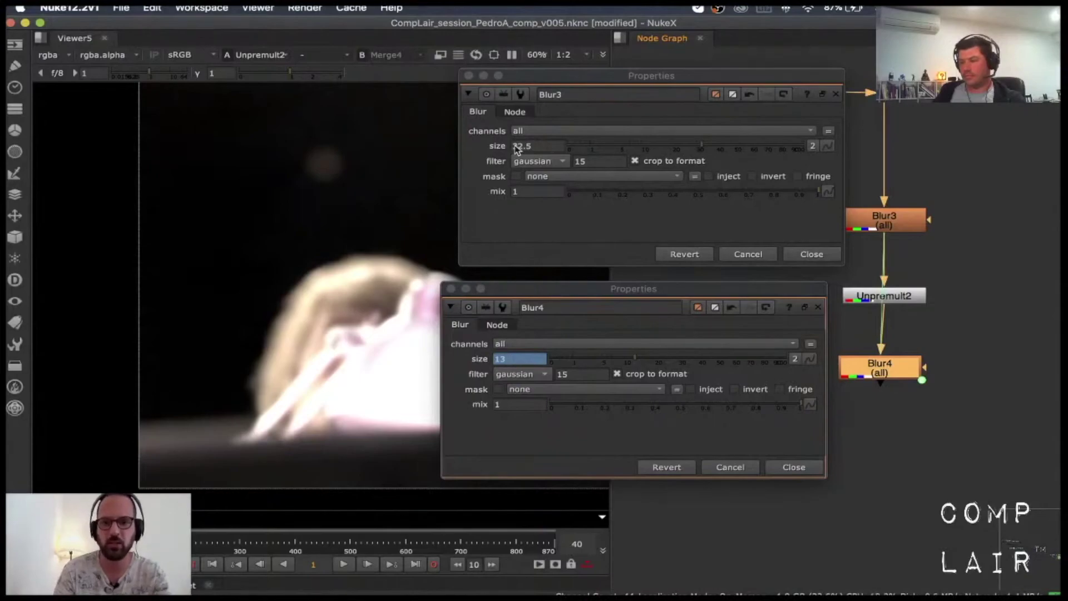
pyautogui.rightClick(534, 359)
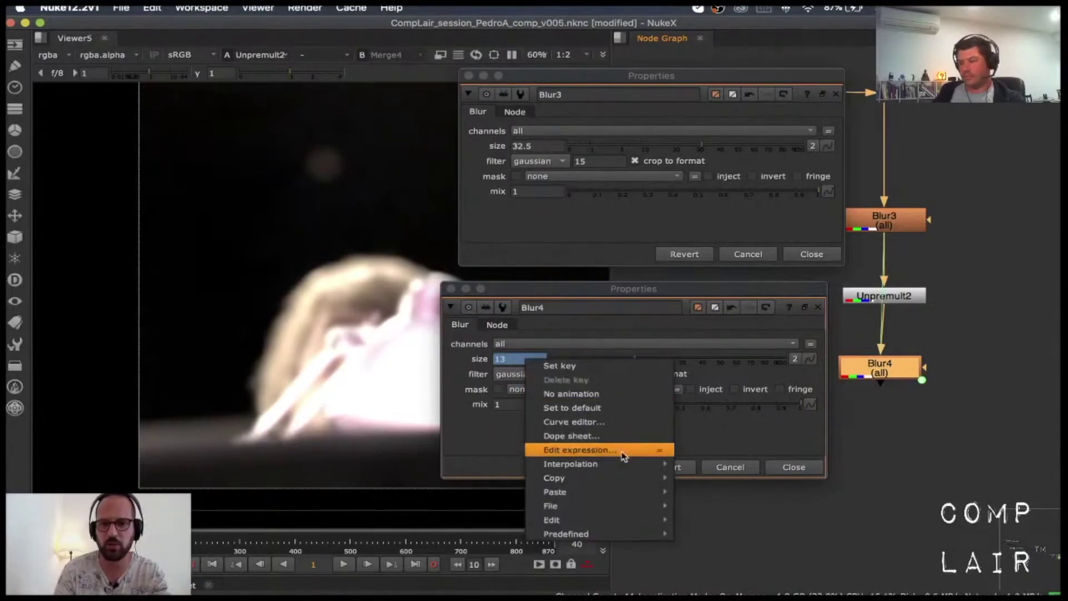
pyautogui.click(623, 447)
pyautogui.click(620, 383)
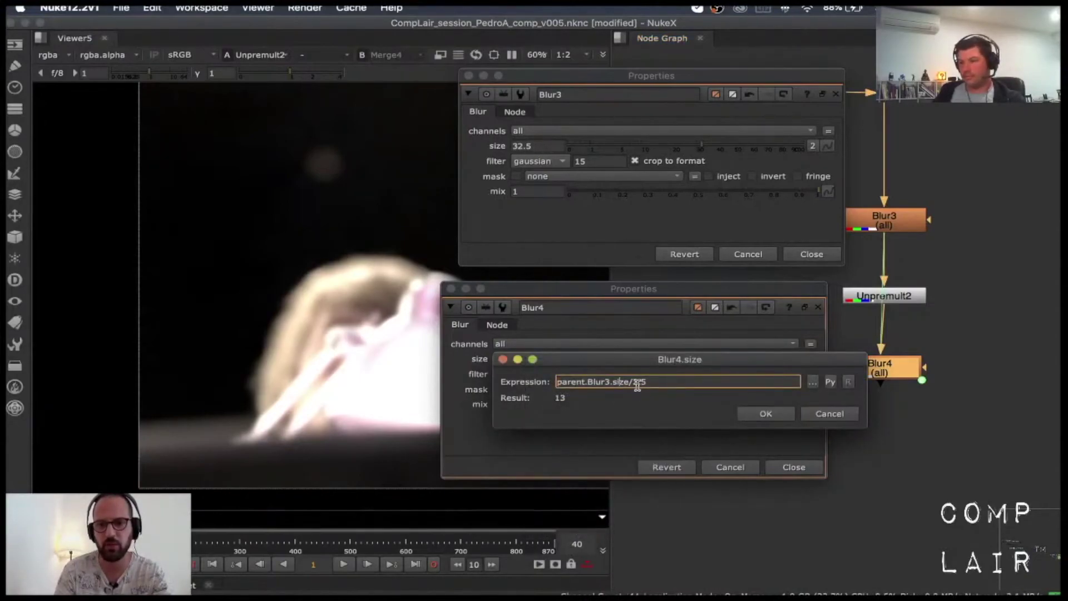
pyautogui.click(833, 417)
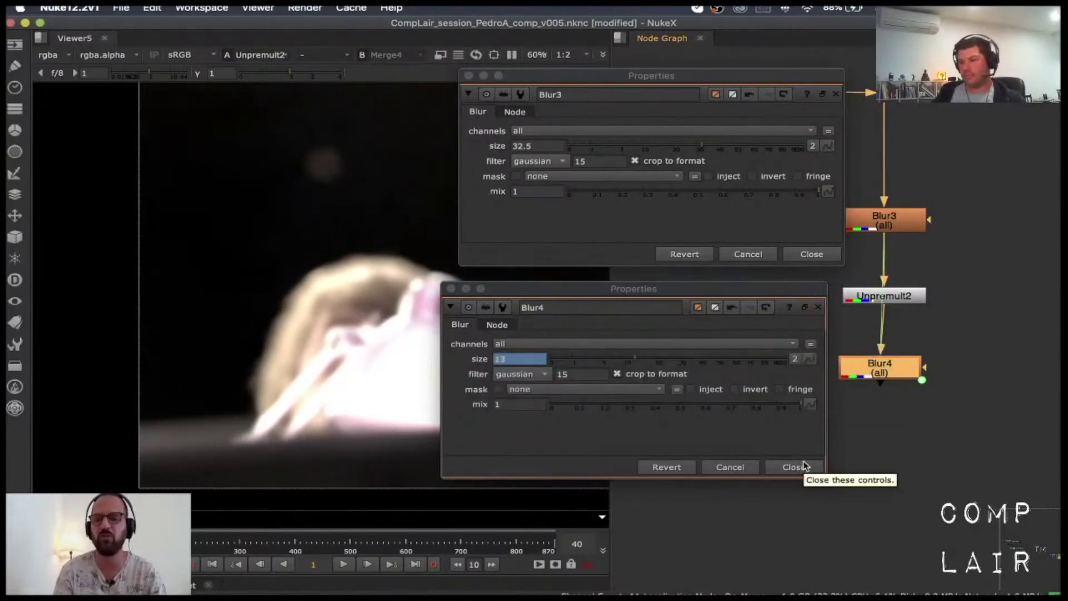
pyautogui.click(813, 252)
pyautogui.click(810, 467)
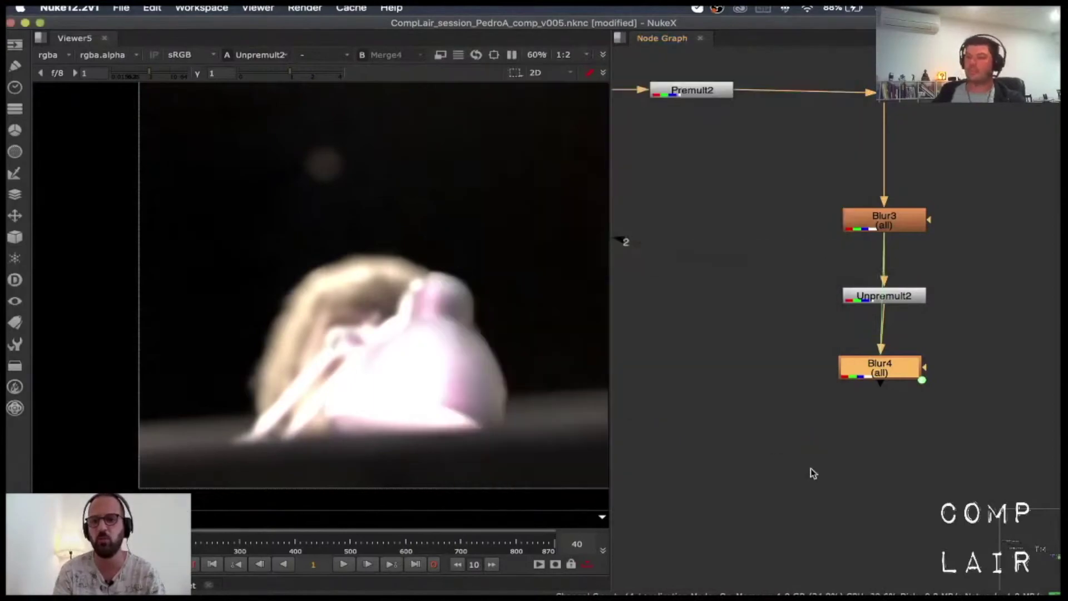
# - Compare the chain with the Constant22 branch and view Blur4's output
pyautogui.scroll(-5, 886, 372)
pyautogui.scroll(4, 729, 365)
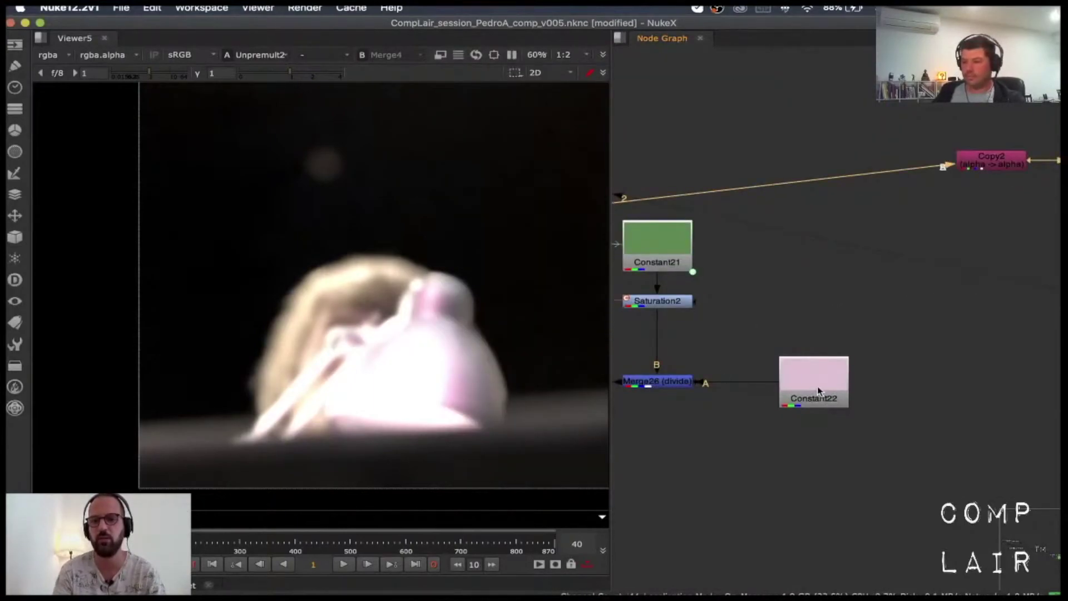
pyautogui.scroll(-3, 820, 387)
pyautogui.moveTo(1002, 380); pyautogui.dragTo(883, 377, button='middle')
pyautogui.scroll(4, 915, 387)
pyautogui.moveTo(988, 389); pyautogui.dragTo(818, 399, button='middle')
pyautogui.press('2')
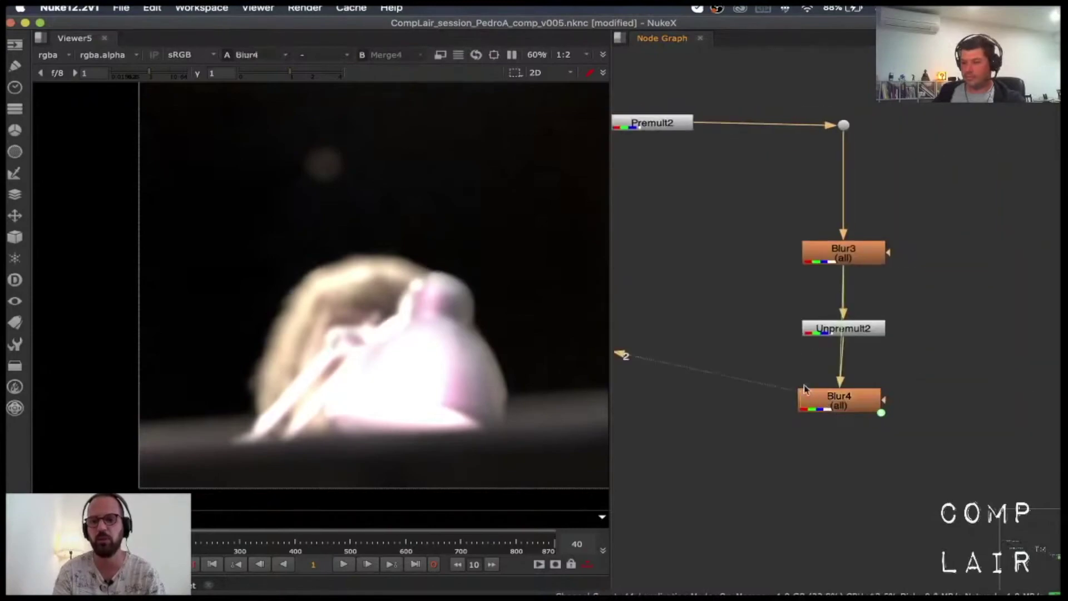
# - Set Blur3's size to 62.5 and view Unpremult2's output
pyautogui.doubleClick(812, 253)
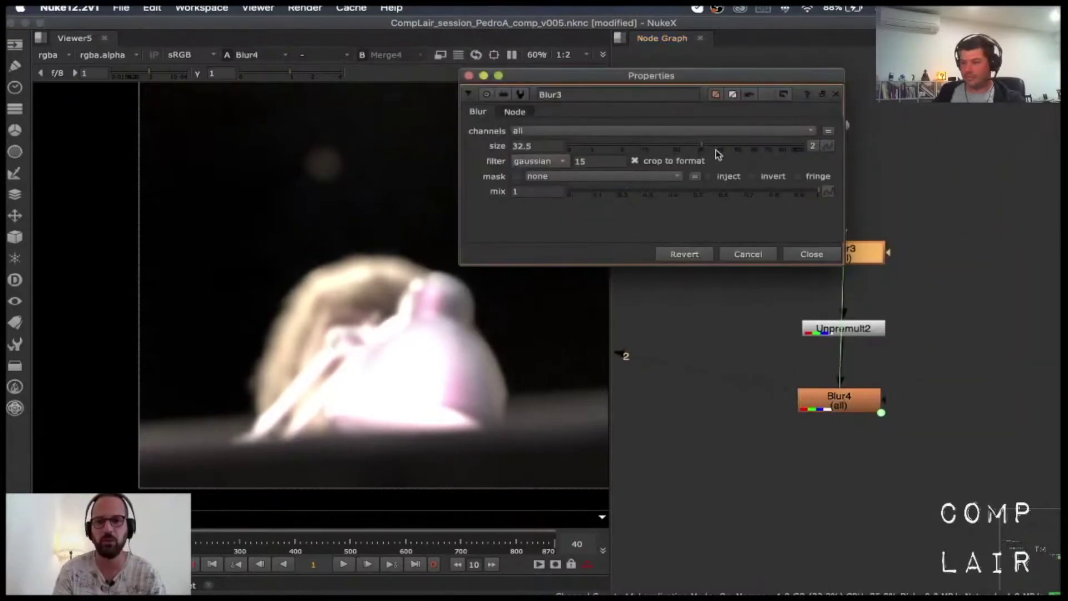
pyautogui.moveTo(718, 154); pyautogui.dragTo(756, 154)
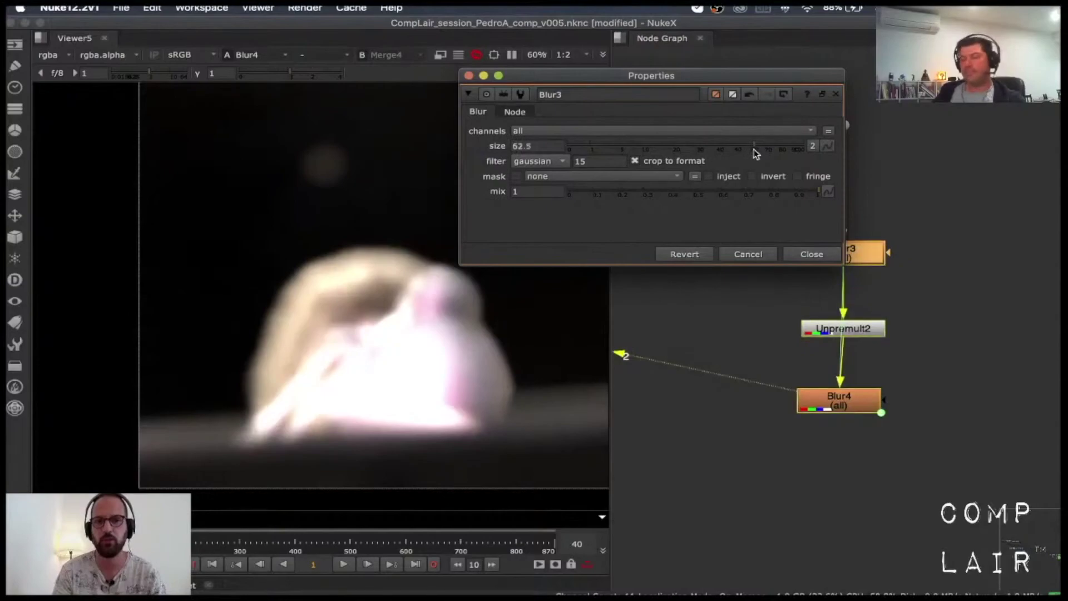
pyautogui.click(870, 333)
pyautogui.press('2')
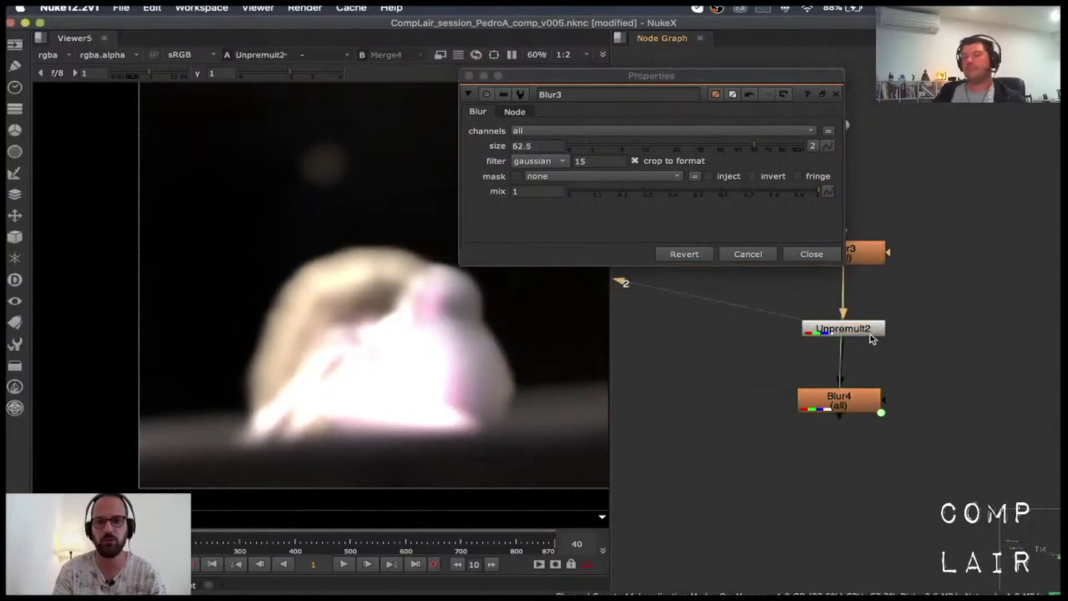
# - Compare the blurred foreground edges of Unpremult2 and Blur4 up close, and close Blur3's properties
pyautogui.scroll(3, 300, 254)
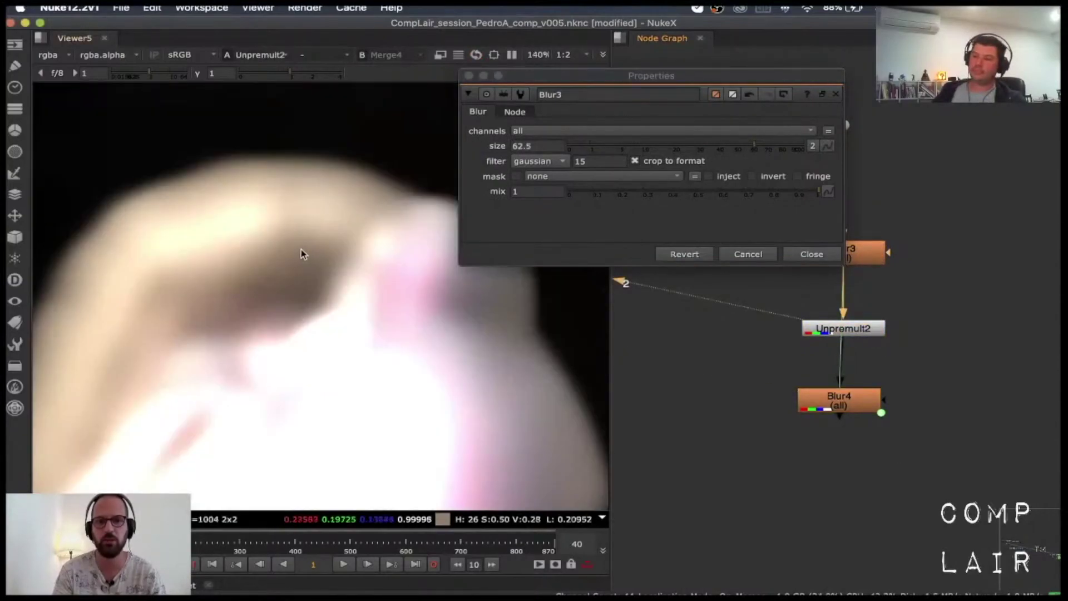
pyautogui.click(828, 403)
pyautogui.press('2')
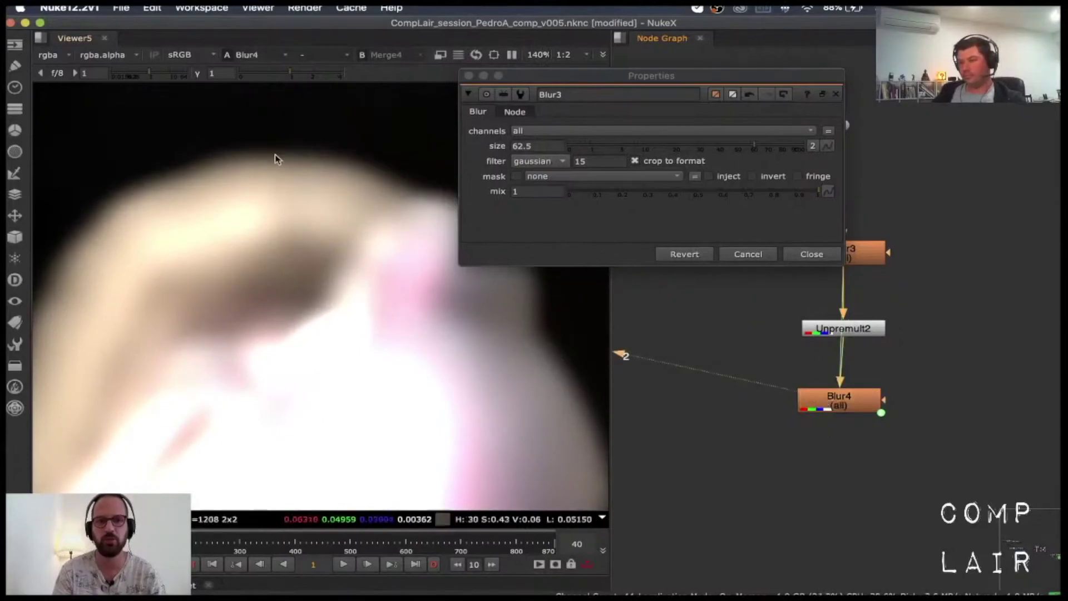
pyautogui.scroll(2, 401, 210)
pyautogui.scroll(-4, 389, 207)
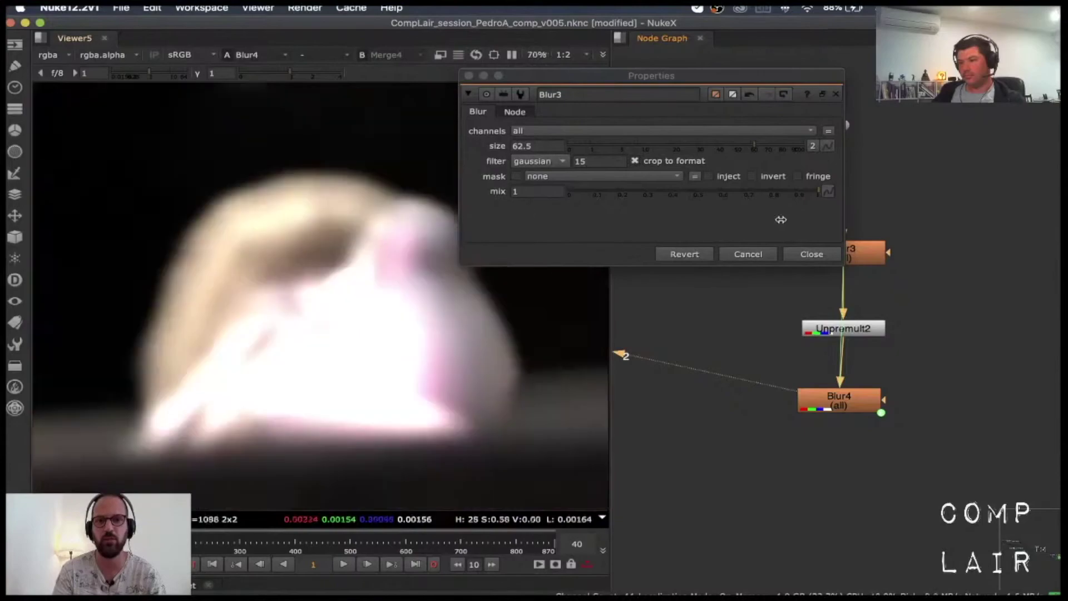
pyautogui.click(803, 256)
# - Return to the despill branch and view the output of Merge25 (plus)
pyautogui.scroll(-3, 803, 257)
pyautogui.moveTo(626, 298); pyautogui.dragTo(853, 310, button='middle')
pyautogui.scroll(-3, 868, 303)
pyautogui.moveTo(673, 321); pyautogui.dragTo(754, 302, button='middle')
pyautogui.scroll(3, 757, 301)
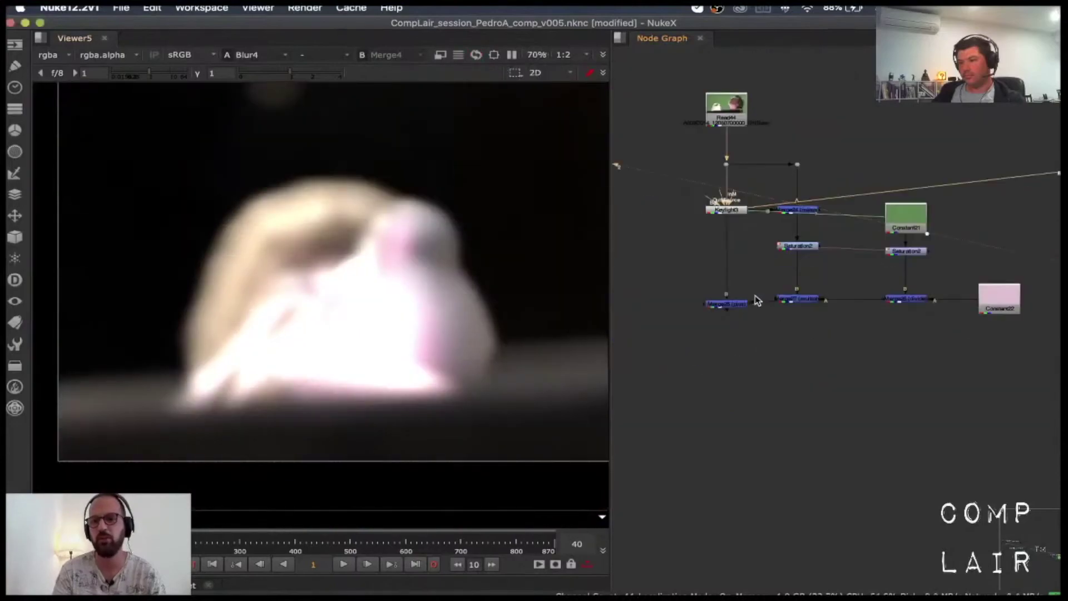
pyautogui.click(735, 309)
pyautogui.press('1')
# - Detach Constant22 from Merge26 (divide), move it clear of the connection, and feed Blur4 into Merge26's A input
pyautogui.scroll(-3, 766, 321)
pyautogui.moveTo(895, 346); pyautogui.dragTo(791, 336, button='middle')
pyautogui.scroll(3, 751, 293)
pyautogui.moveTo(772, 308); pyautogui.dragTo(833, 333)
pyautogui.moveTo(808, 312); pyautogui.dragTo(810, 258)
pyautogui.moveTo(748, 308); pyautogui.dragTo(773, 318)
pyautogui.scroll(4, 773, 318)
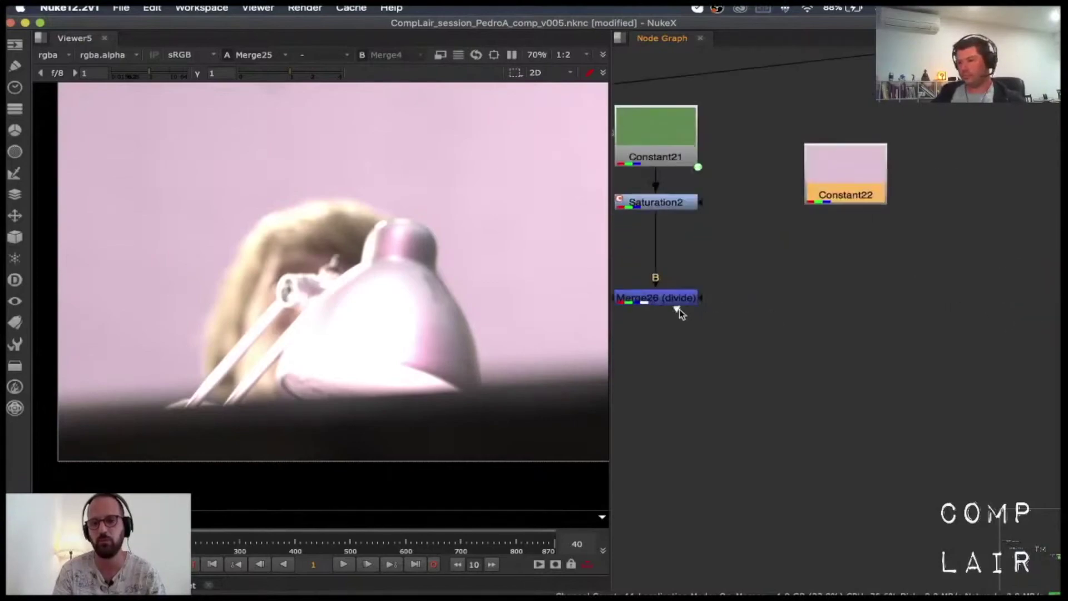
pyautogui.scroll(-5, 681, 312)
pyautogui.moveTo(681, 312); pyautogui.dragTo(887, 316)
pyautogui.scroll(3, 886, 316)
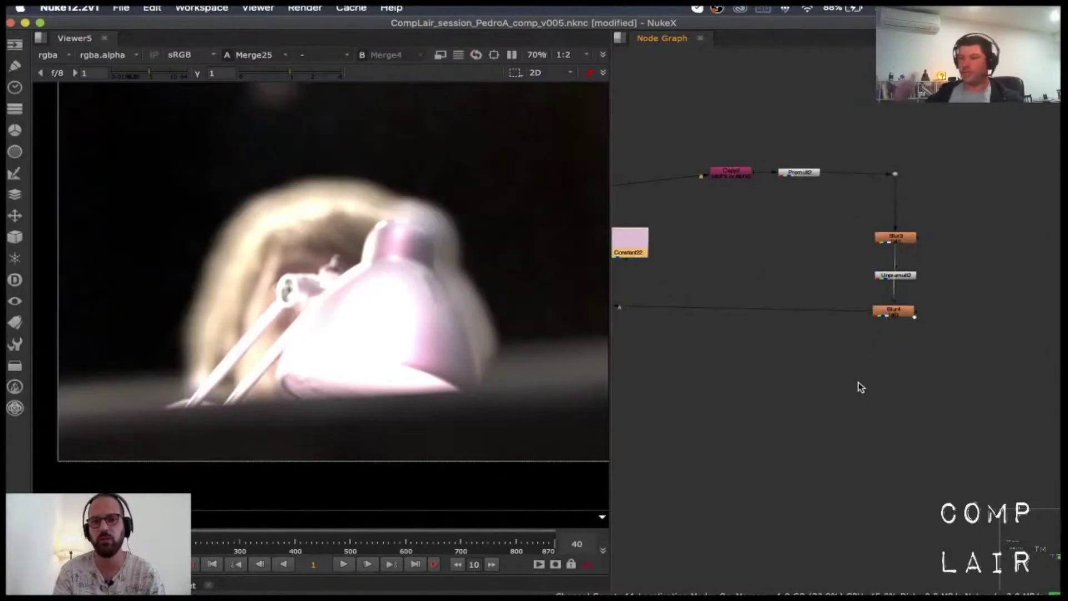
# - Examine the respill around the man's face in Merge25's output and locate the Blur3 node
pyautogui.scroll(-2, 861, 386)
pyautogui.moveTo(614, 344); pyautogui.dragTo(722, 343, button='middle')
pyautogui.scroll(-4, 443, 279)
pyautogui.moveTo(579, 281); pyautogui.dragTo(351, 282, button='middle')
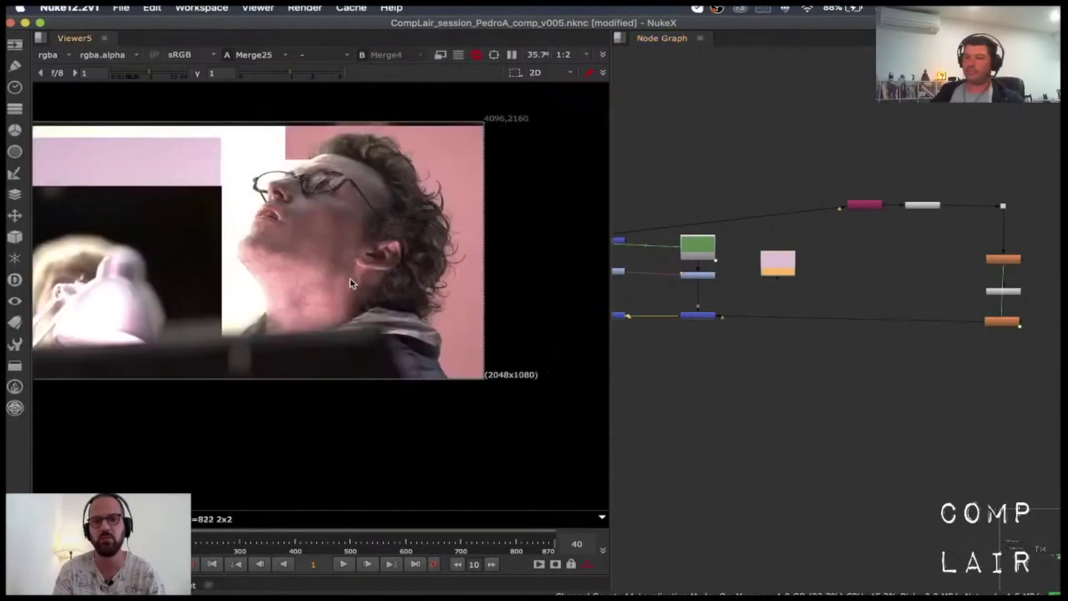
pyautogui.scroll(5, 352, 221)
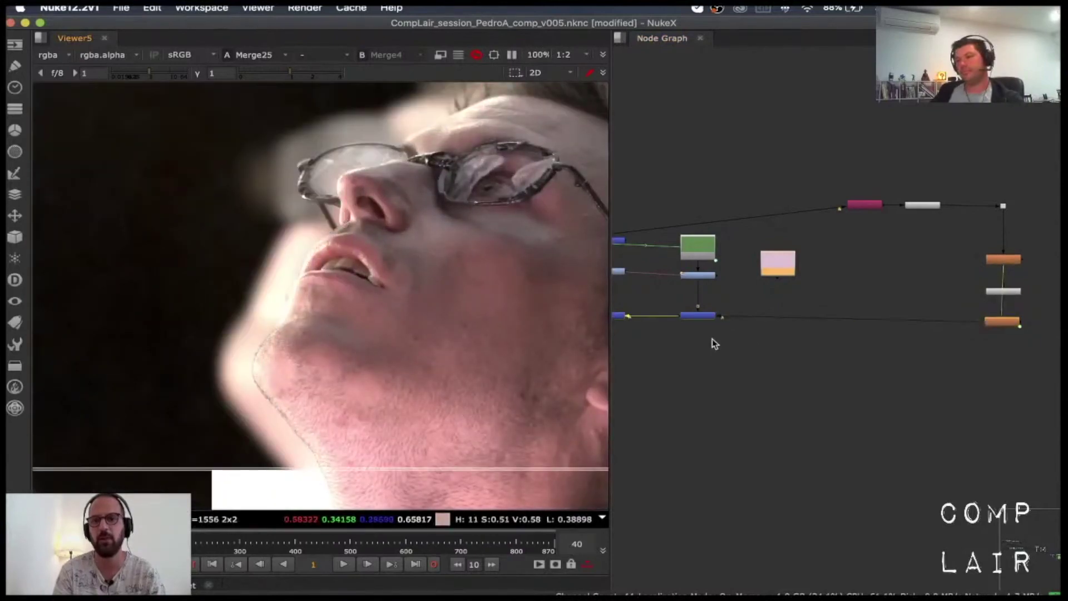
pyautogui.moveTo(1001, 274); pyautogui.dragTo(742, 282, button='middle')
pyautogui.scroll(3, 742, 282)
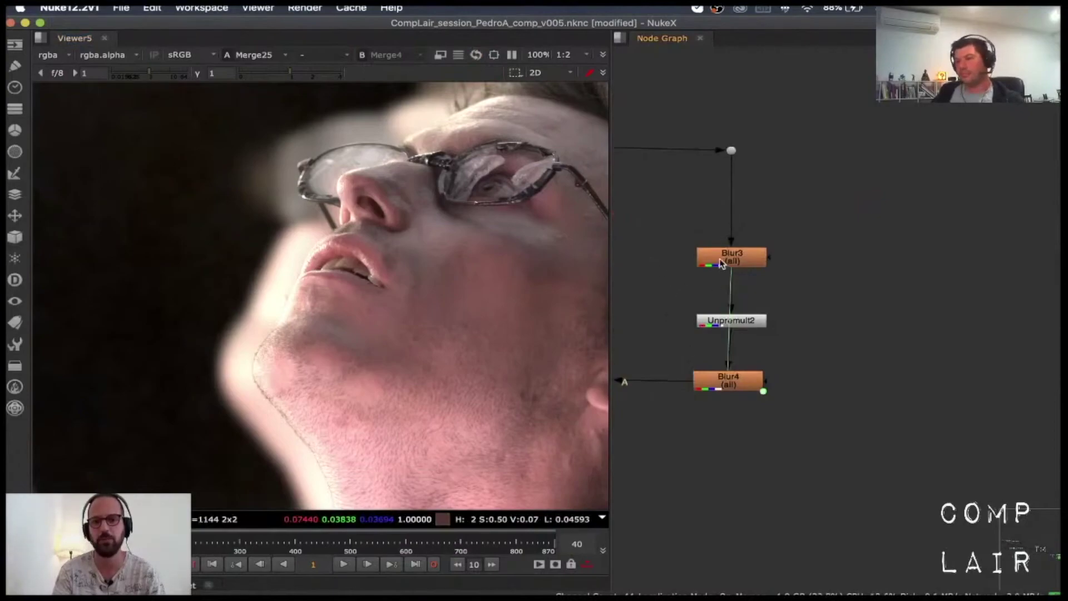
# - Reduce Blur3's size to 6.2 while checking the fine hairs along the man's face edge
pyautogui.doubleClick(722, 264)
pyautogui.moveTo(648, 150); pyautogui.dragTo(577, 149)
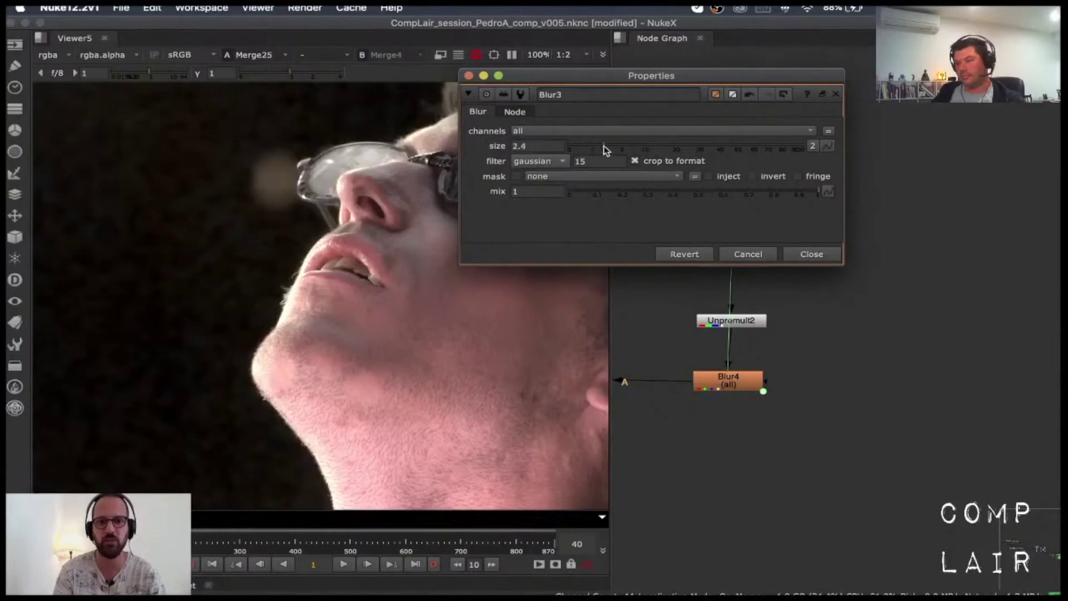
pyautogui.moveTo(603, 146); pyautogui.dragTo(633, 149)
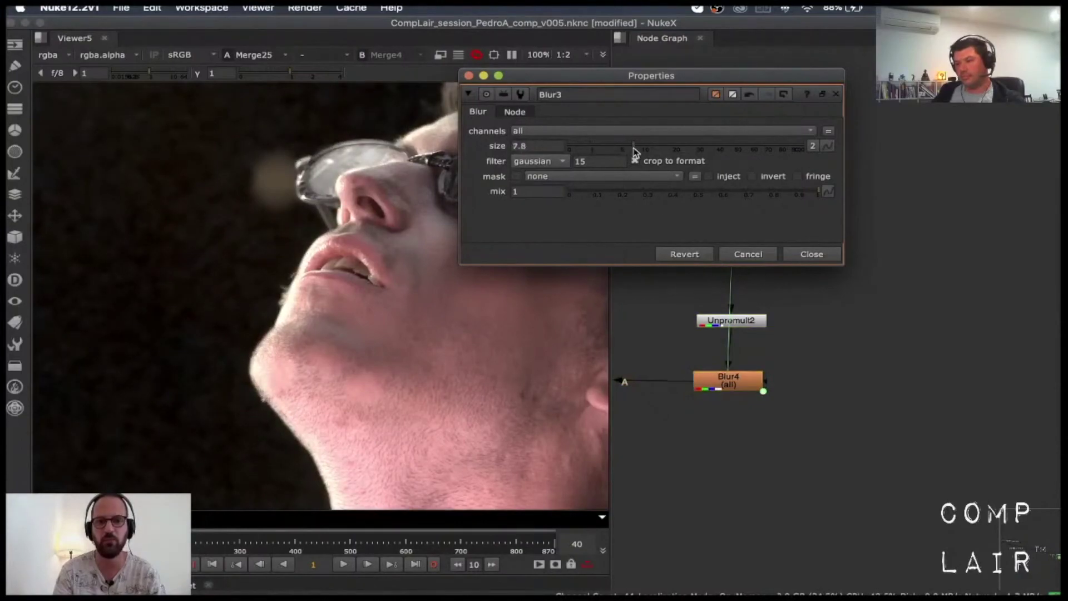
pyautogui.scroll(10, 229, 315)
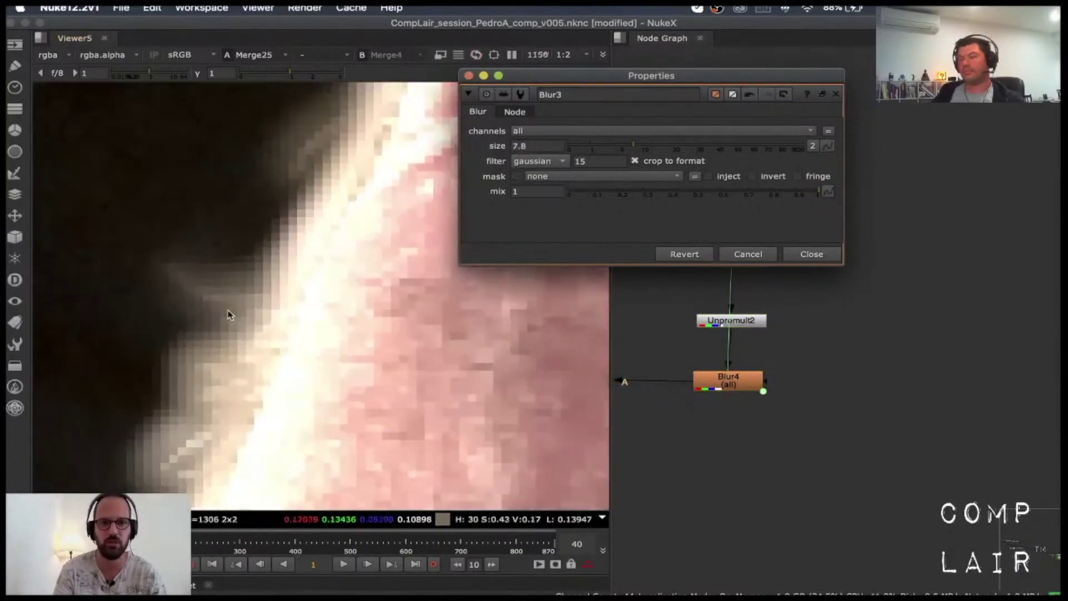
pyautogui.scroll(2, 229, 315)
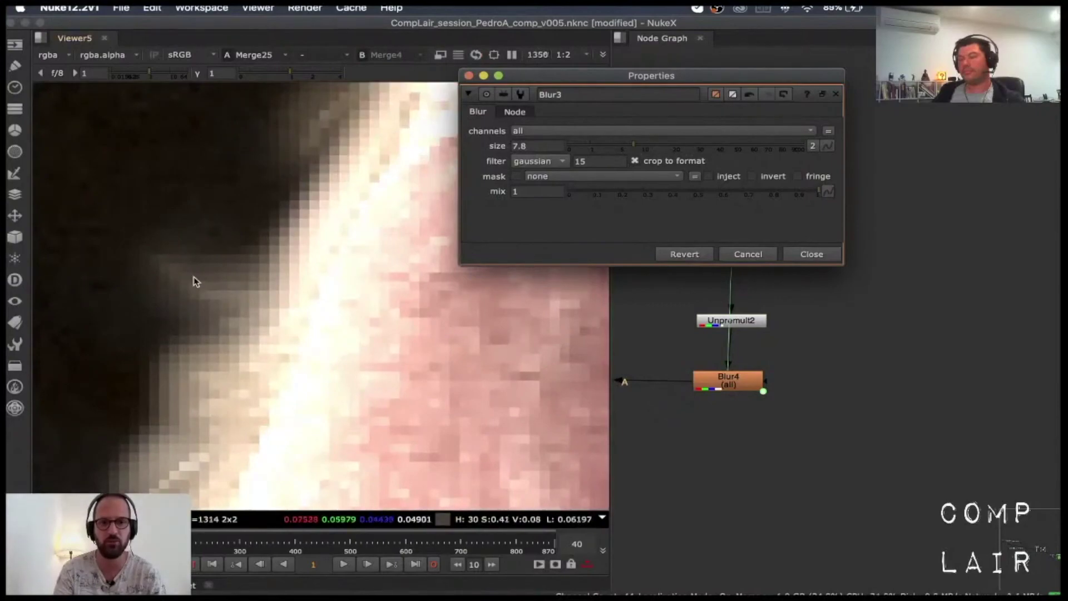
pyautogui.moveTo(192, 290); pyautogui.dragTo(240, 287, button='middle')
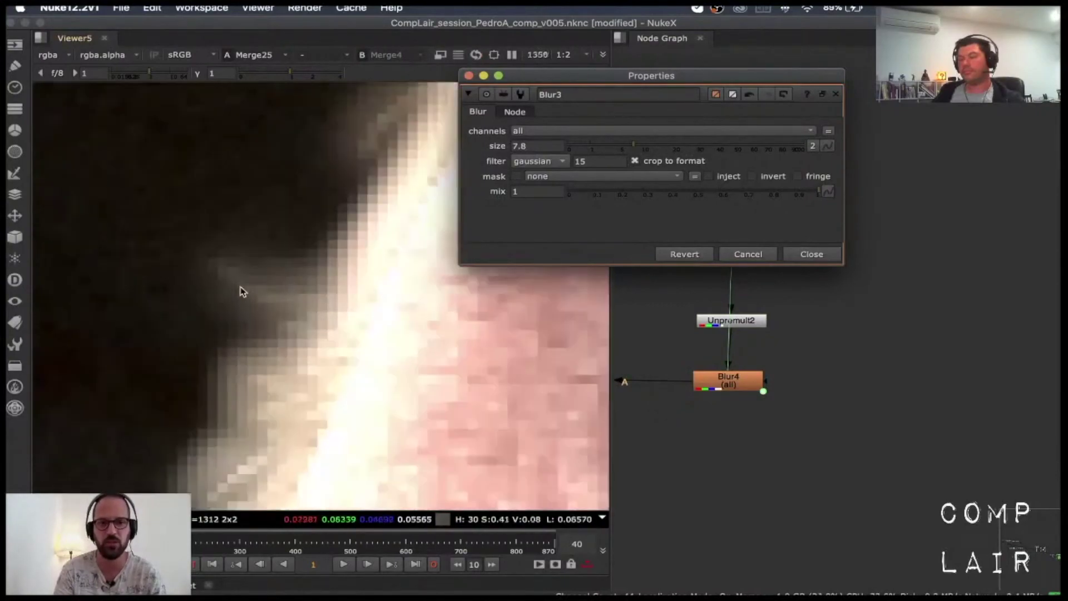
pyautogui.scroll(6, 250, 295)
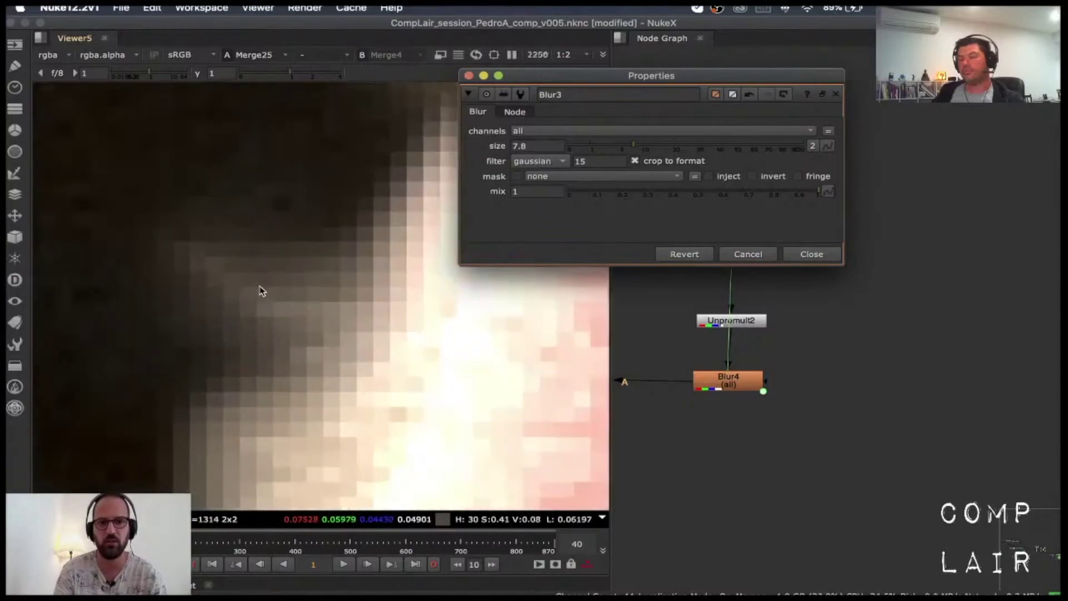
pyautogui.moveTo(632, 146)
pyautogui.mouseDown()
pyautogui.moveTo(644, 150)
pyautogui.moveTo(604, 145)
pyautogui.moveTo(626, 146)
pyautogui.mouseUp()
pyautogui.scroll(-5, 293, 246)
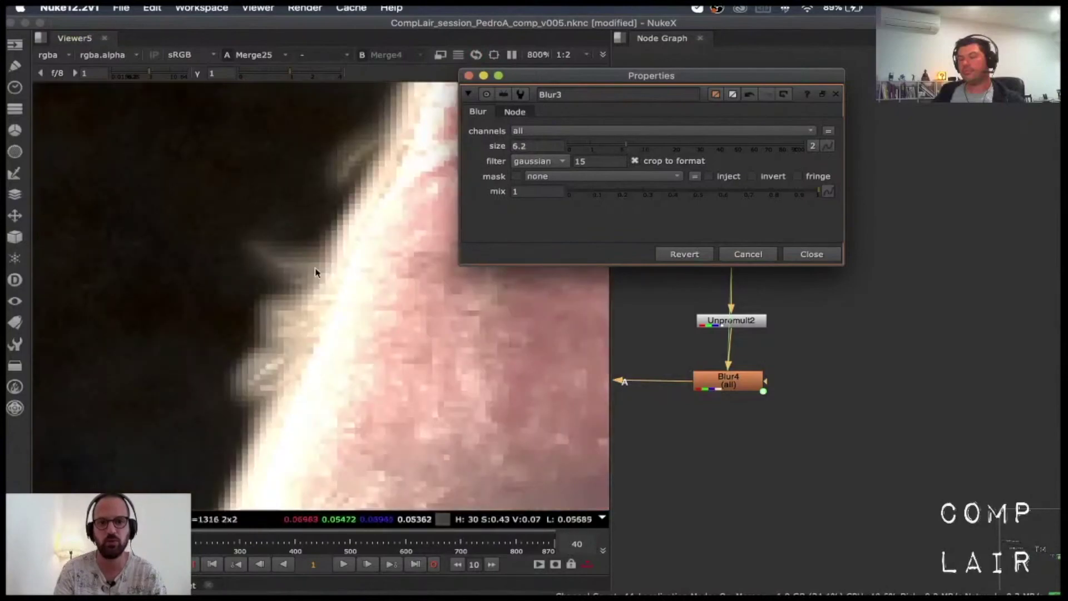
# - Inspect the respilled edges along the chin, lips and glasses, and close Blur3's properties
pyautogui.scroll(-3, 269, 262)
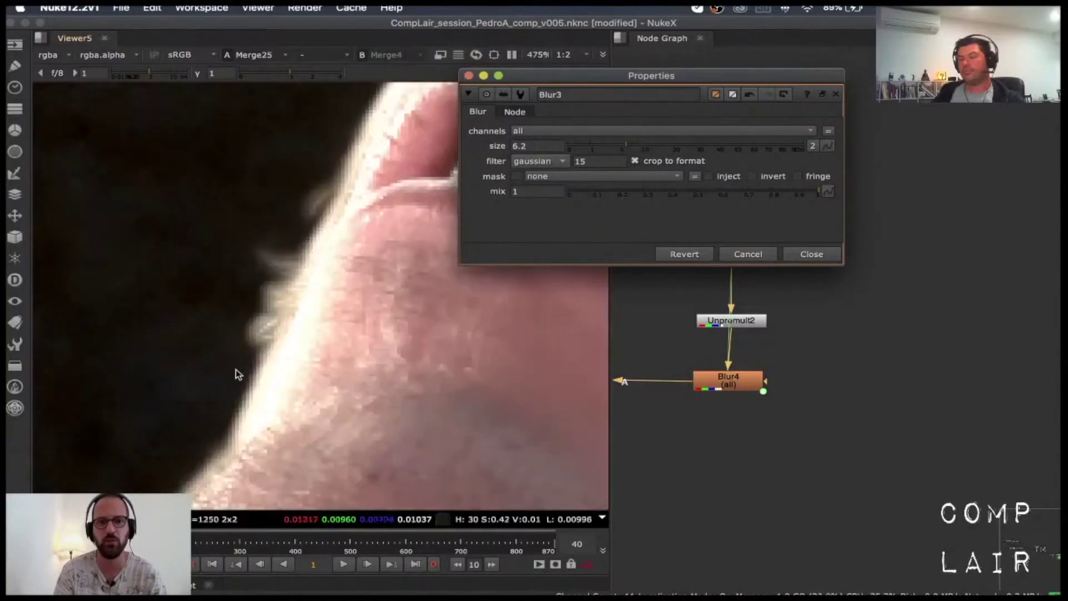
pyautogui.scroll(-6, 294, 338)
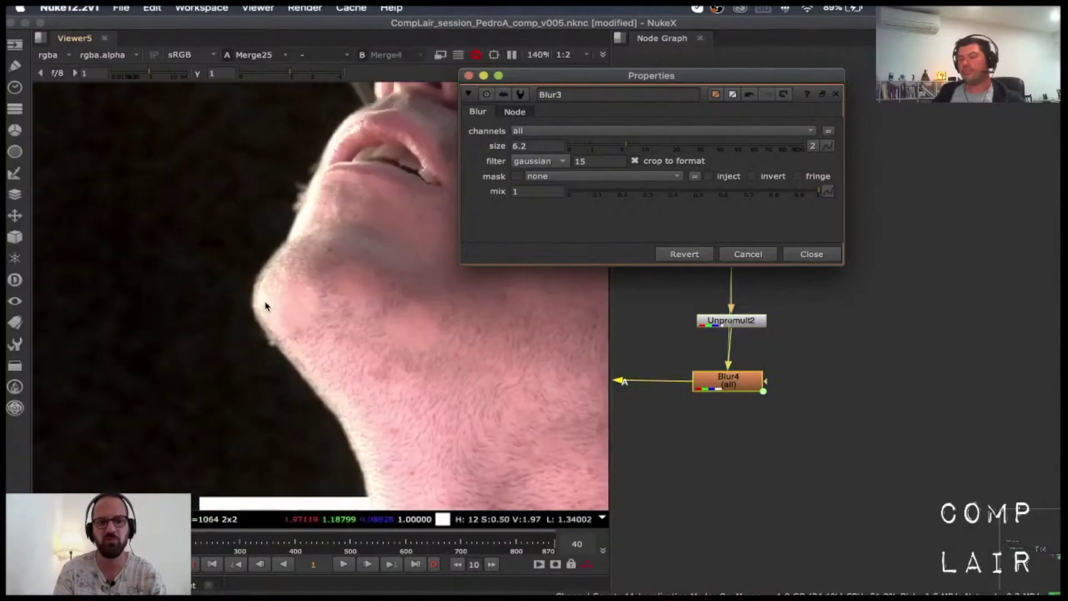
pyautogui.scroll(3, 303, 187)
pyautogui.moveTo(302, 187); pyautogui.dragTo(305, 312, button='middle')
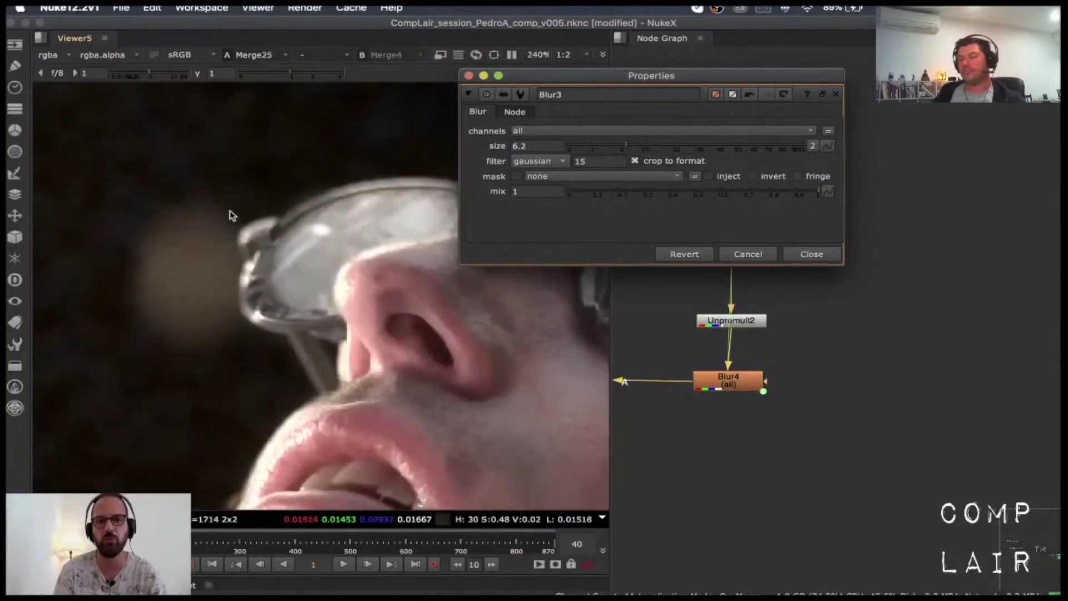
pyautogui.scroll(-5, 273, 236)
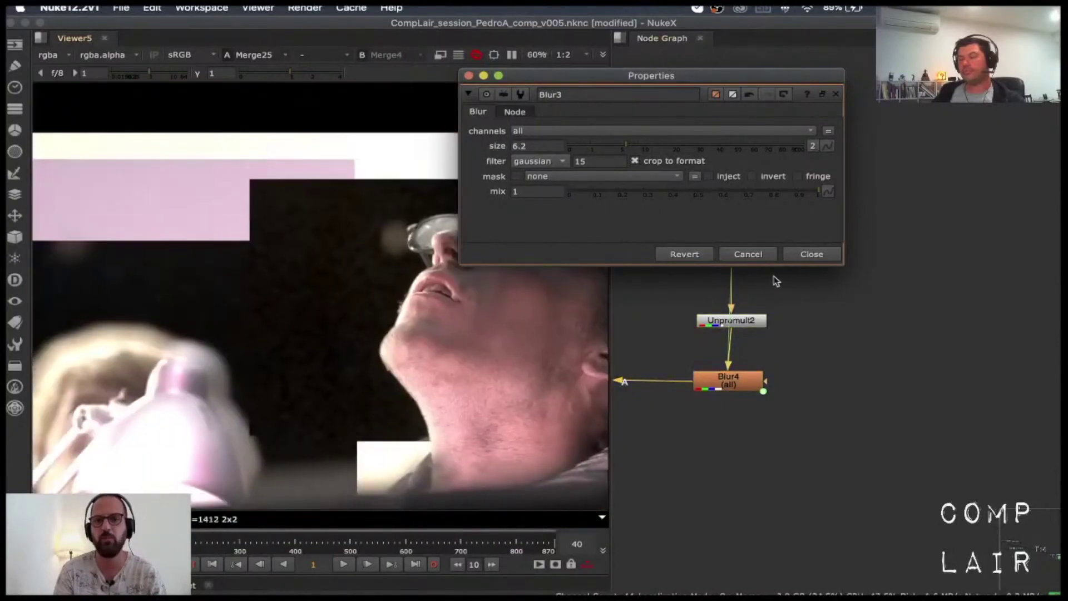
pyautogui.click(812, 255)
# - Compare Keylight3's output with the manual despill result of Merge25 (plus)
pyautogui.moveTo(692, 247); pyautogui.dragTo(773, 258, button='middle')
pyautogui.scroll(3, 773, 257)
pyautogui.click(752, 277)
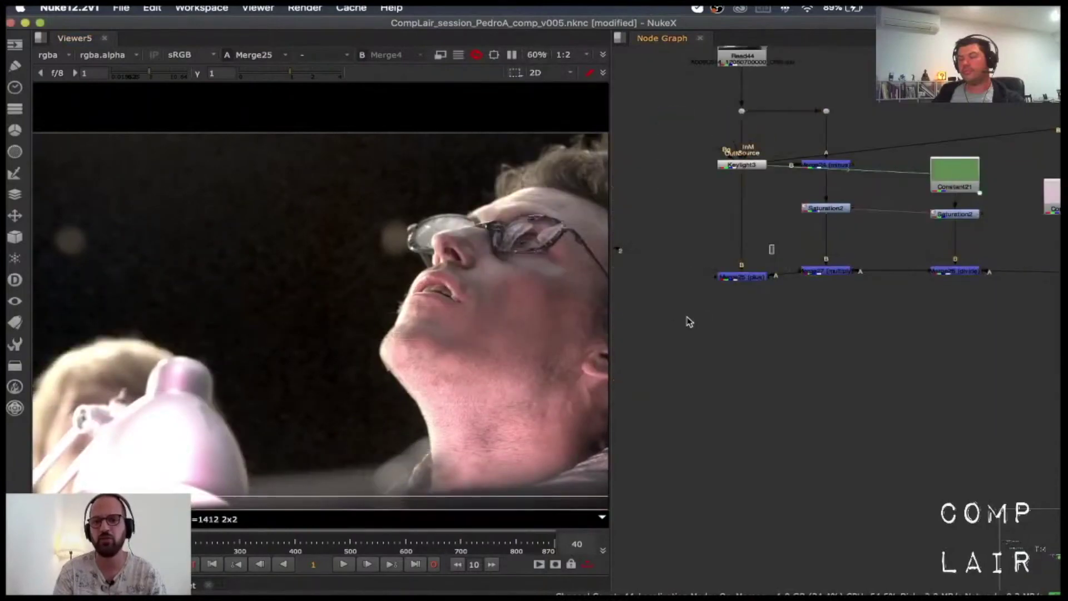
pyautogui.scroll(1, 752, 164)
pyautogui.click(748, 170)
pyautogui.press('1')
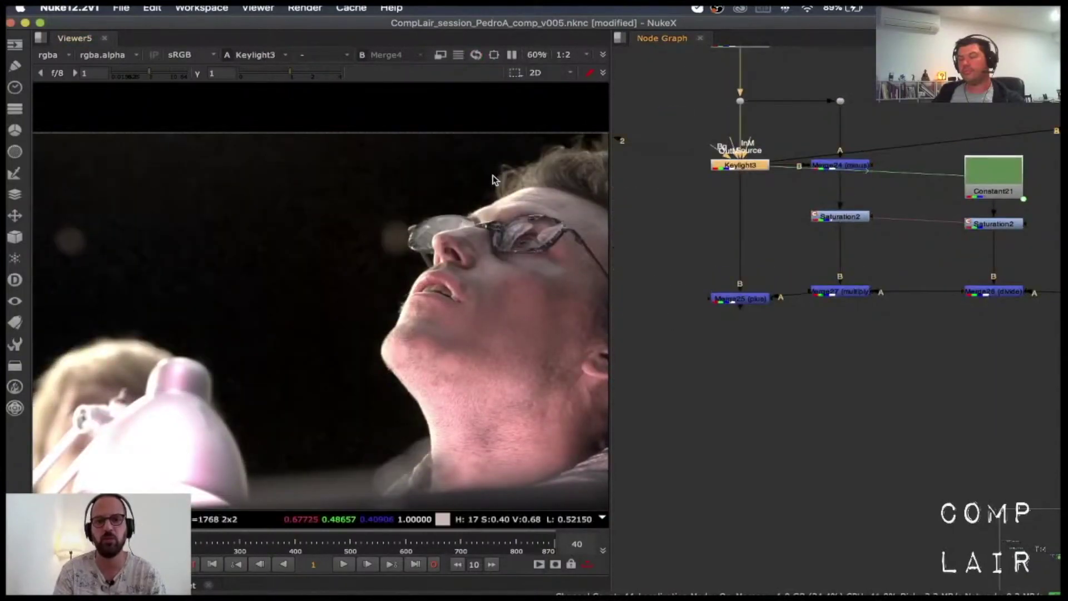
pyautogui.scroll(2, 462, 228)
pyautogui.click(748, 301)
pyautogui.press('1')
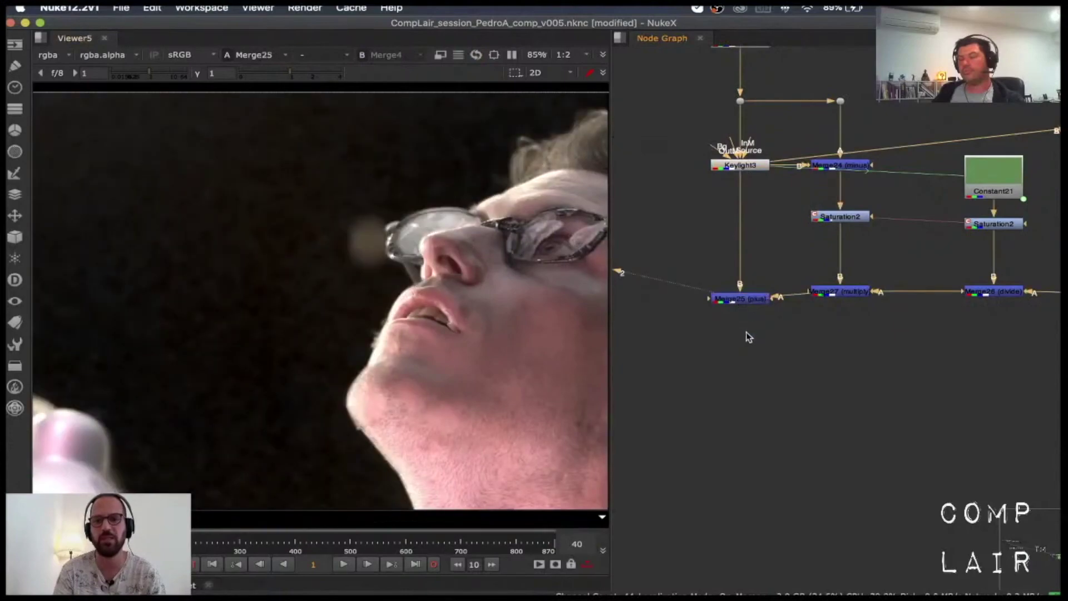
# - Reconnect the A input of Merge26 (divide) from Blur4 back to Constant22
pyautogui.scroll(-5, 373, 298)
pyautogui.moveTo(843, 344); pyautogui.dragTo(588, 351, button='middle')
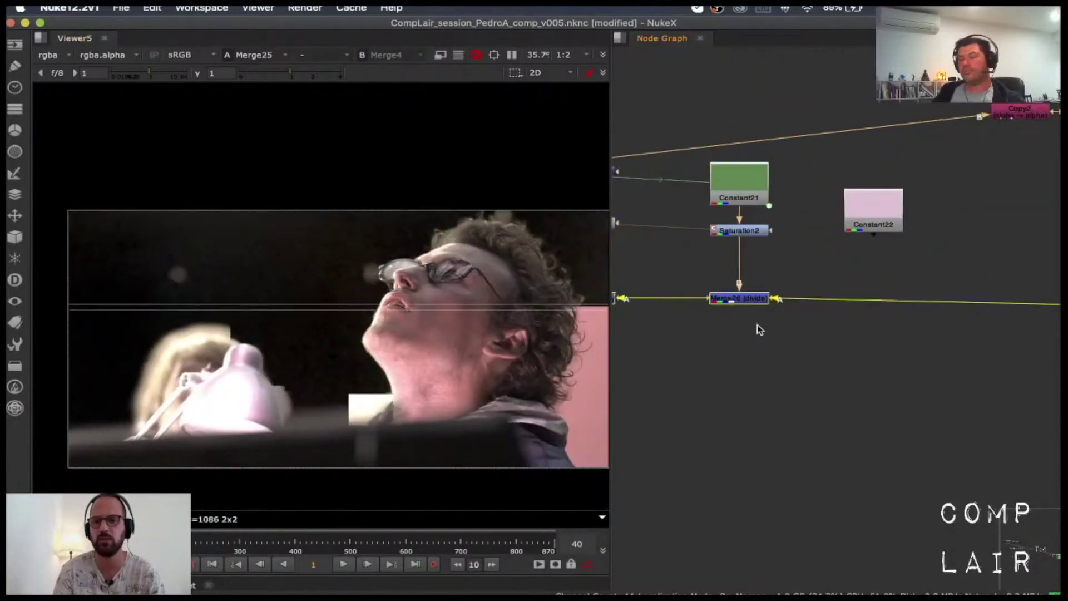
pyautogui.moveTo(758, 325); pyautogui.dragTo(648, 315, button='middle')
pyautogui.scroll(-3, 647, 315)
pyautogui.moveTo(911, 305); pyautogui.dragTo(738, 278)
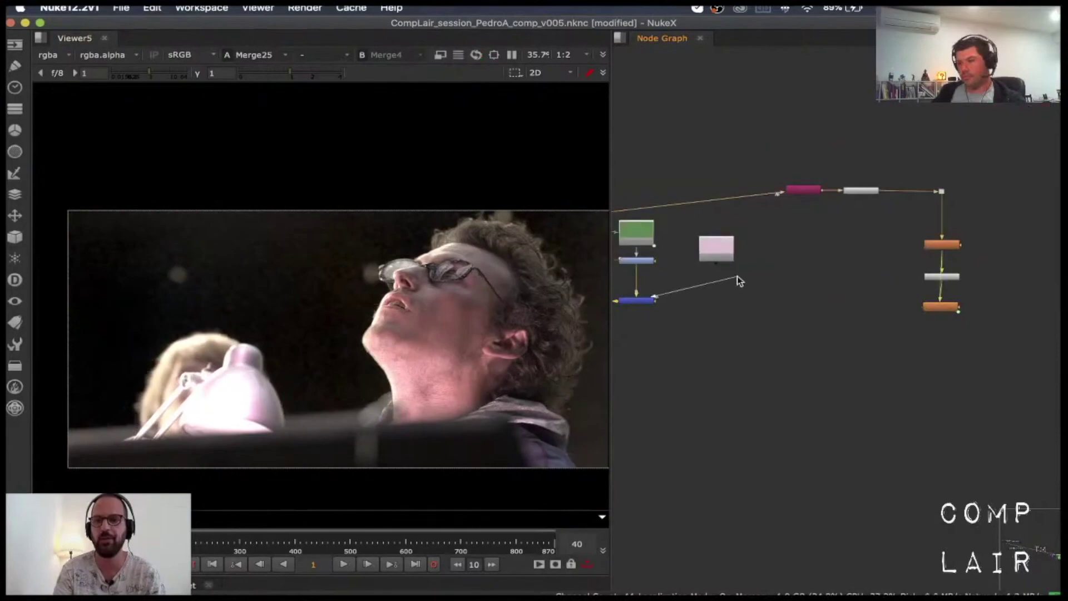
pyautogui.moveTo(724, 248); pyautogui.dragTo(726, 247)
# - Sample Constant22's colour from the blurred blond hair behind the lamp, giving about 1.487, 1.137, 0.809, and close its properties
pyautogui.doubleClick(726, 249)
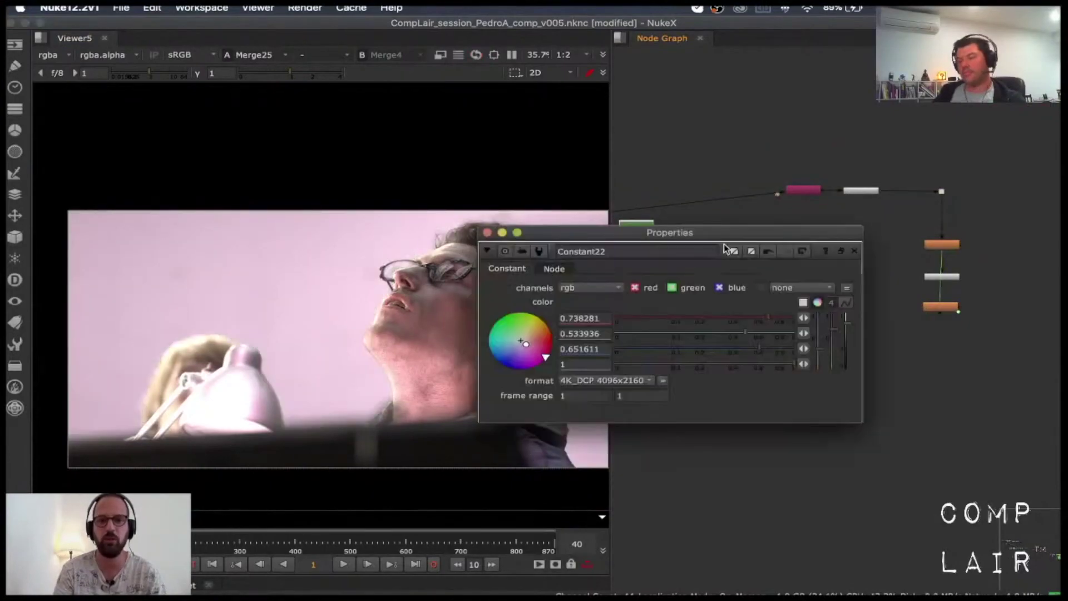
pyautogui.click(792, 304)
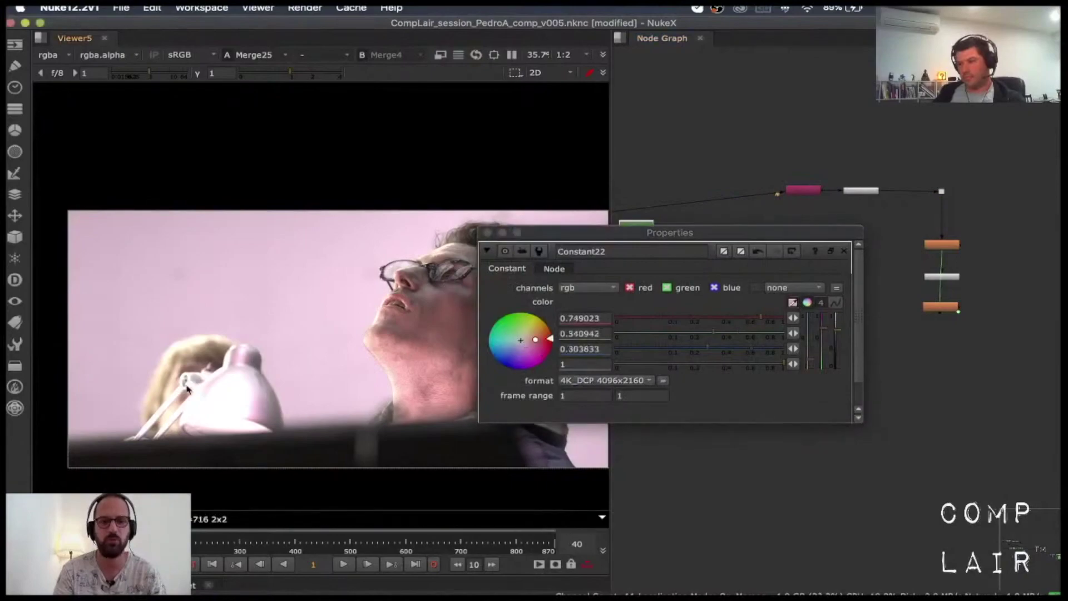
pyautogui.keyDown('ctrl'); pyautogui.click(205, 358); pyautogui.keyUp('ctrl')
pyautogui.keyDown('ctrl'); pyautogui.click(195, 350); pyautogui.keyUp('ctrl')
pyautogui.keyDown('ctrl'); pyautogui.click(210, 359); pyautogui.keyUp('ctrl')
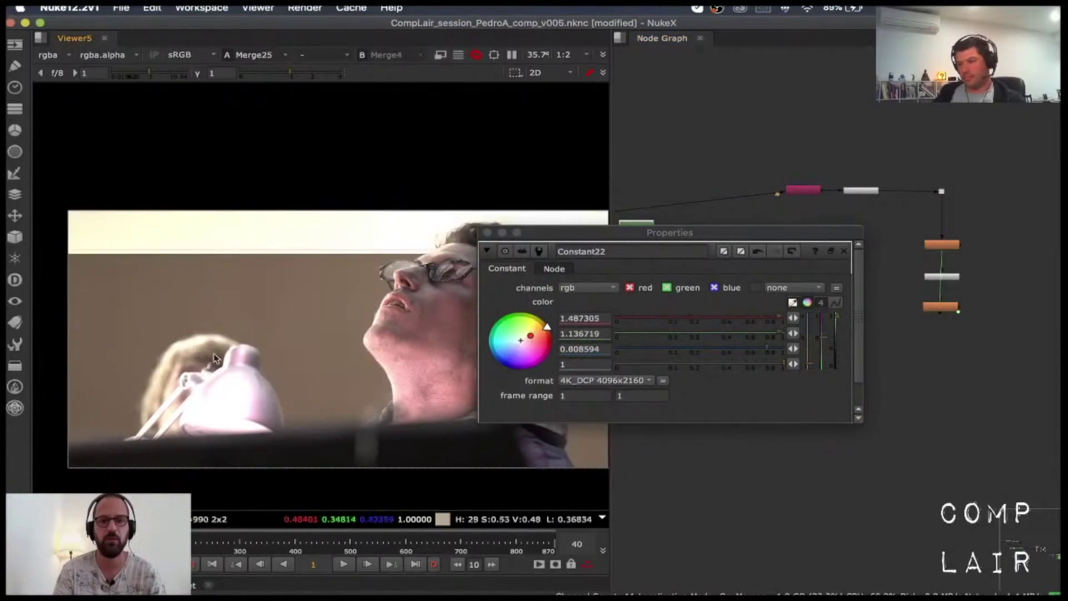
pyautogui.press('Escape')
# - View Keylight3's output again to compare it with the constant-colour respill
pyautogui.scroll(-5, 854, 381)
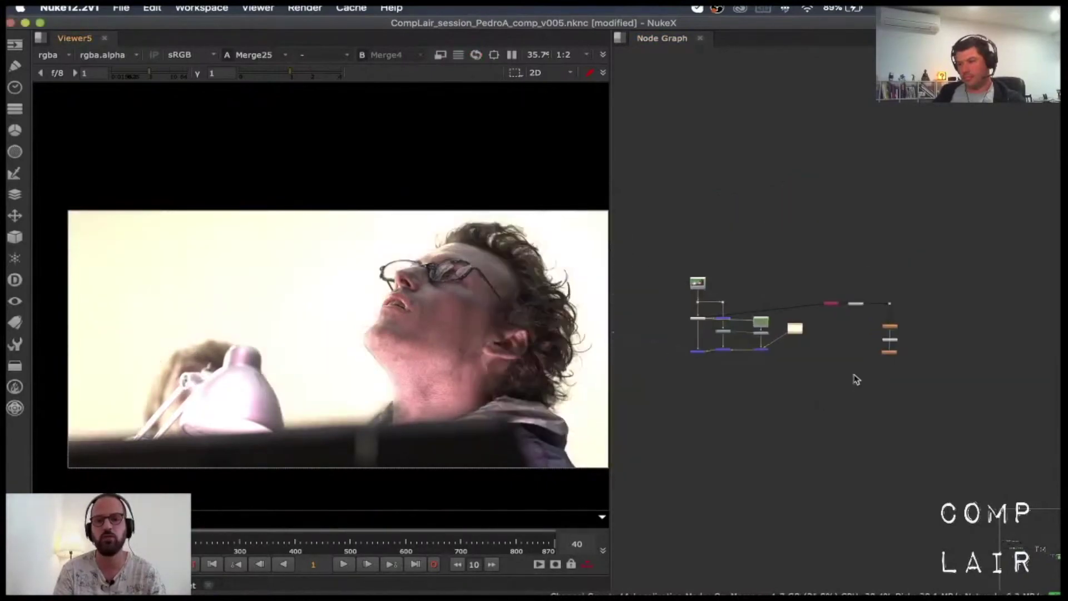
pyautogui.scroll(8, 721, 367)
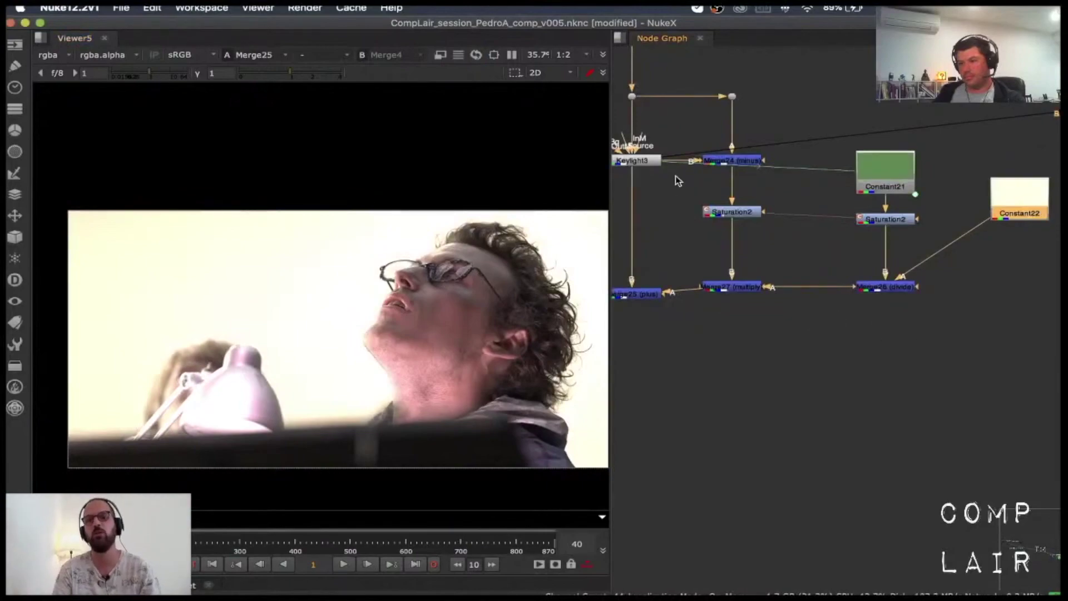
pyautogui.scroll(3, 676, 177)
pyautogui.moveTo(673, 156); pyautogui.dragTo(788, 202, button='middle')
pyautogui.click(715, 195)
pyautogui.press('2')
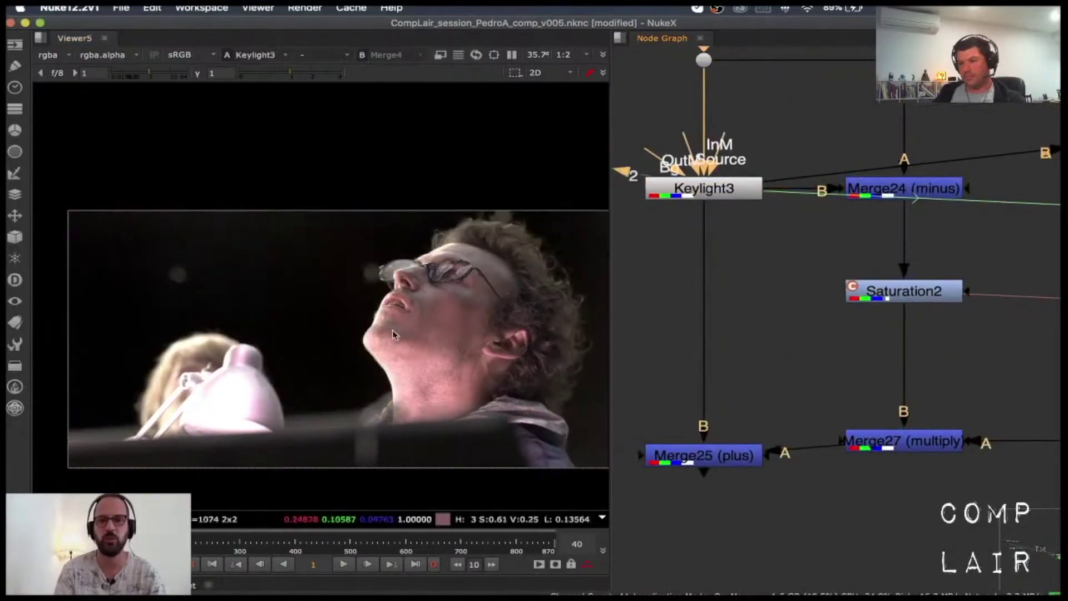
pyautogui.scroll(-5, 784, 392)
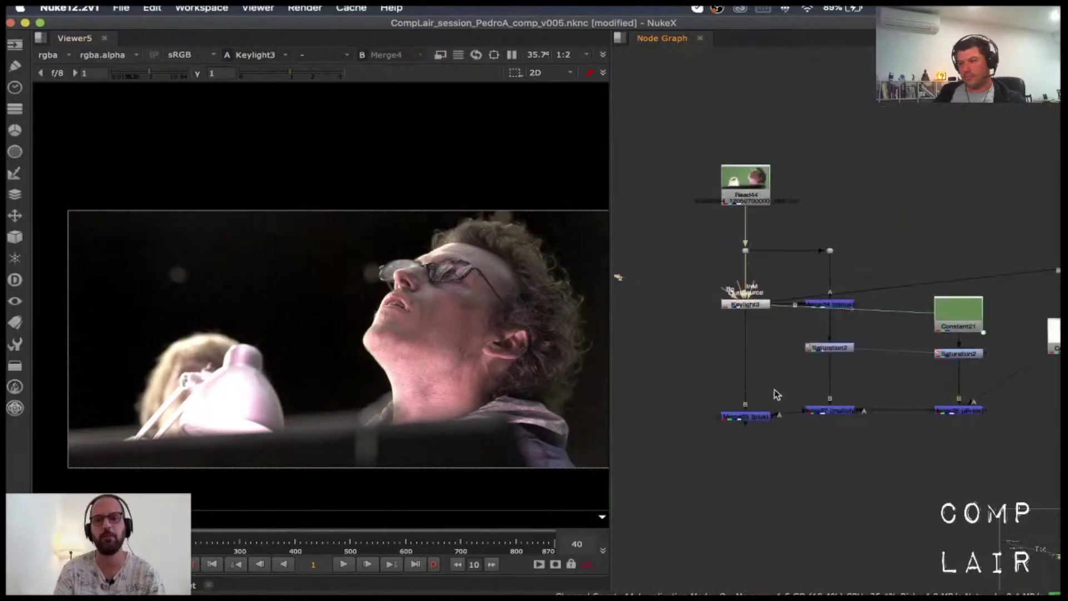